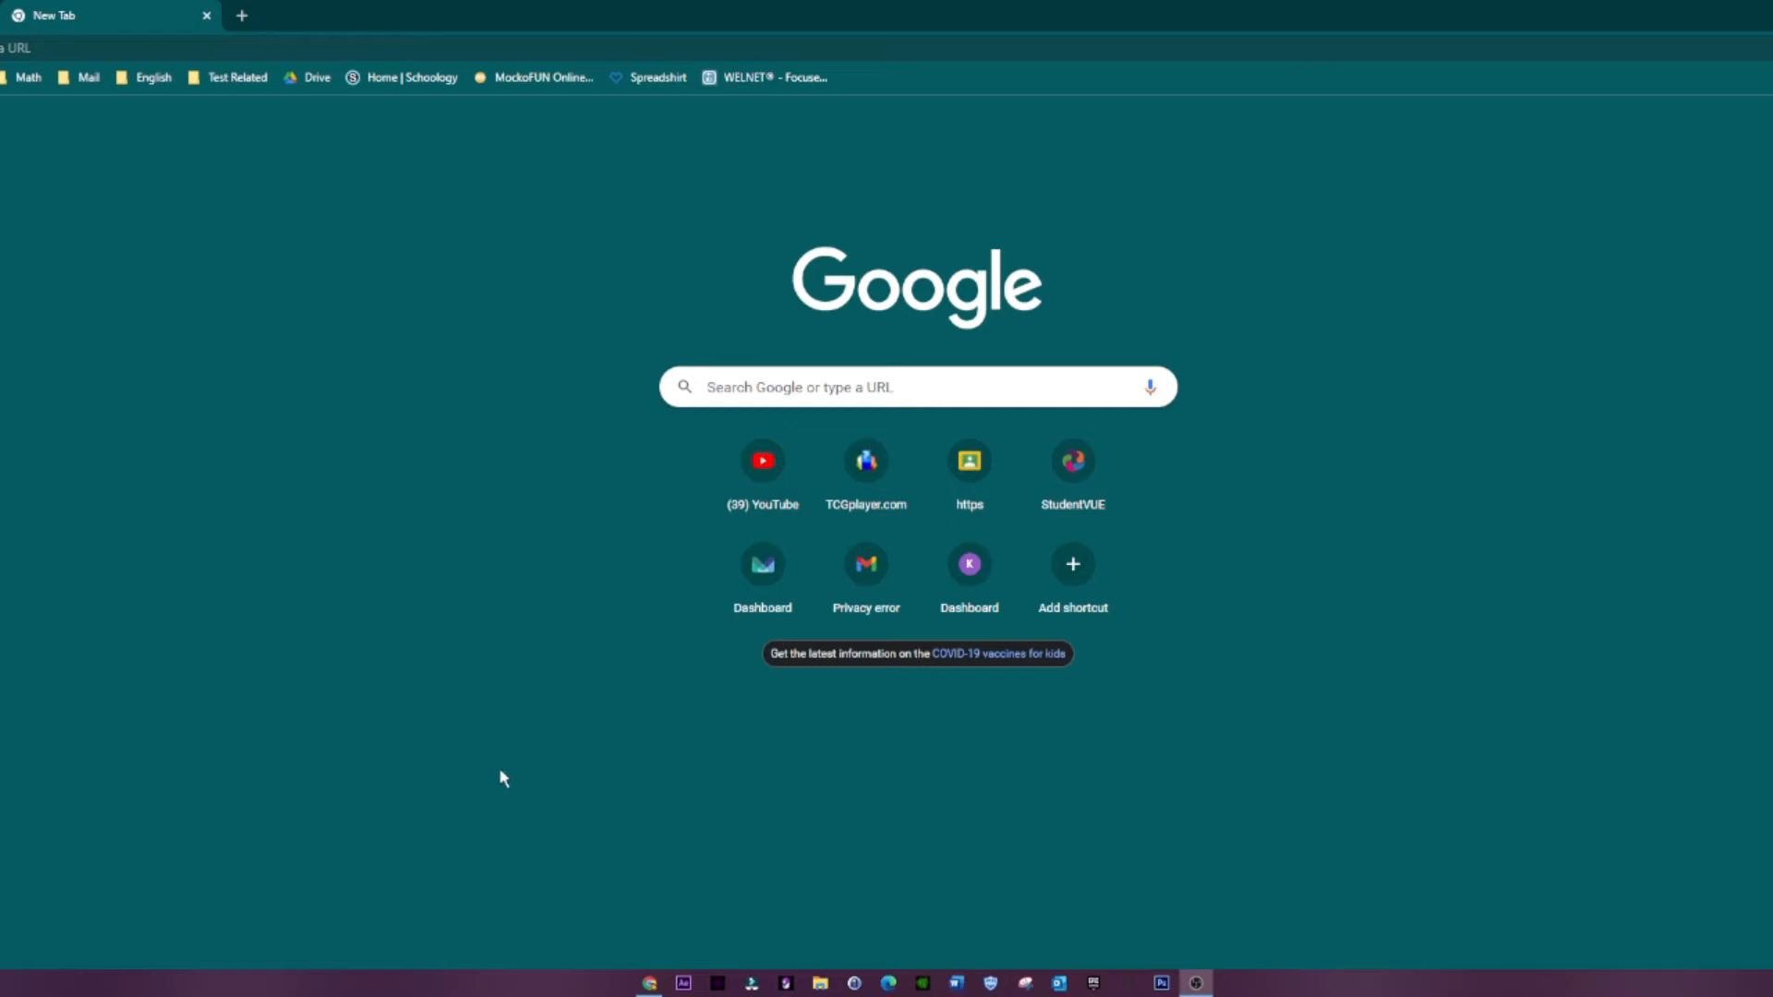
Step: Switch to Wondershare Filmora, start a new 16:9 widescreen project and import the Oculus headset recording
click(754, 988)
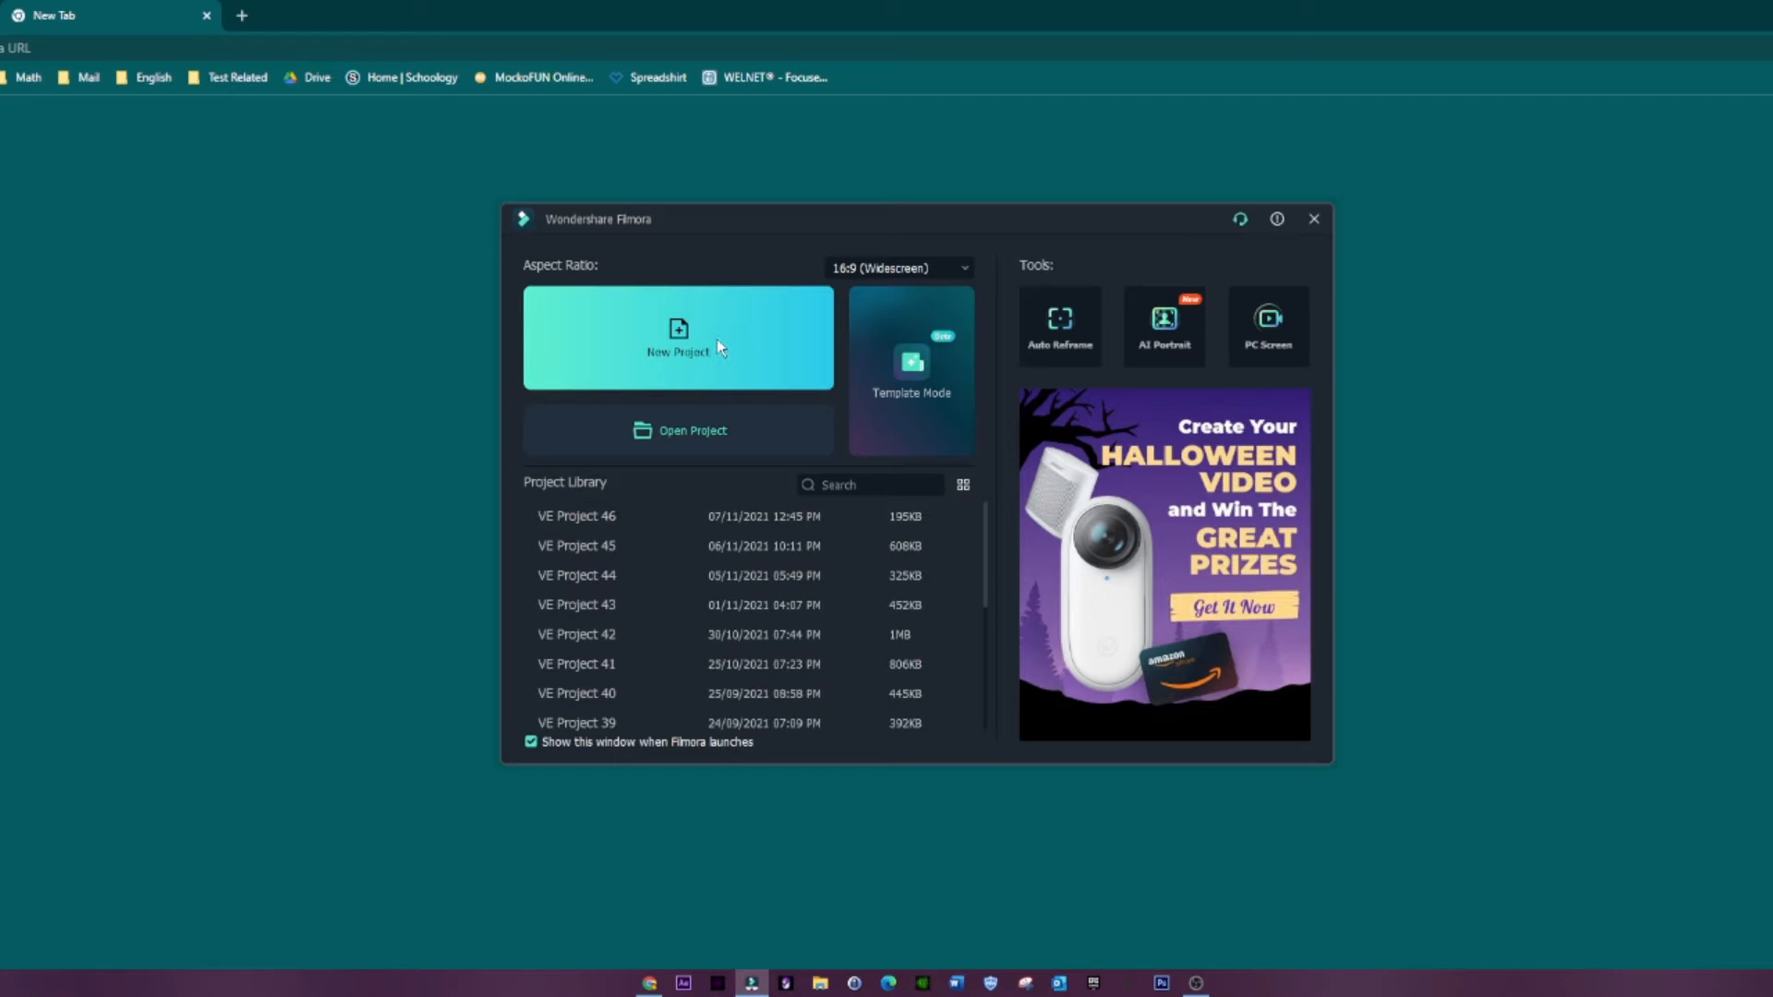
click(712, 368)
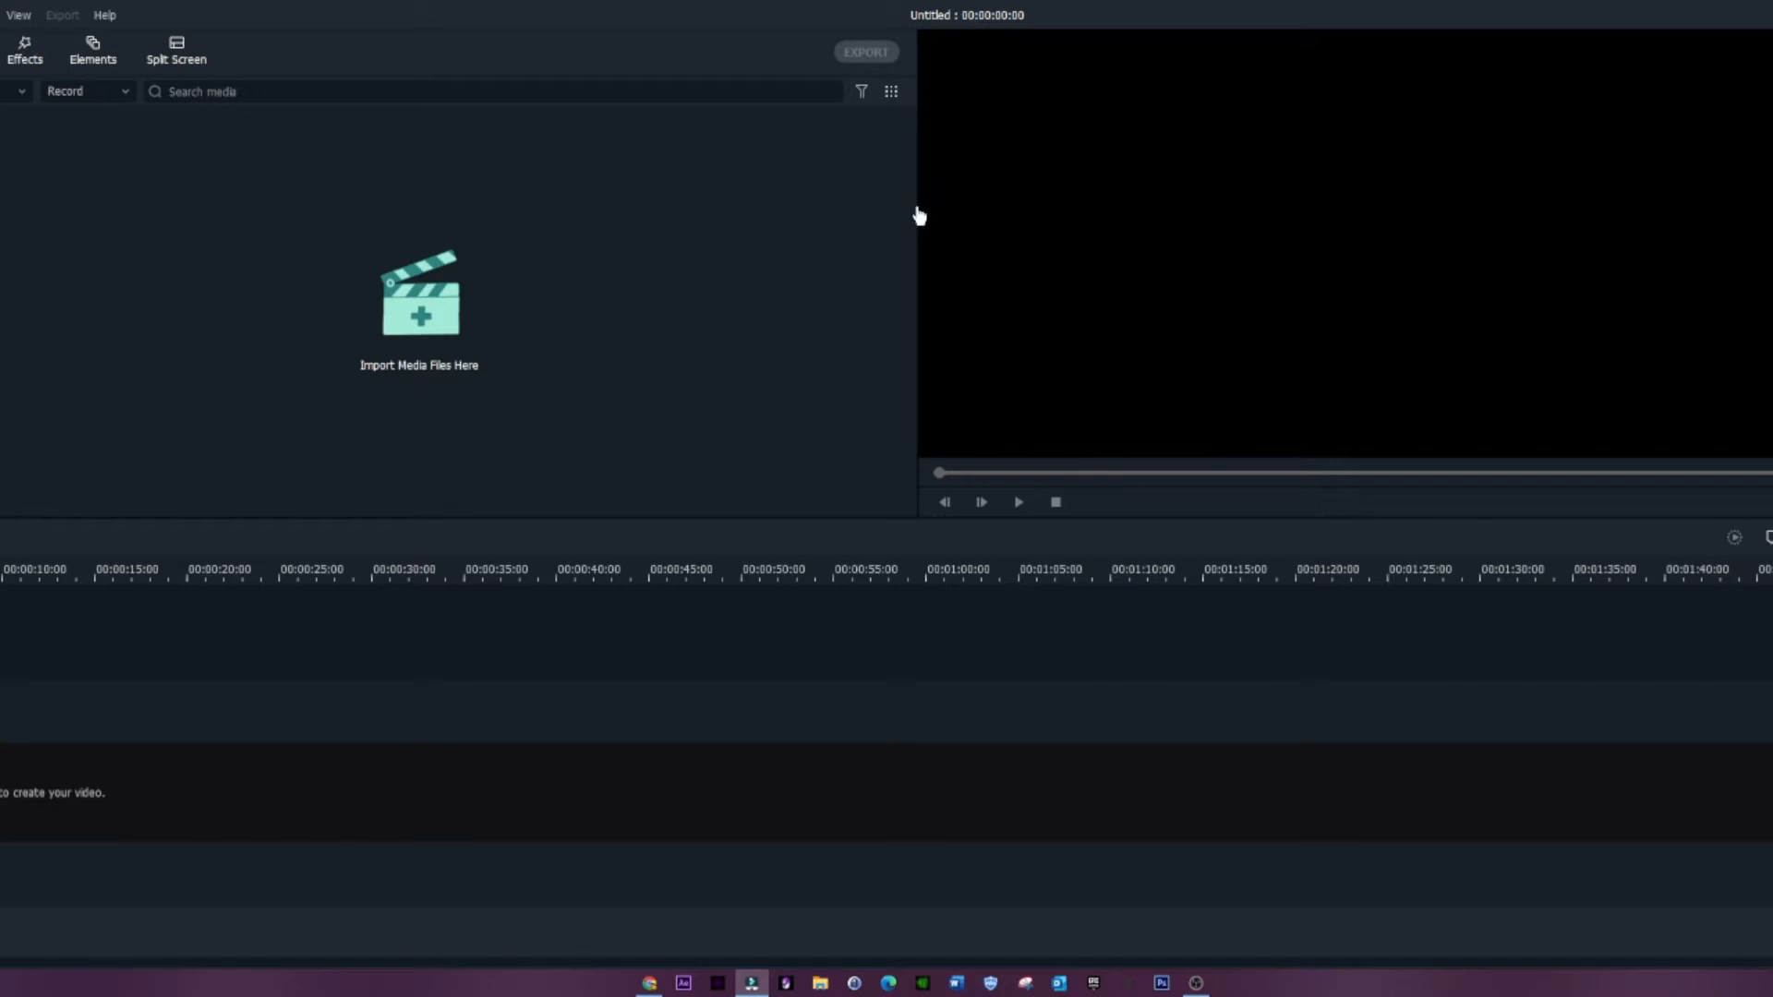
click(457, 254)
drag(1140, 70, 741, 148)
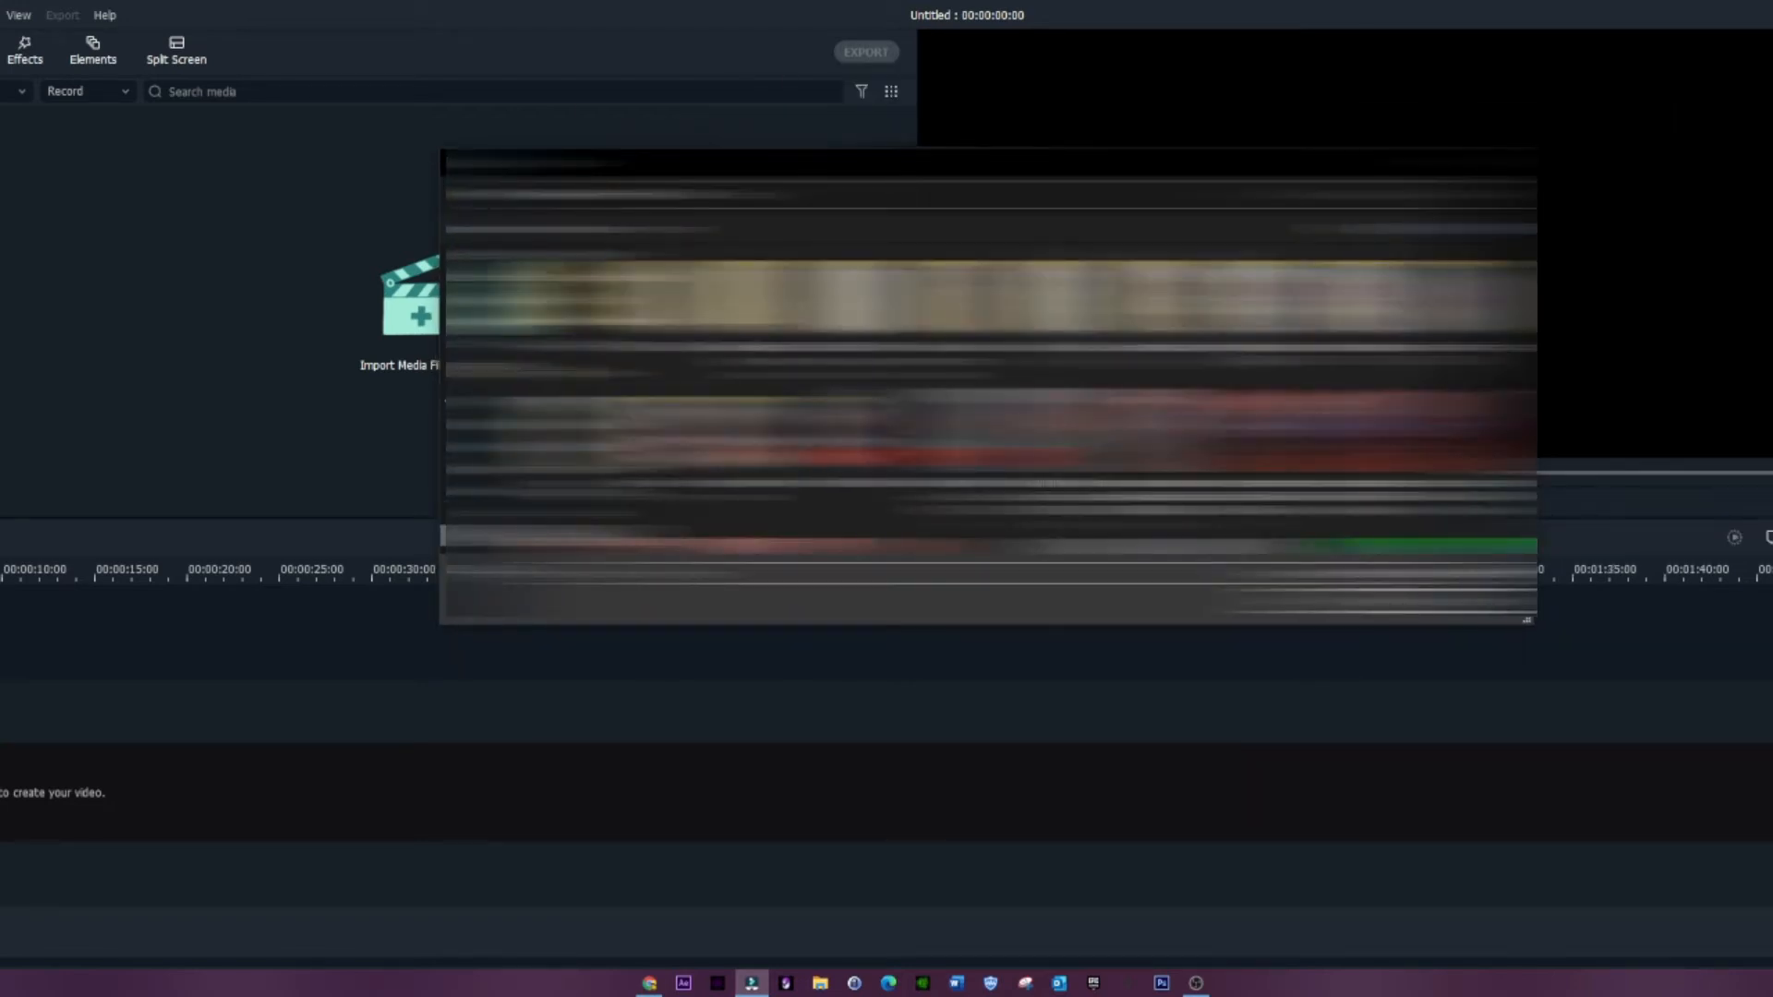
scroll(1108, 370, down, 1)
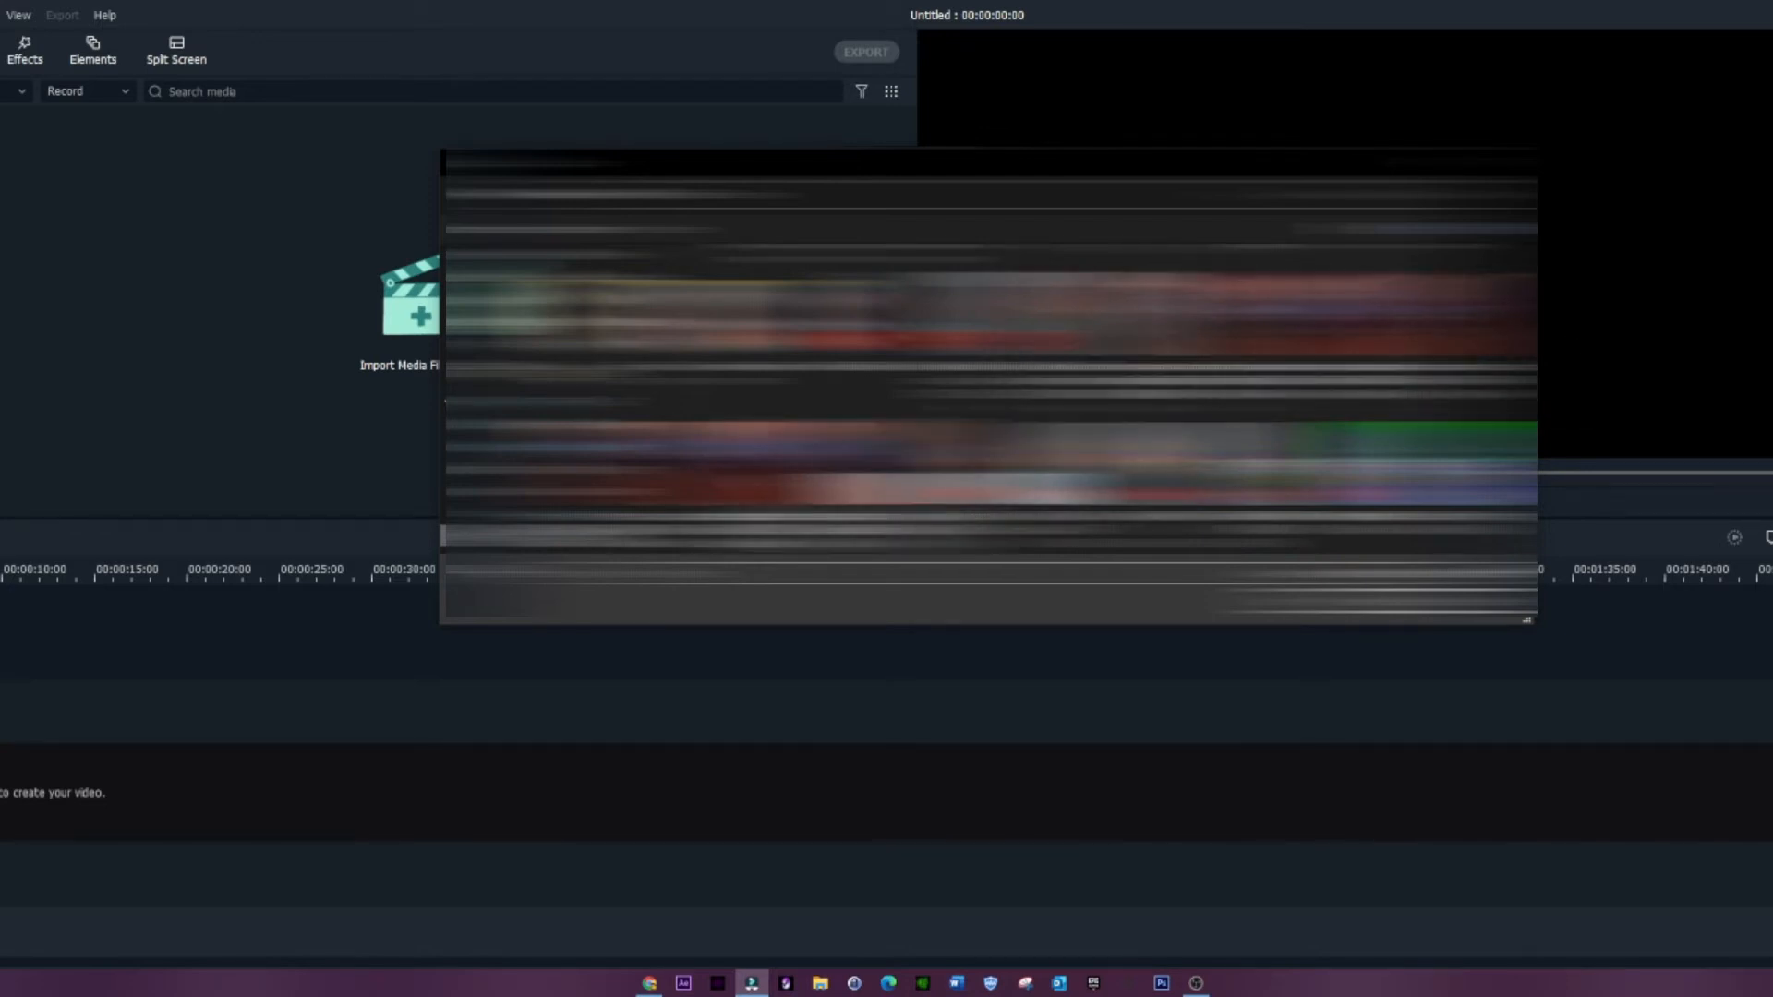
double_click(844, 472)
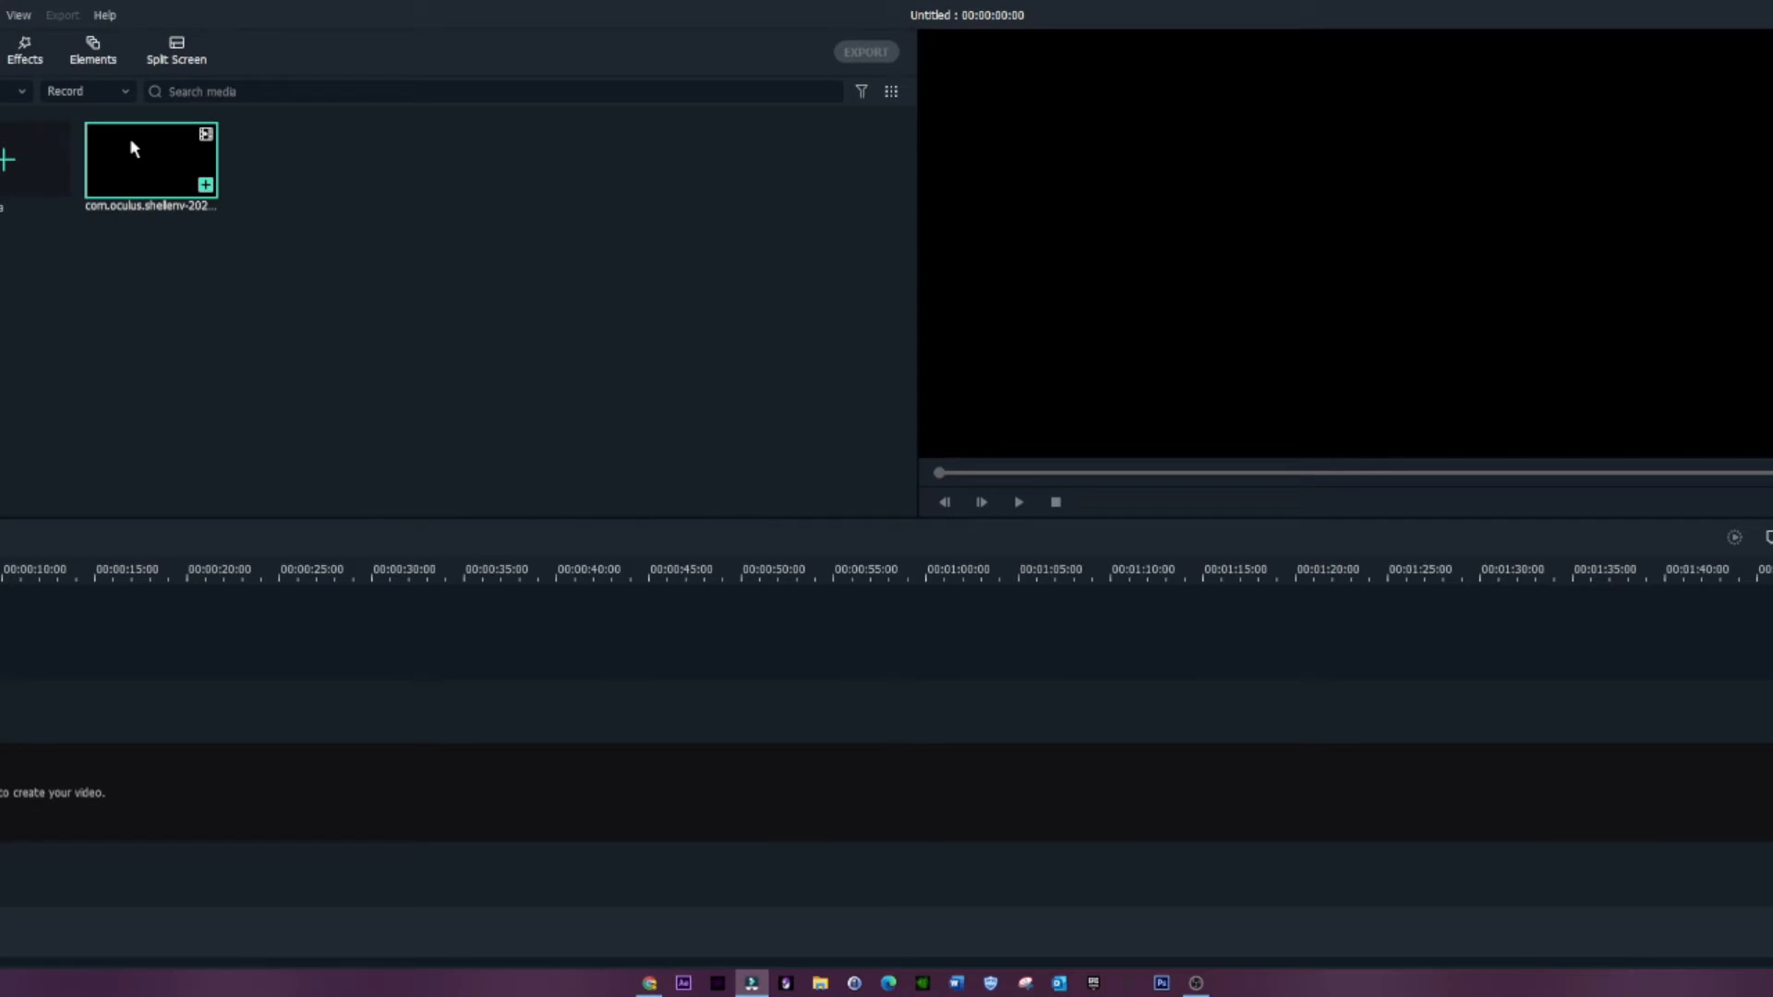
Step: Place the imported recording at the start of the timeline, keeping the project settings of 1920 x 1080 at 25 fps
drag(144, 157, 166, 790)
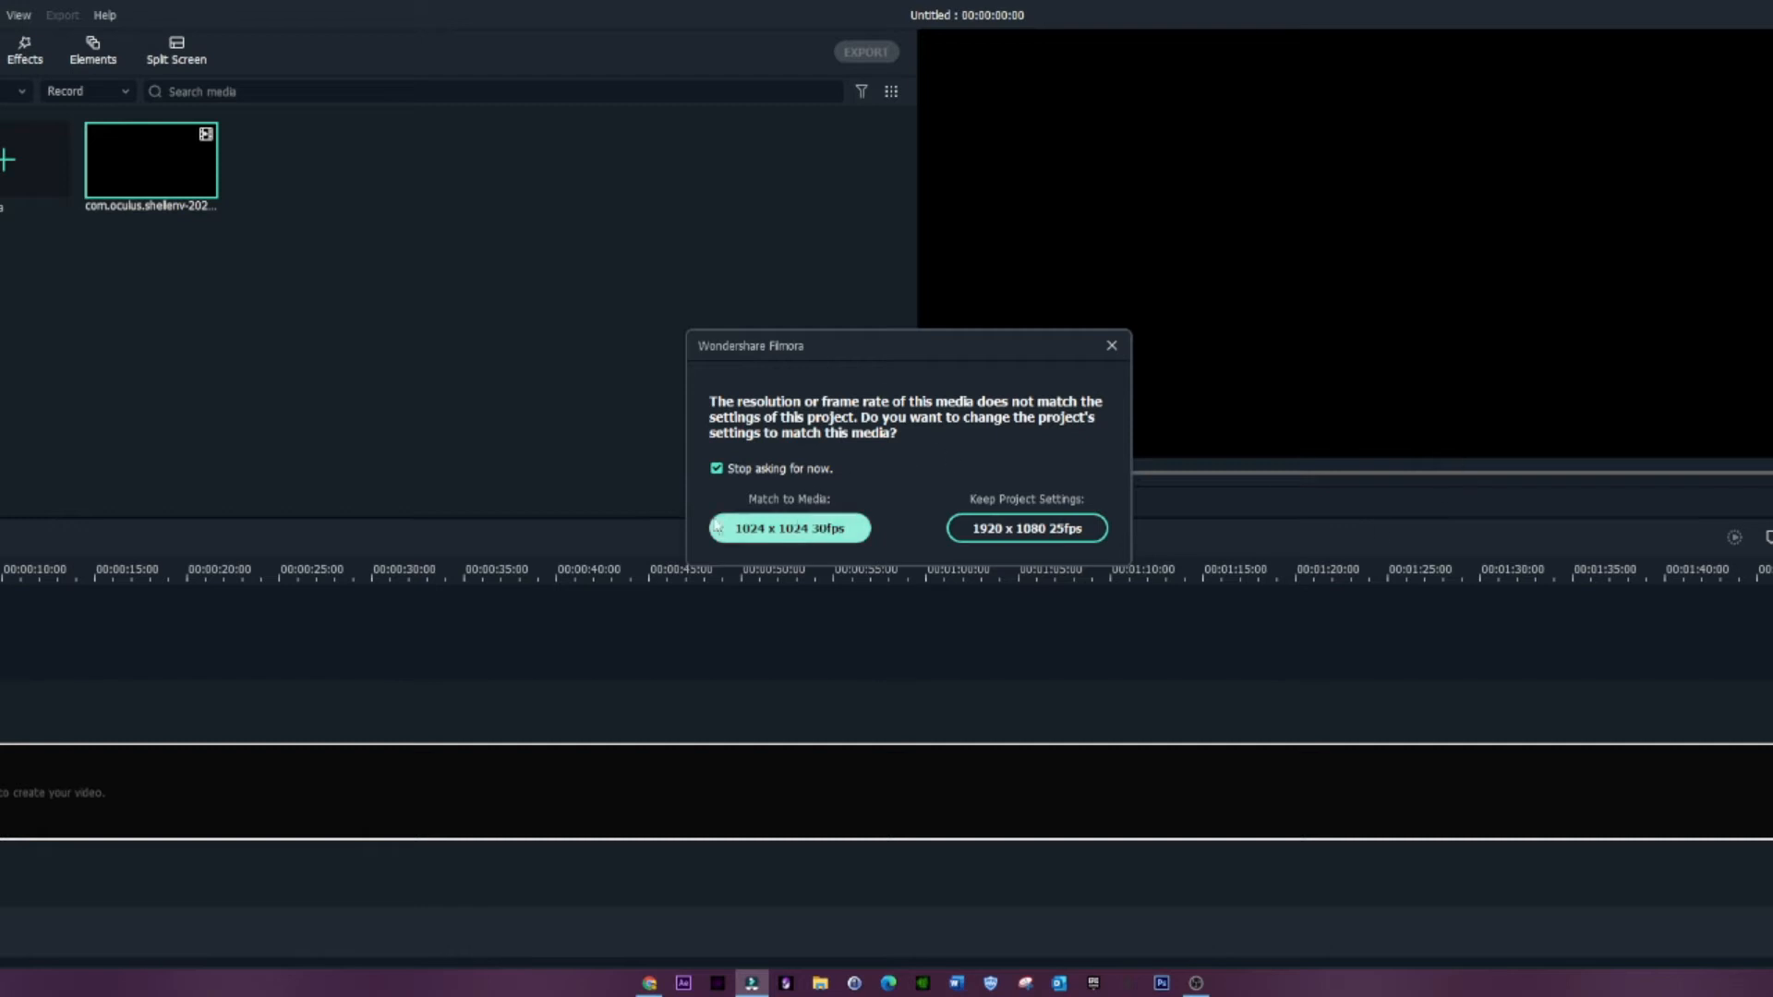
click(1032, 529)
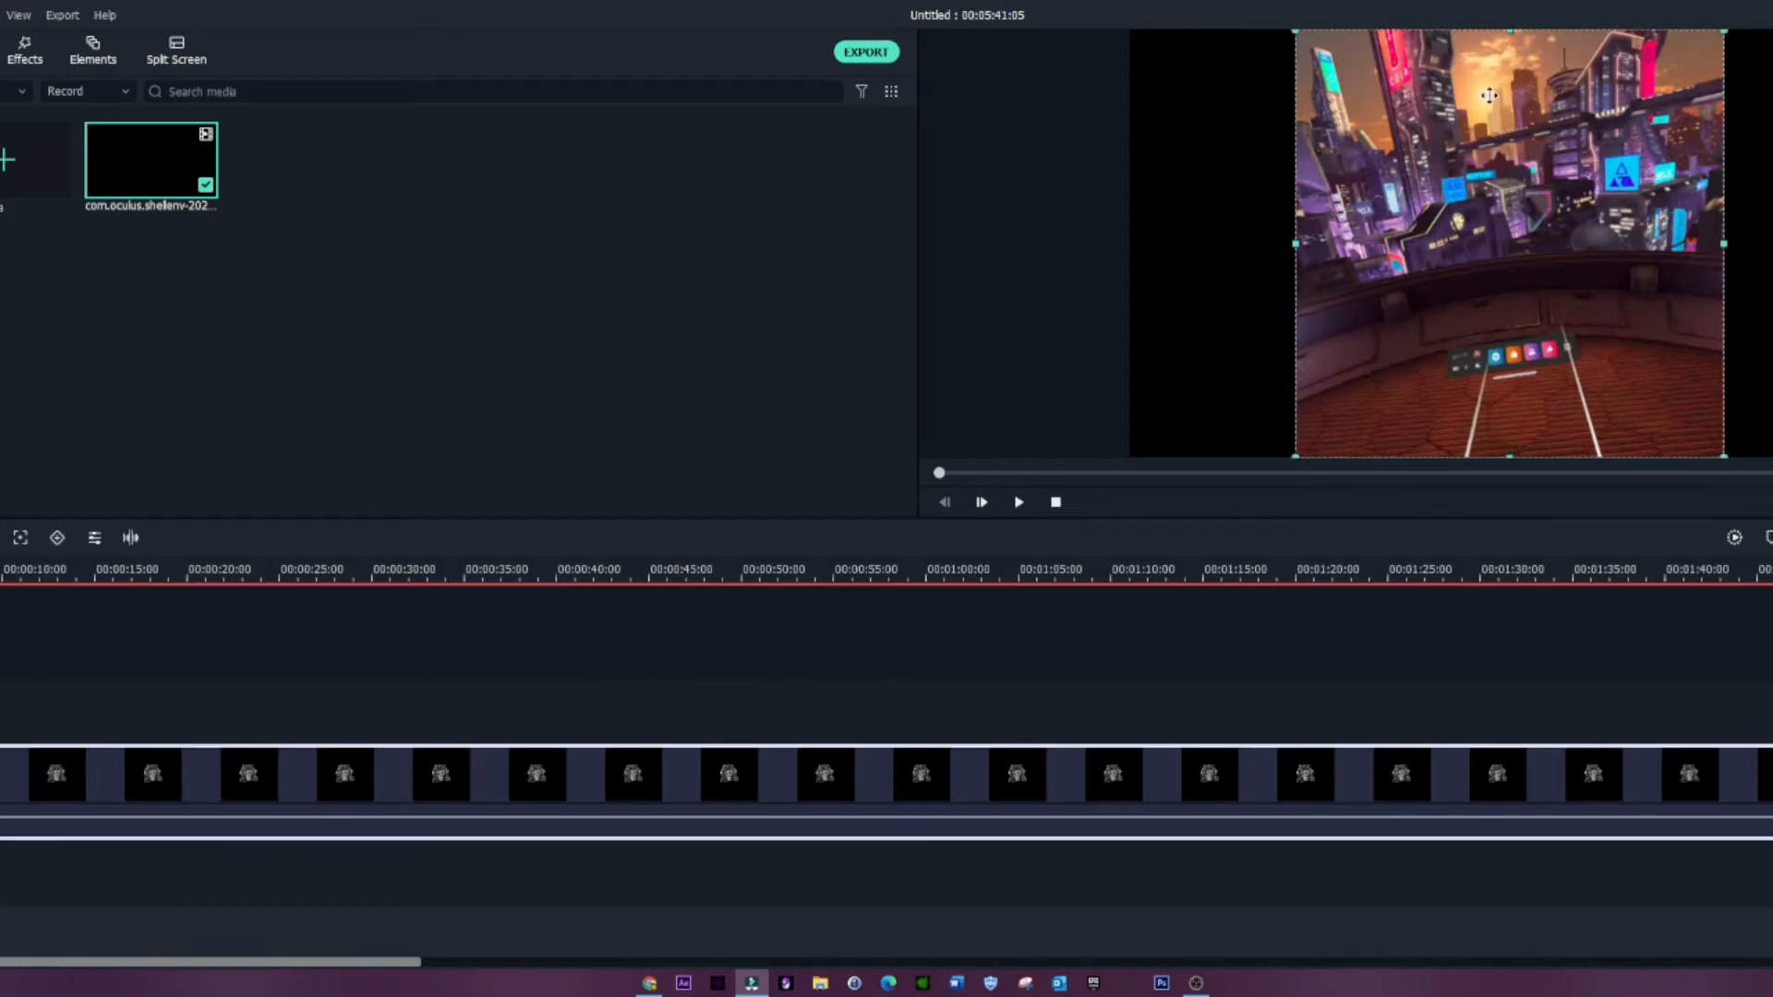
click(1193, 79)
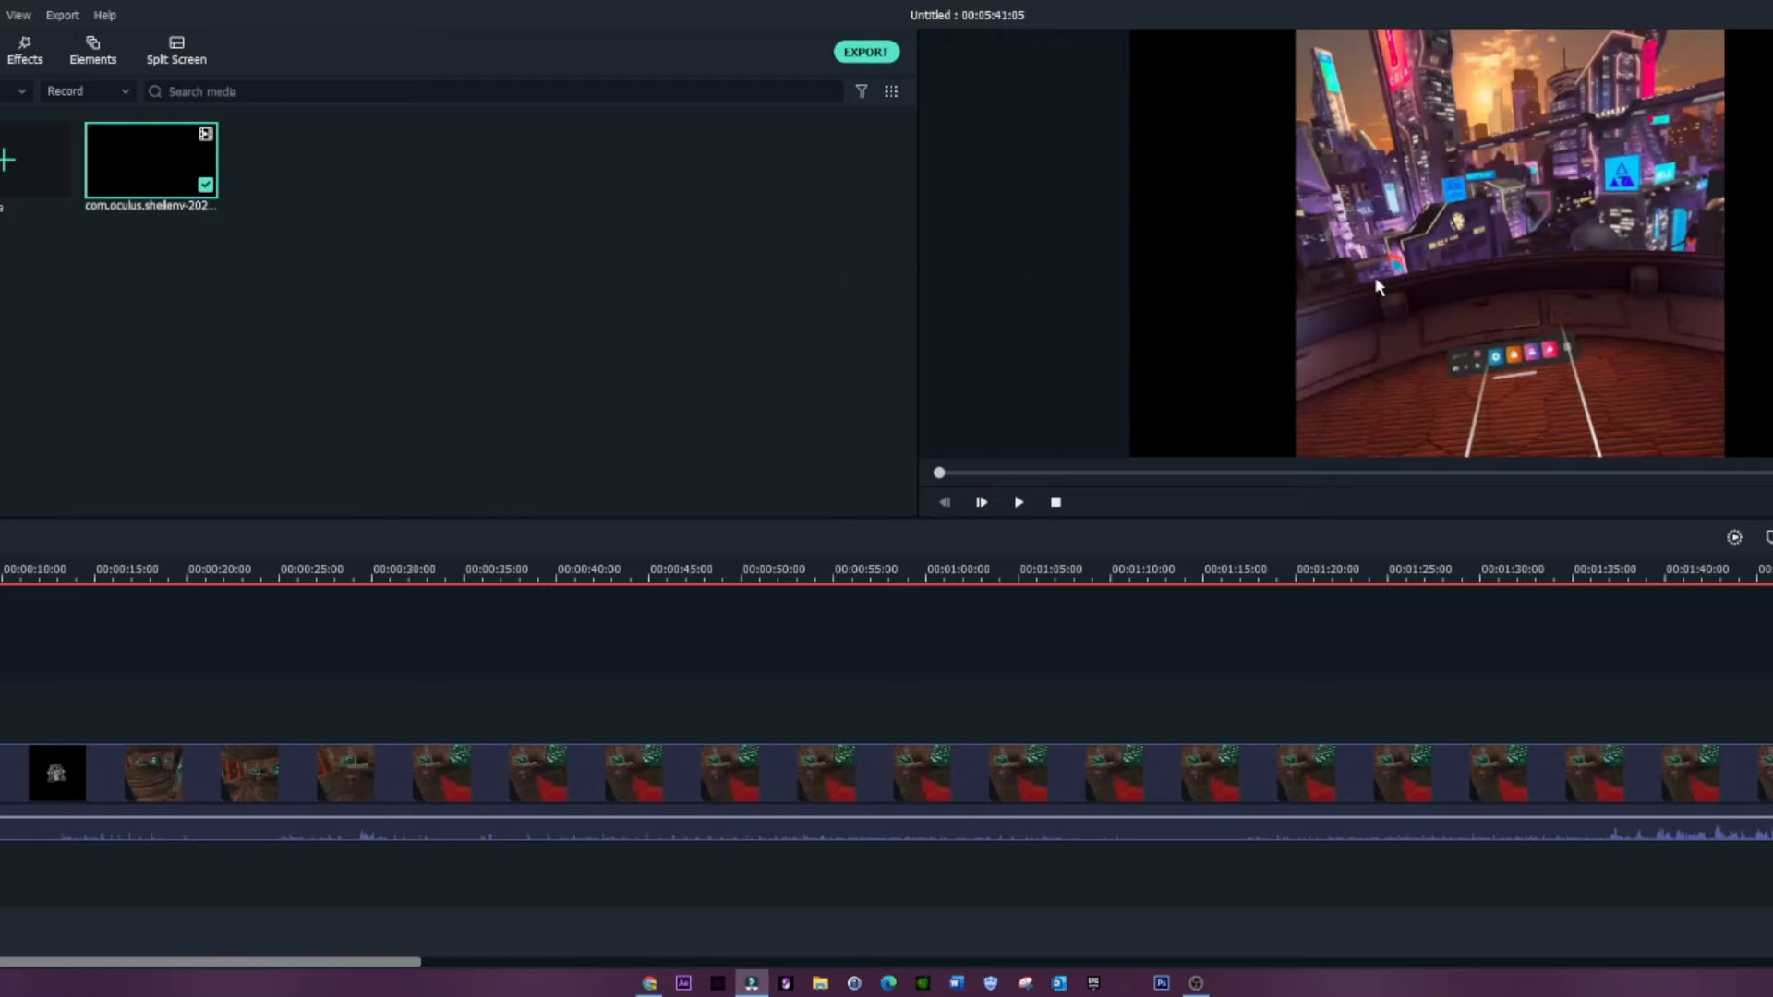
click(540, 358)
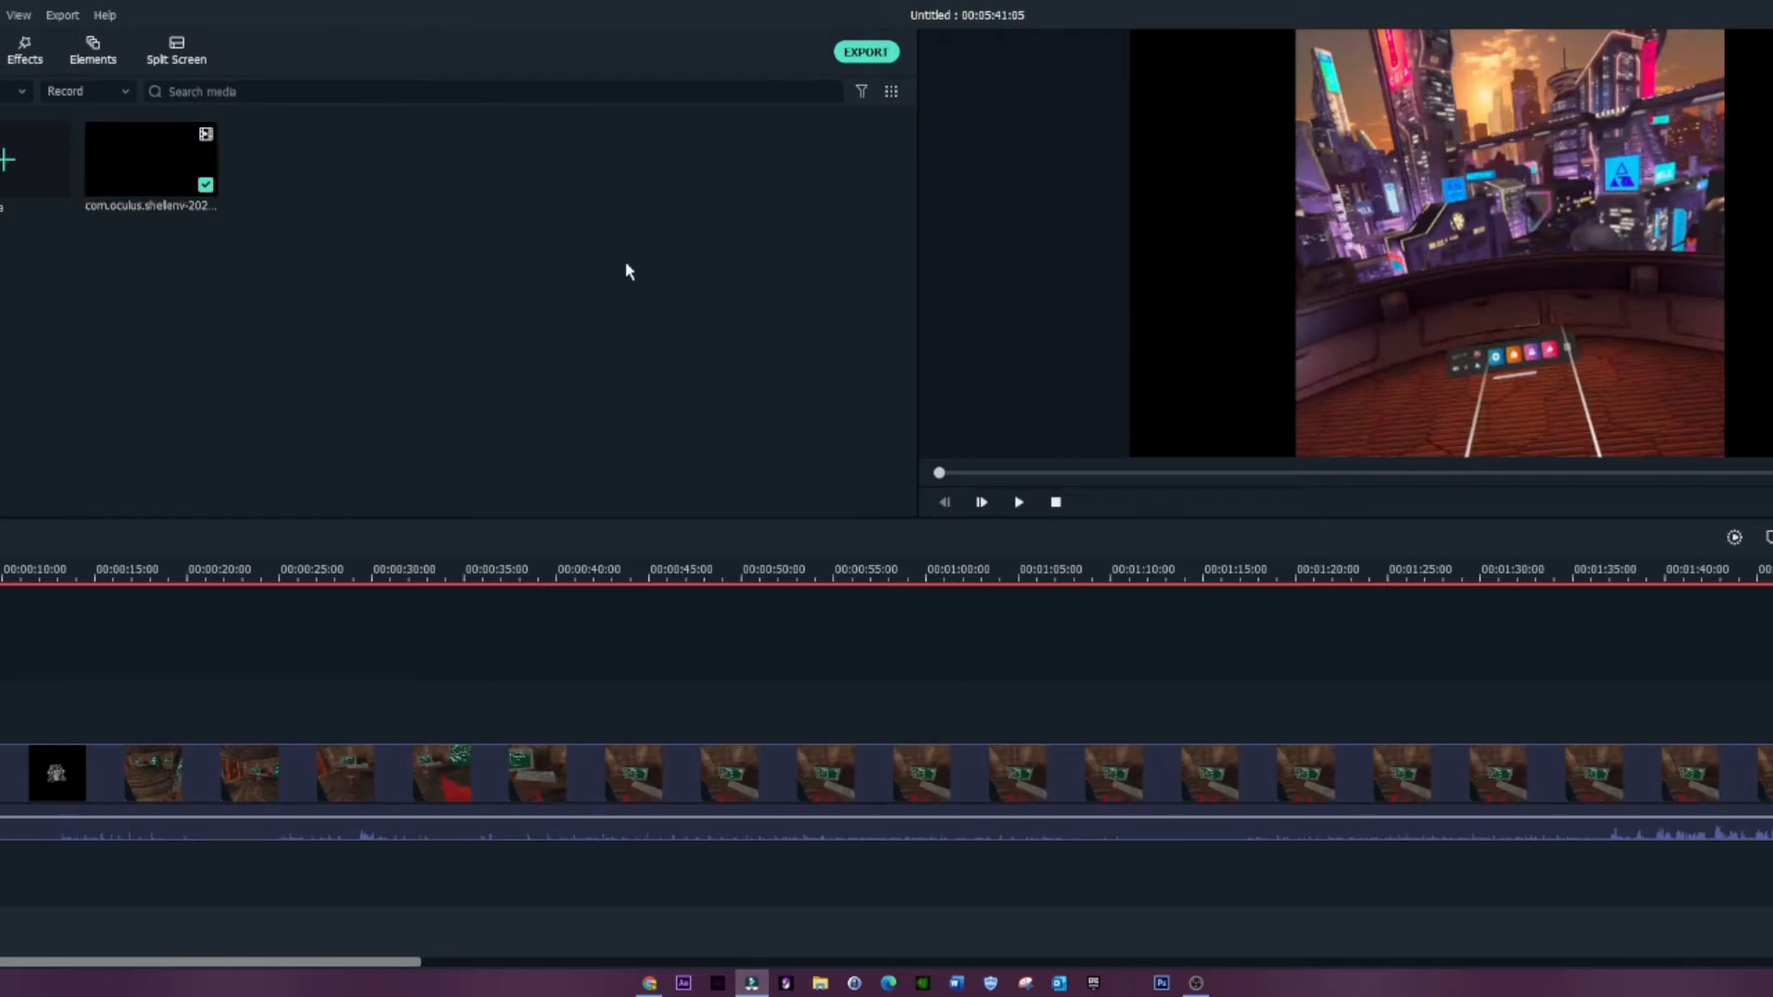
Step: Add the Slant Blur effect on the track above the recording and extend it across the clip to fill the black sides
click(28, 57)
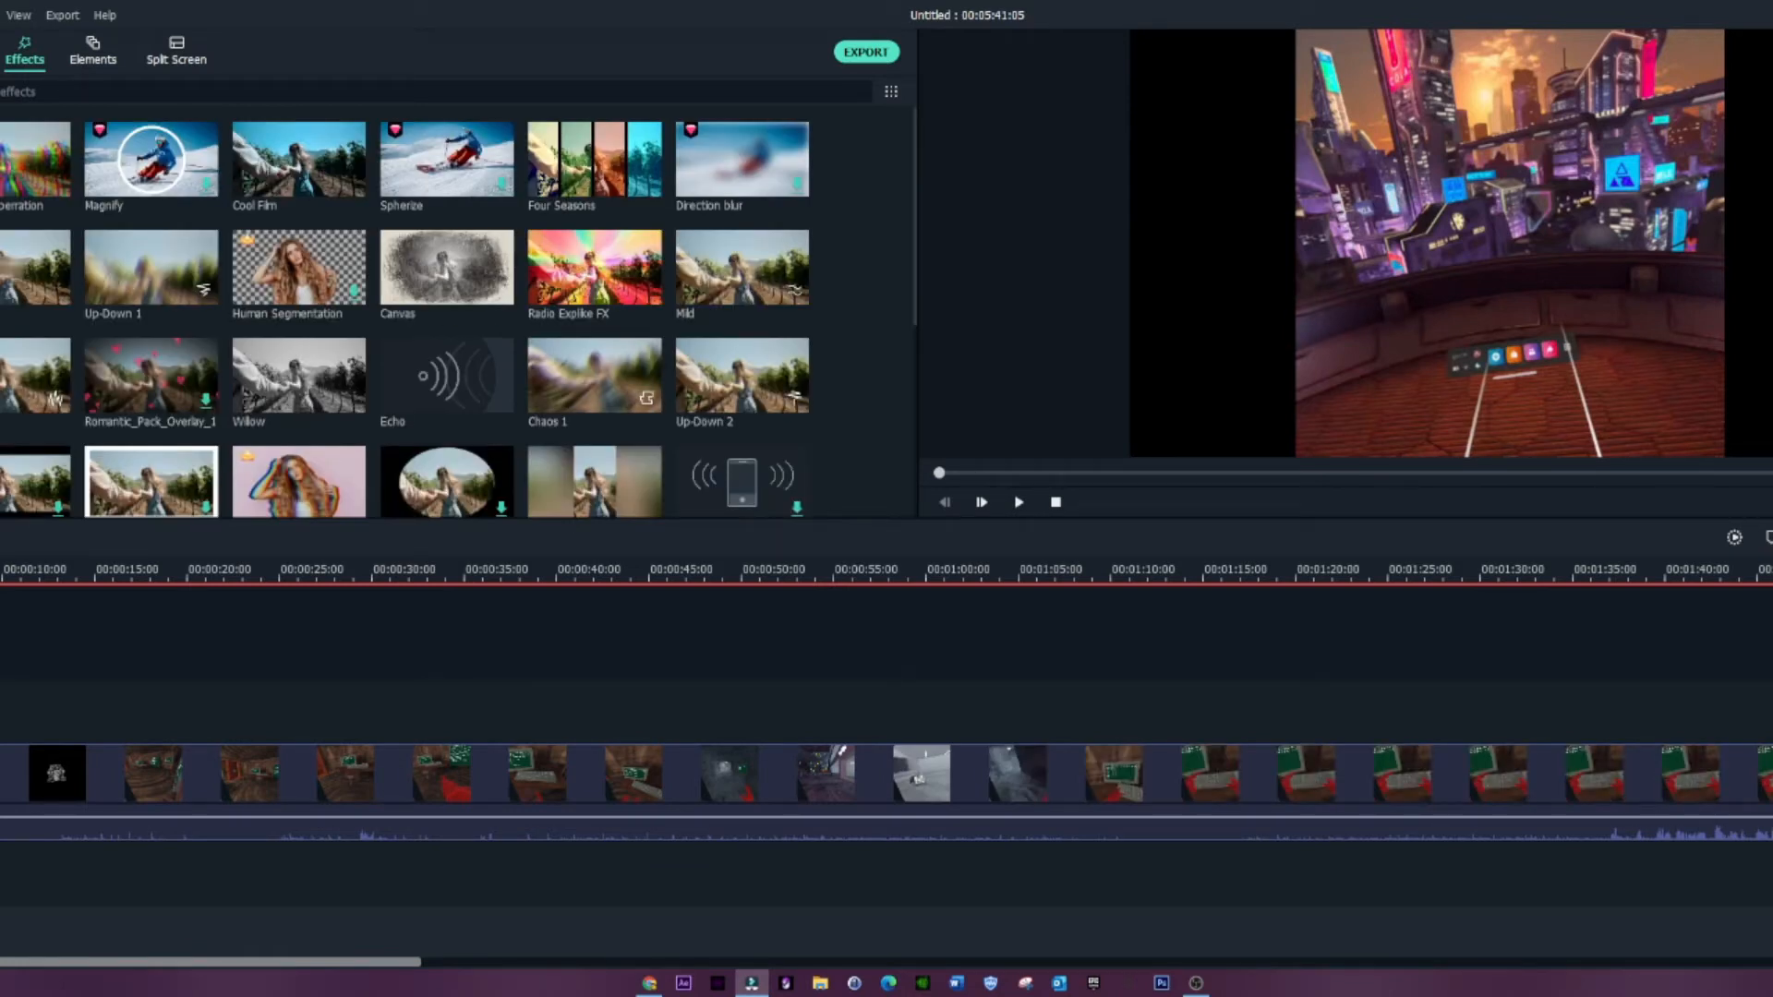
click(2, 184)
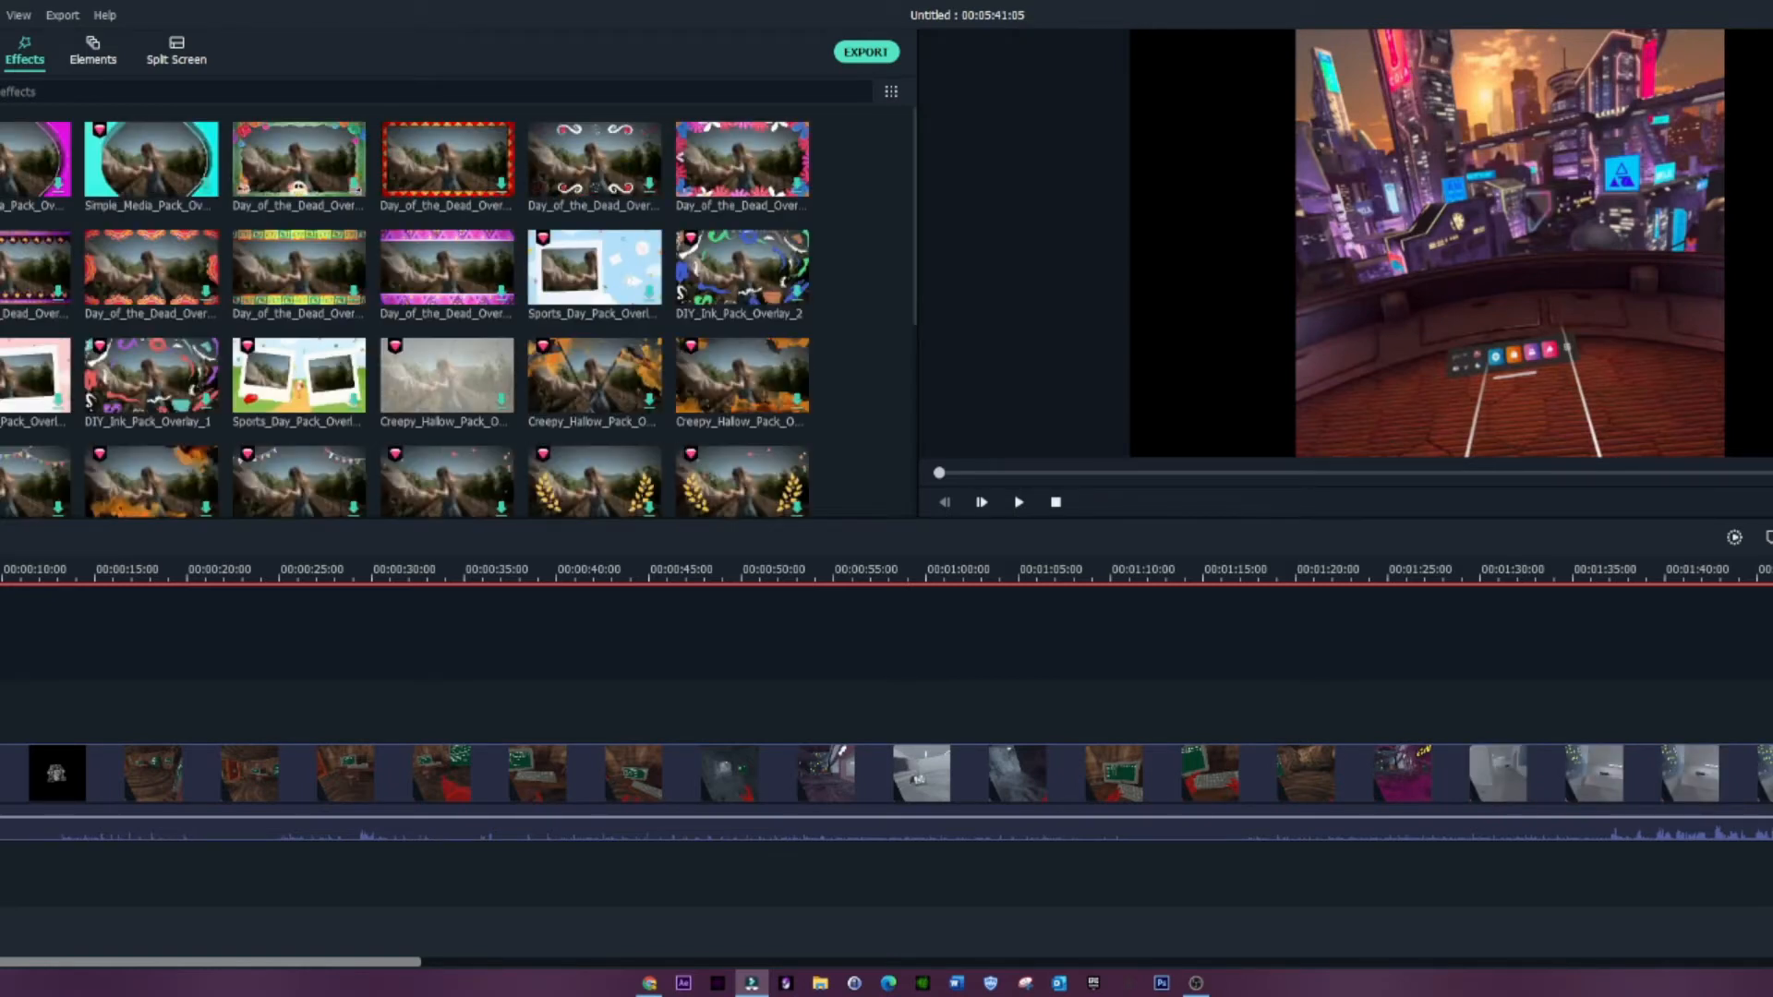
click(2, 213)
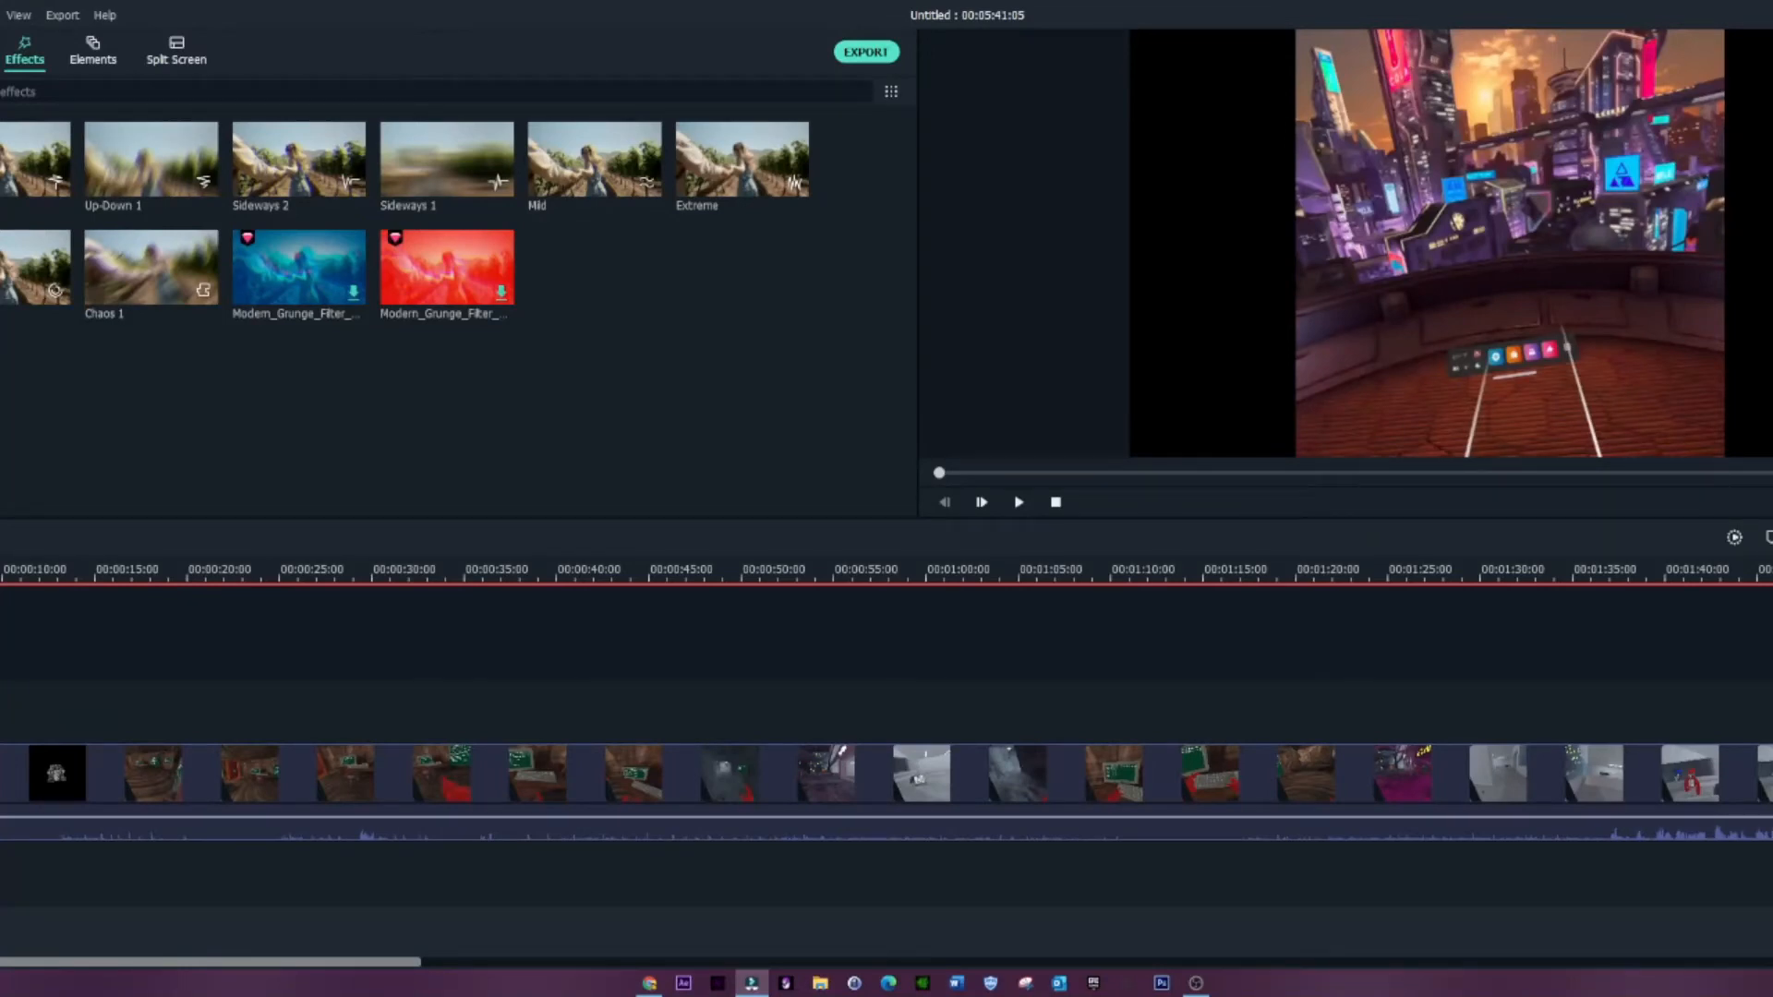
click(0, 175)
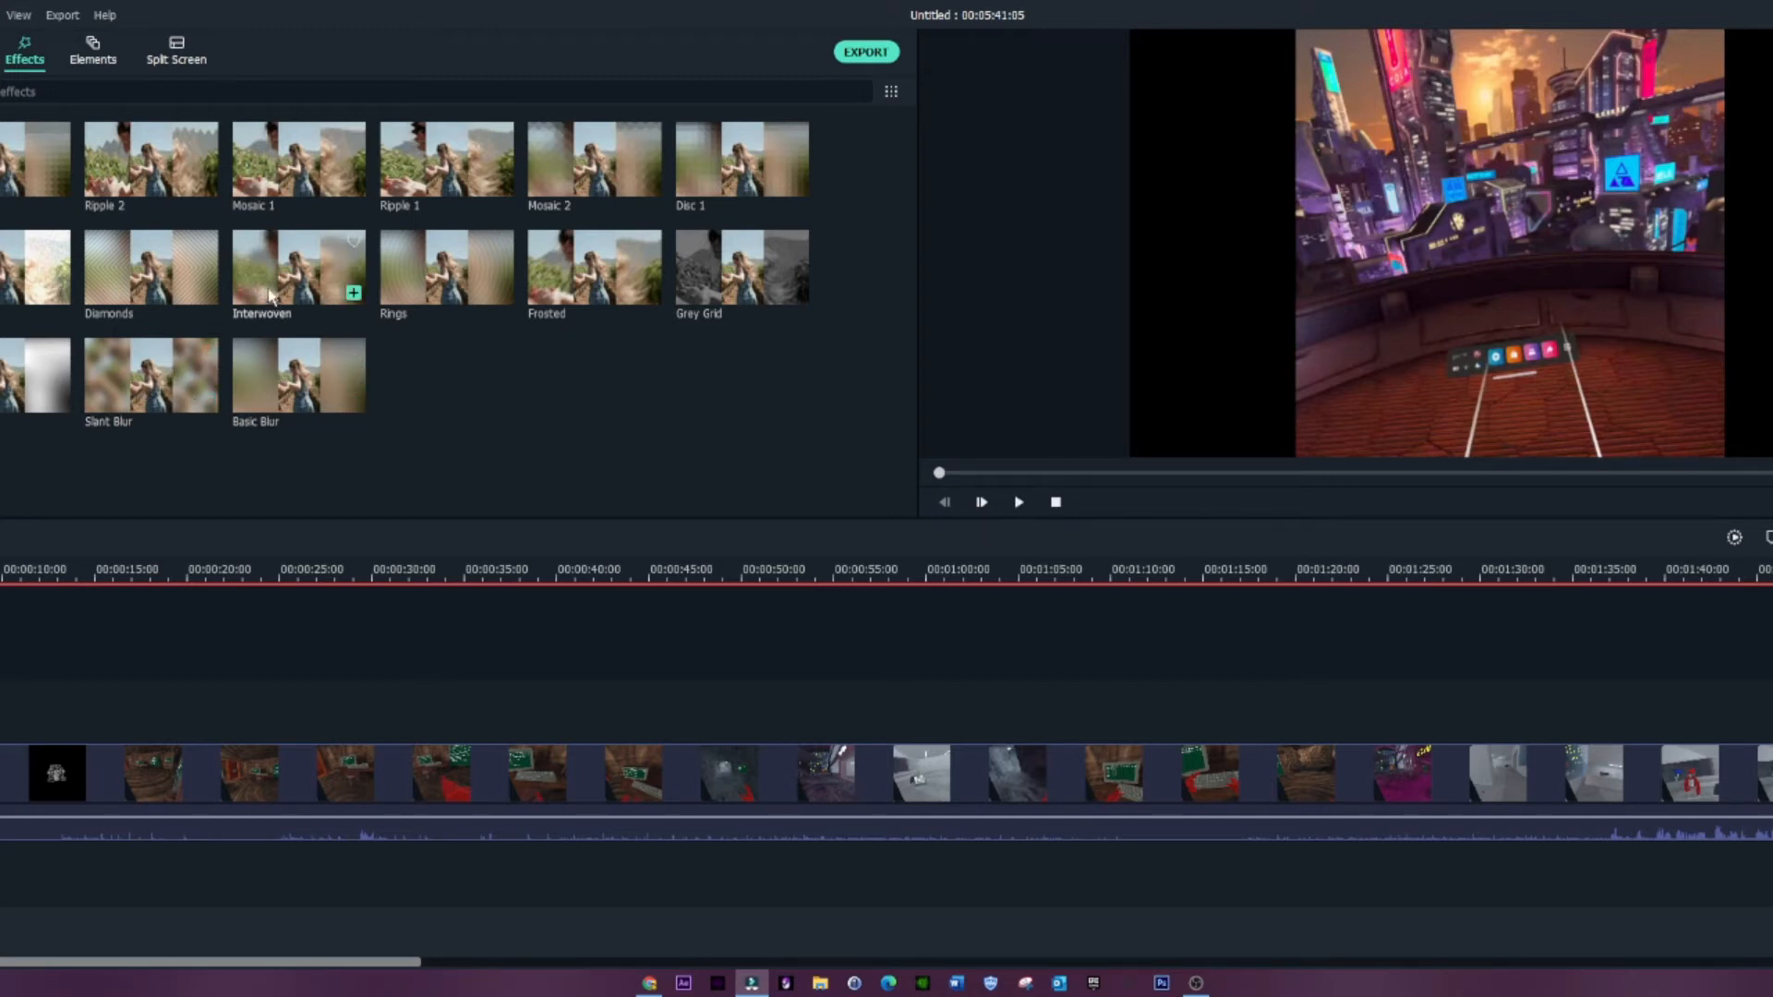
click(150, 385)
drag(151, 385, 2, 711)
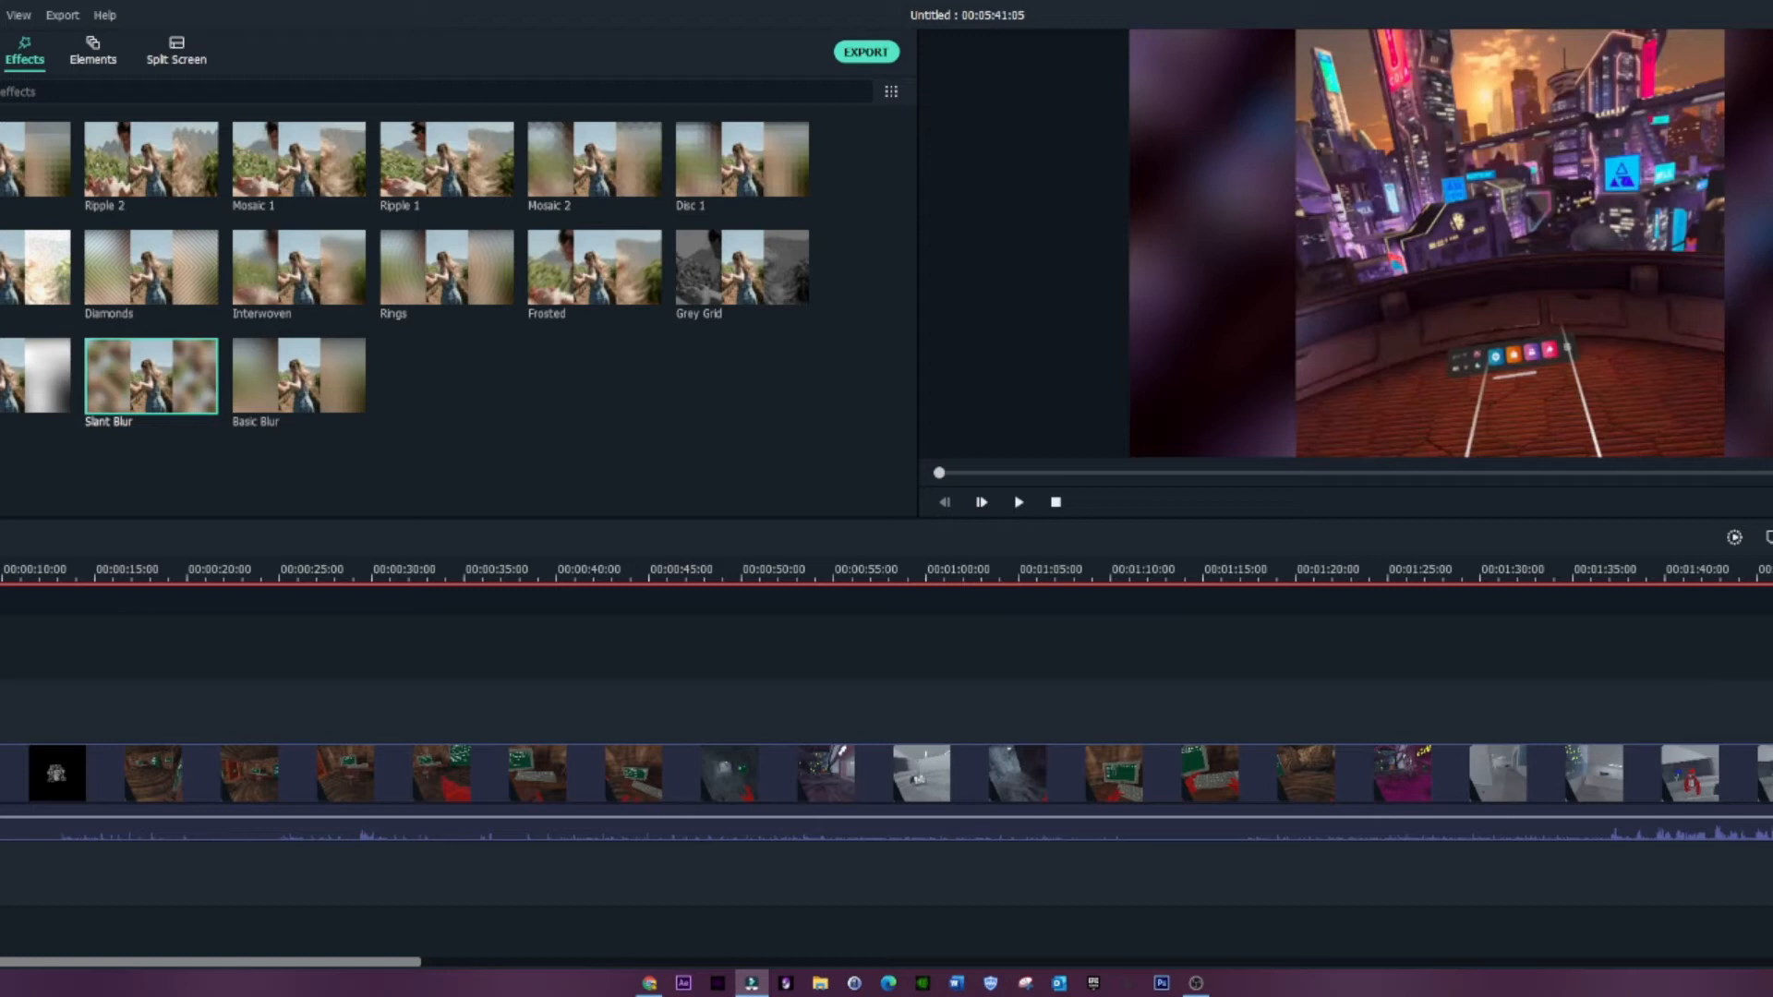
drag(5, 710, 1768, 665)
click(831, 701)
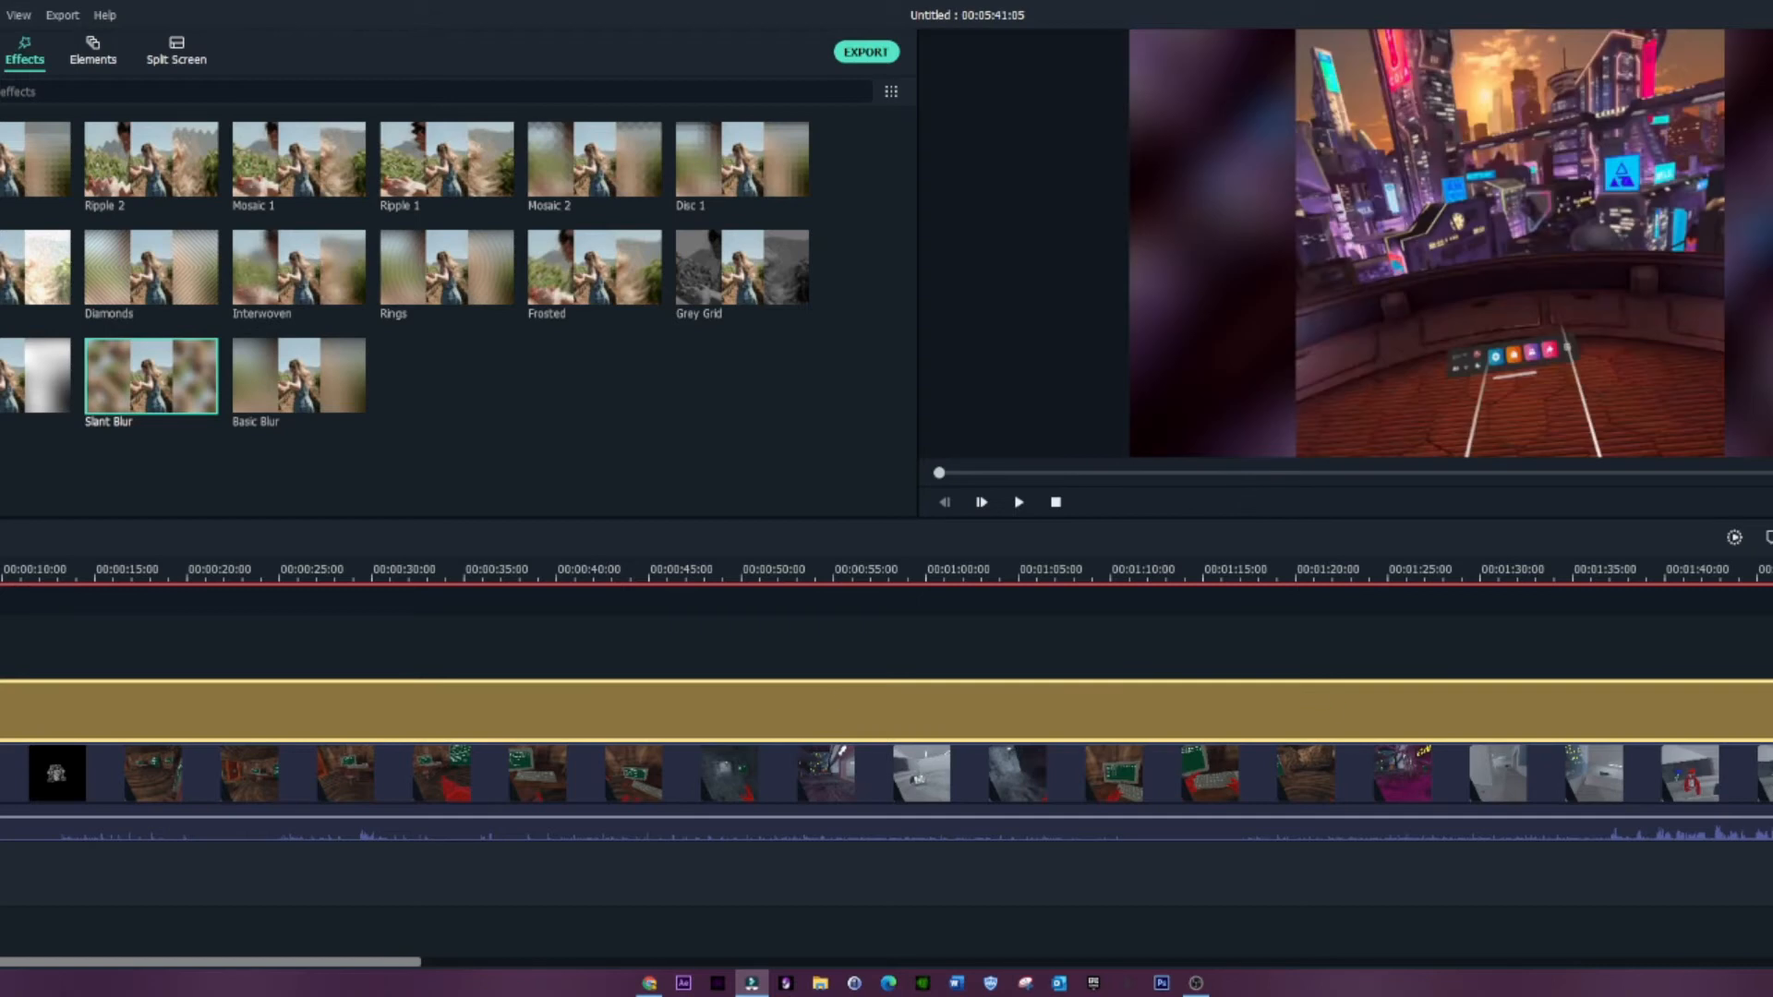
Step: Split the recording at about 00:01:32 and delete the segment before the cut
drag(62, 649, 1527, 595)
click(532, 784)
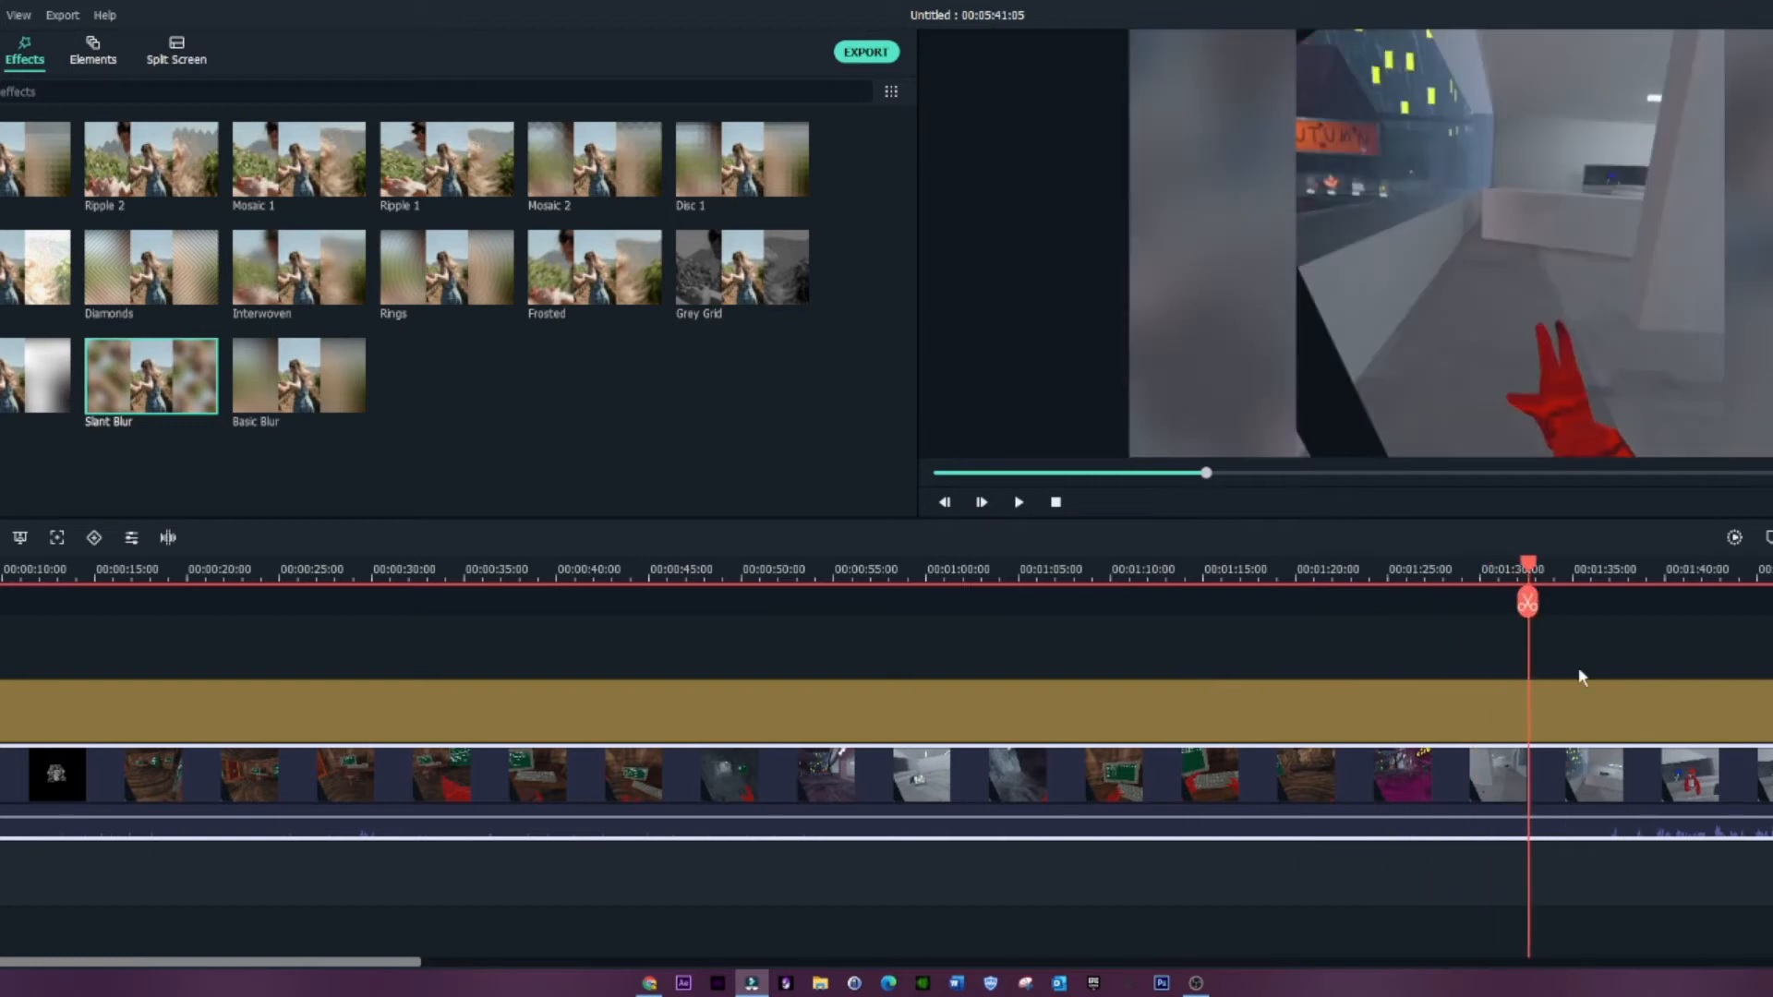
click(1527, 604)
click(1444, 794)
right_click(1444, 794)
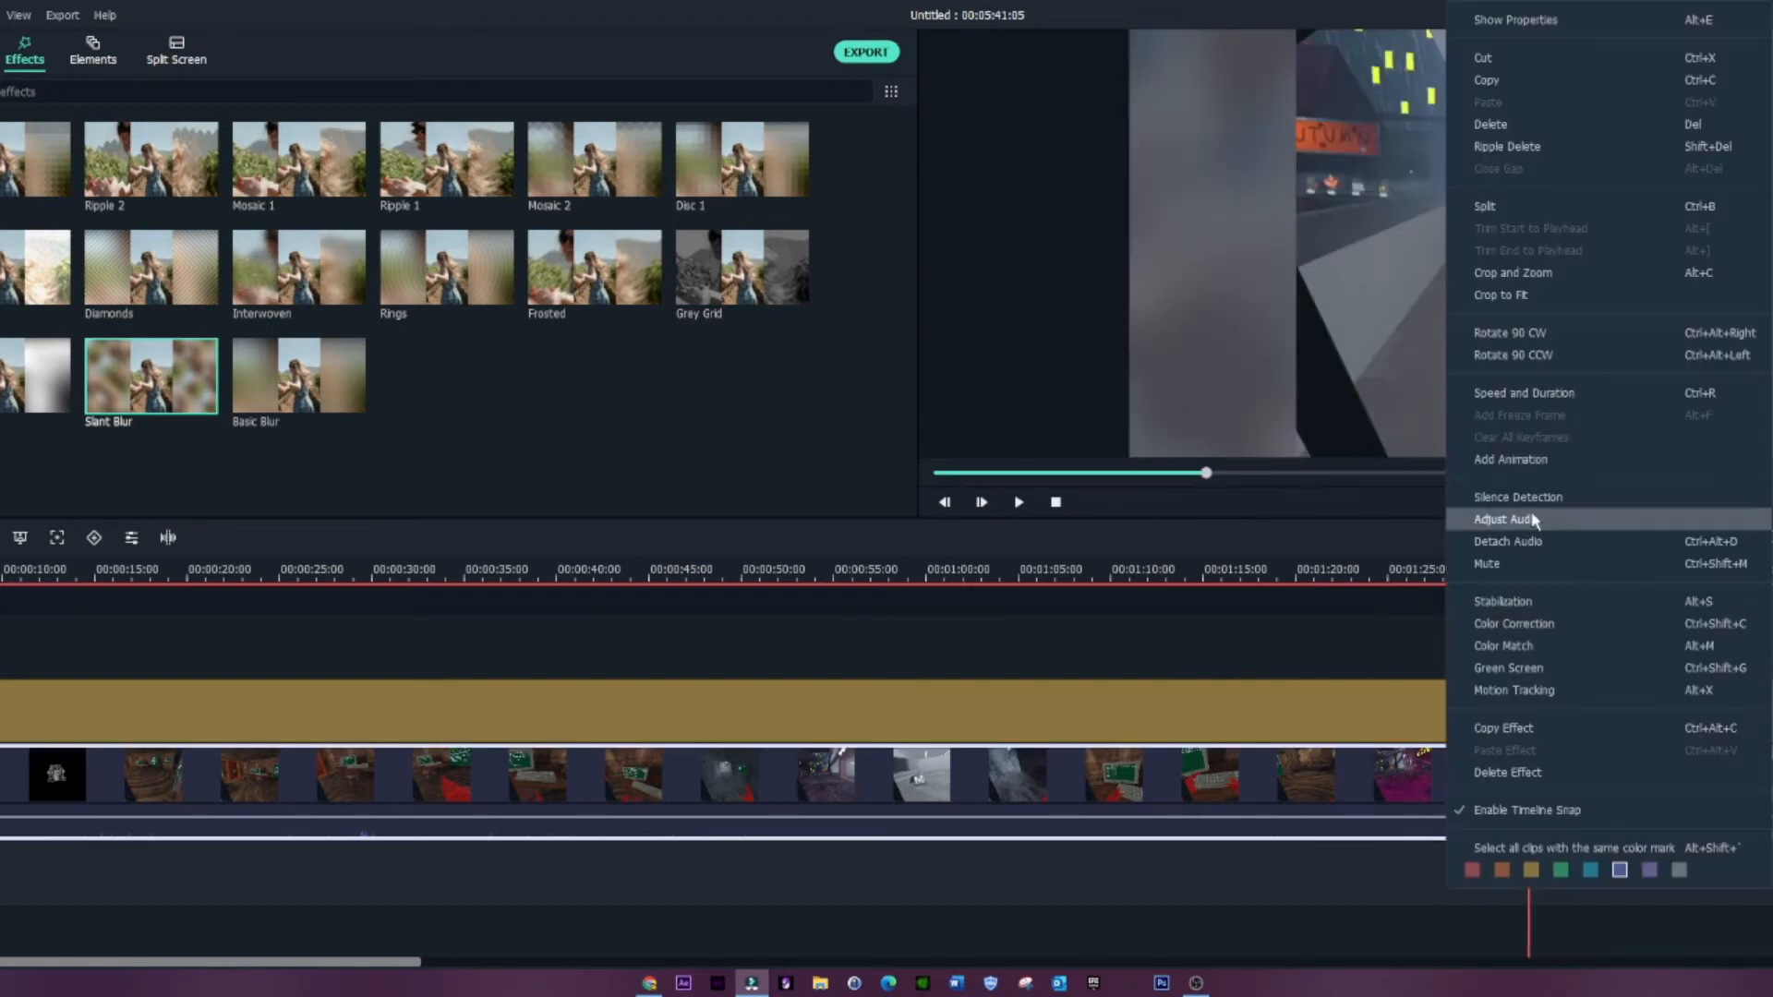
click(1523, 127)
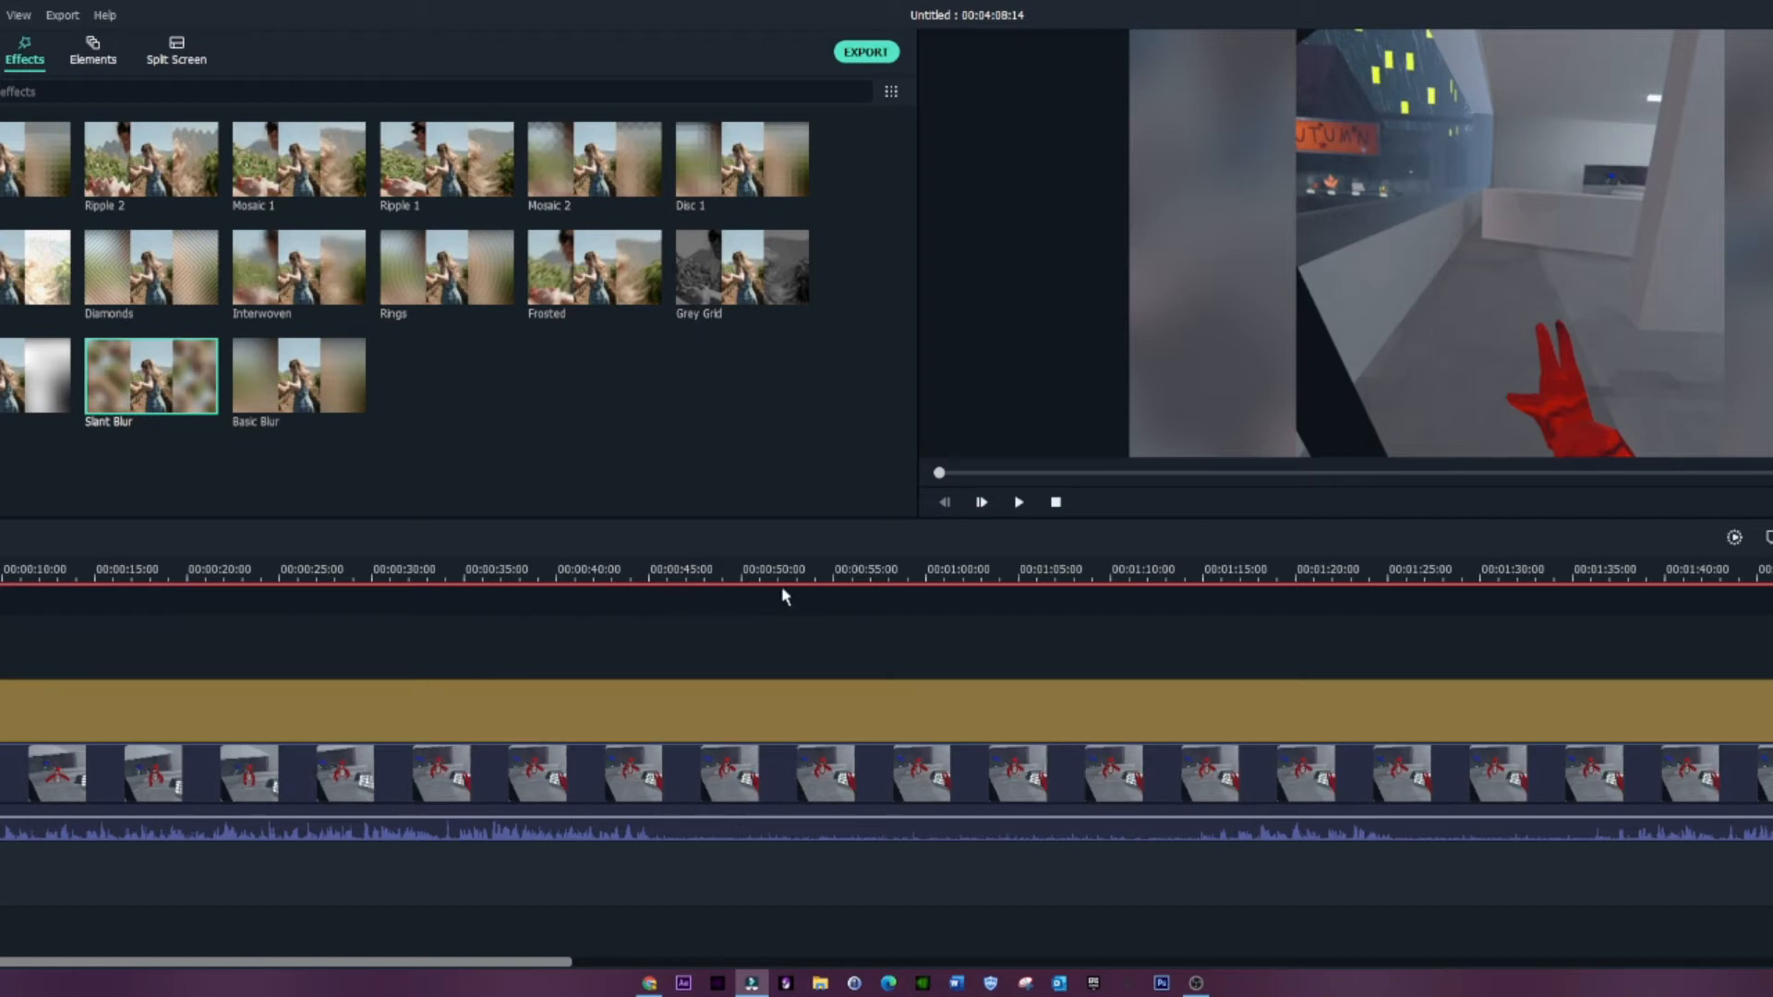
Step: Scale down and reposition the in_app_screenshot overlay in the preview, then shorten its clip and play that part back
drag(940, 473, 1482, 480)
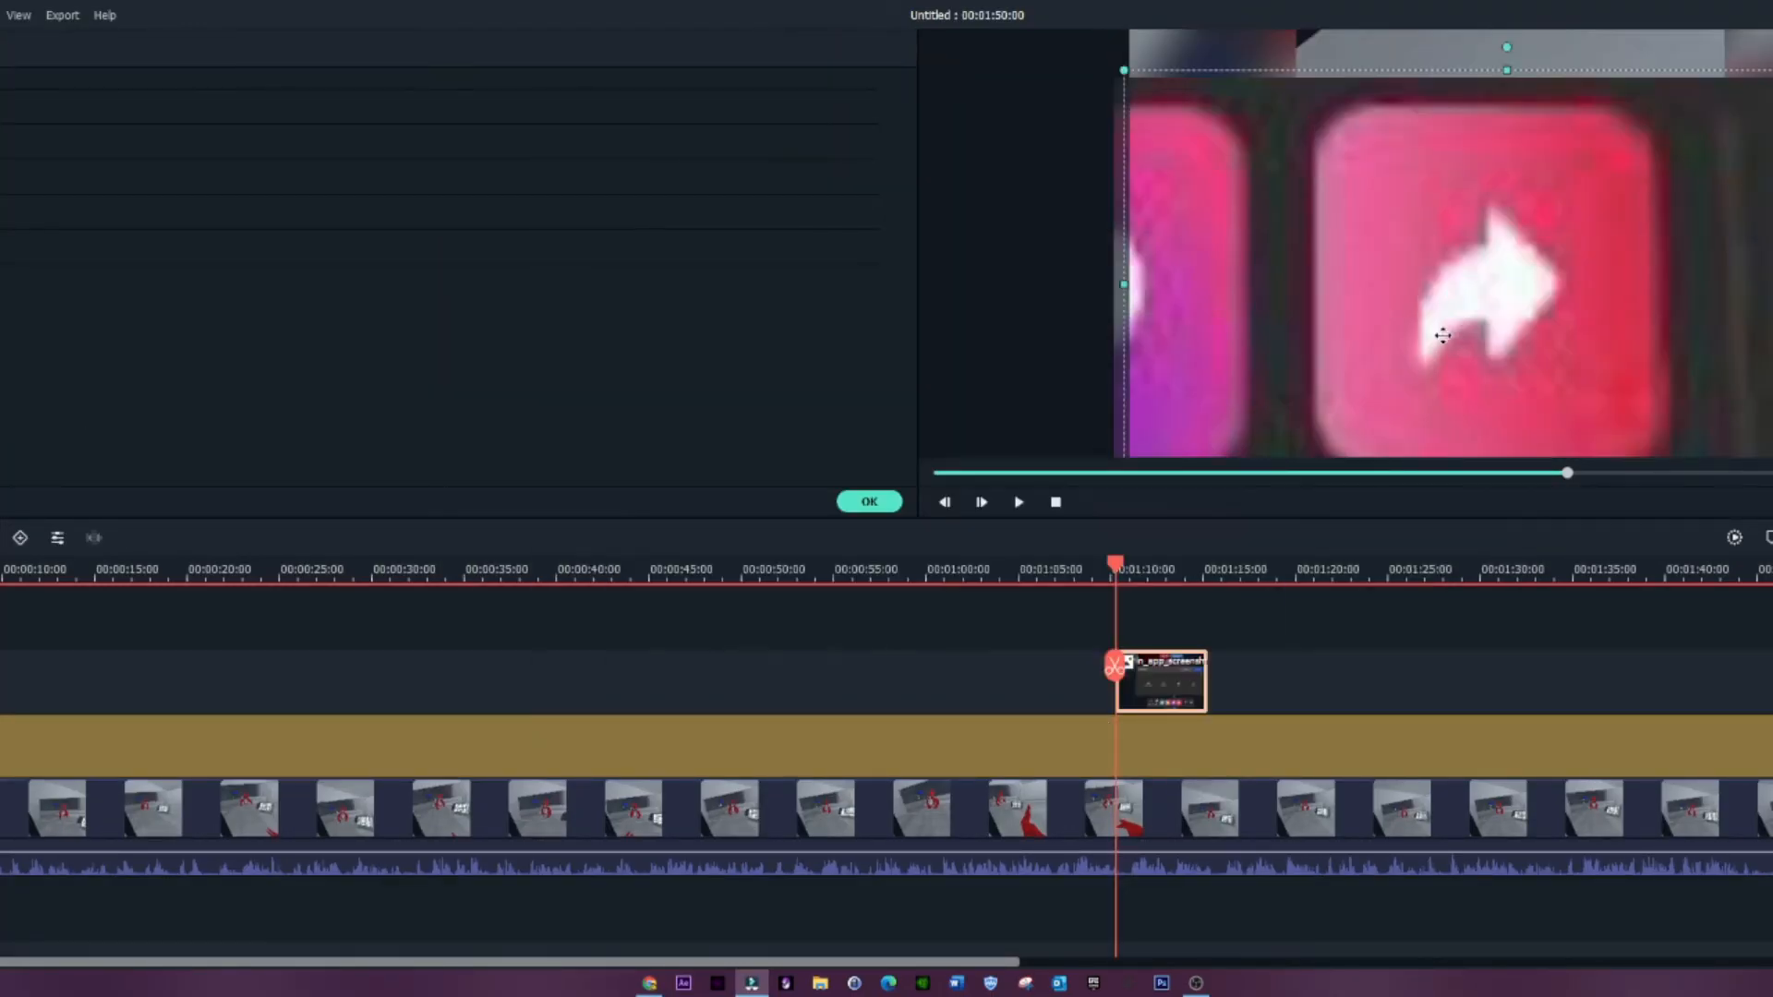
drag(1116, 446, 1391, 292)
drag(1182, 88, 1380, 88)
drag(1206, 681, 1166, 682)
click(1034, 570)
key(space)
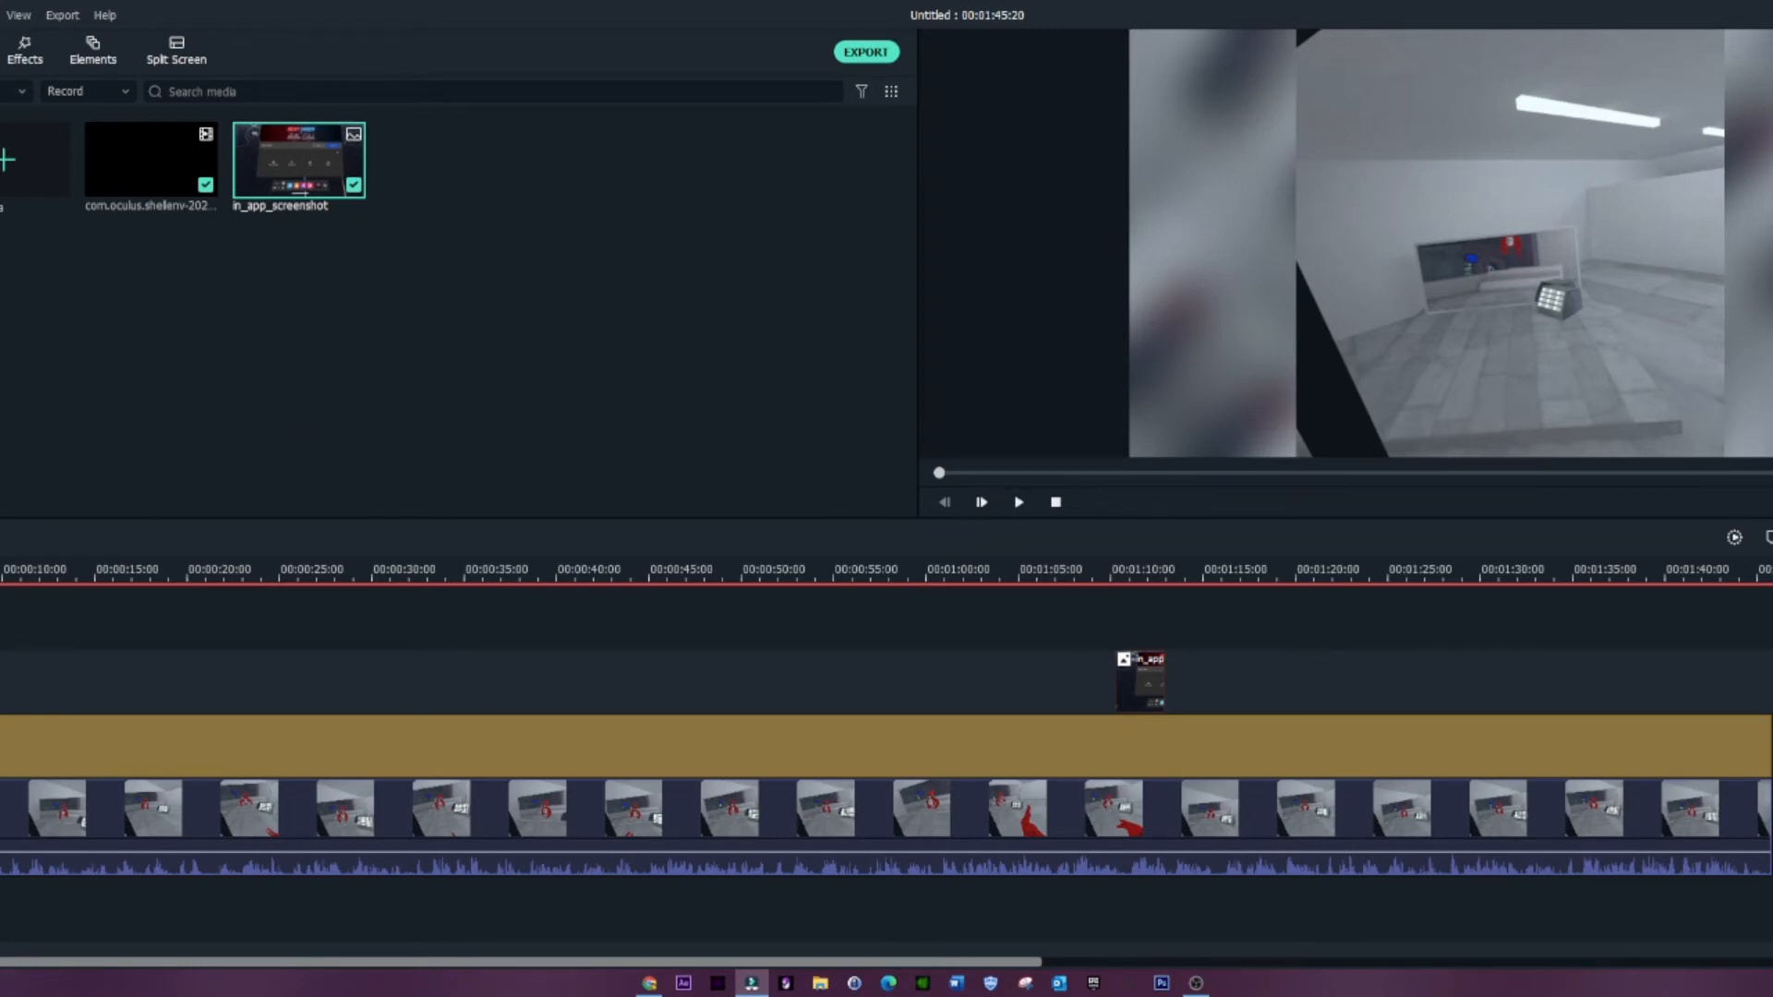
Step: Scrub through the edited video and export it to the computer as an MP4
drag(712, 600, 5, 628)
drag(191, 609, 1607, 637)
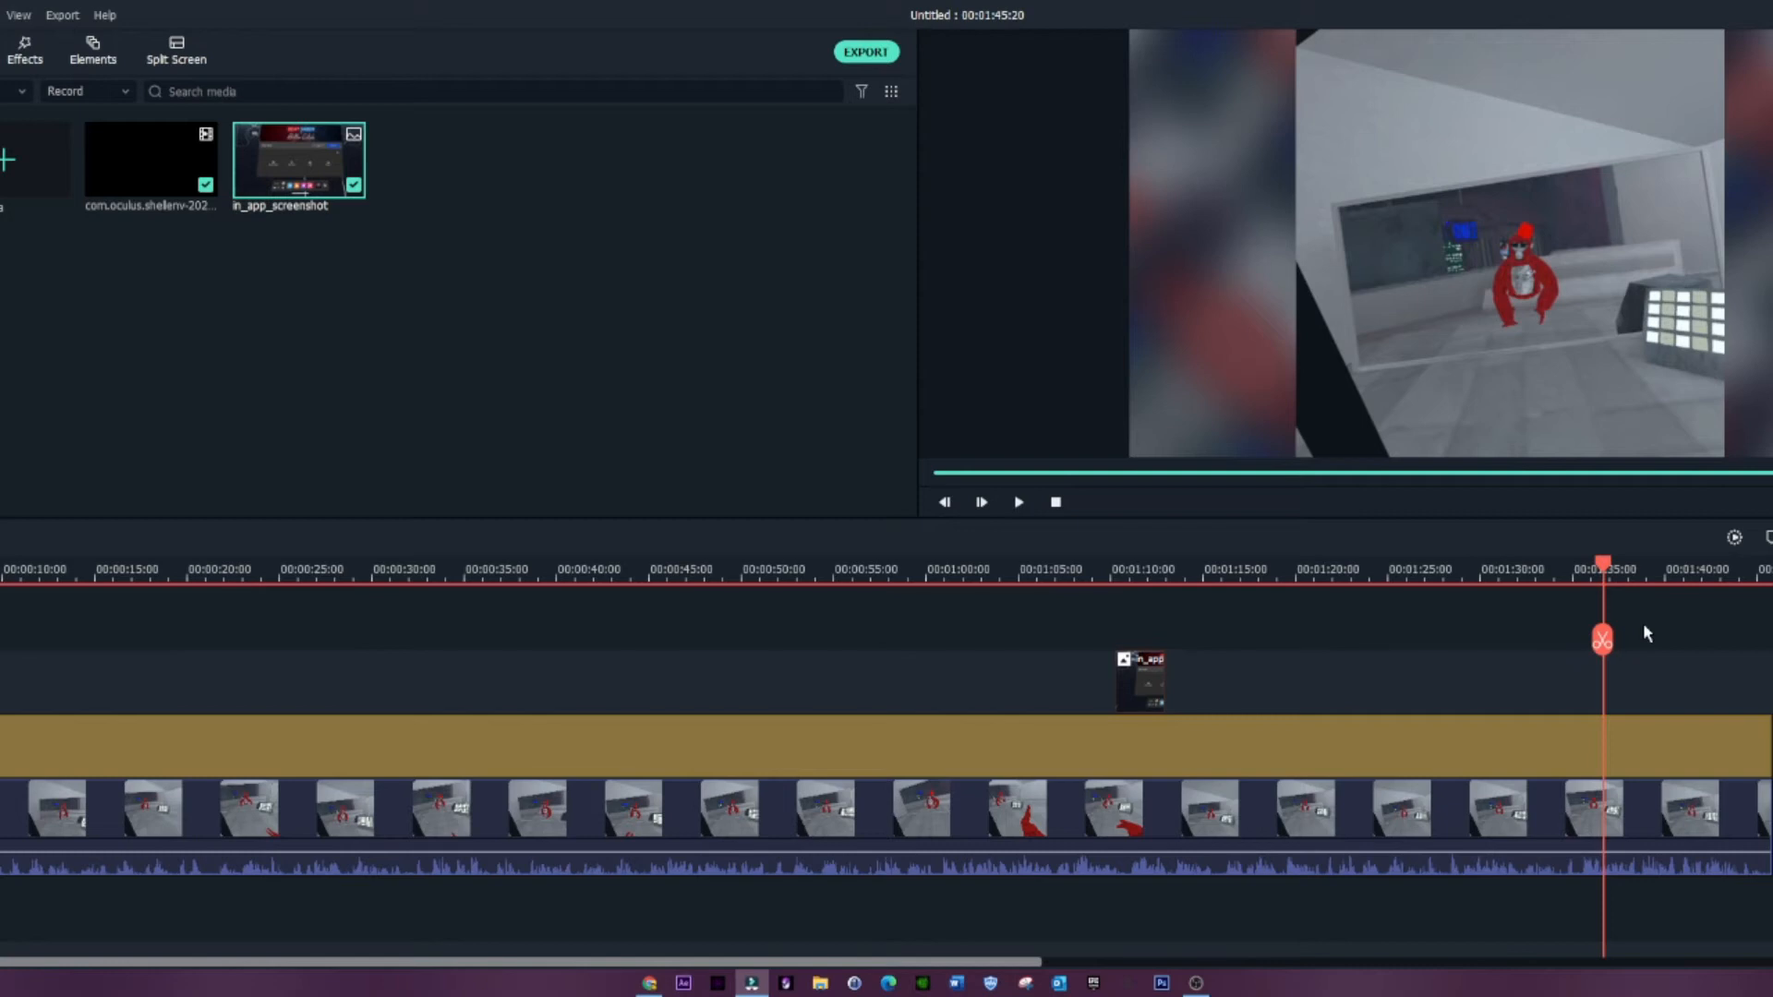
drag(1603, 639, 1678, 616)
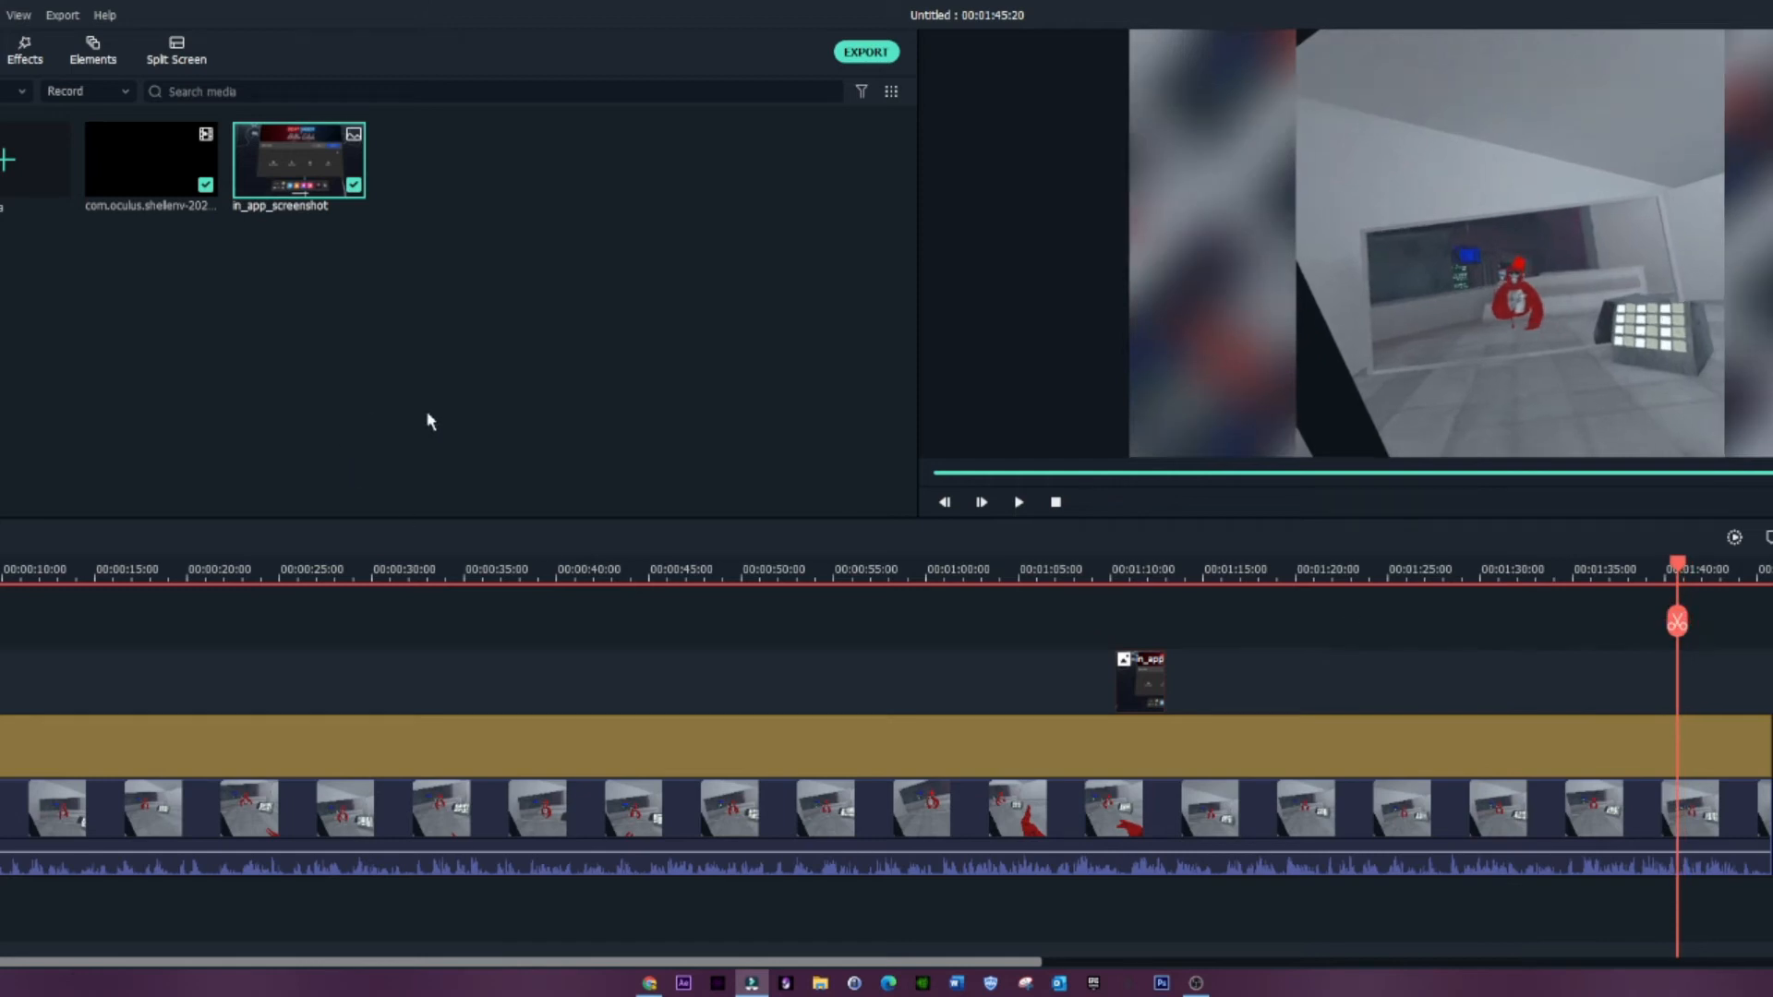
click(863, 54)
click(865, 52)
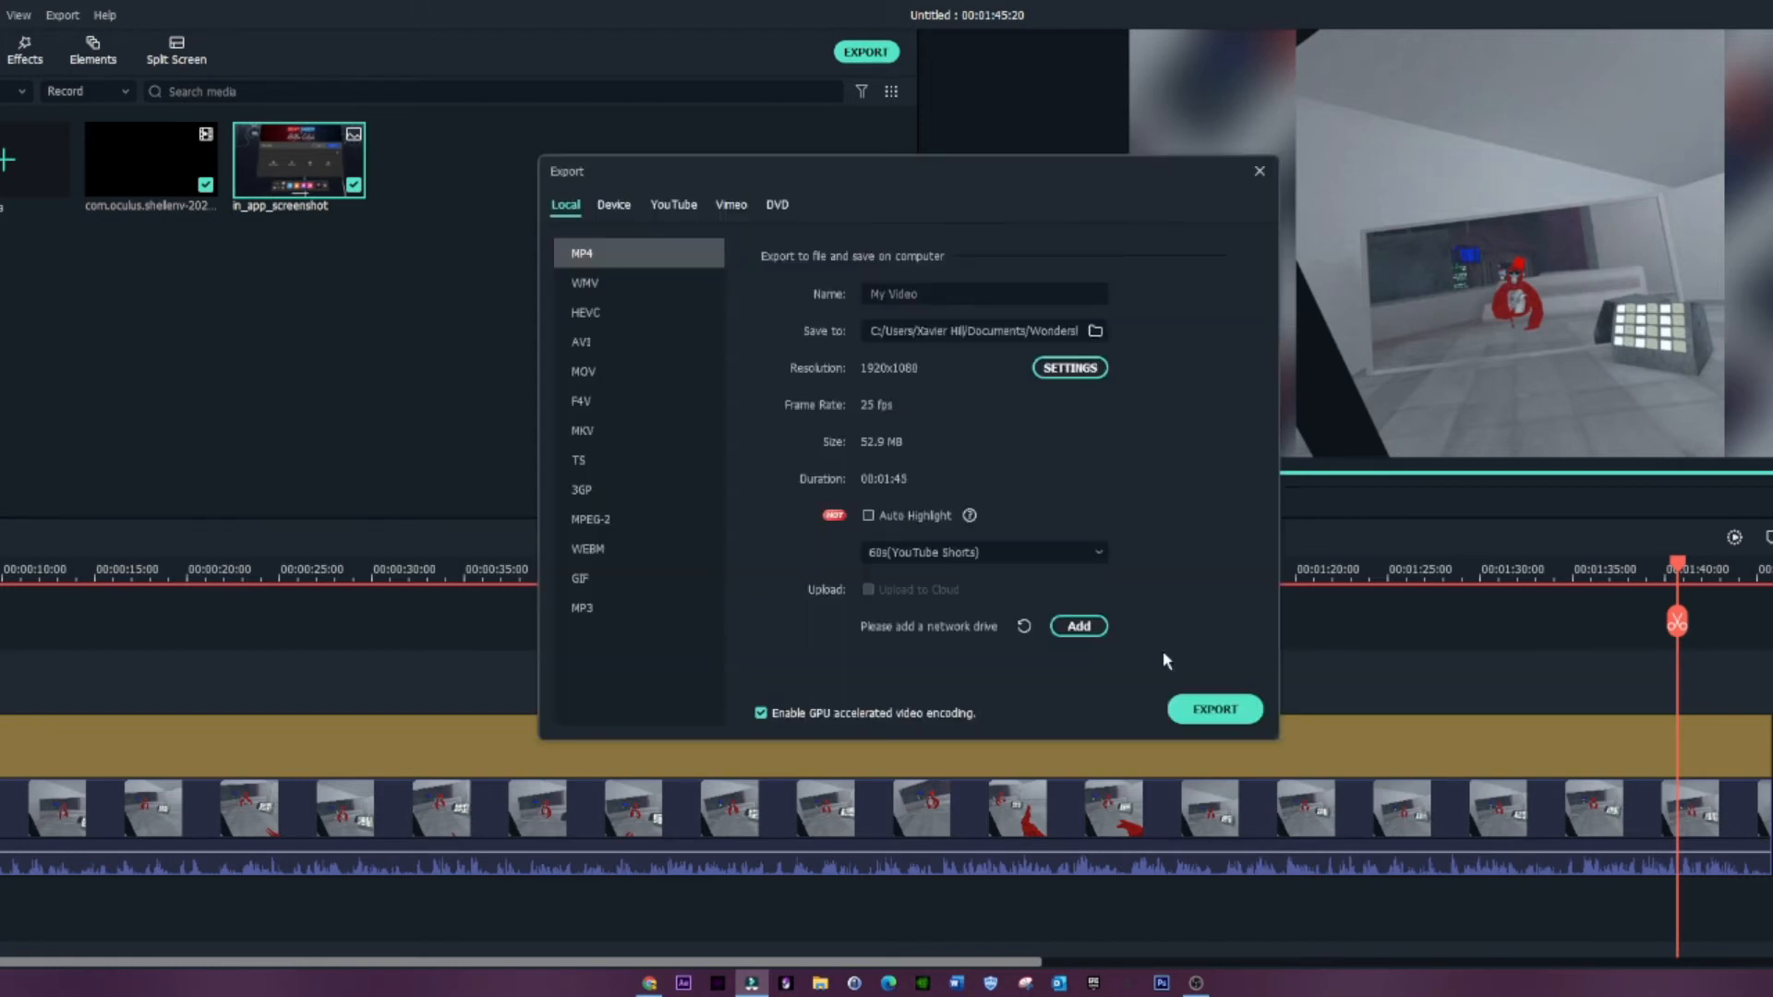
click(1215, 709)
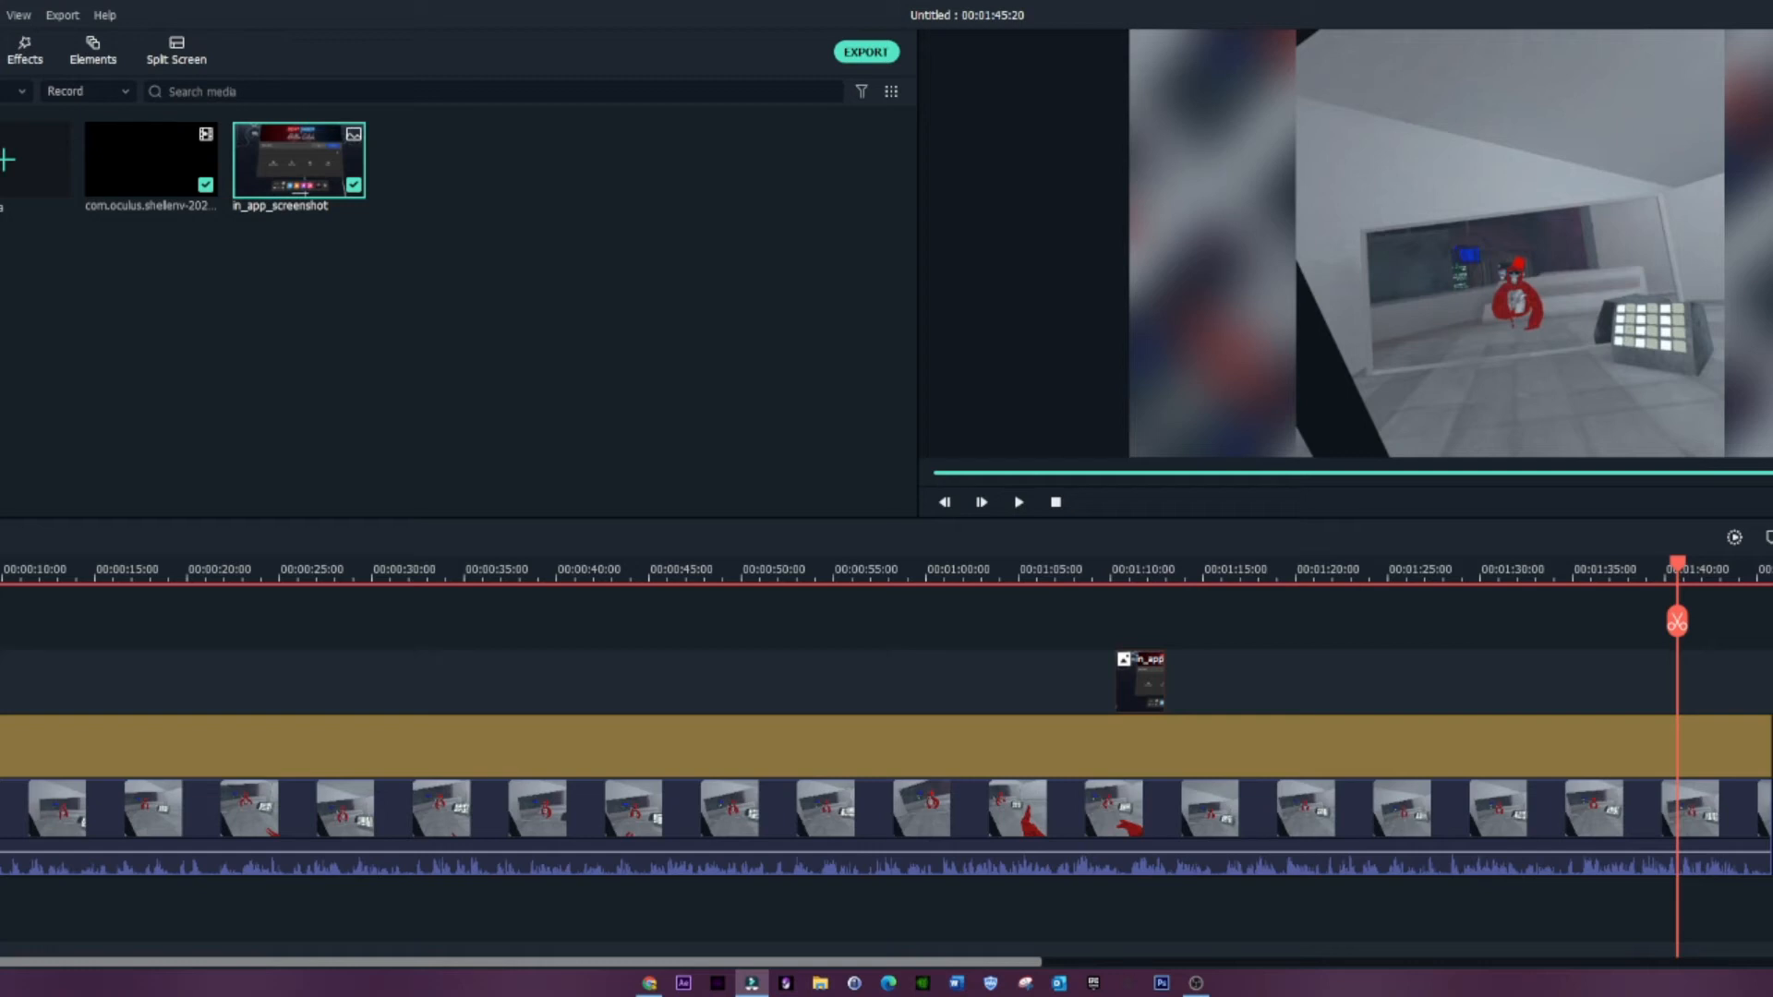
Step: Close Filmora without saving the project changes and show the desktop
key(alt+F4)
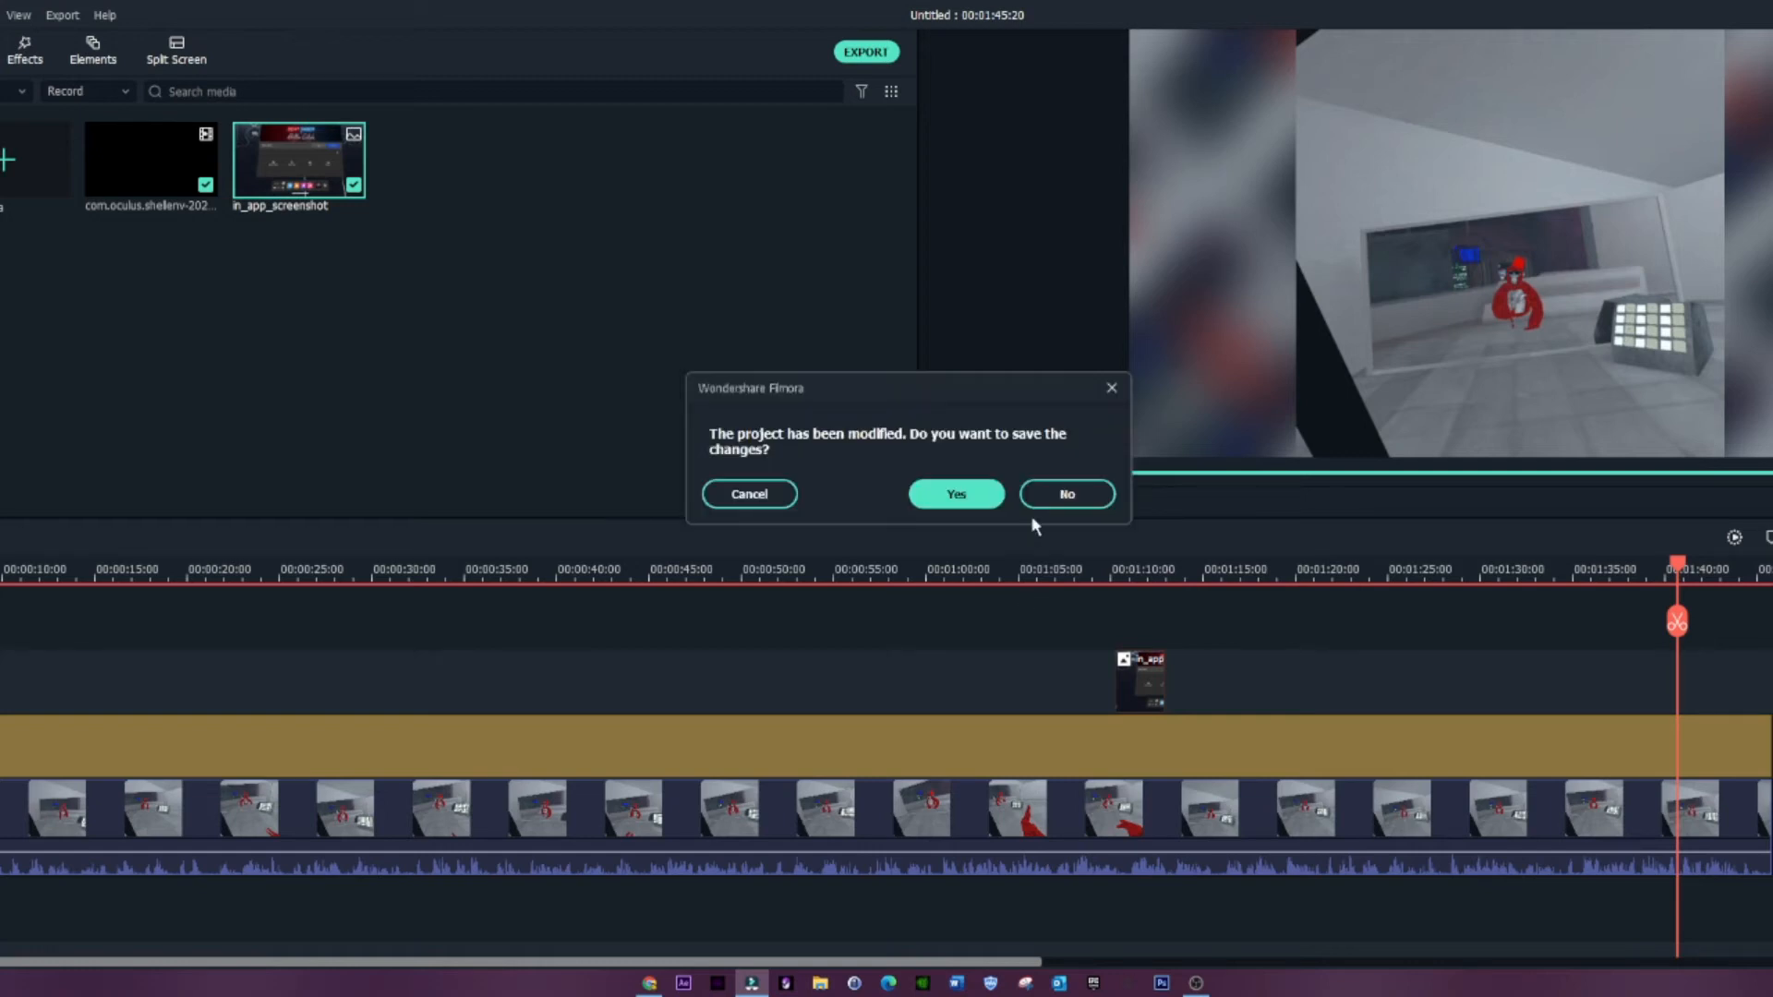
click(1067, 494)
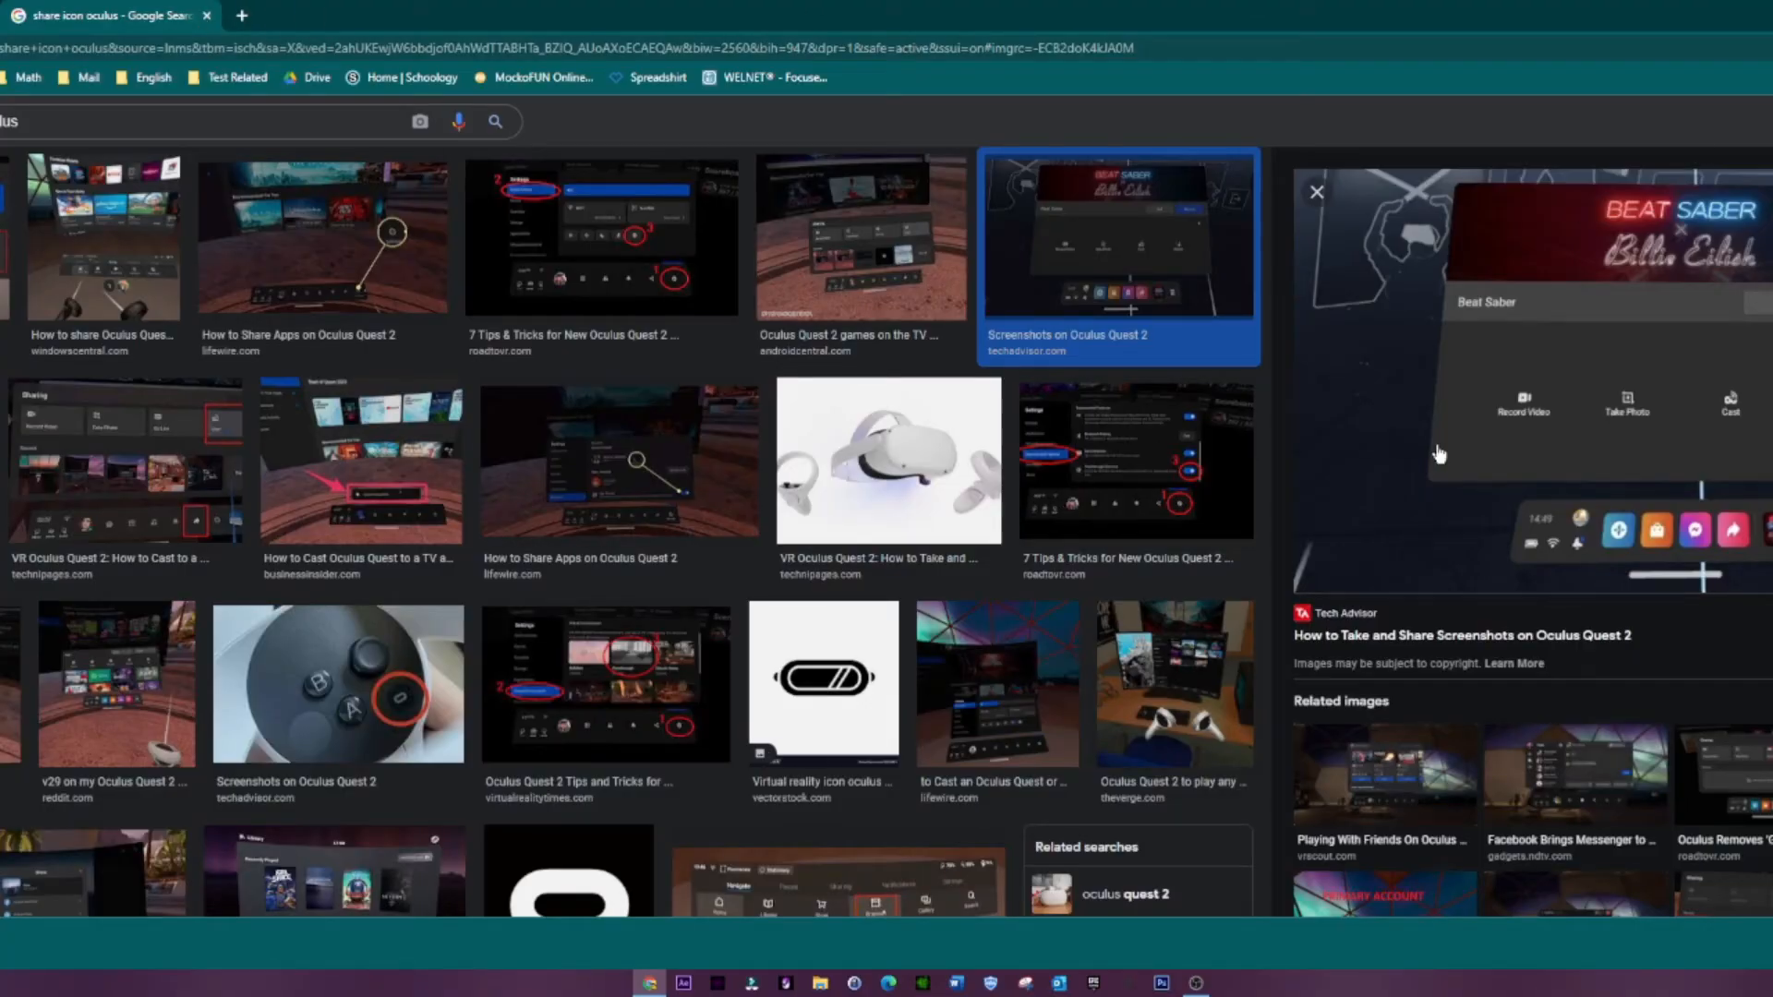
key(super+d)
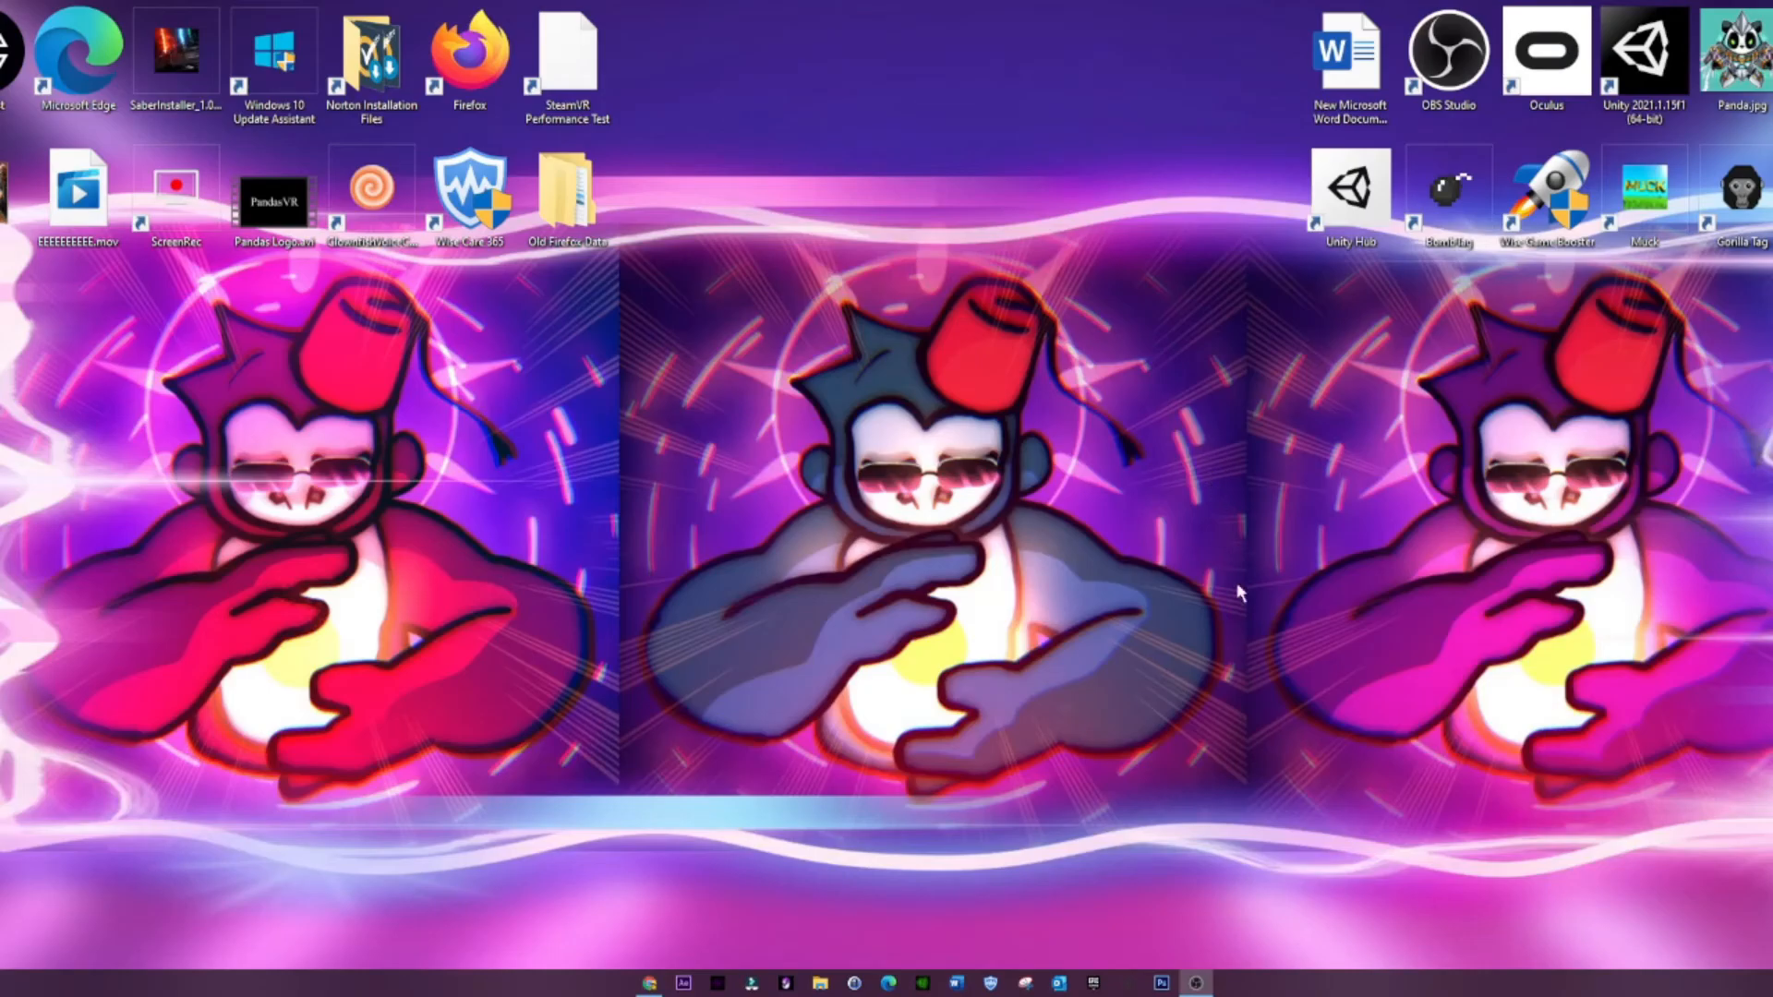
Step: Switch to File Explorer, look through a folder of files and put the window away
click(820, 983)
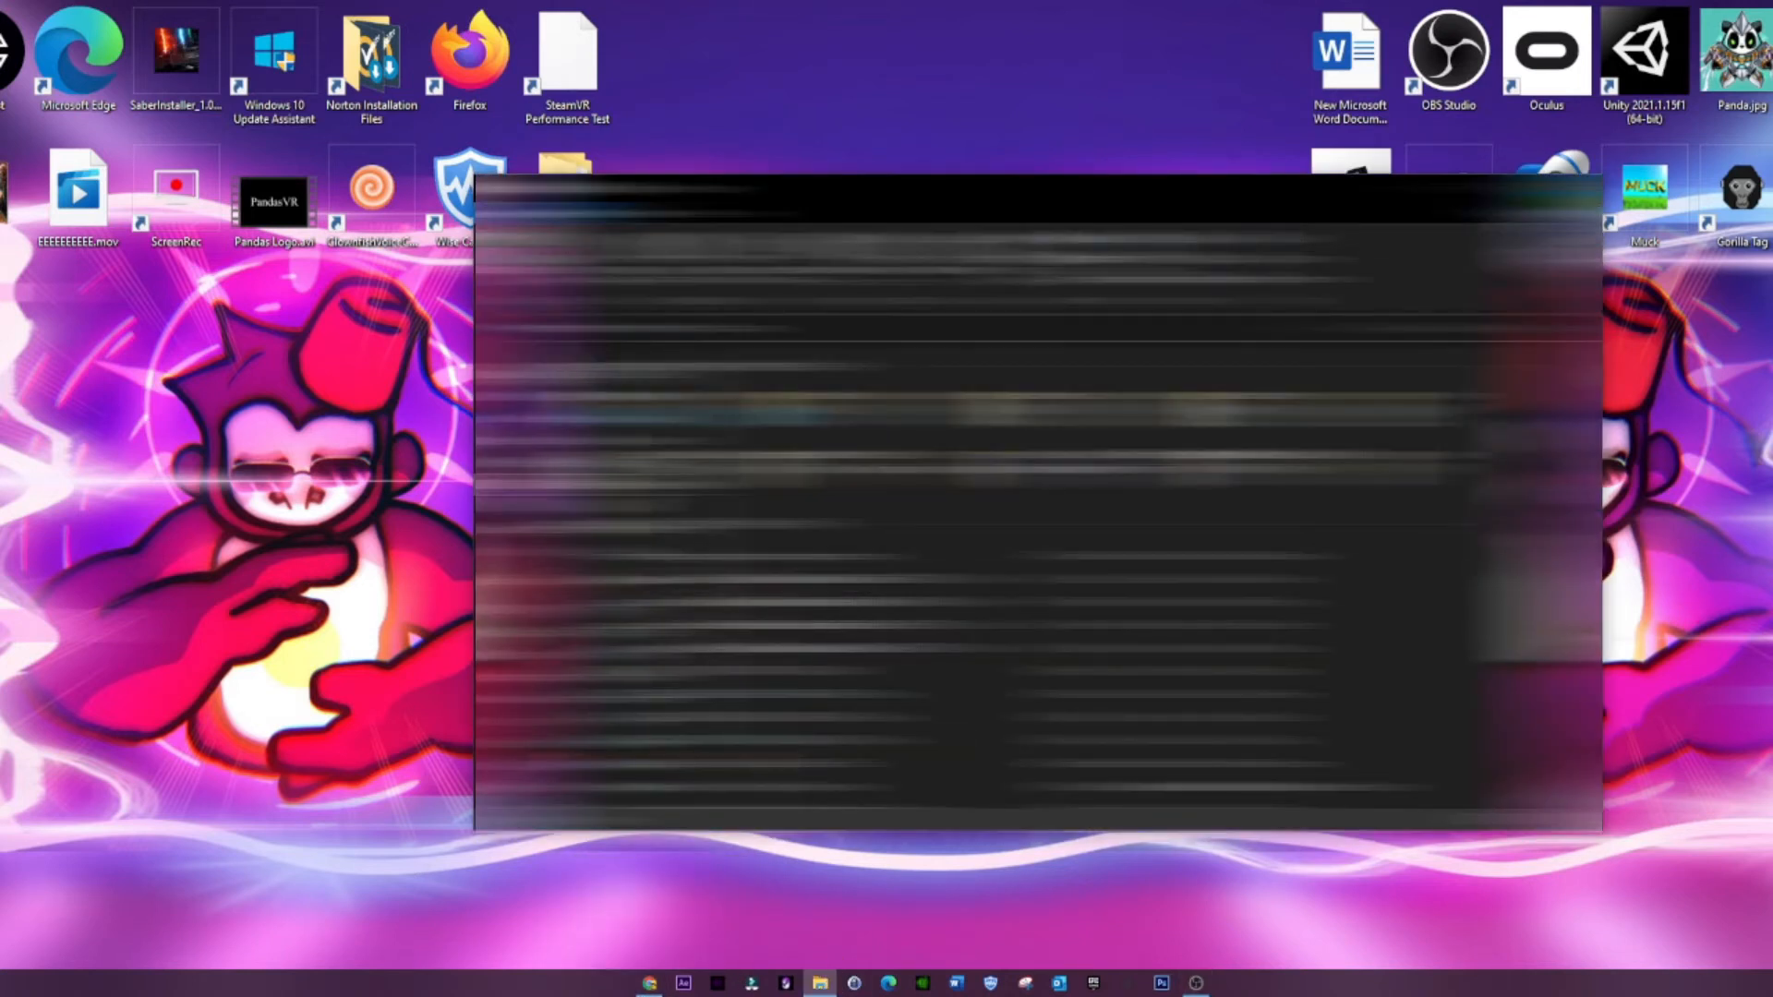
click(573, 507)
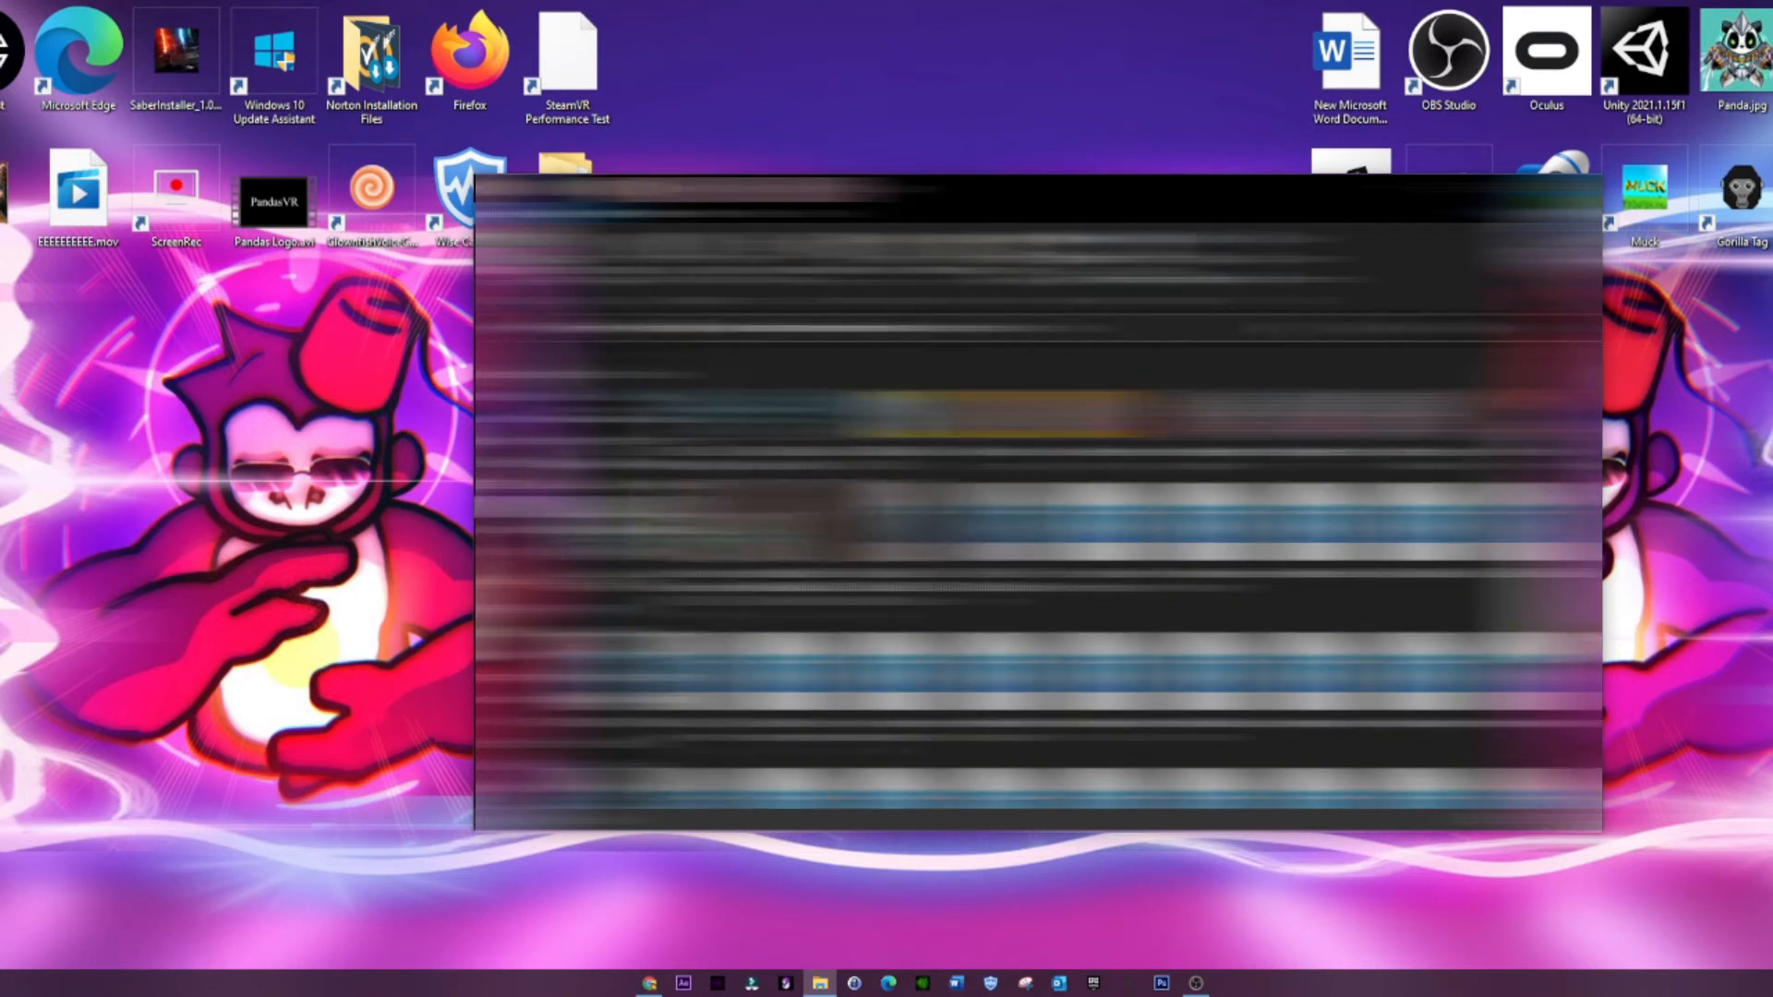
scroll(1099, 573, down, 5)
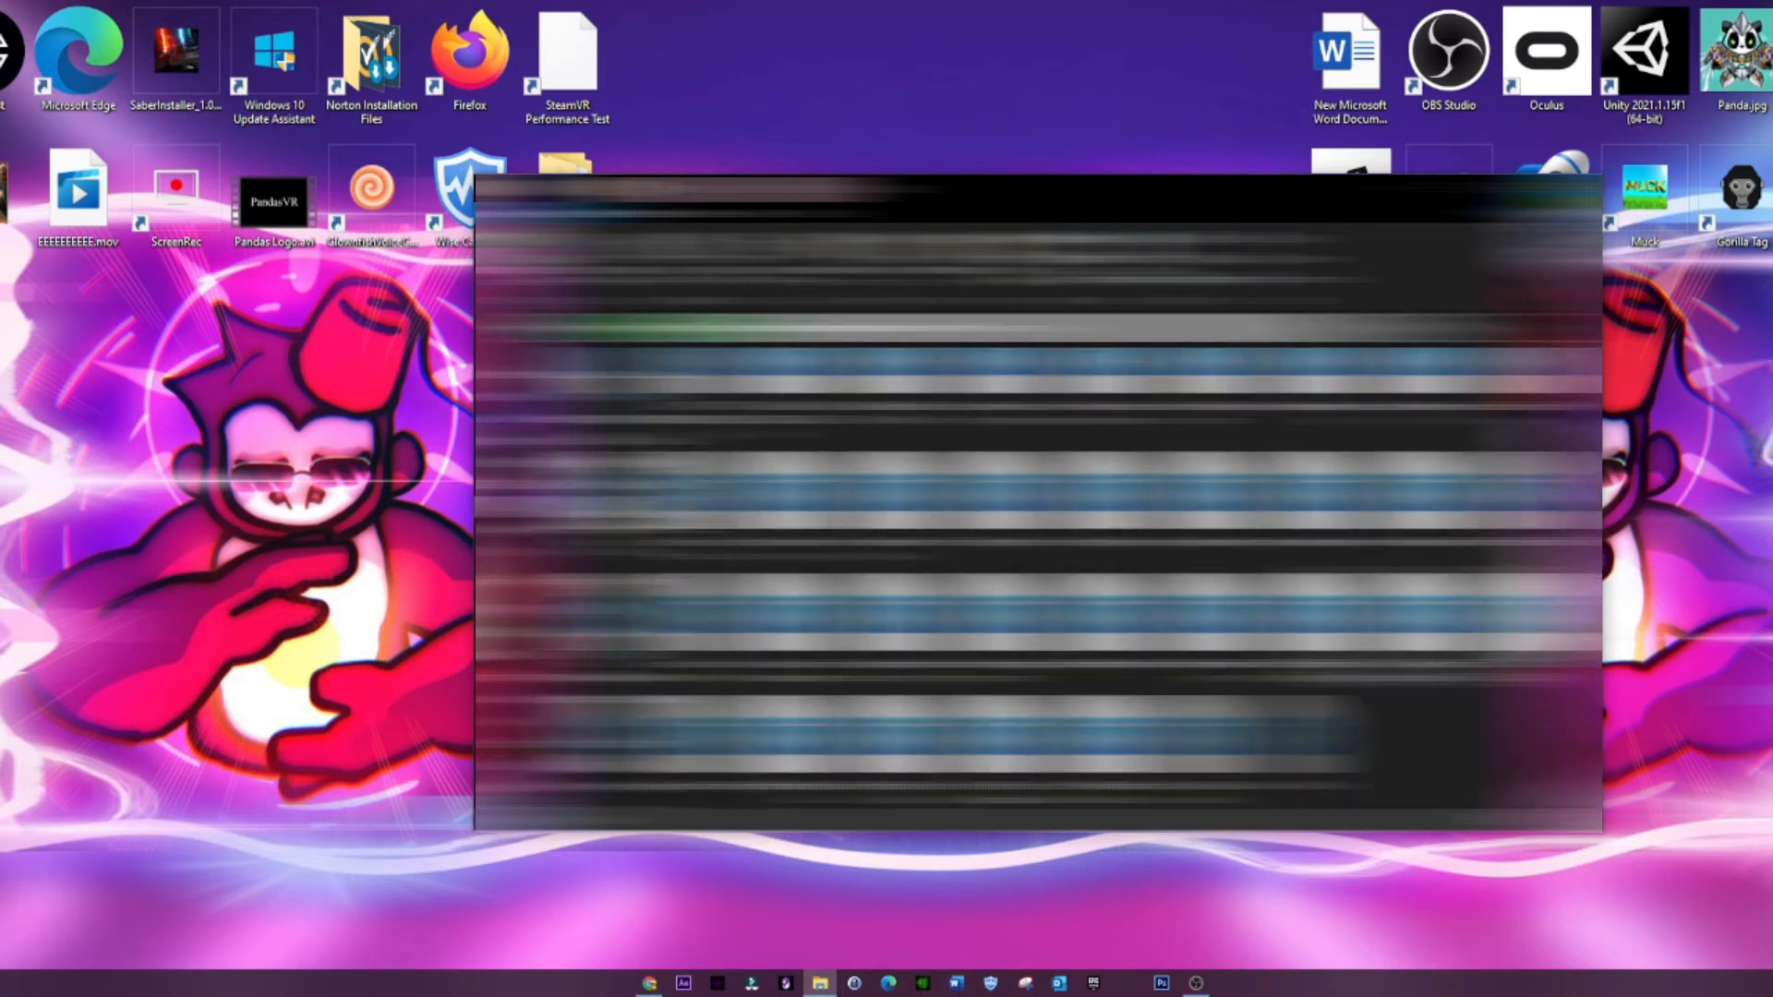
scroll(1099, 572, up, 5)
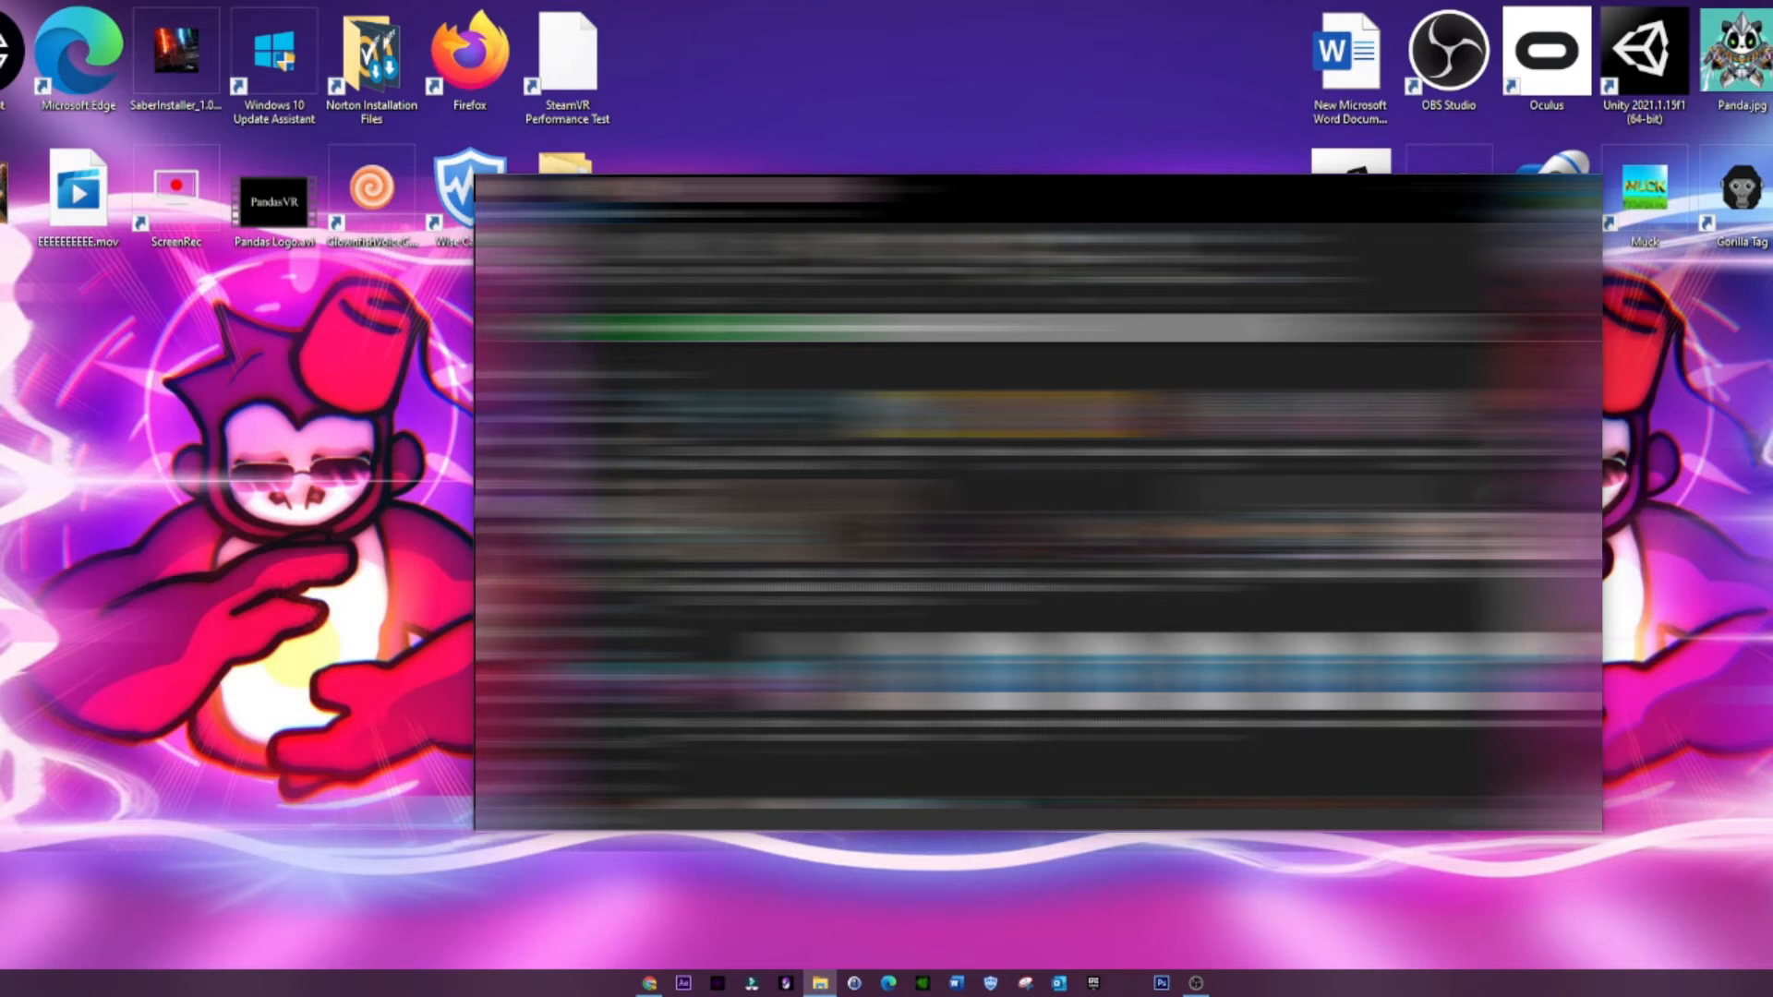
scroll(1099, 572, down, 5)
click(1453, 189)
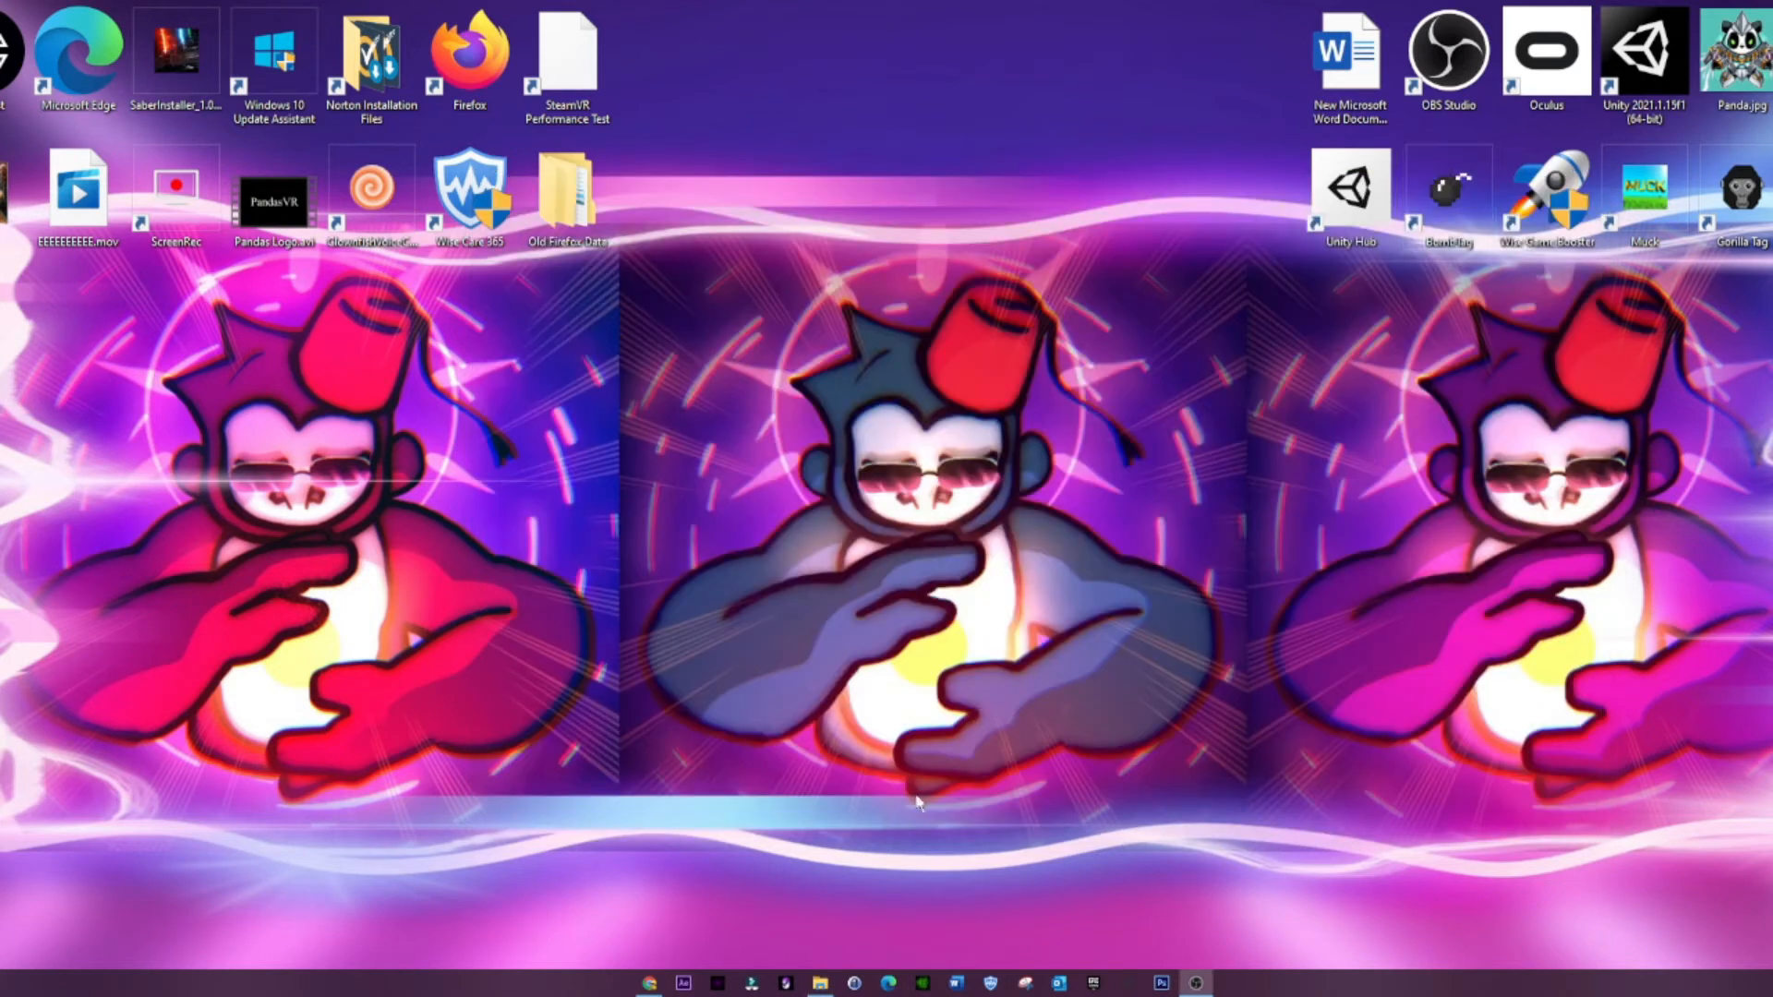
Step: Switch to Chrome and open YouTube in a new tab
click(651, 984)
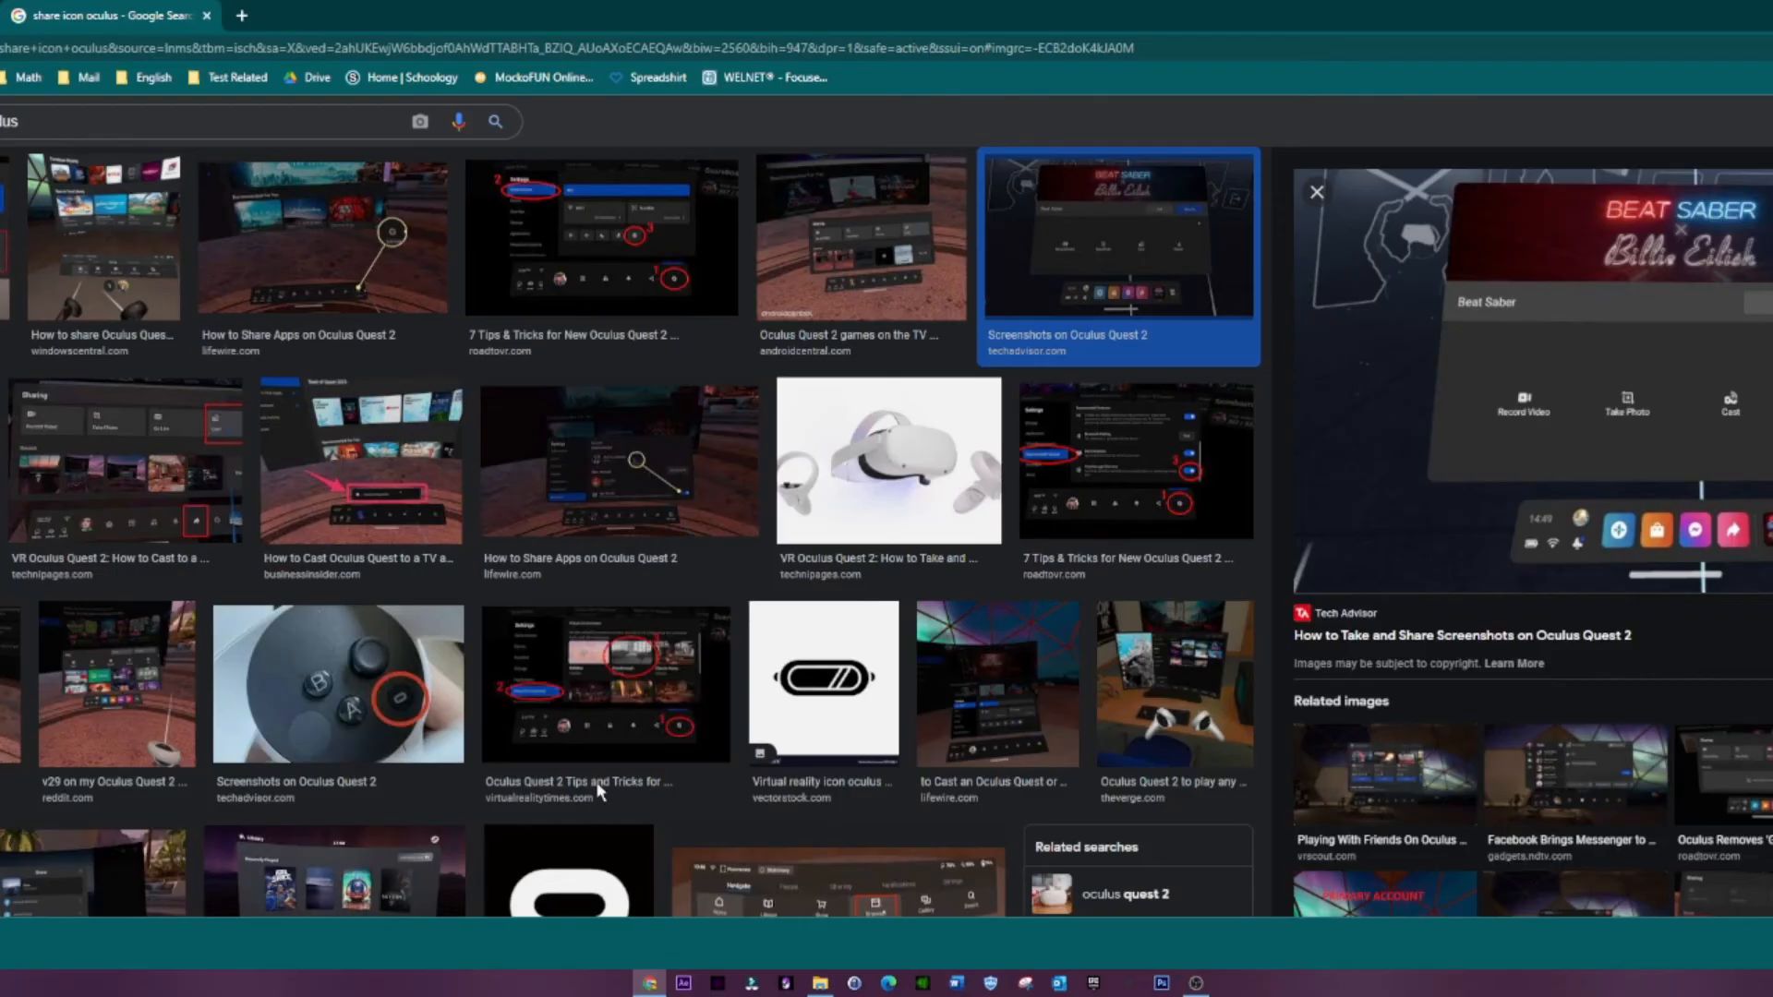
click(242, 15)
text(yp)
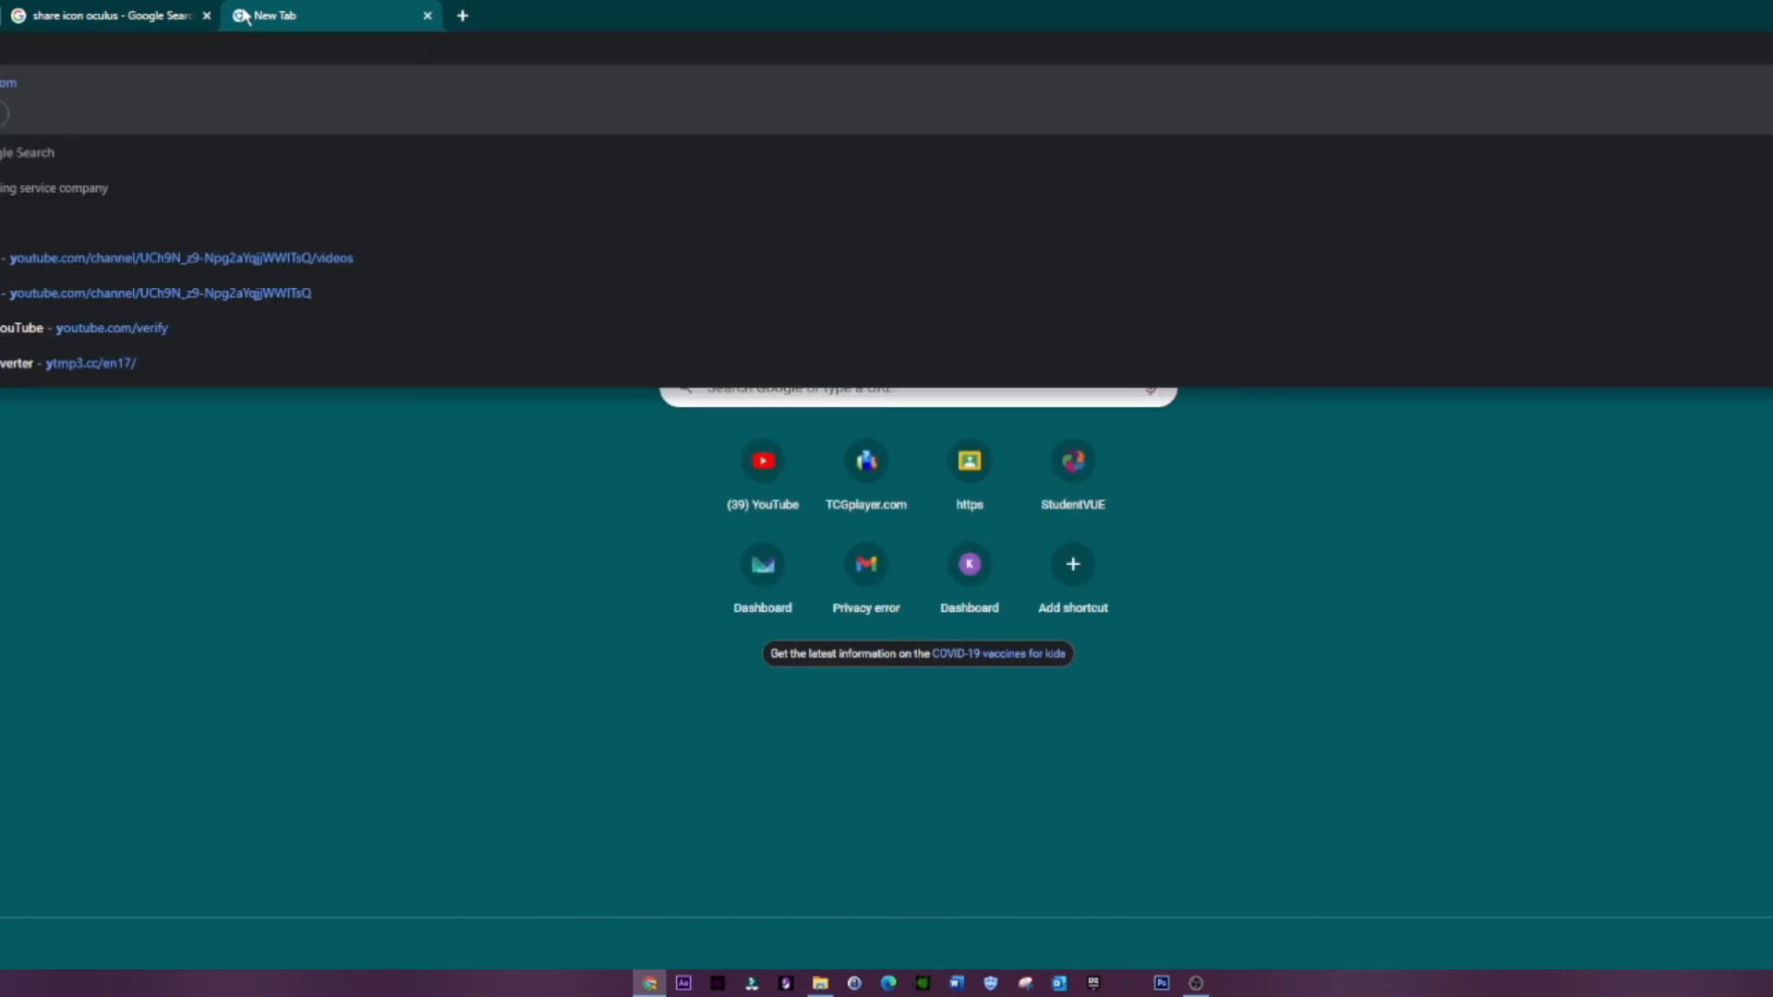
key(BackSpace)
text(o)
key(Return)
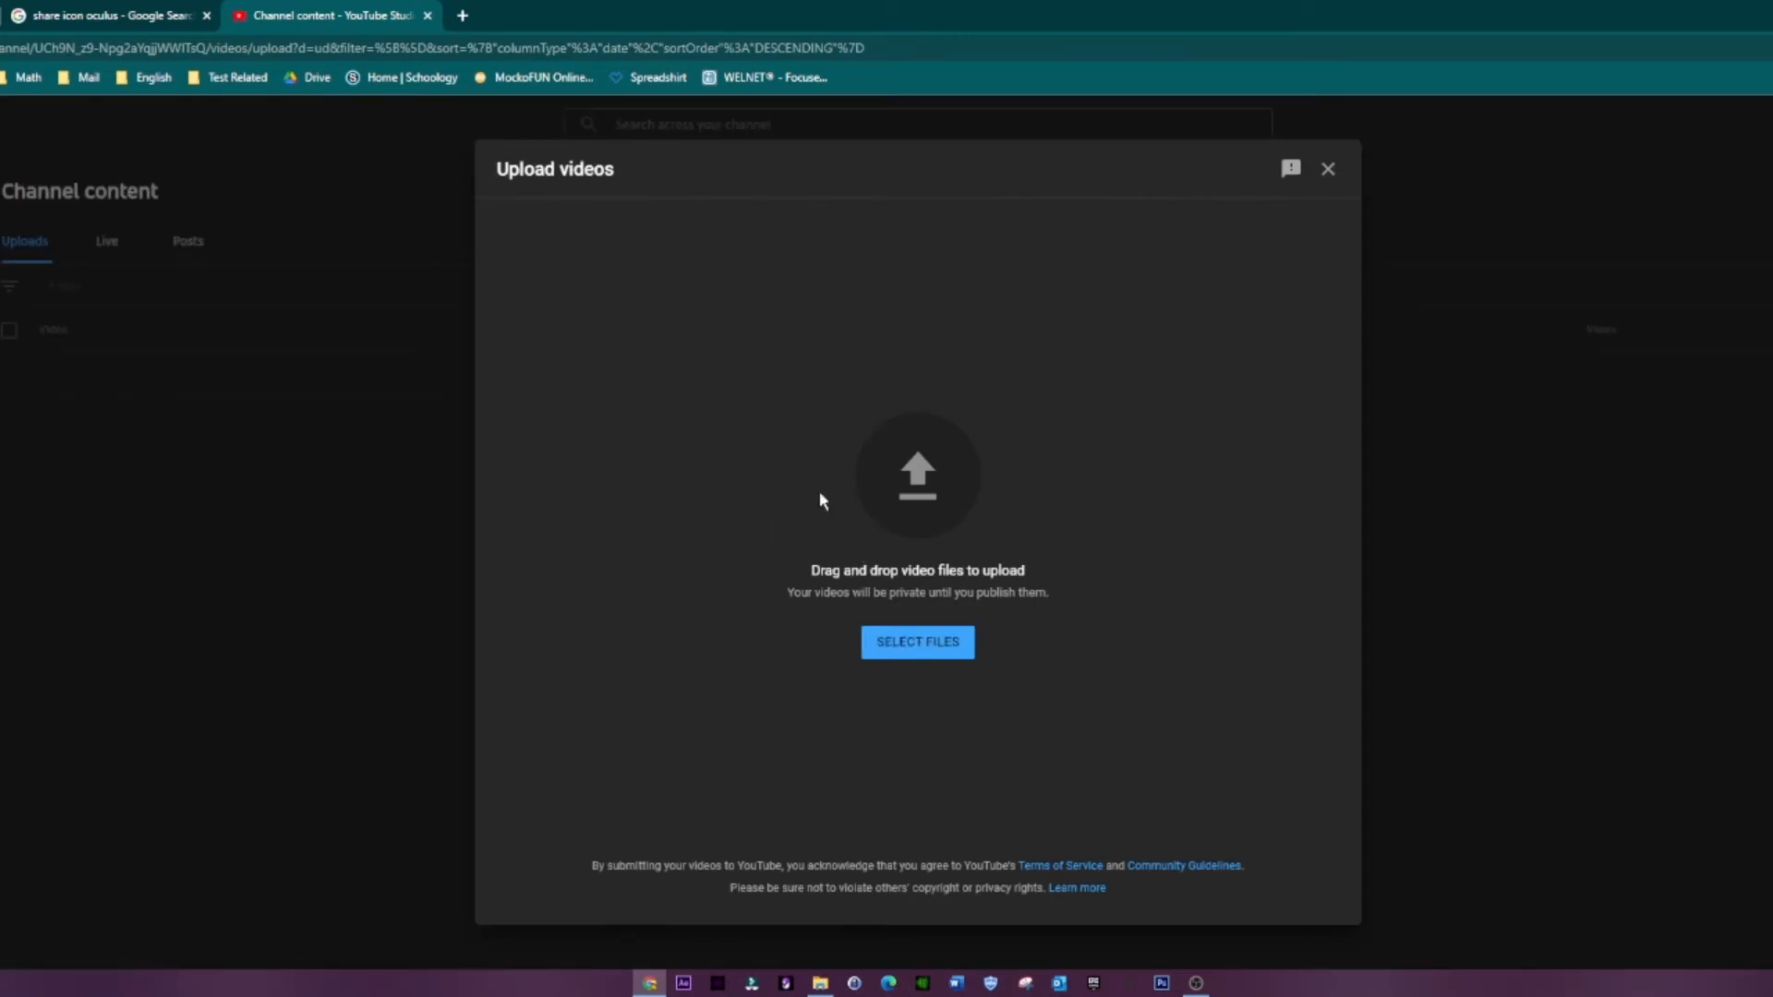
Step: Upload the video file com.oculus.shellenv-20211107-151100.mp4 from the Pictures folder
click(892, 661)
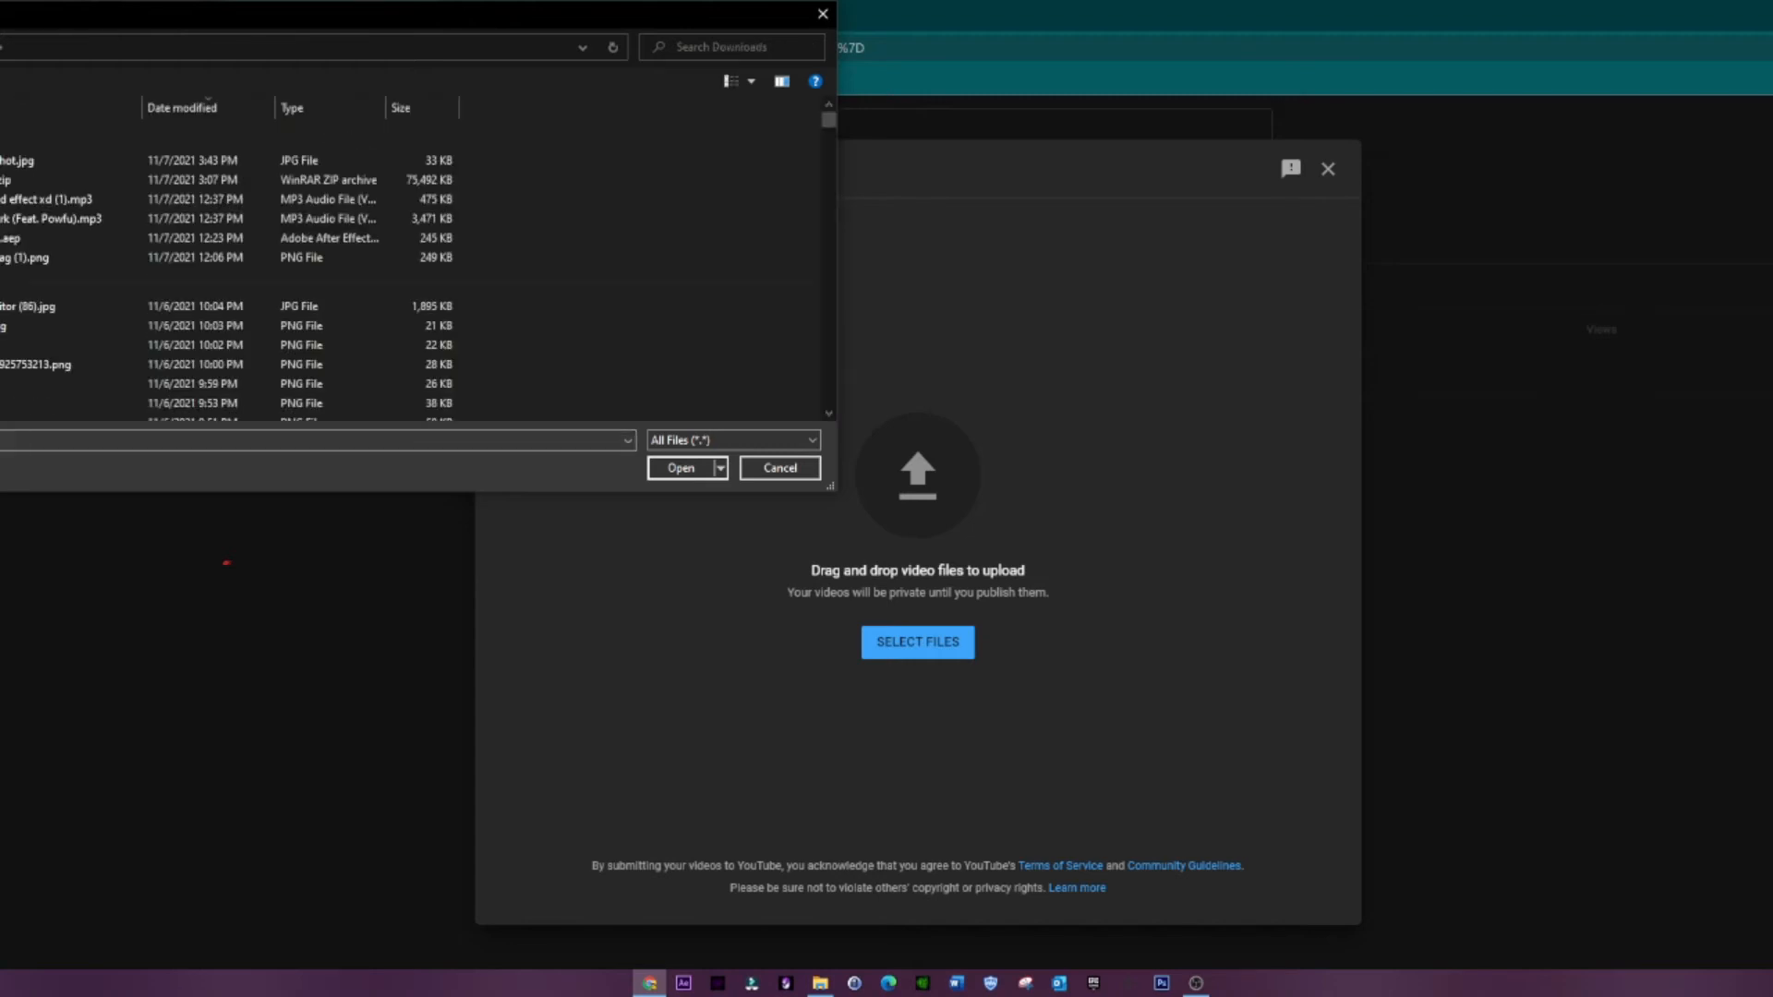
scroll(166, 272, down, 2)
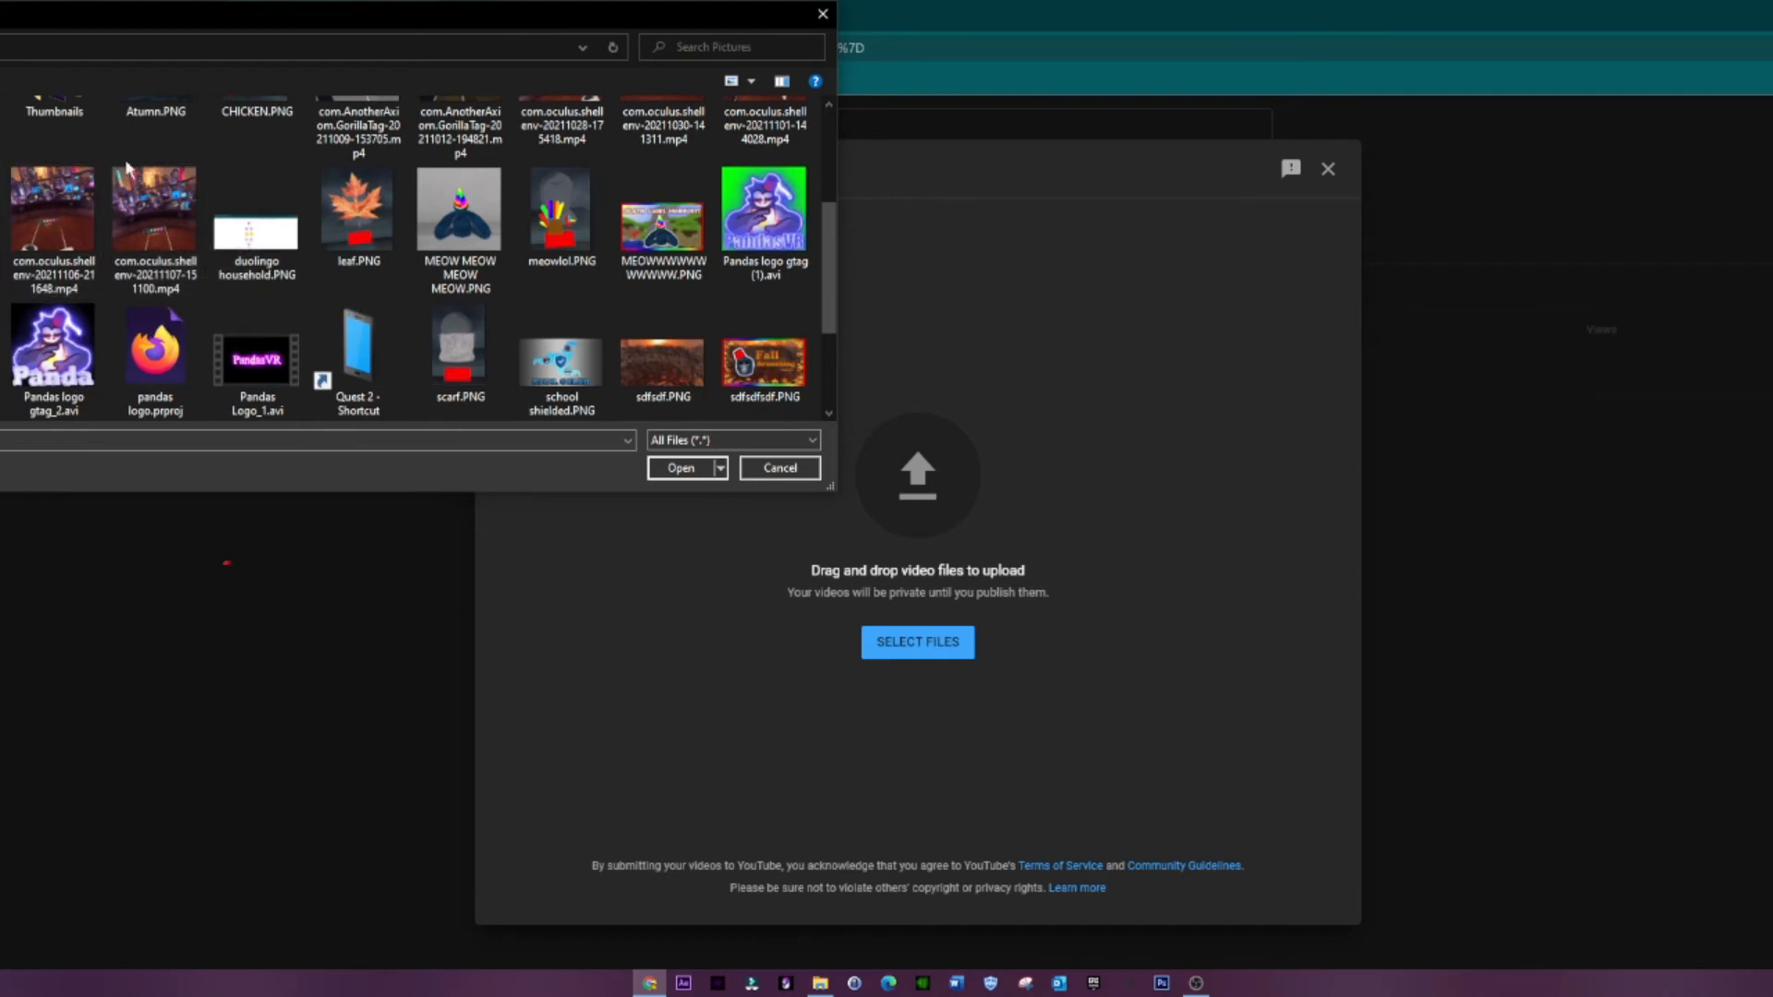
double_click(162, 211)
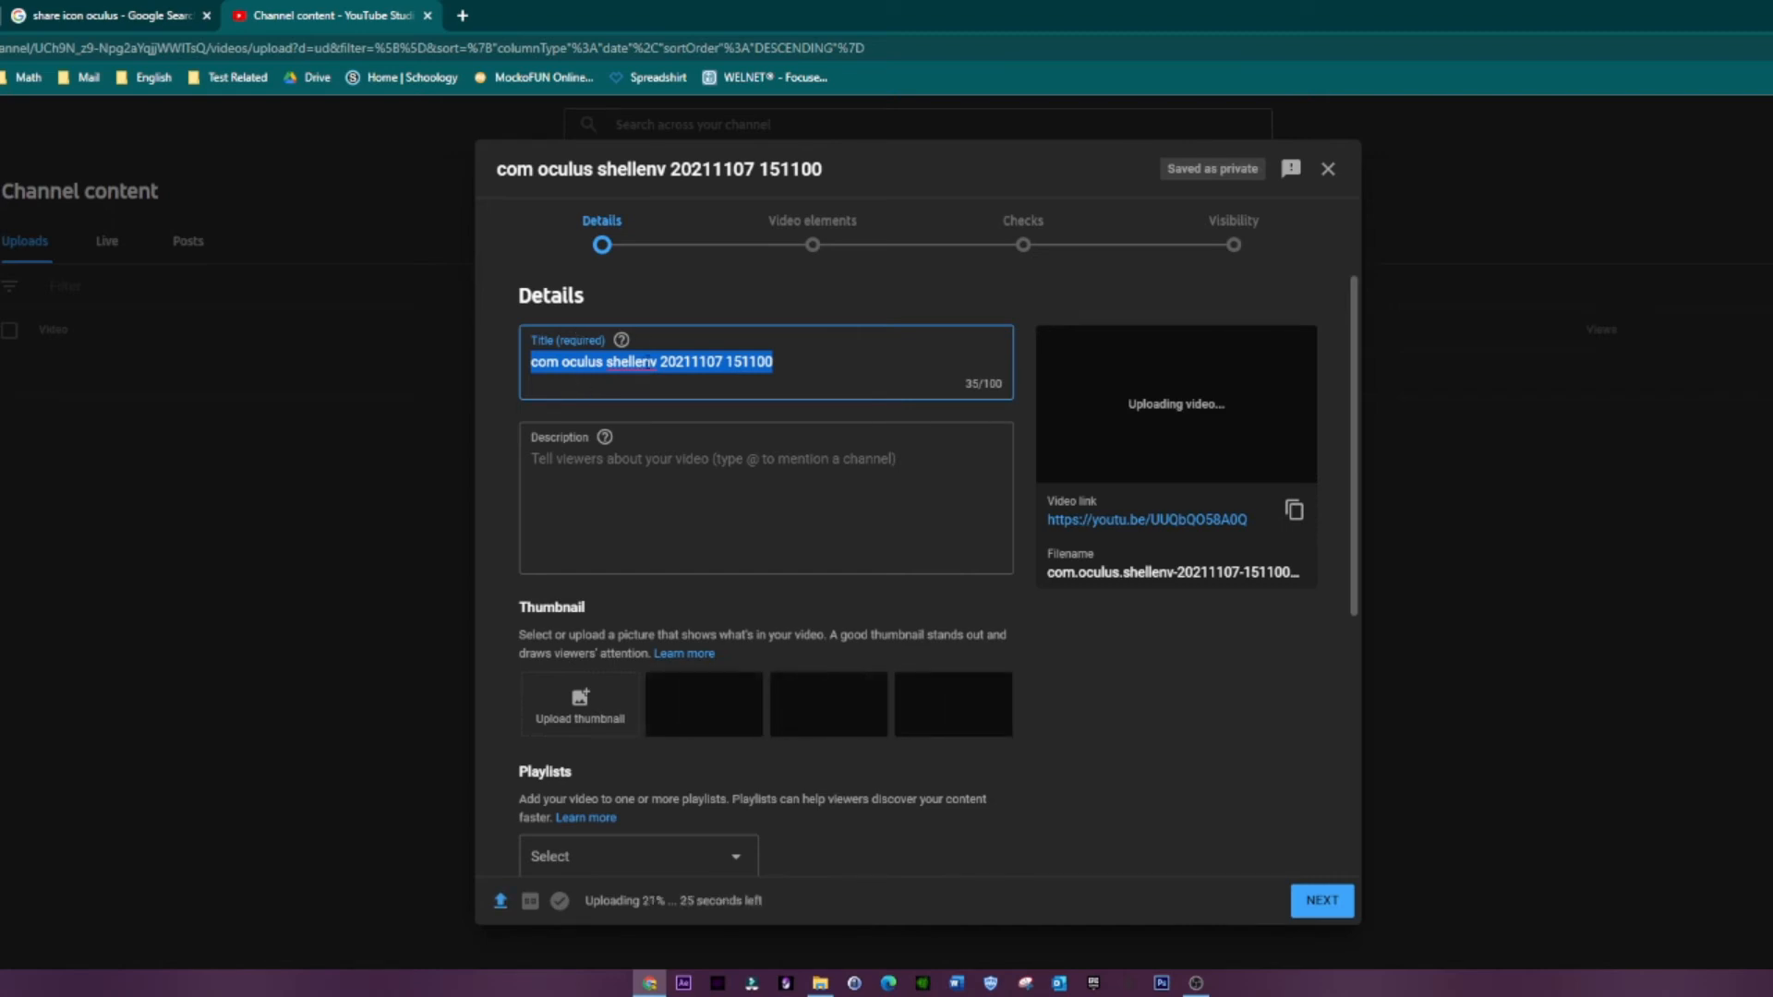
Step: Replace the video title with "How to make a gorilla tag video!"
scroll(724, 412, down, 5)
scroll(709, 425, up, 5)
text(How to ma)
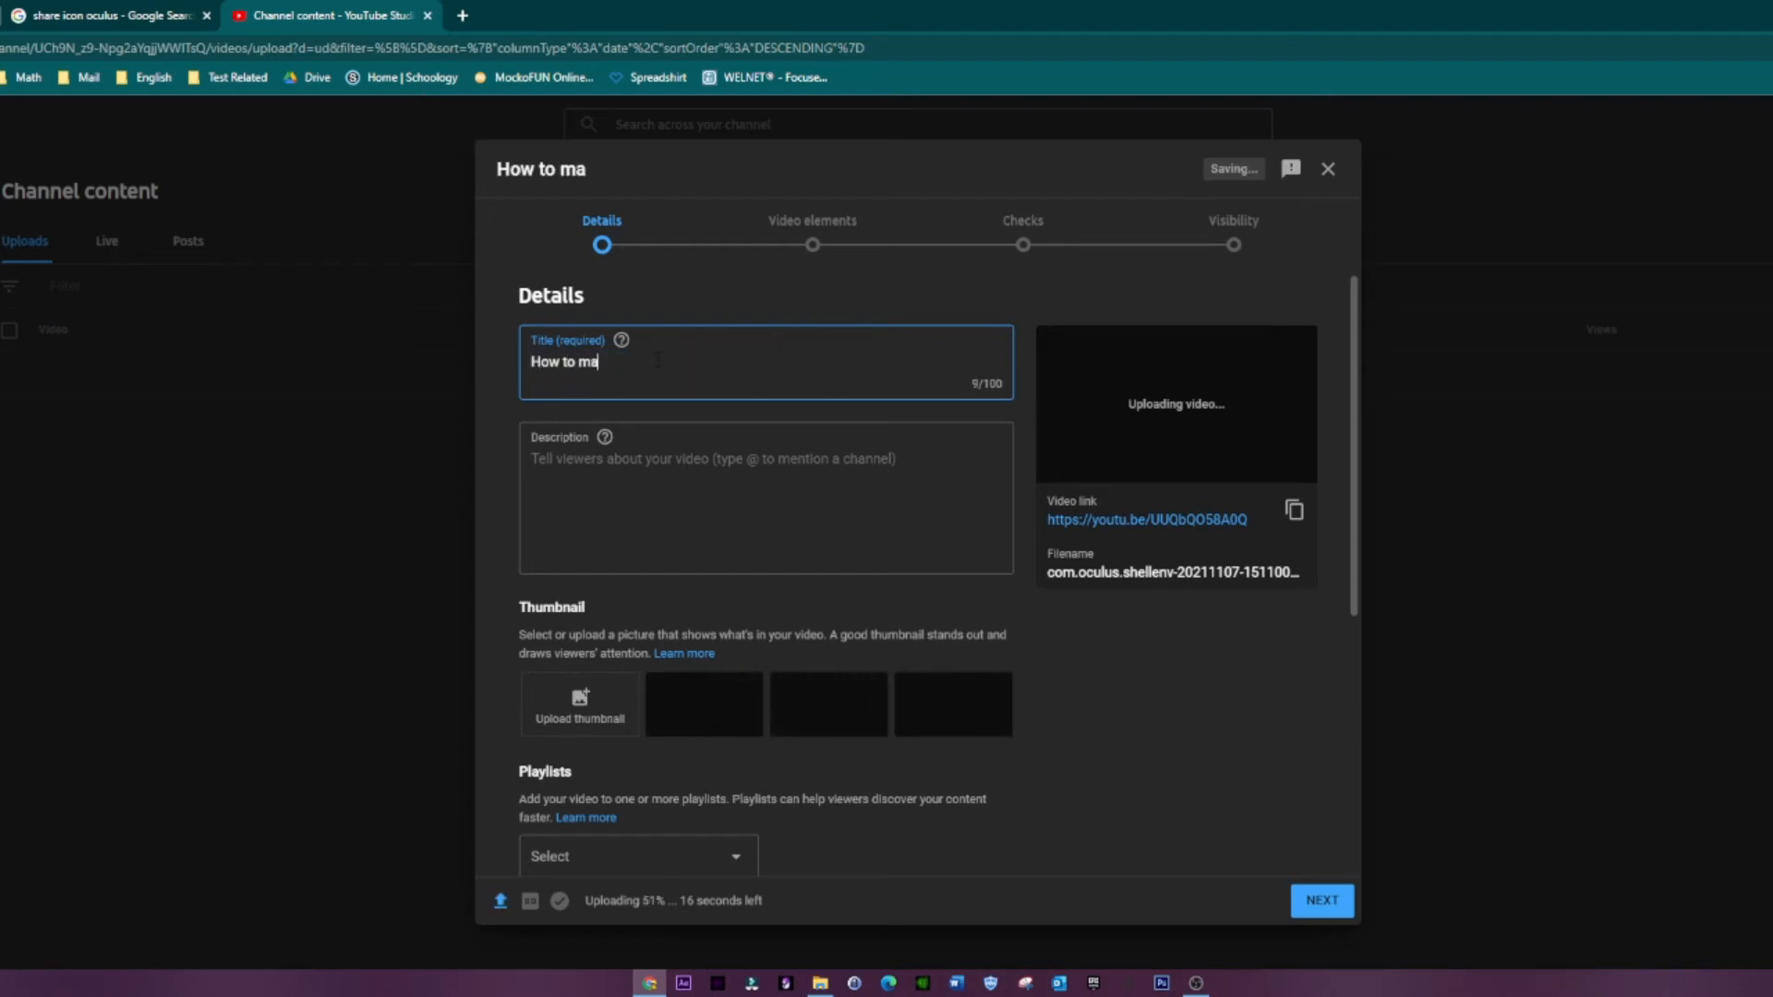
text(ke a gorilla tag )
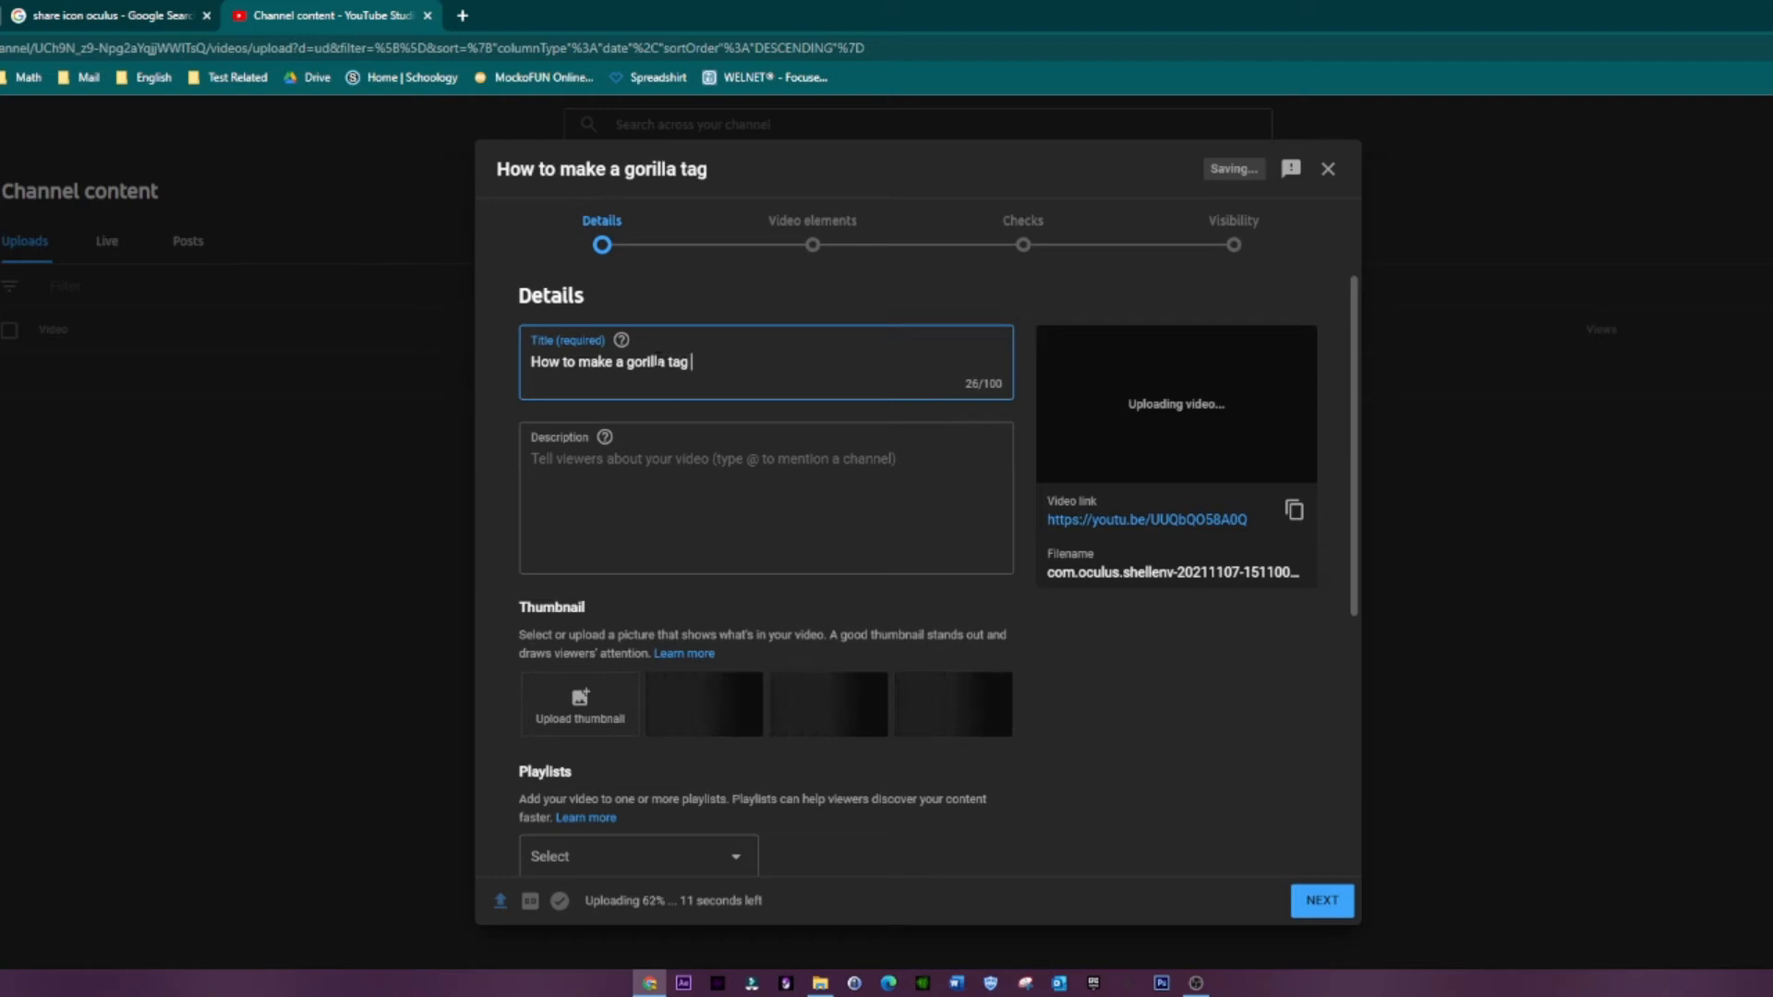
text(video!)
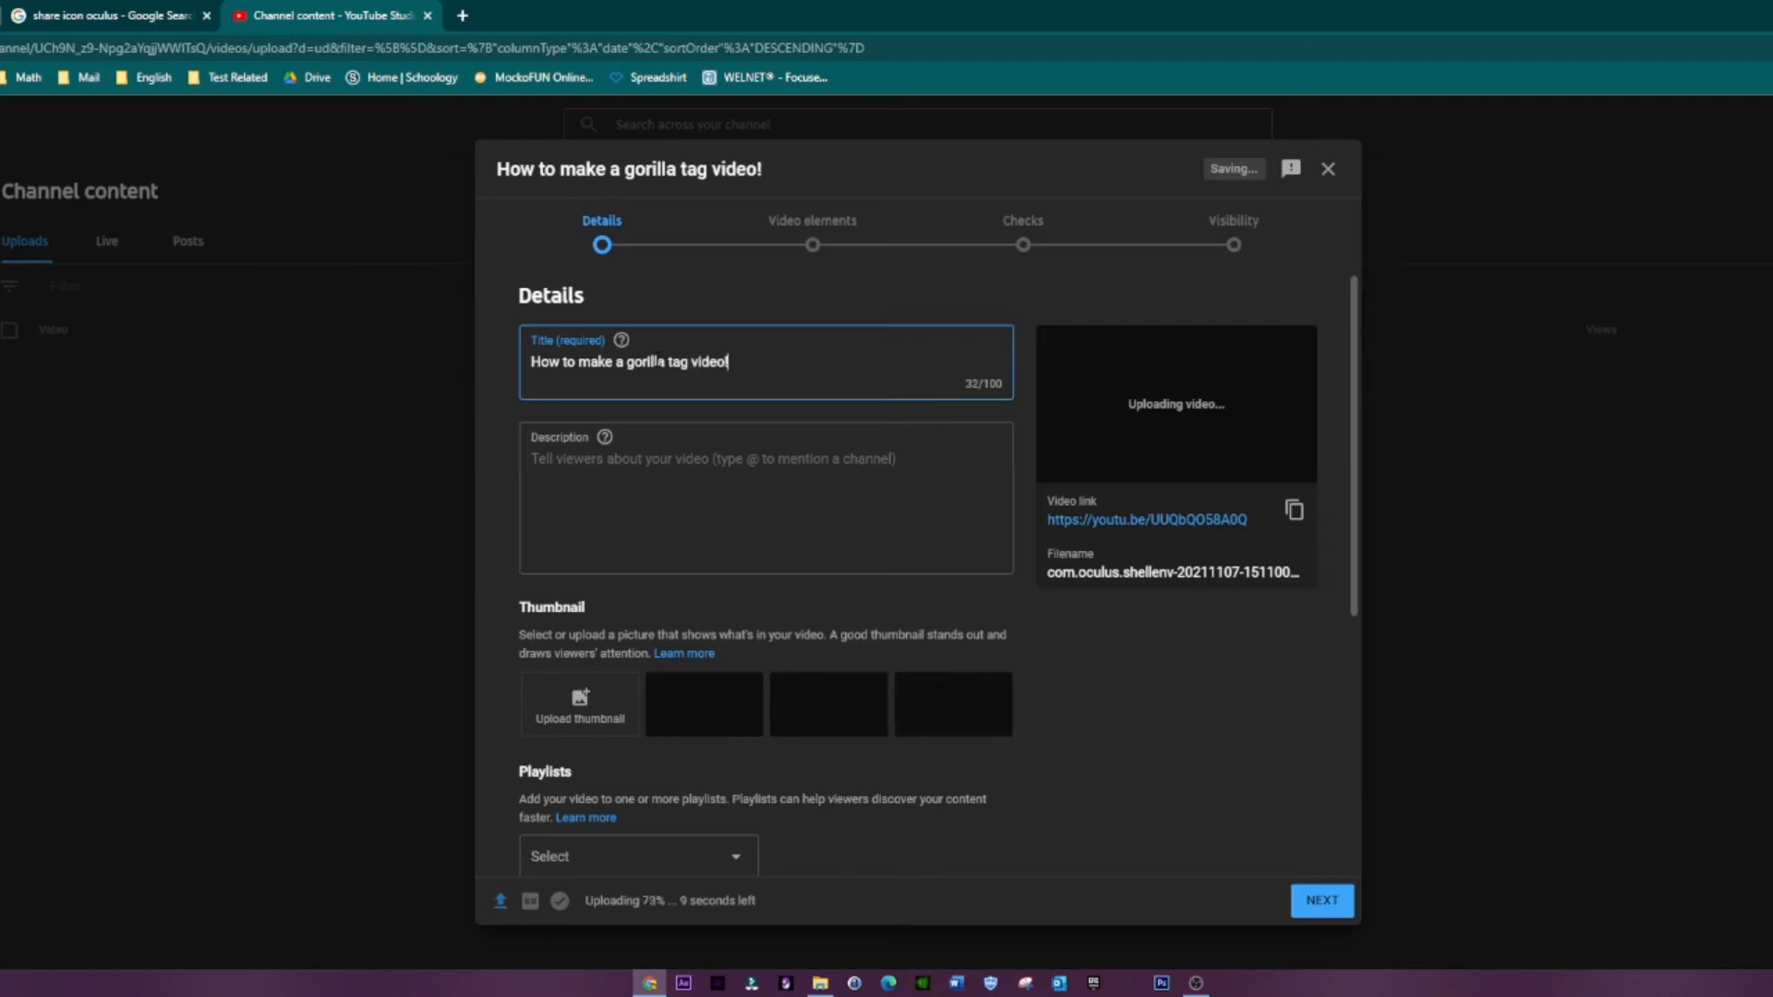
Step: Enter "join the discord" as the video description
scroll(815, 335, down, 1)
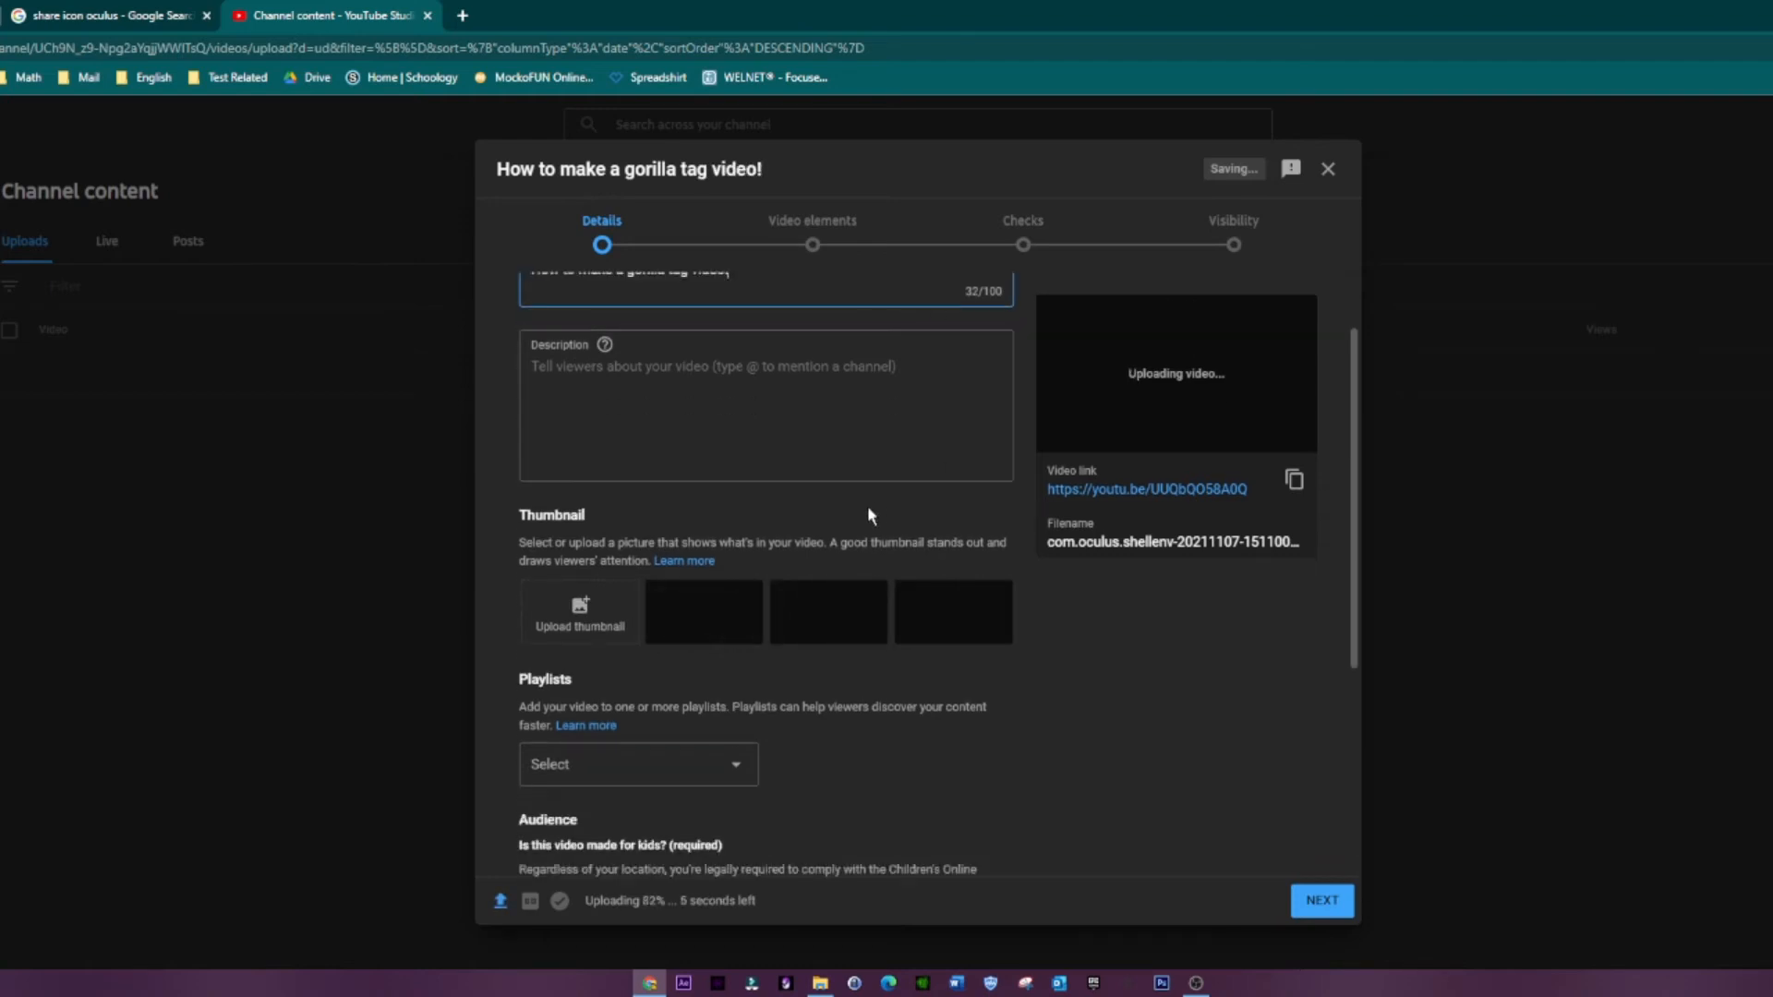
scroll(720, 518, down, 2)
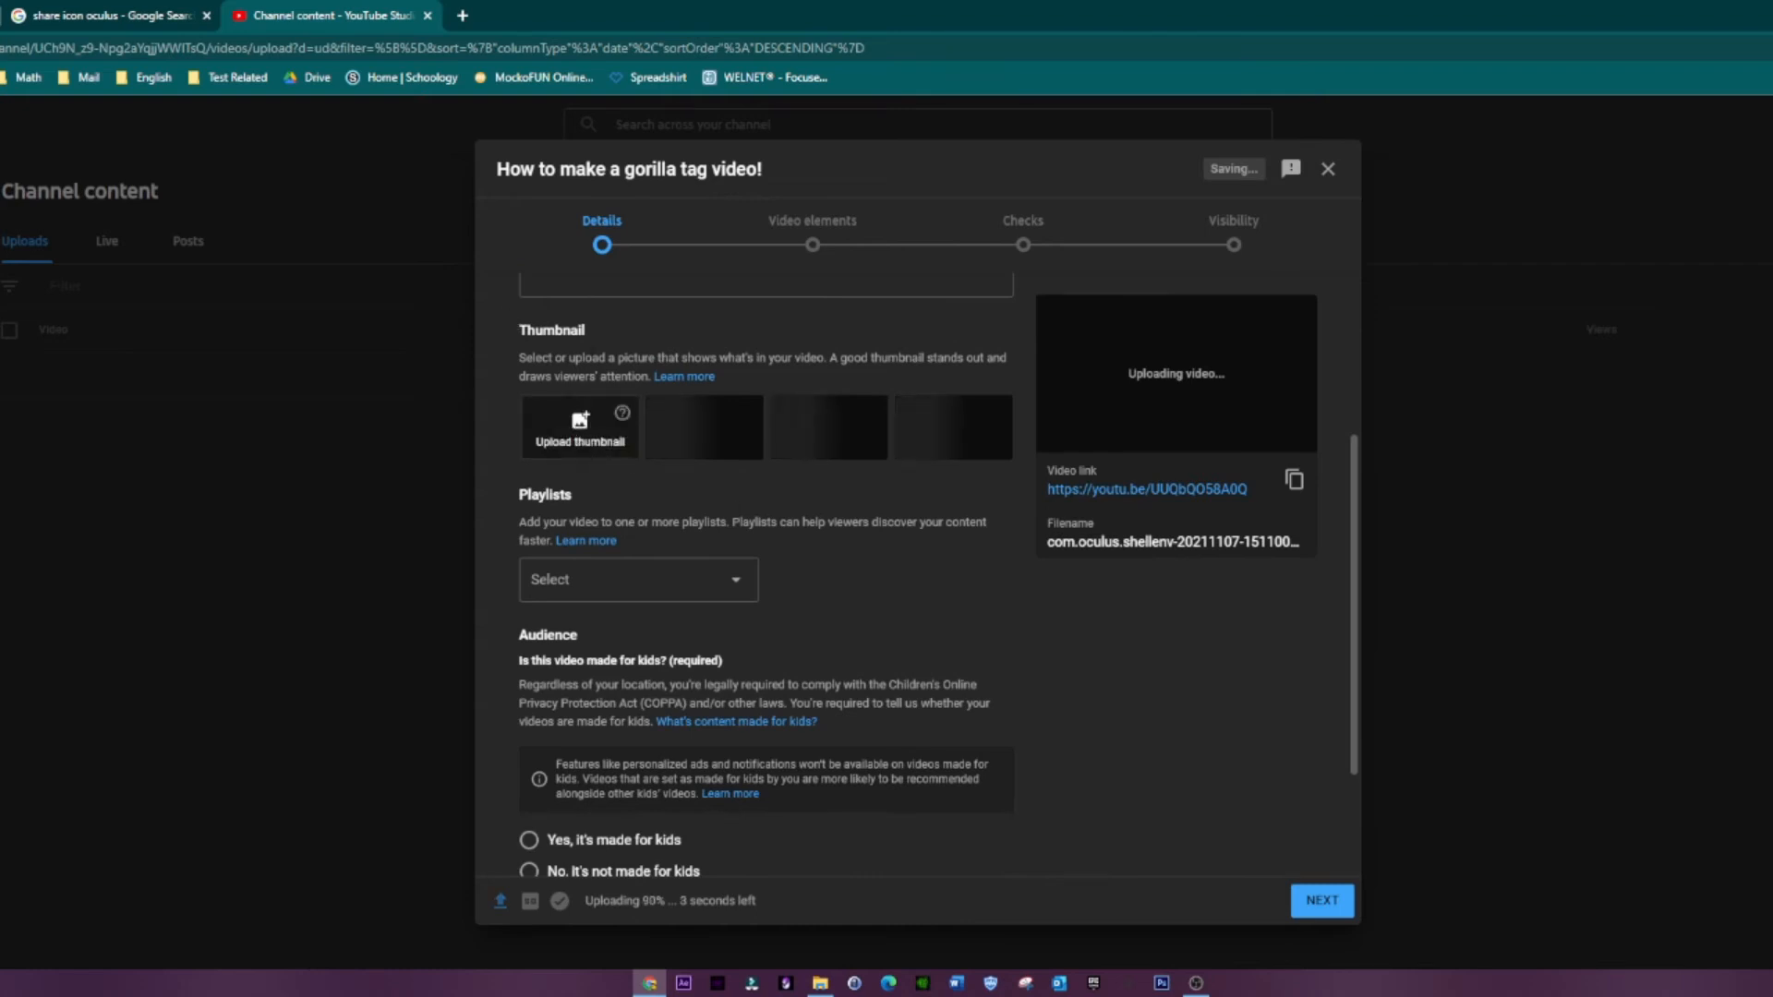
scroll(591, 434, up, 3)
click(628, 490)
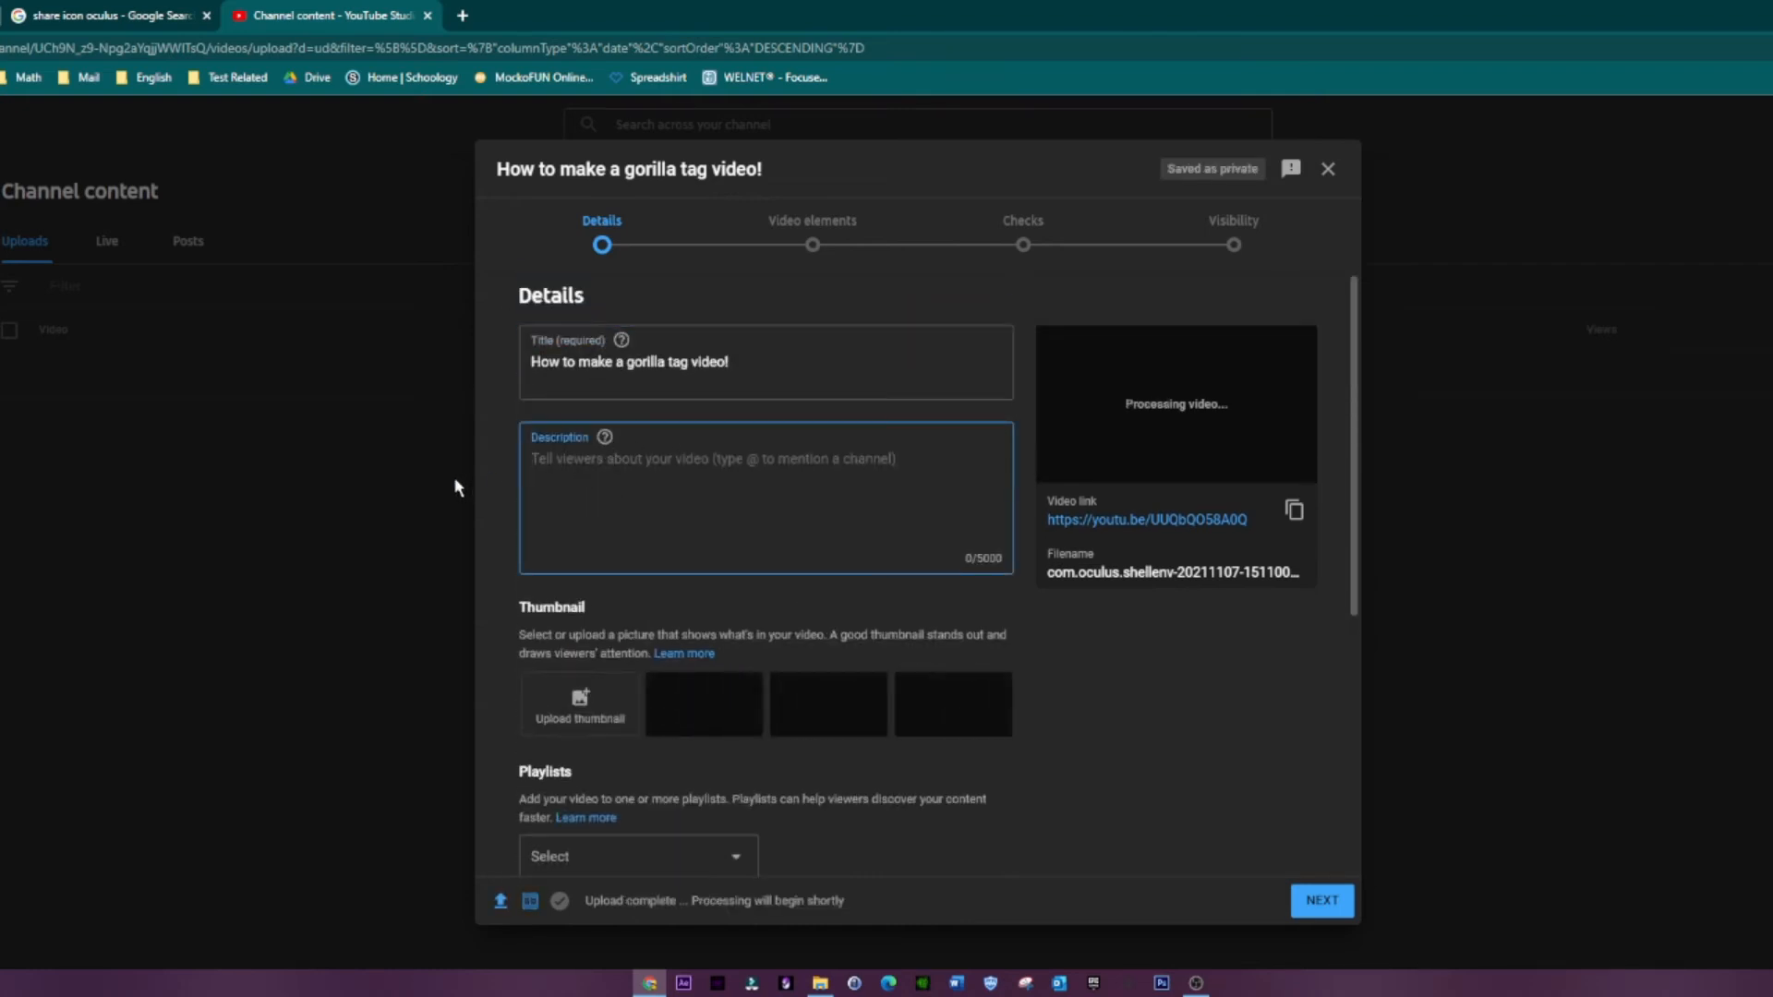
text(join the discord)
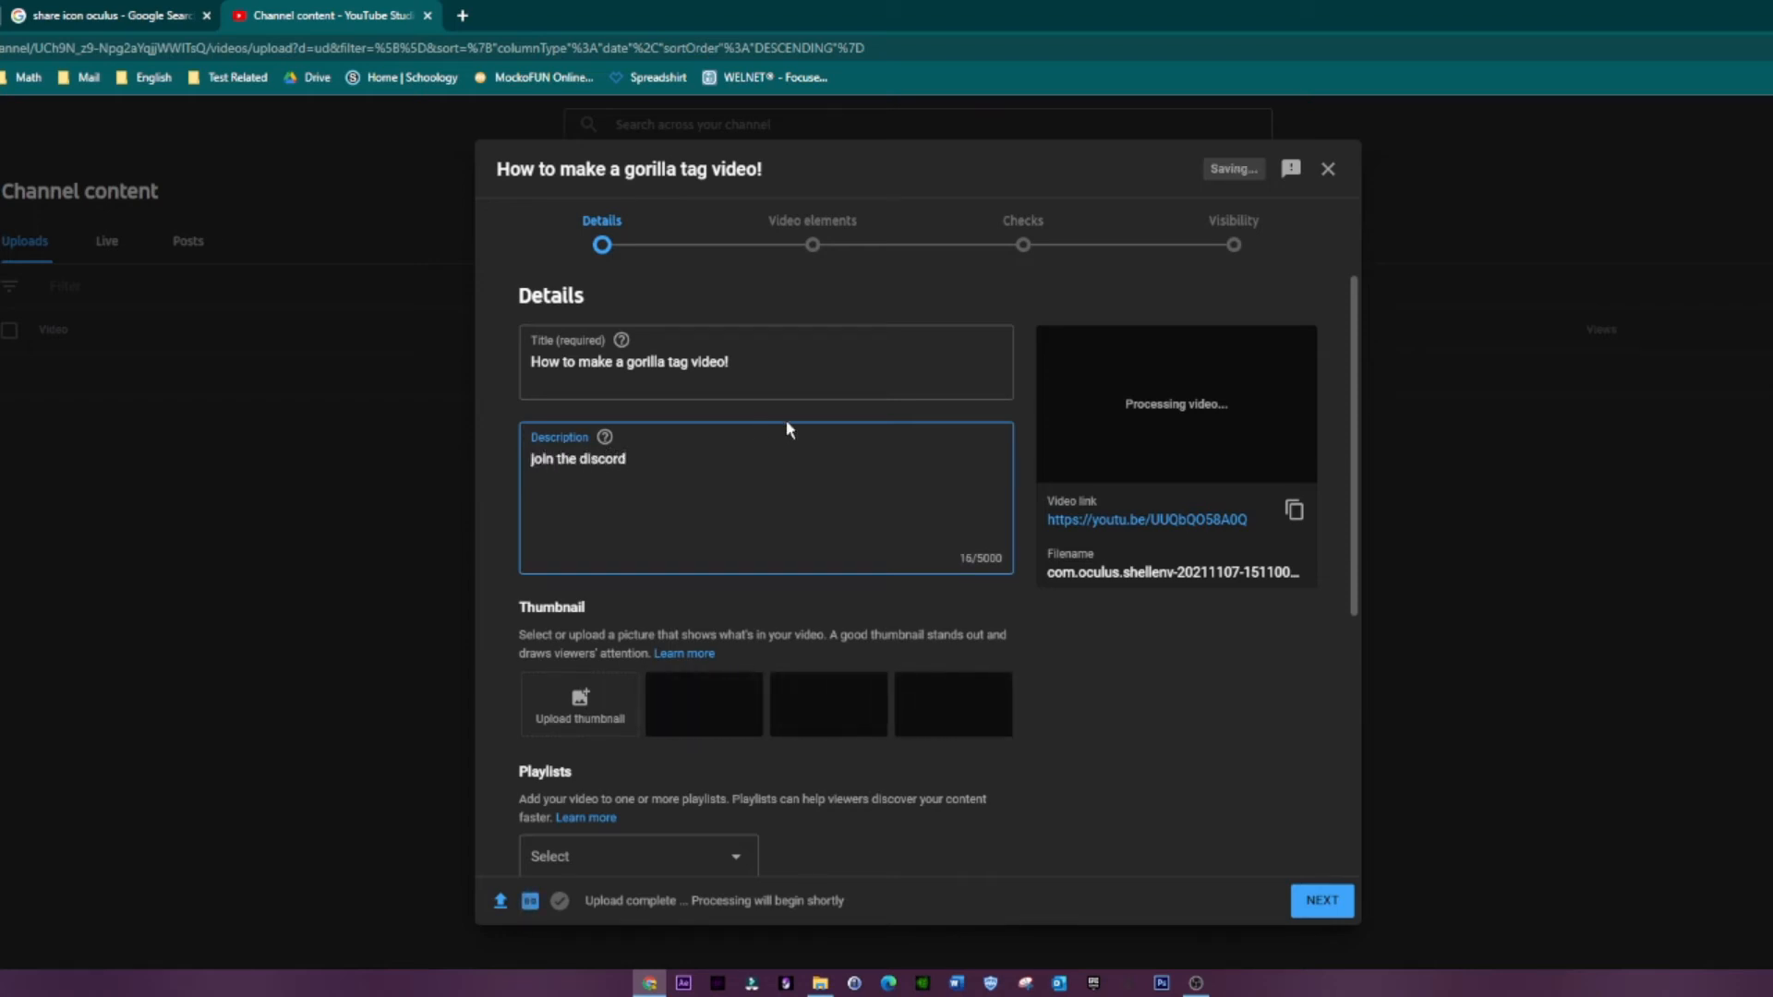
Step: Mark the video as not made for kids and expand the additional detail settings
scroll(548, 548, down, 4)
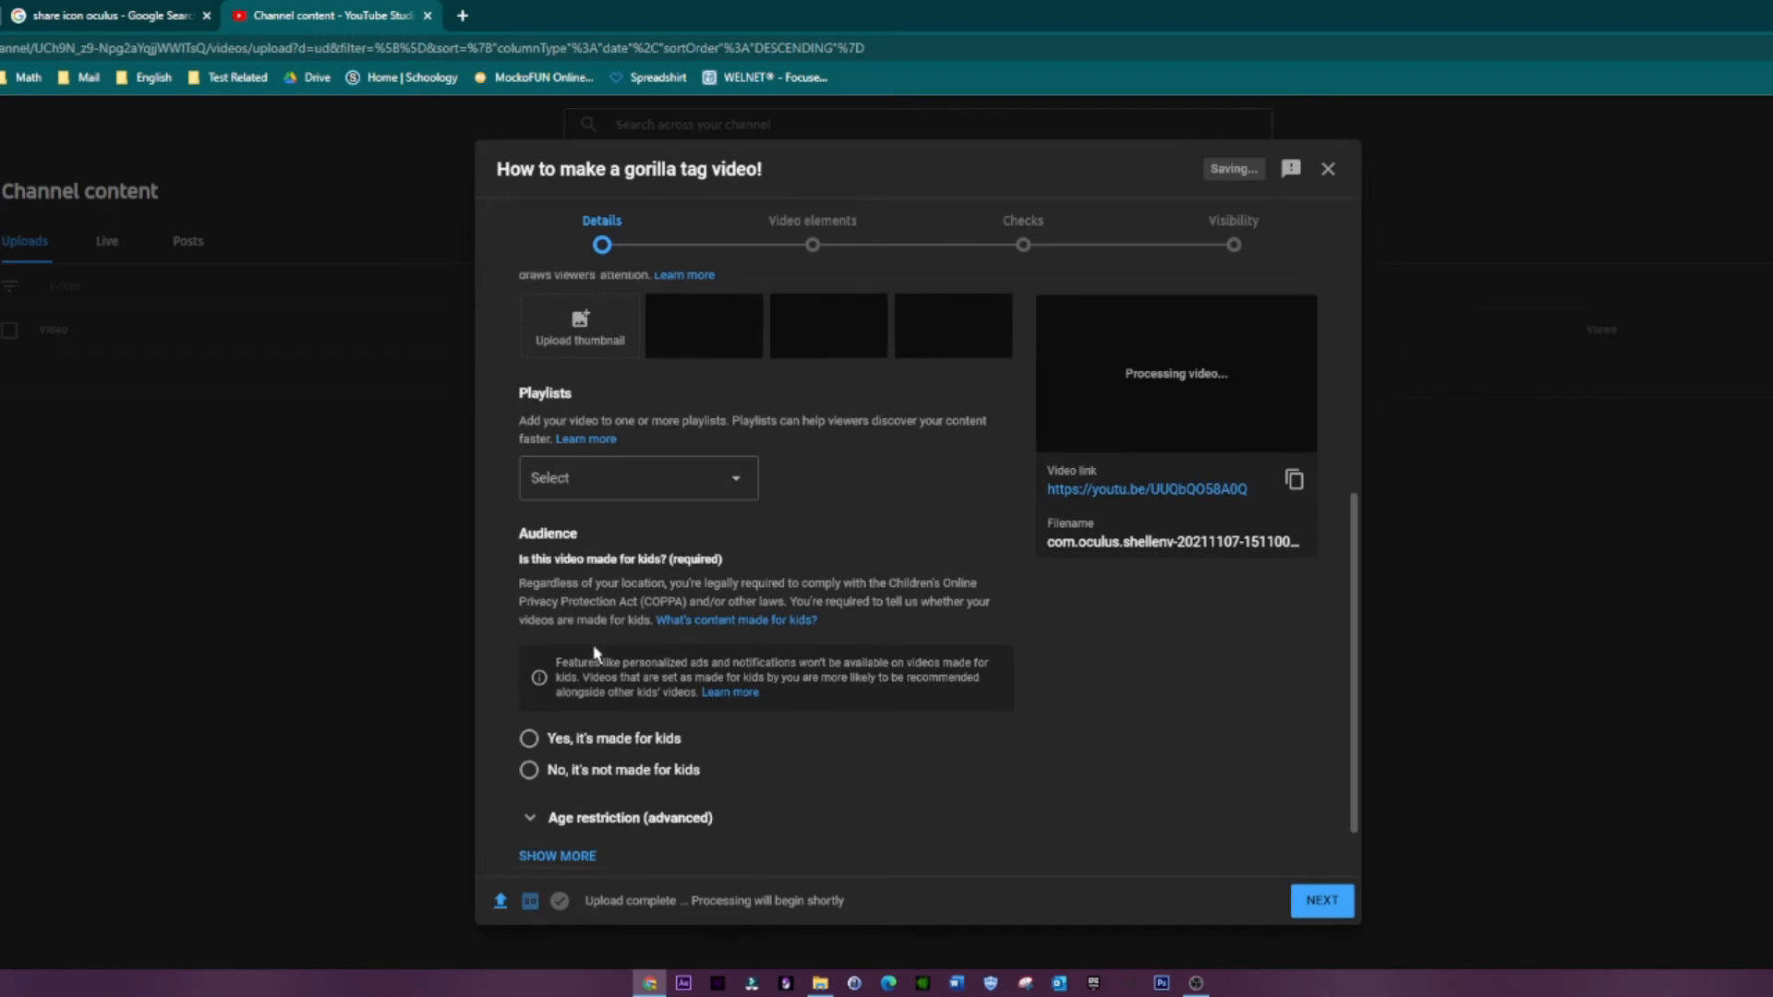
scroll(605, 665, down, 1)
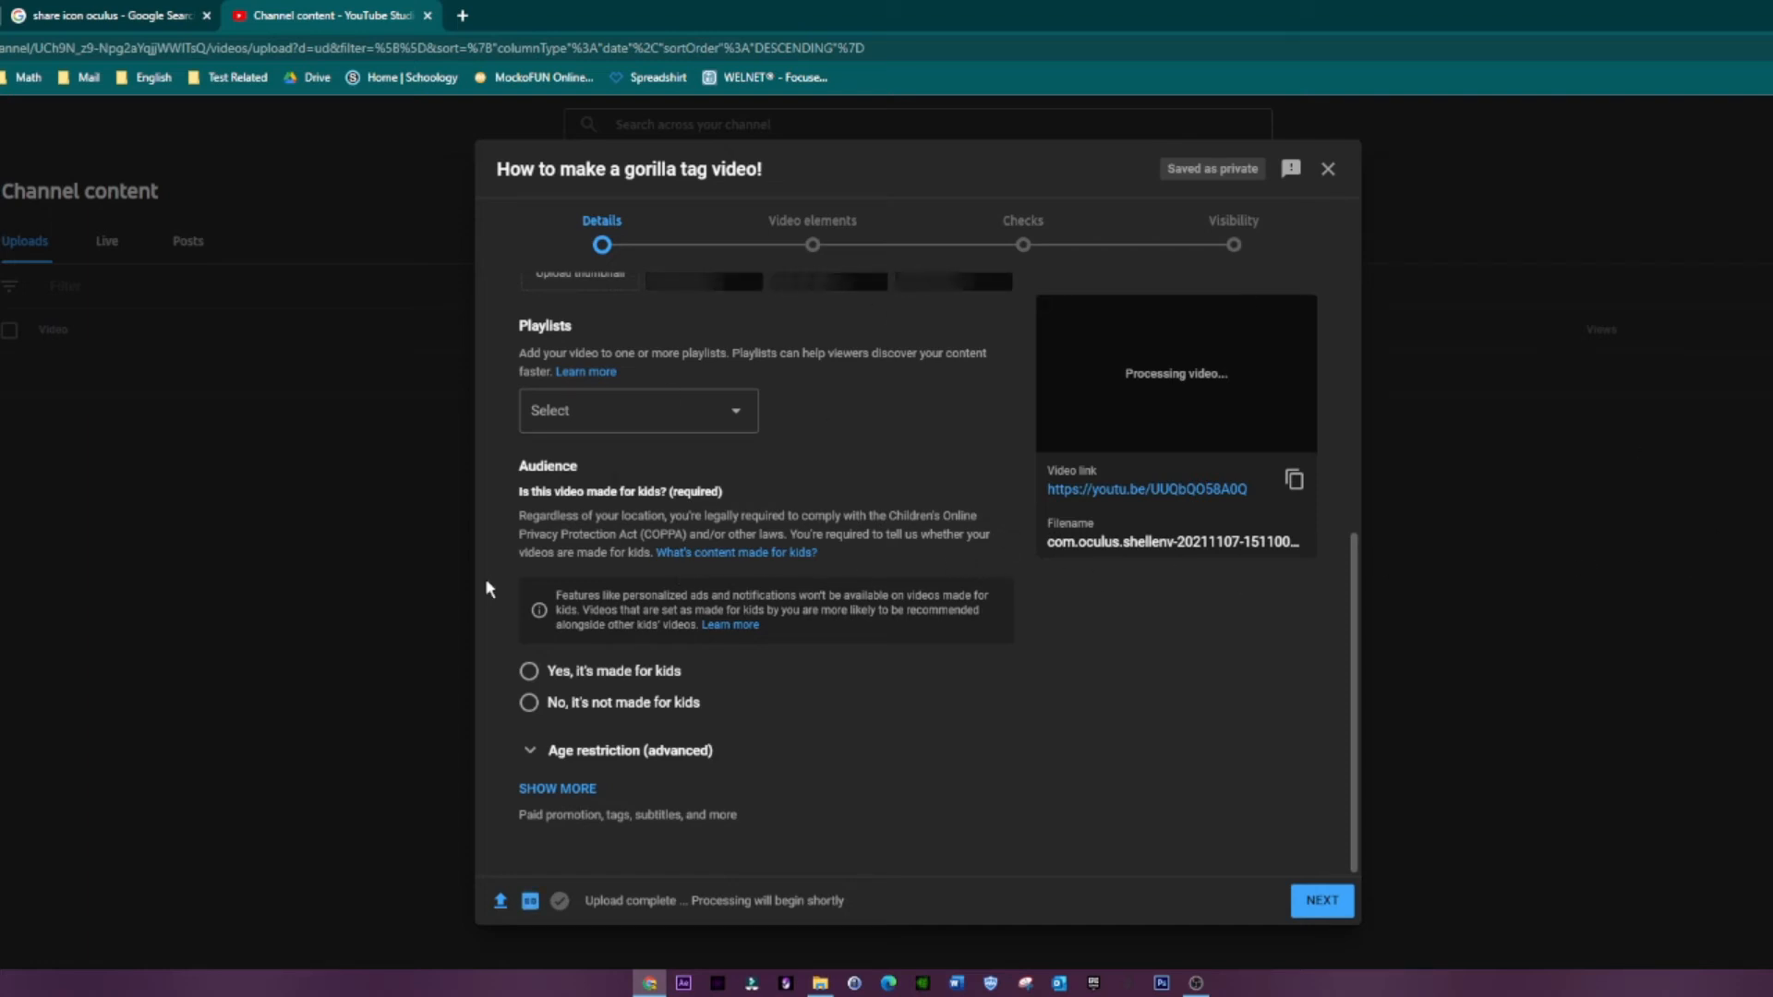
click(602, 705)
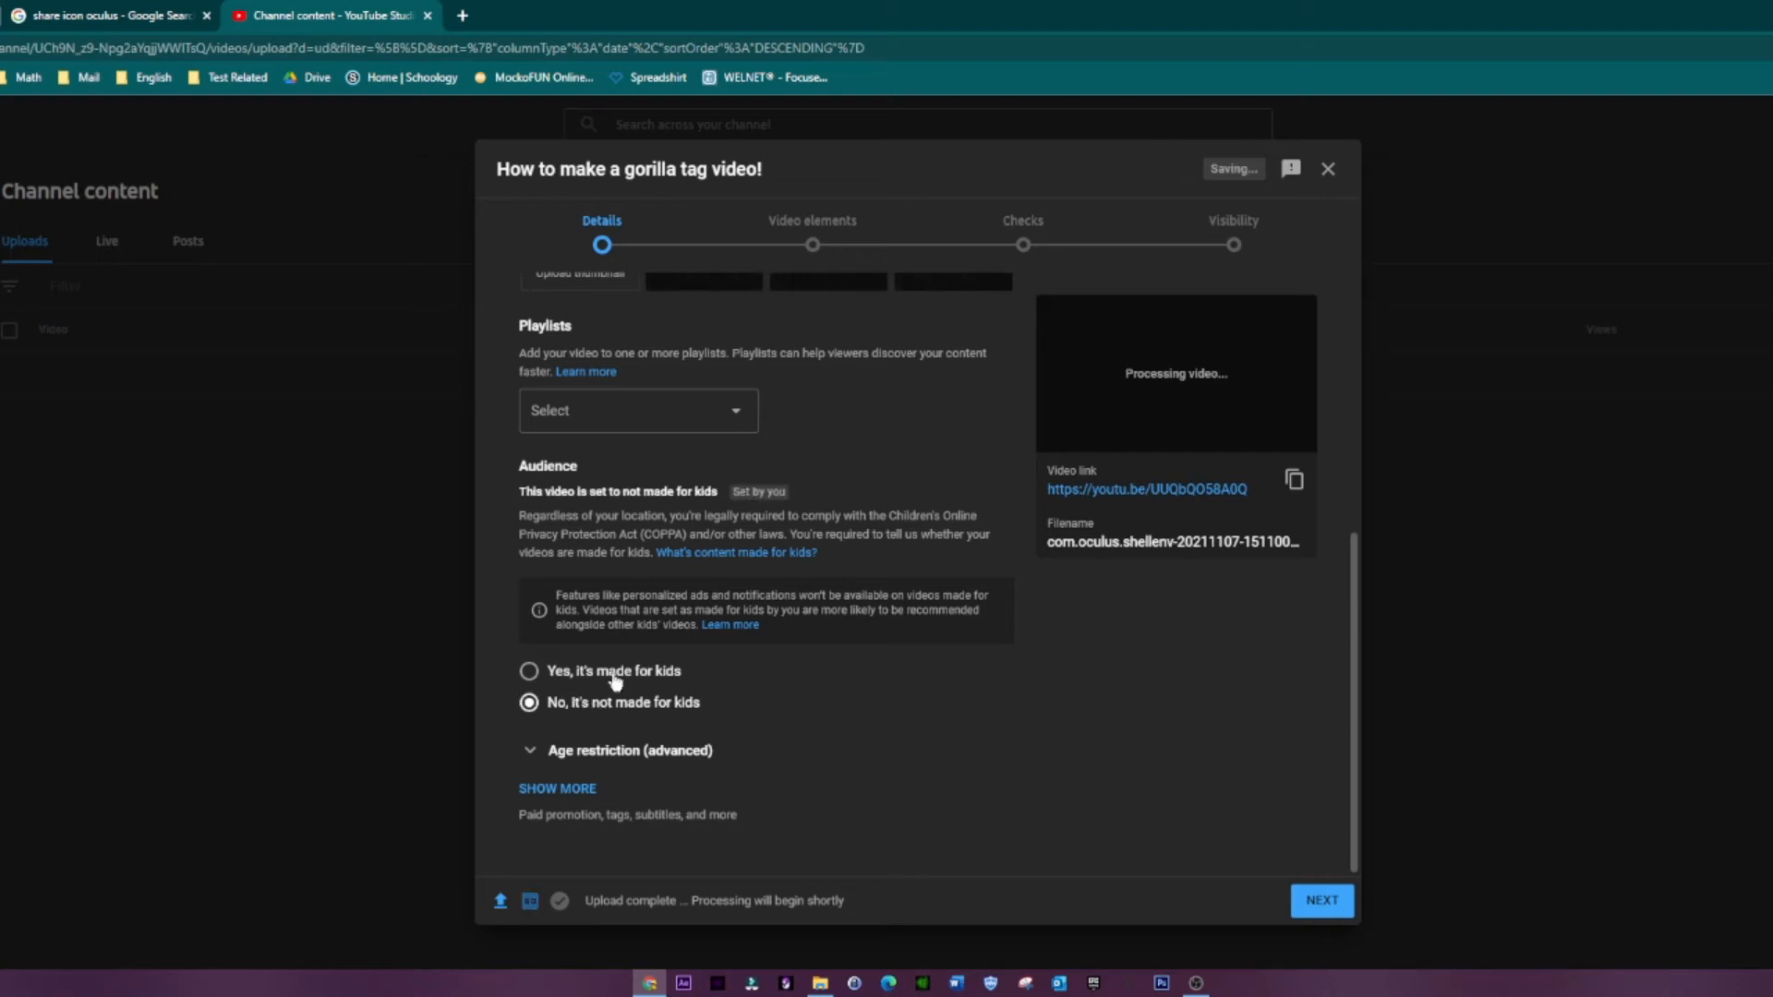
click(573, 792)
click(573, 793)
click(564, 792)
scroll(564, 796, down, 10)
scroll(554, 739, up, 11)
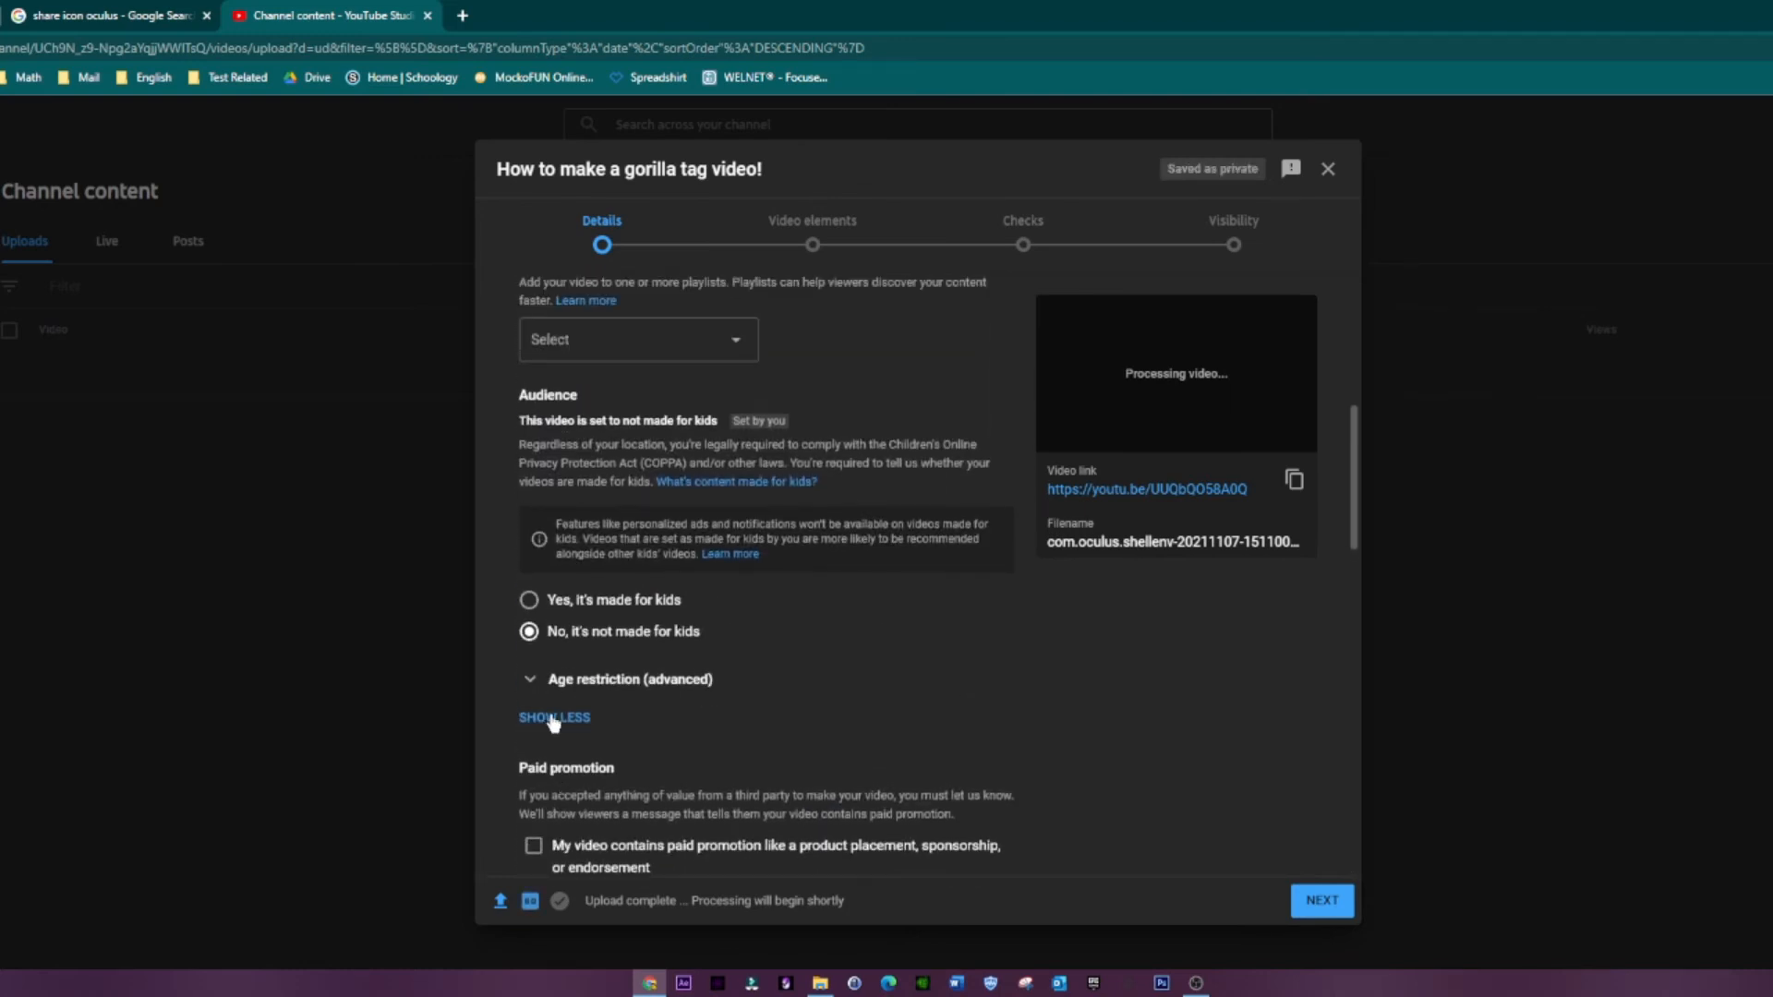
Step: Add the tags "gorilla tag", "pandasvr" and "how to" to the video
scroll(553, 723, down, 7)
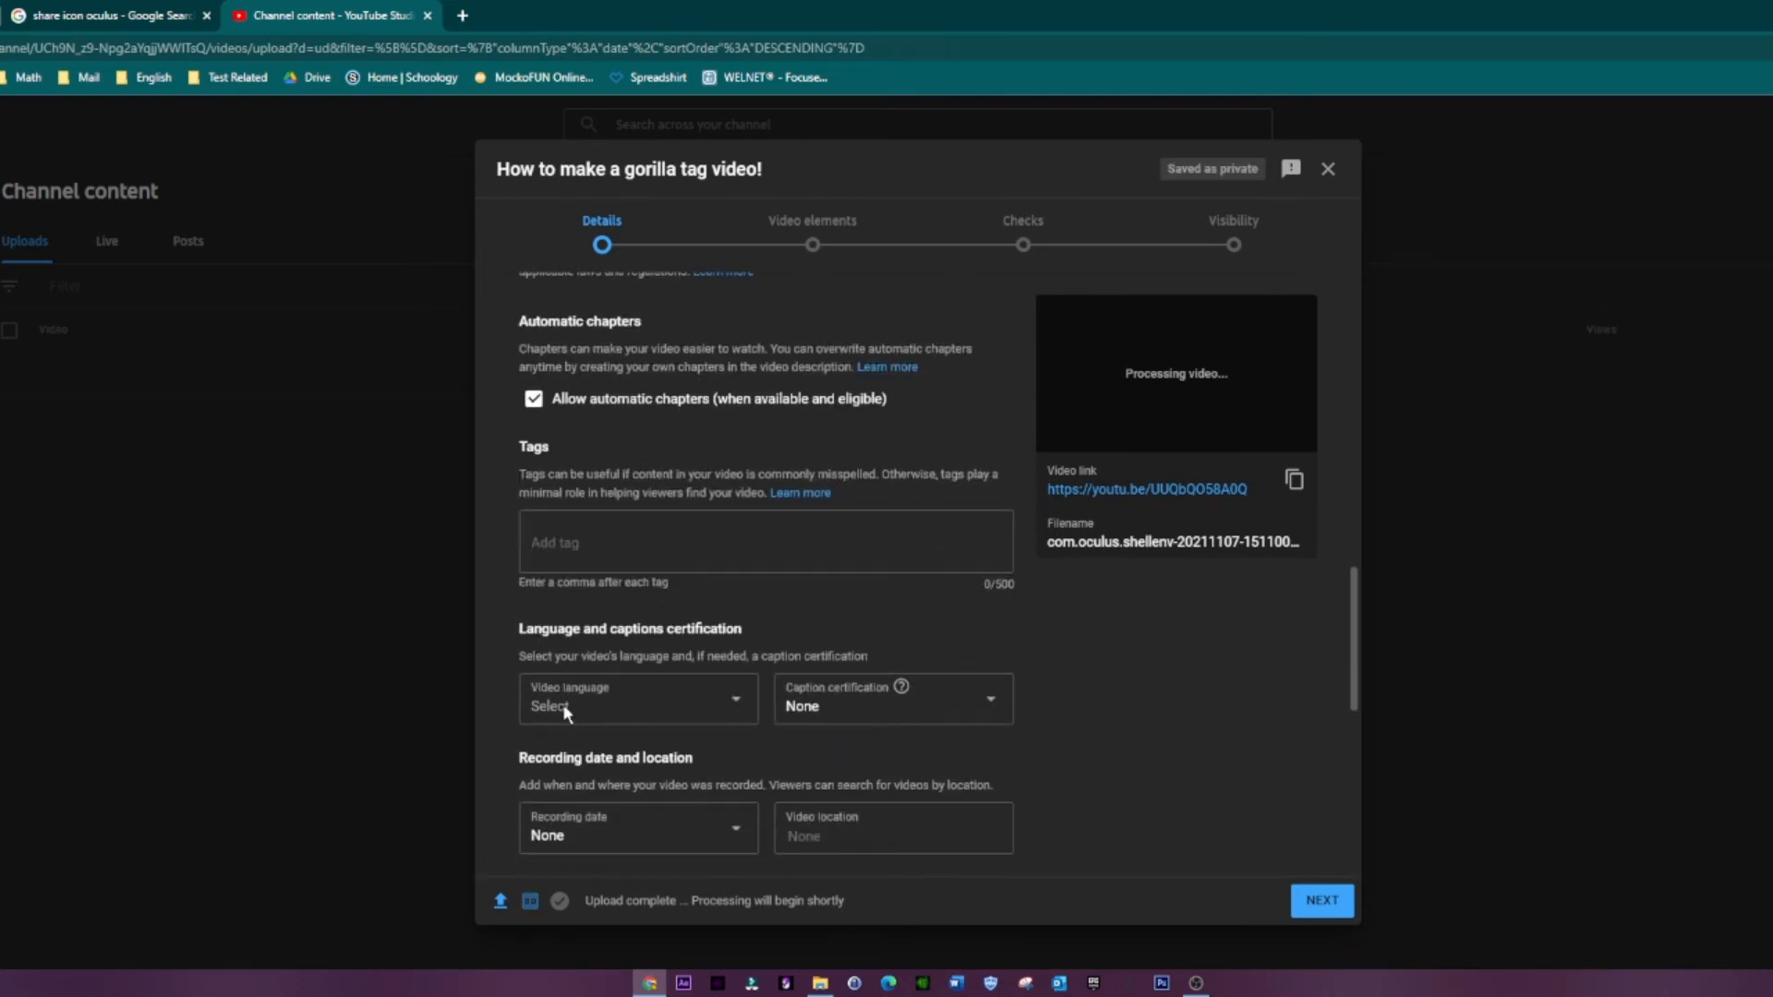
click(571, 541)
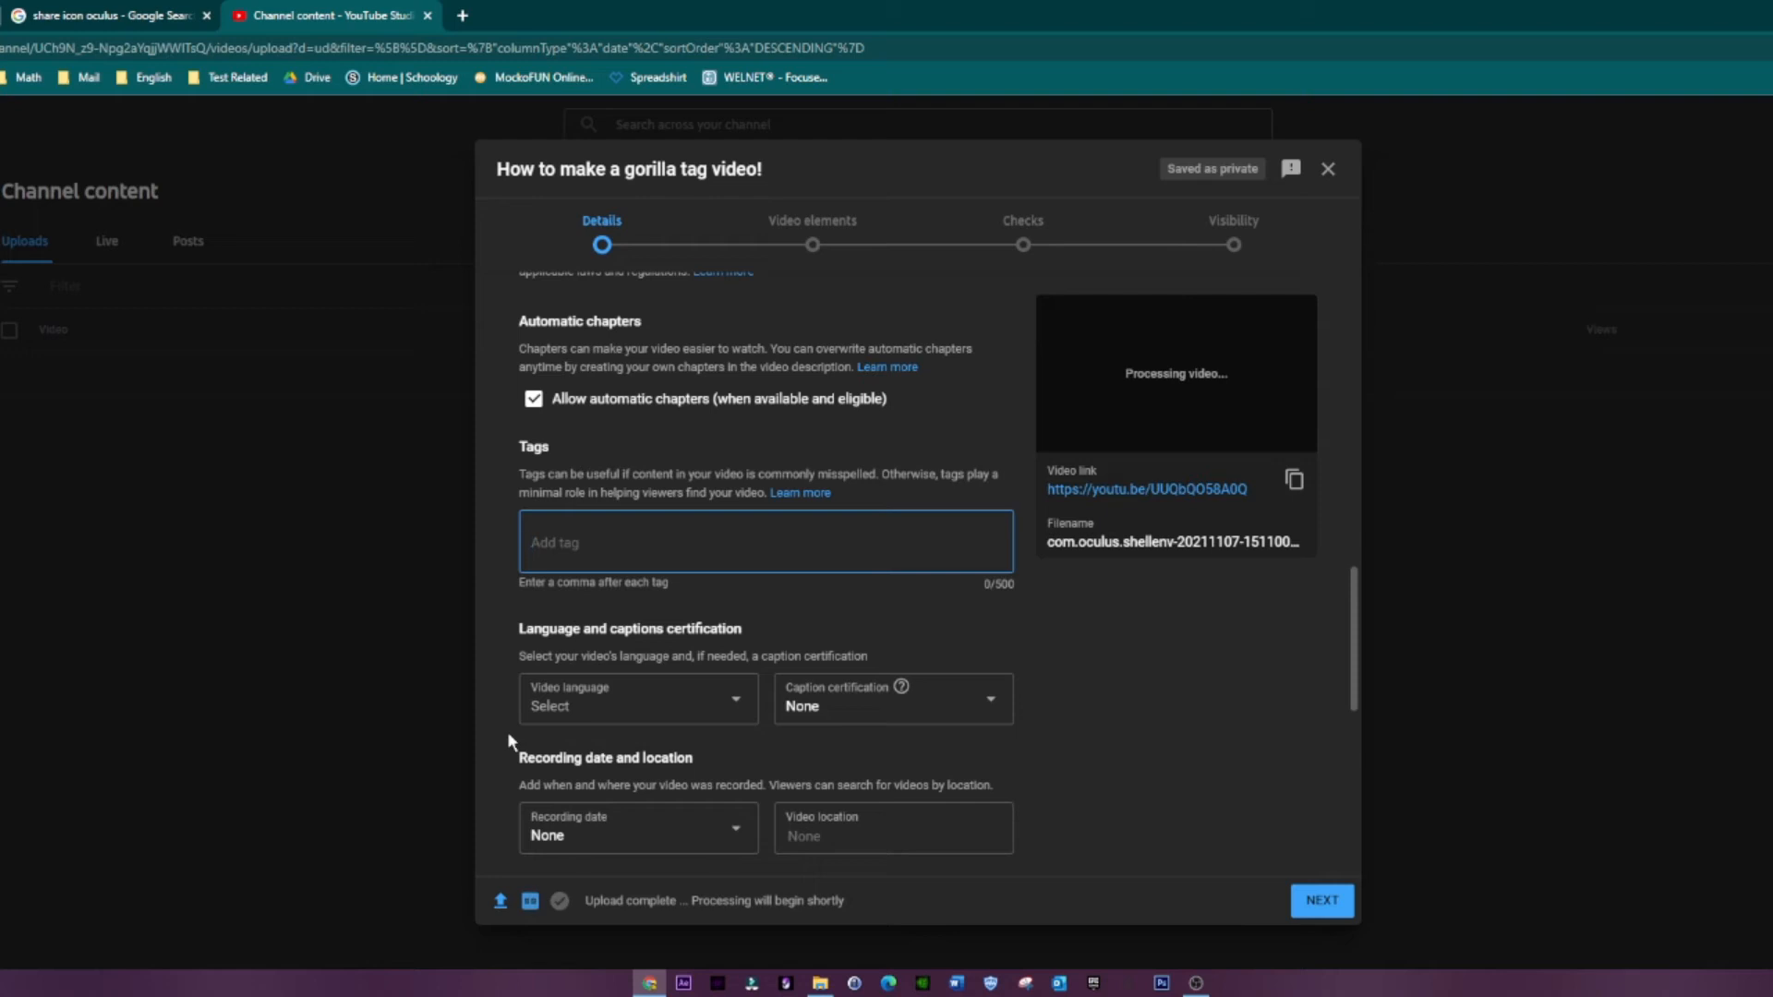
text(gorilla tag)
key(comma)
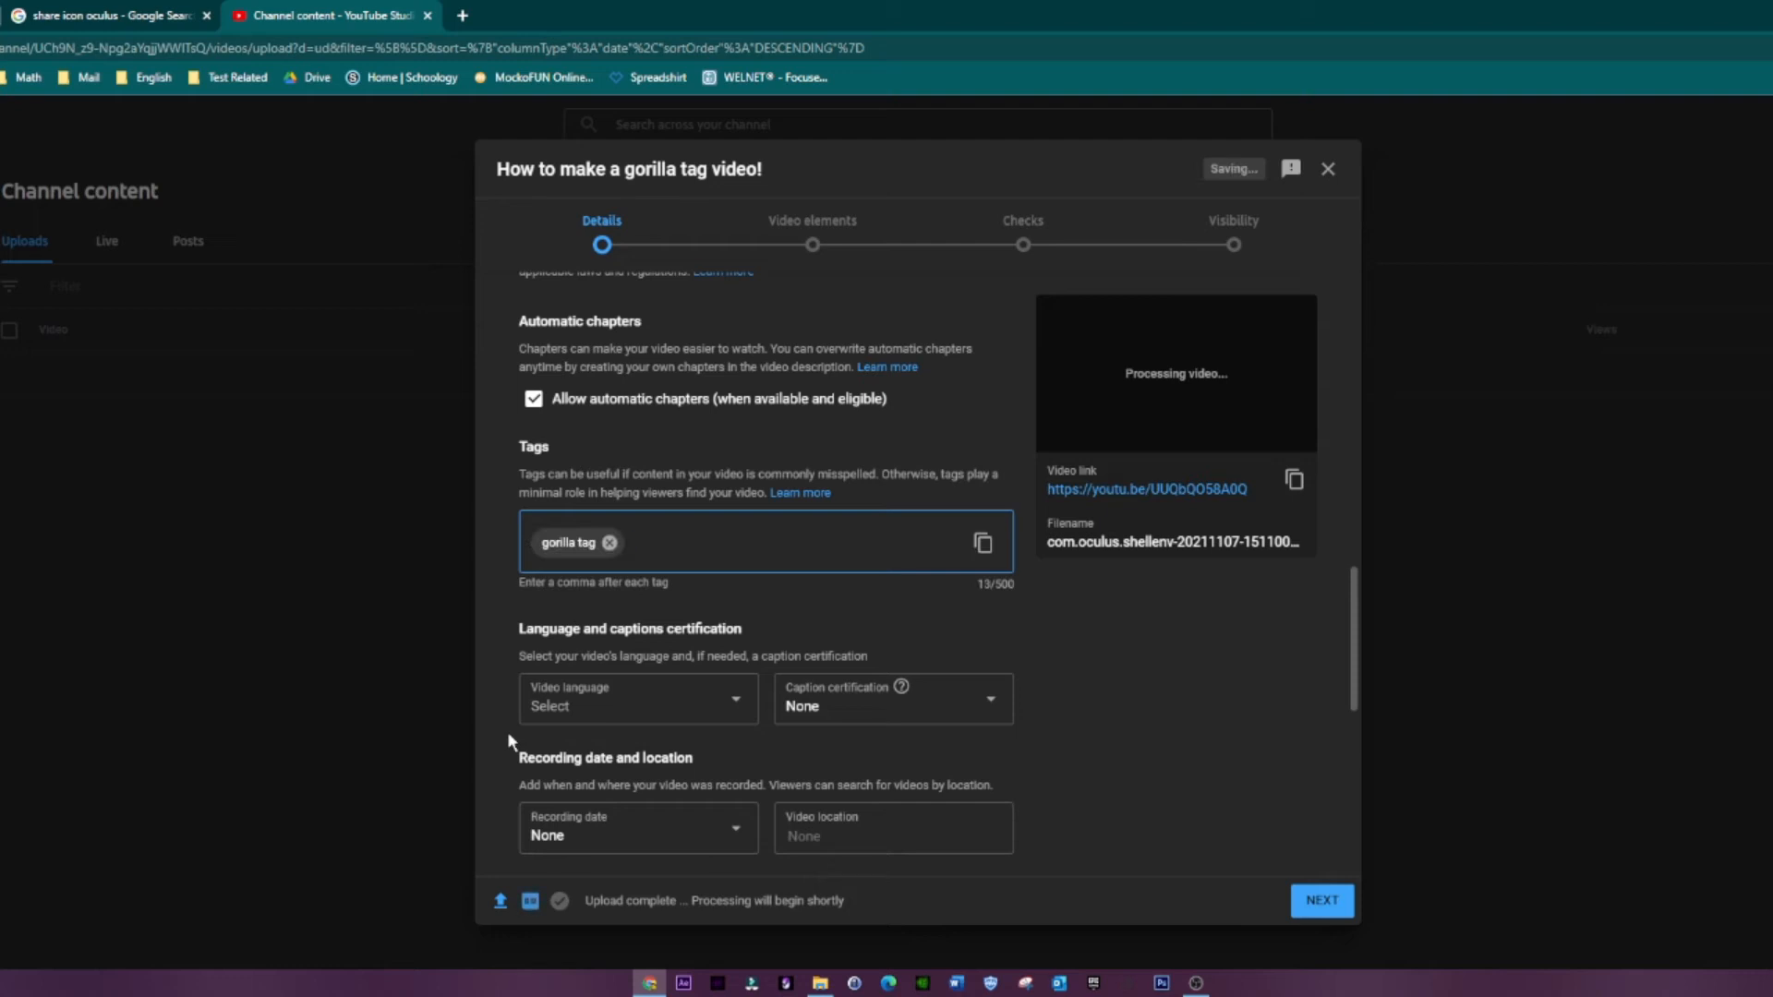
text(pandasvr)
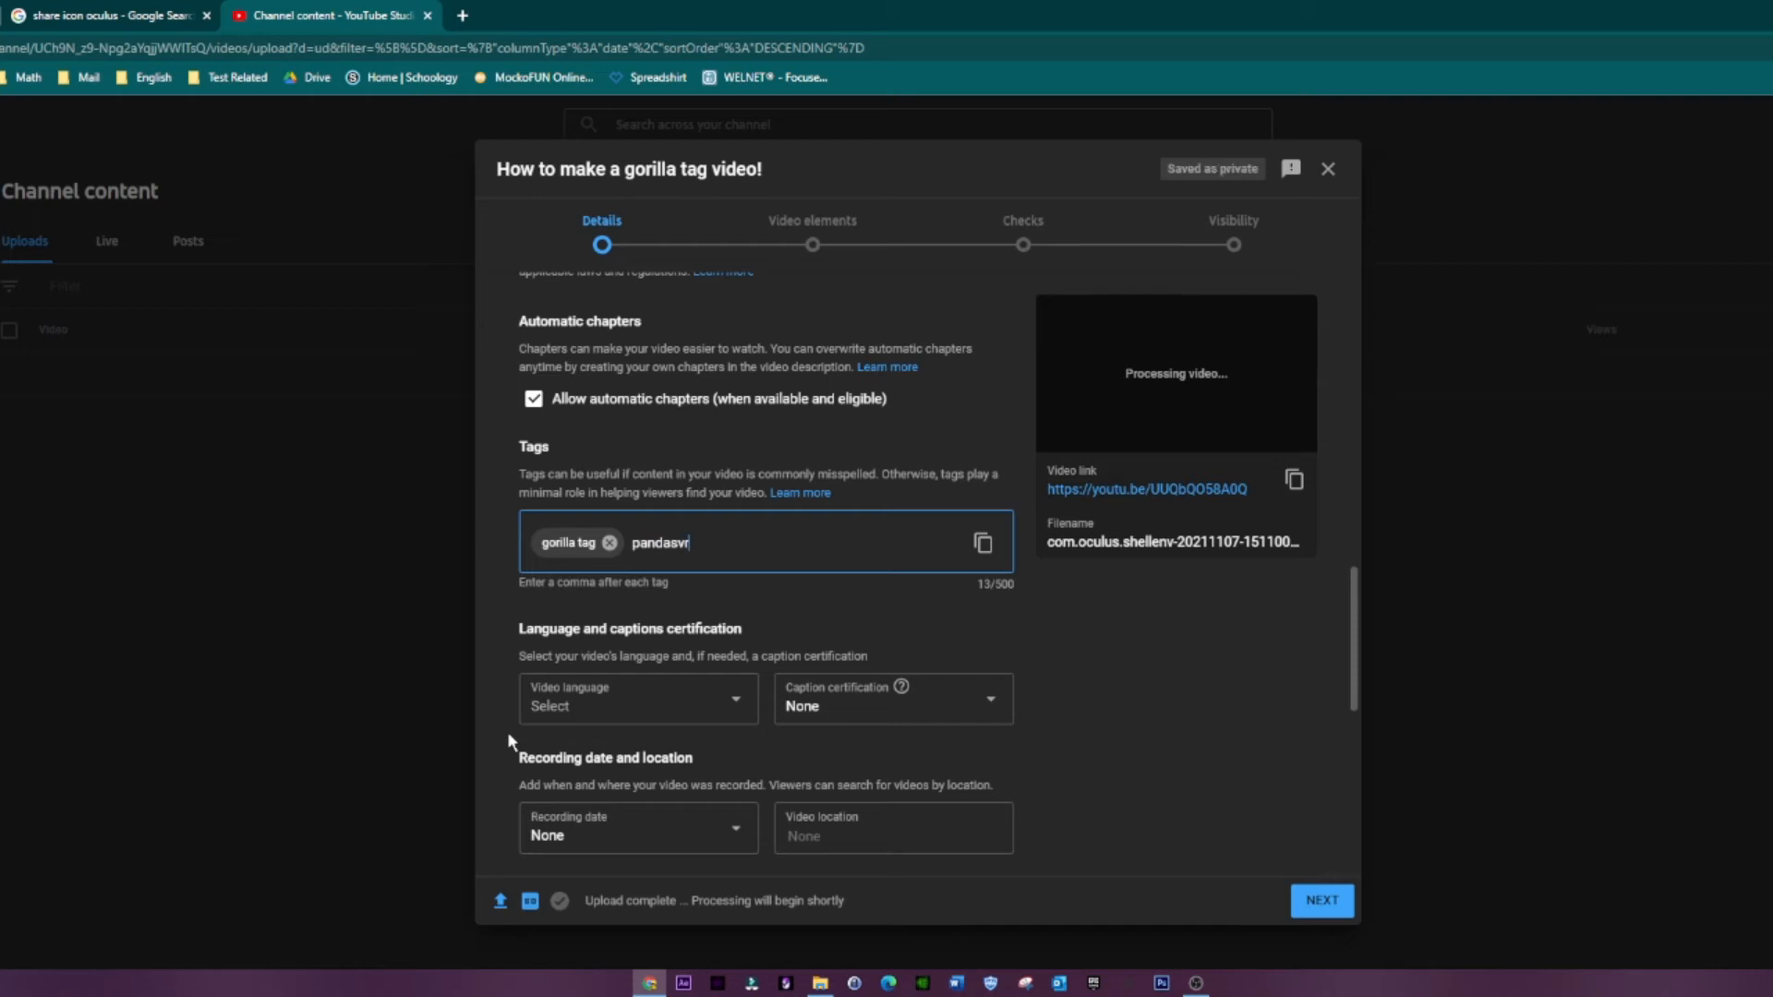
text(,)
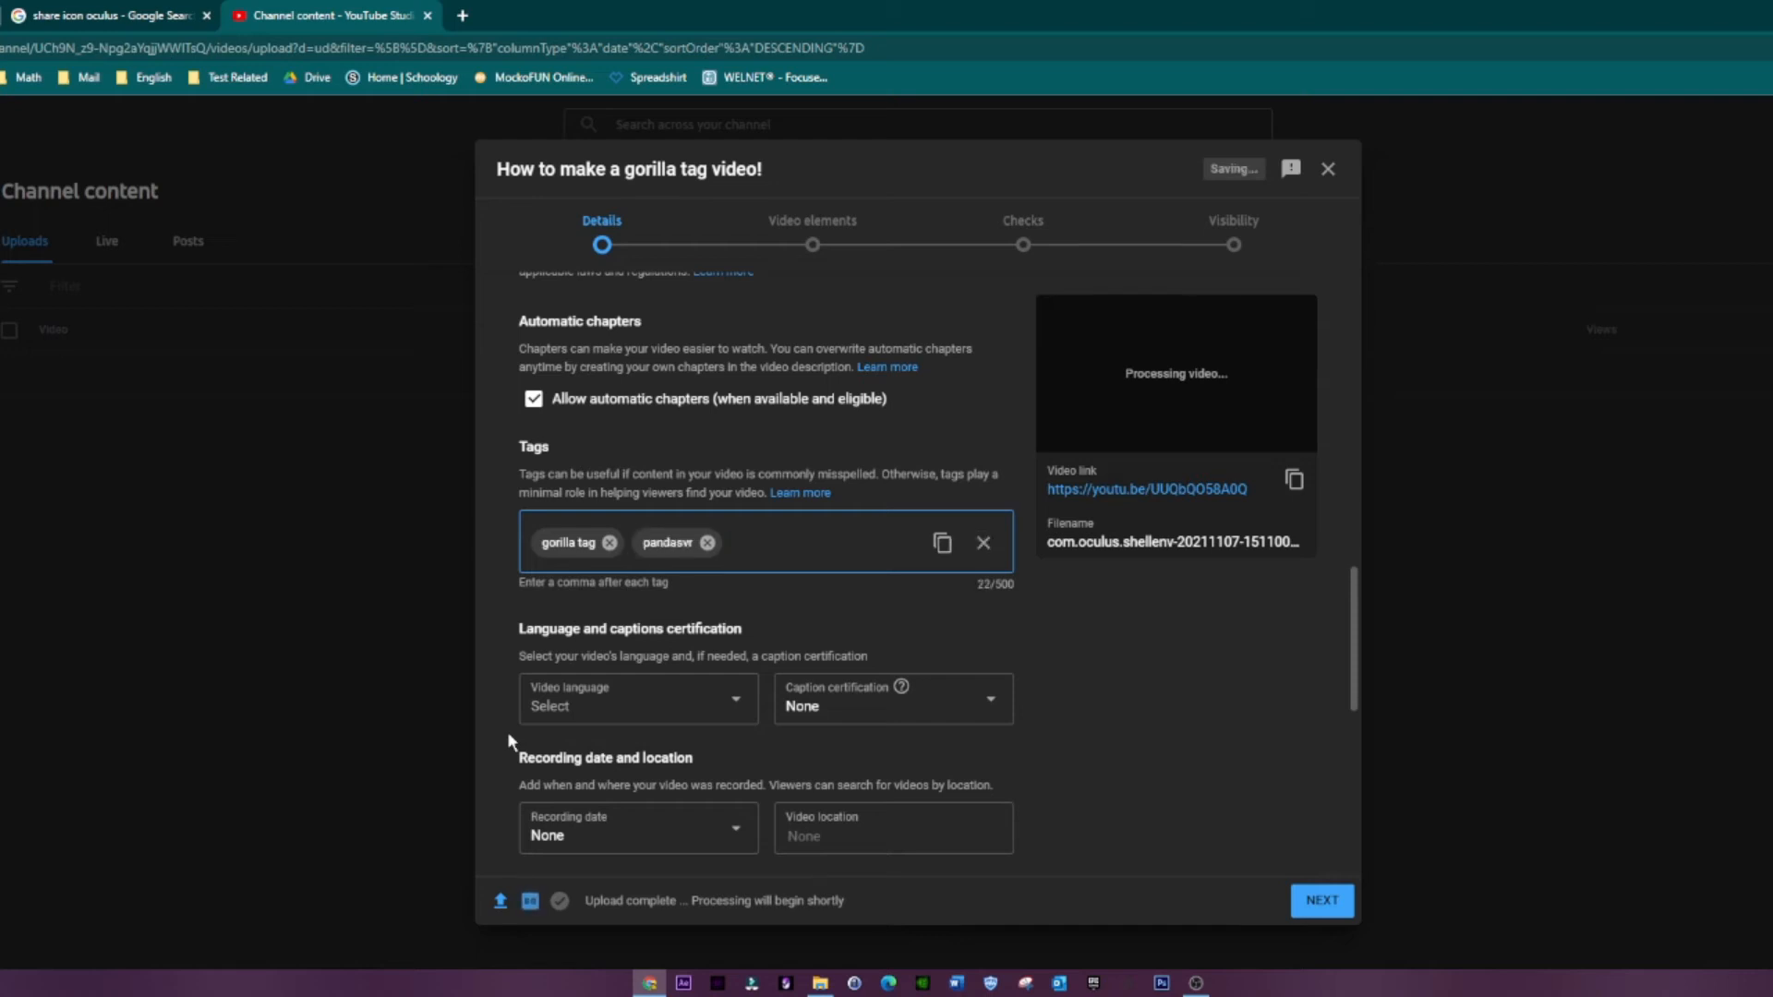
text(how to,)
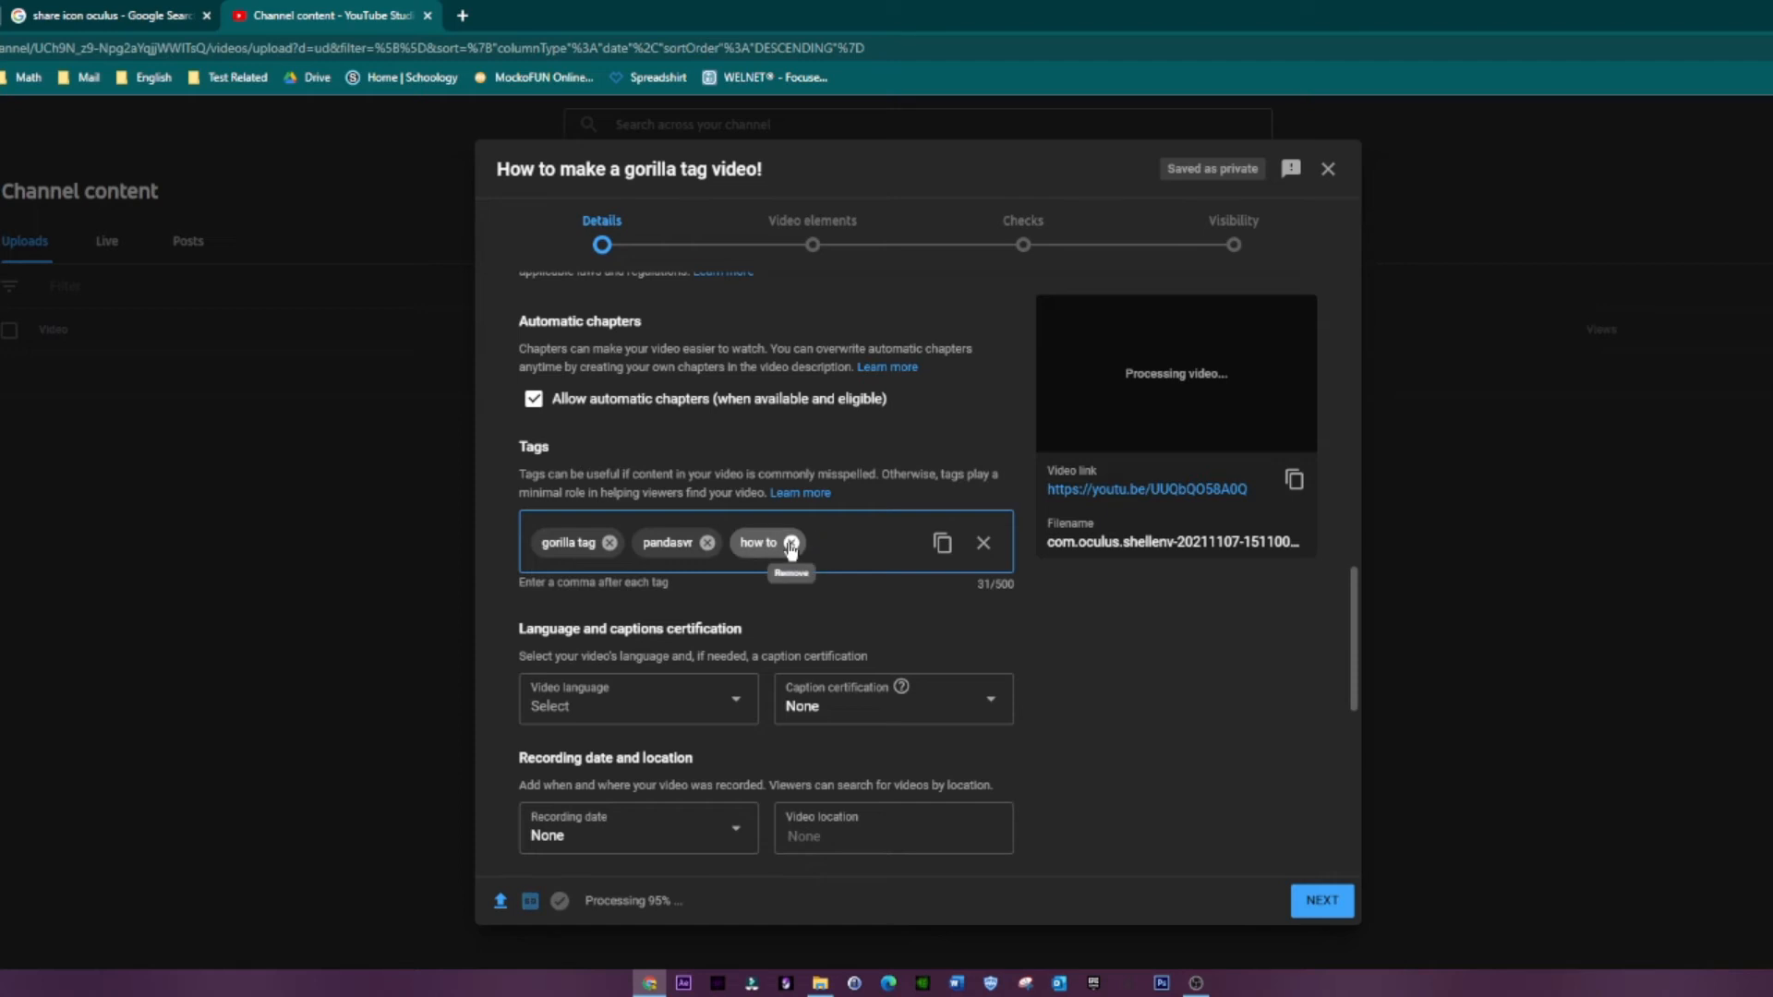
Step: Continue from the video details to the video elements, and open the end screen editor and discard it without adding anything
scroll(582, 424, down, 4)
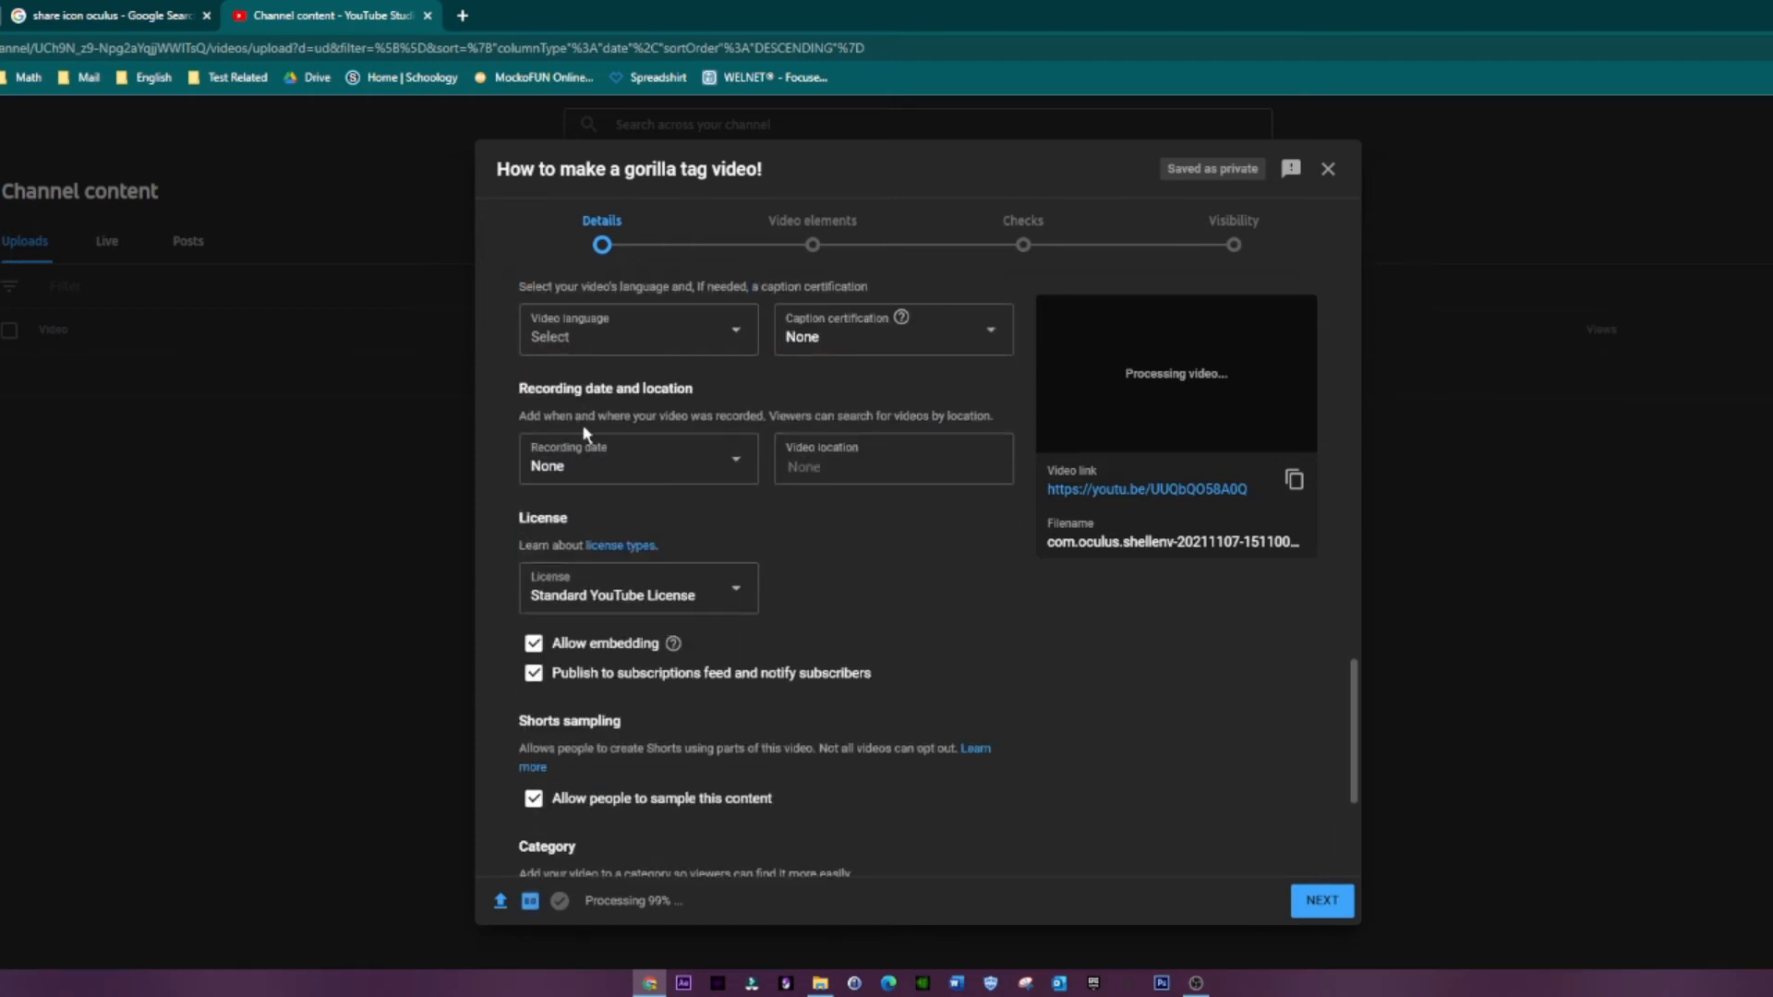
scroll(581, 424, down, 3)
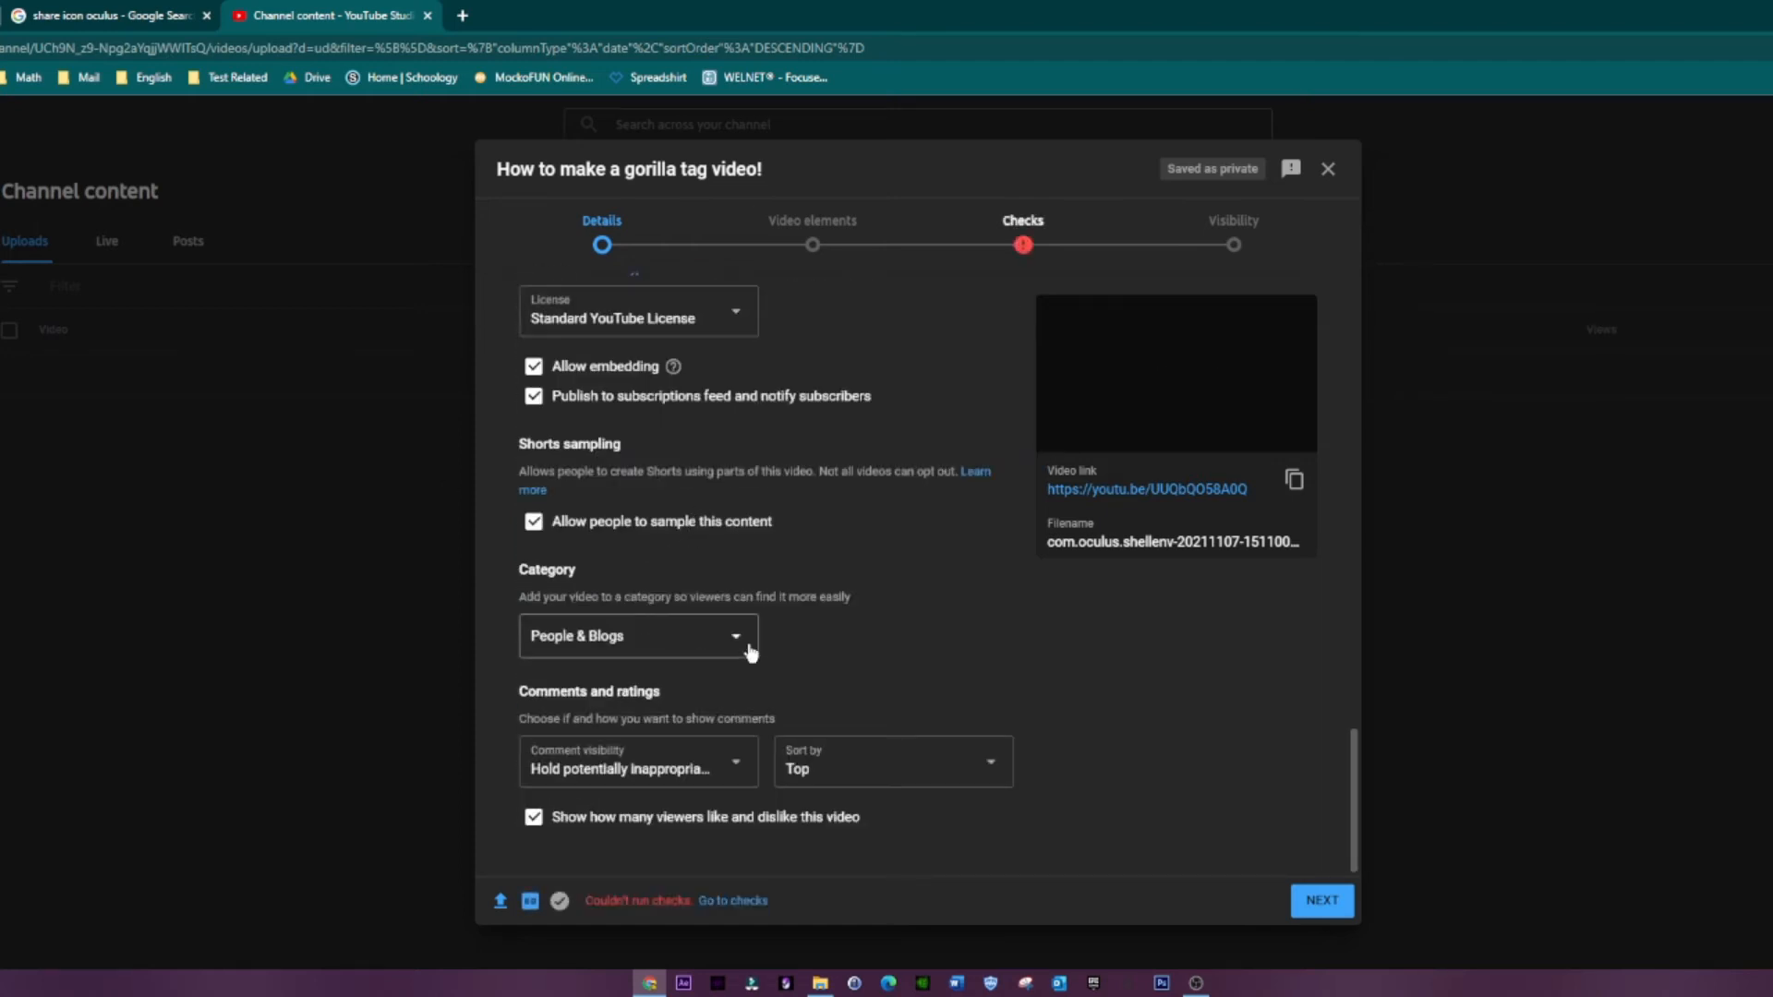
scroll(750, 653, up, 8)
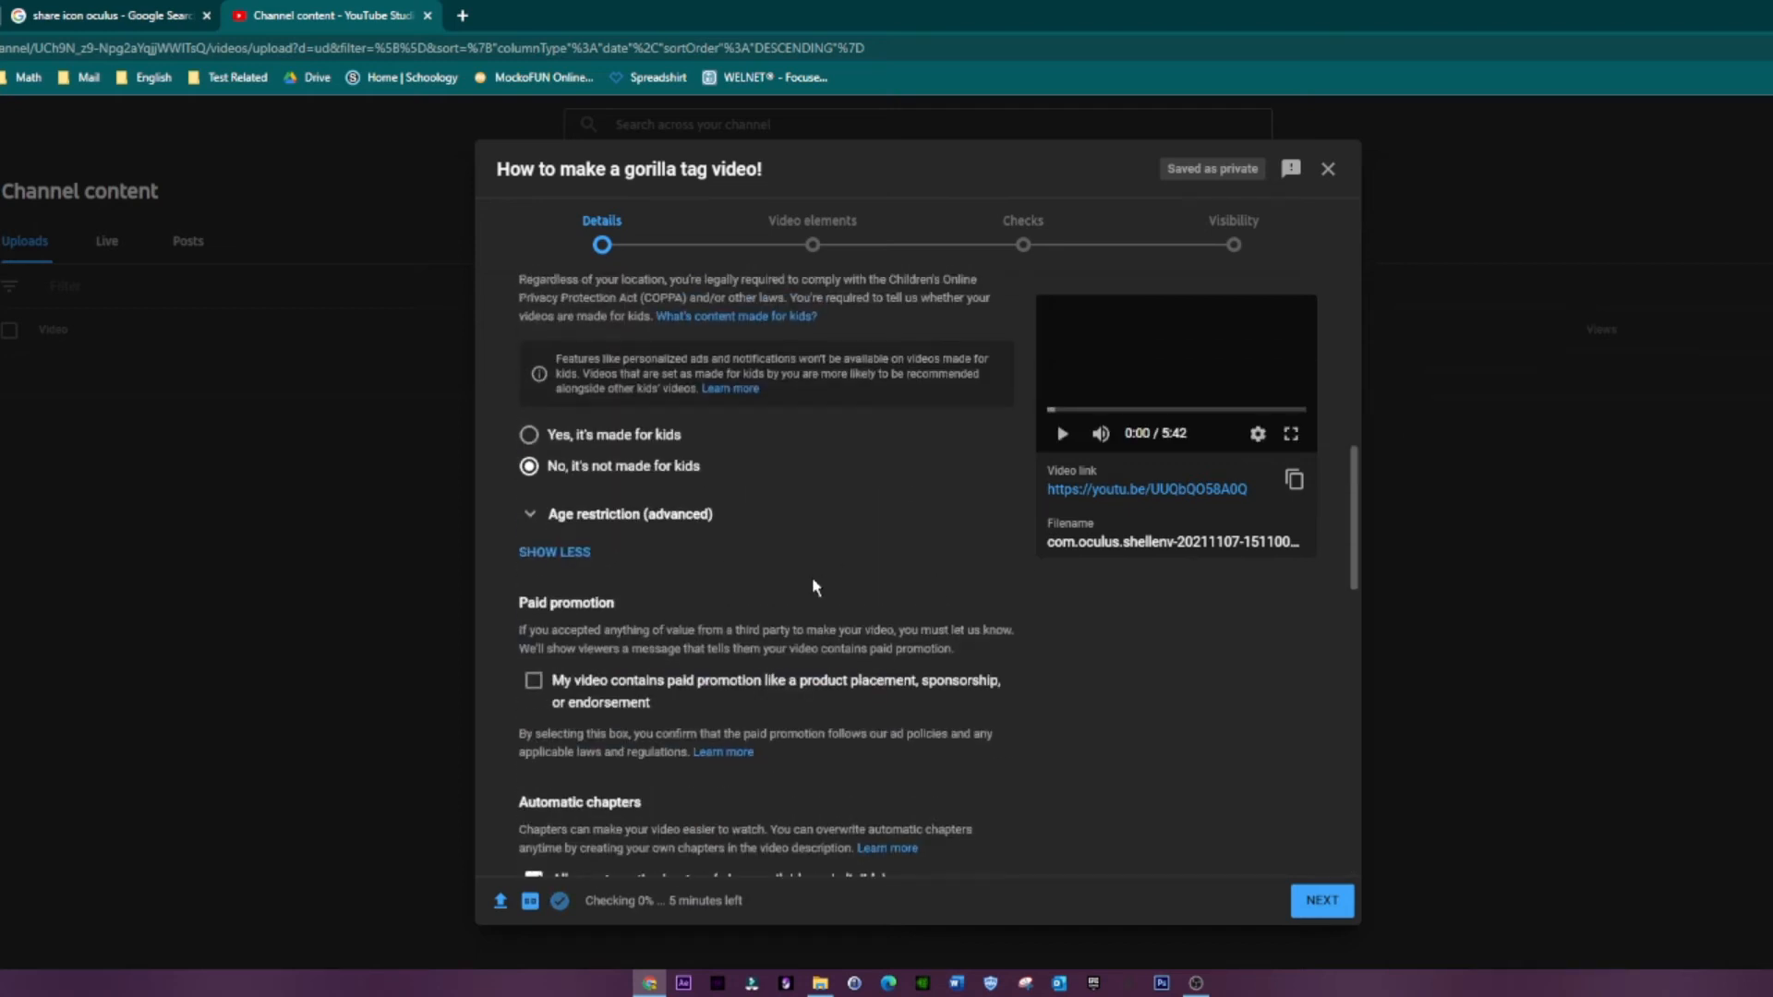
scroll(813, 586, up, 6)
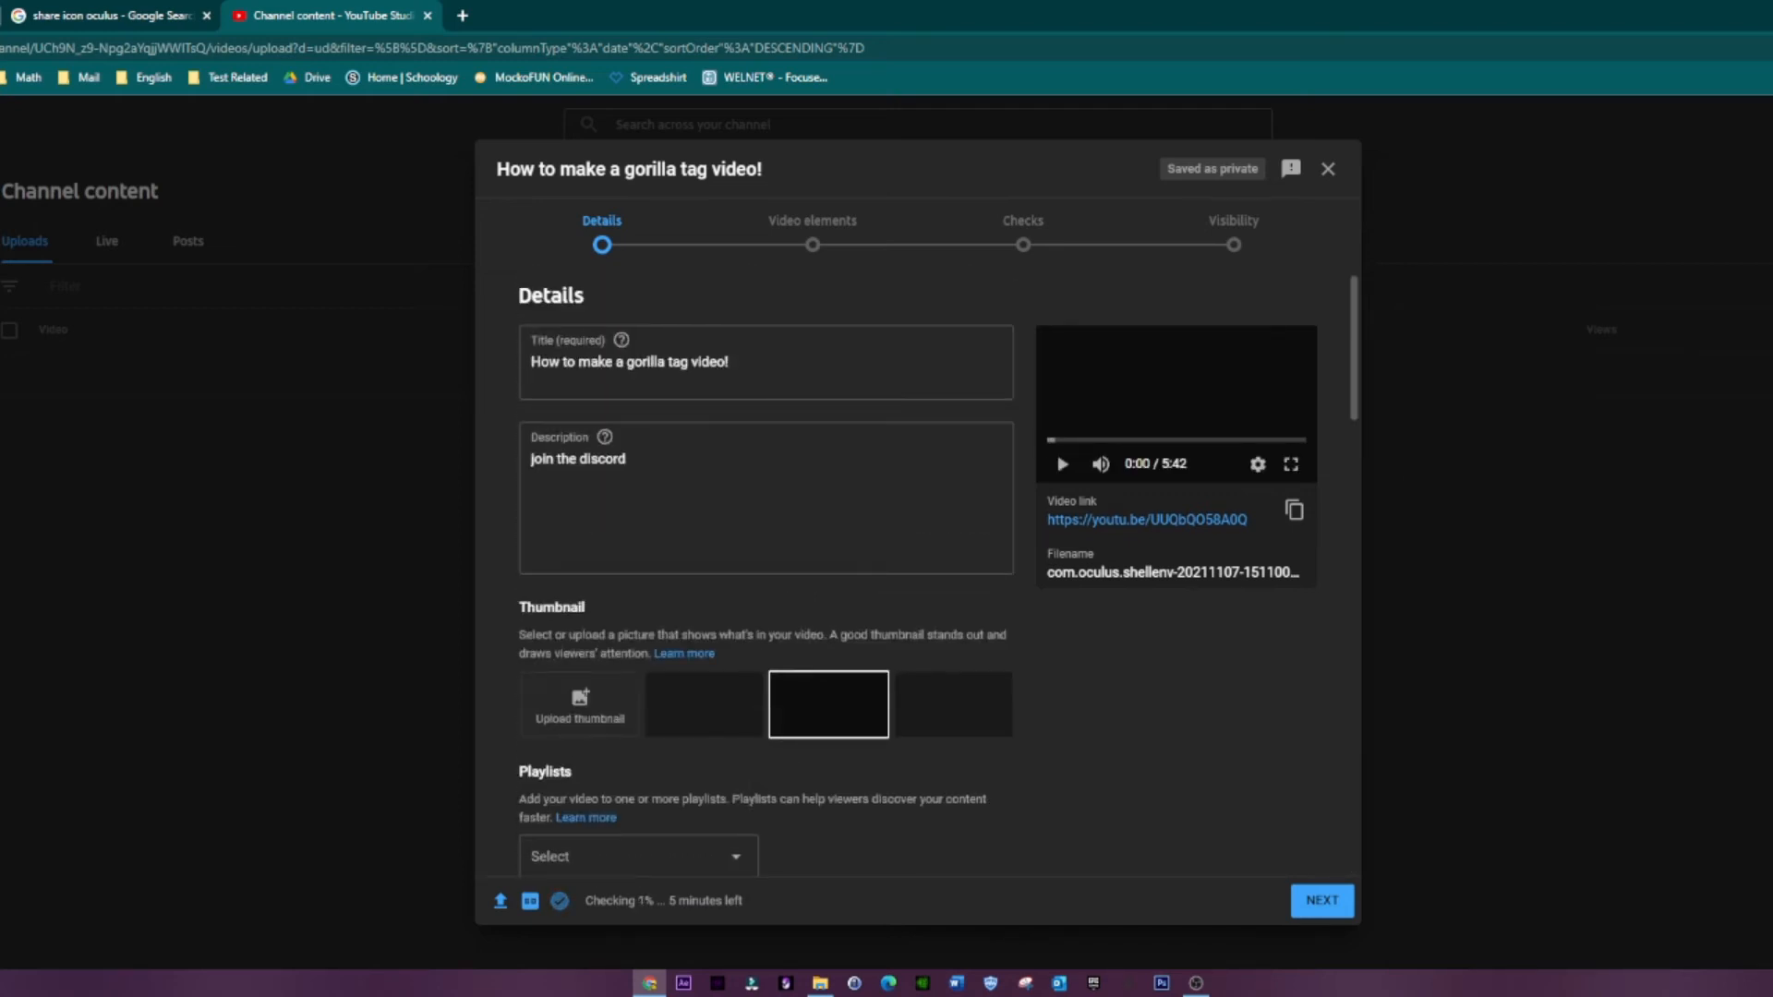
click(1331, 907)
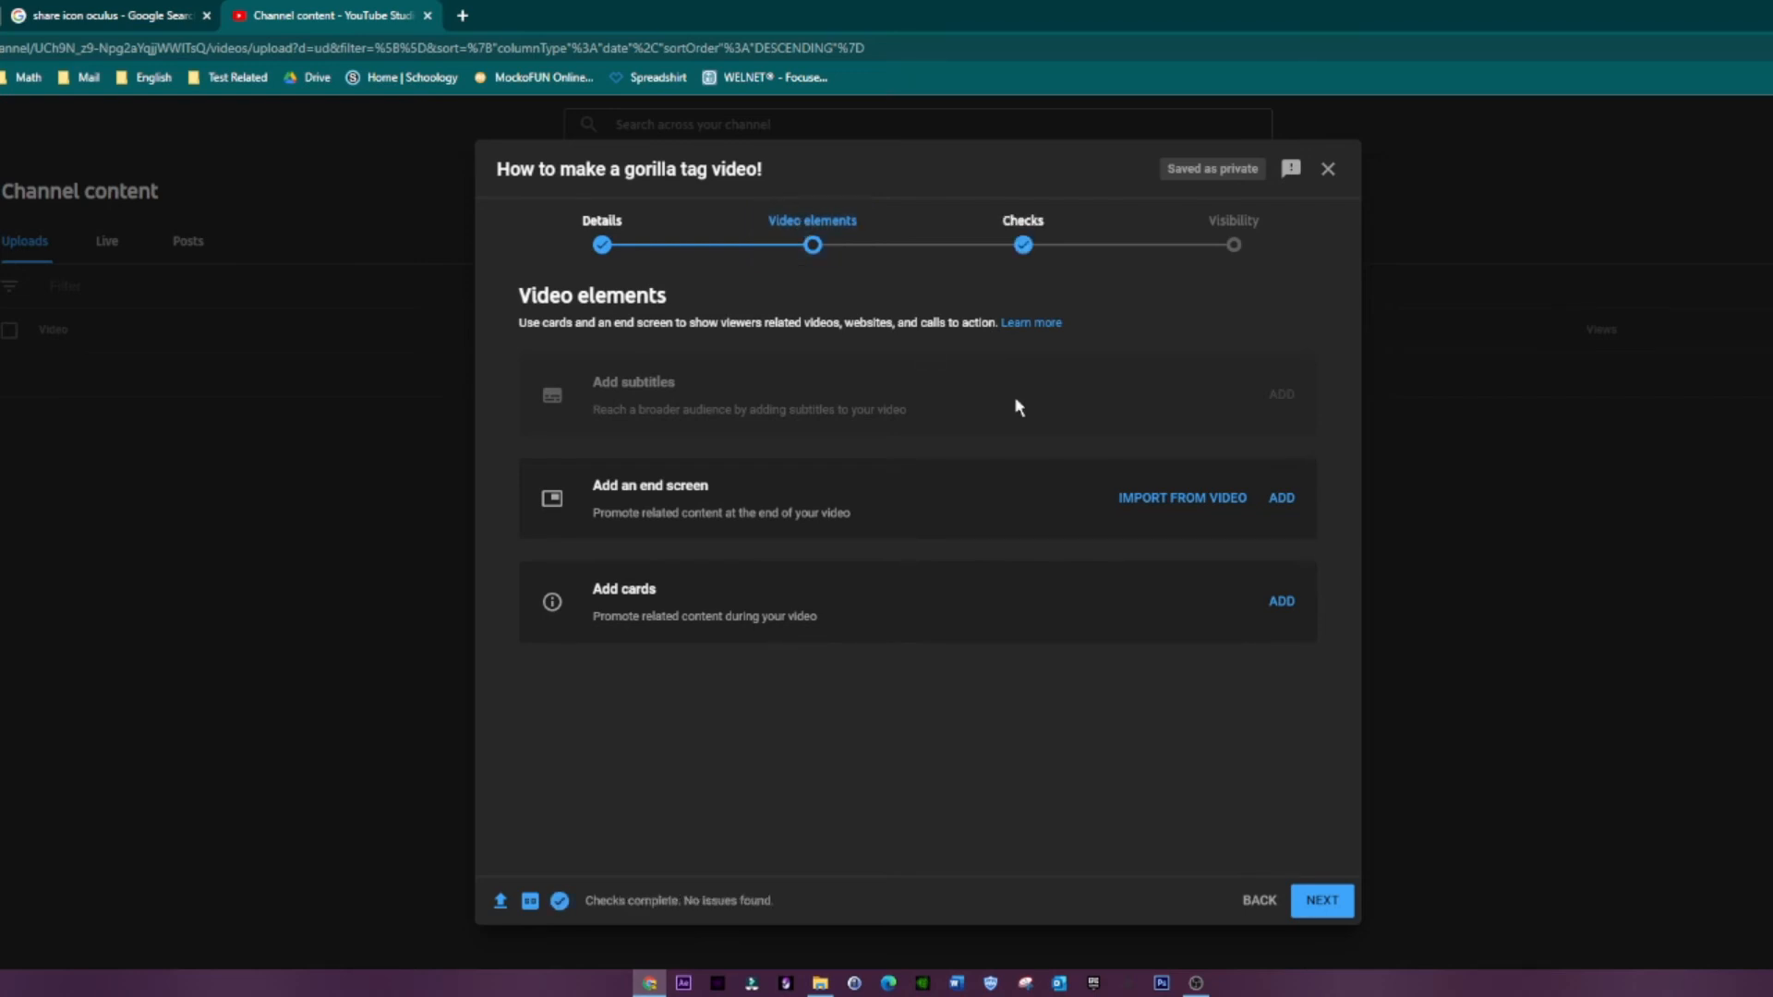
click(1281, 502)
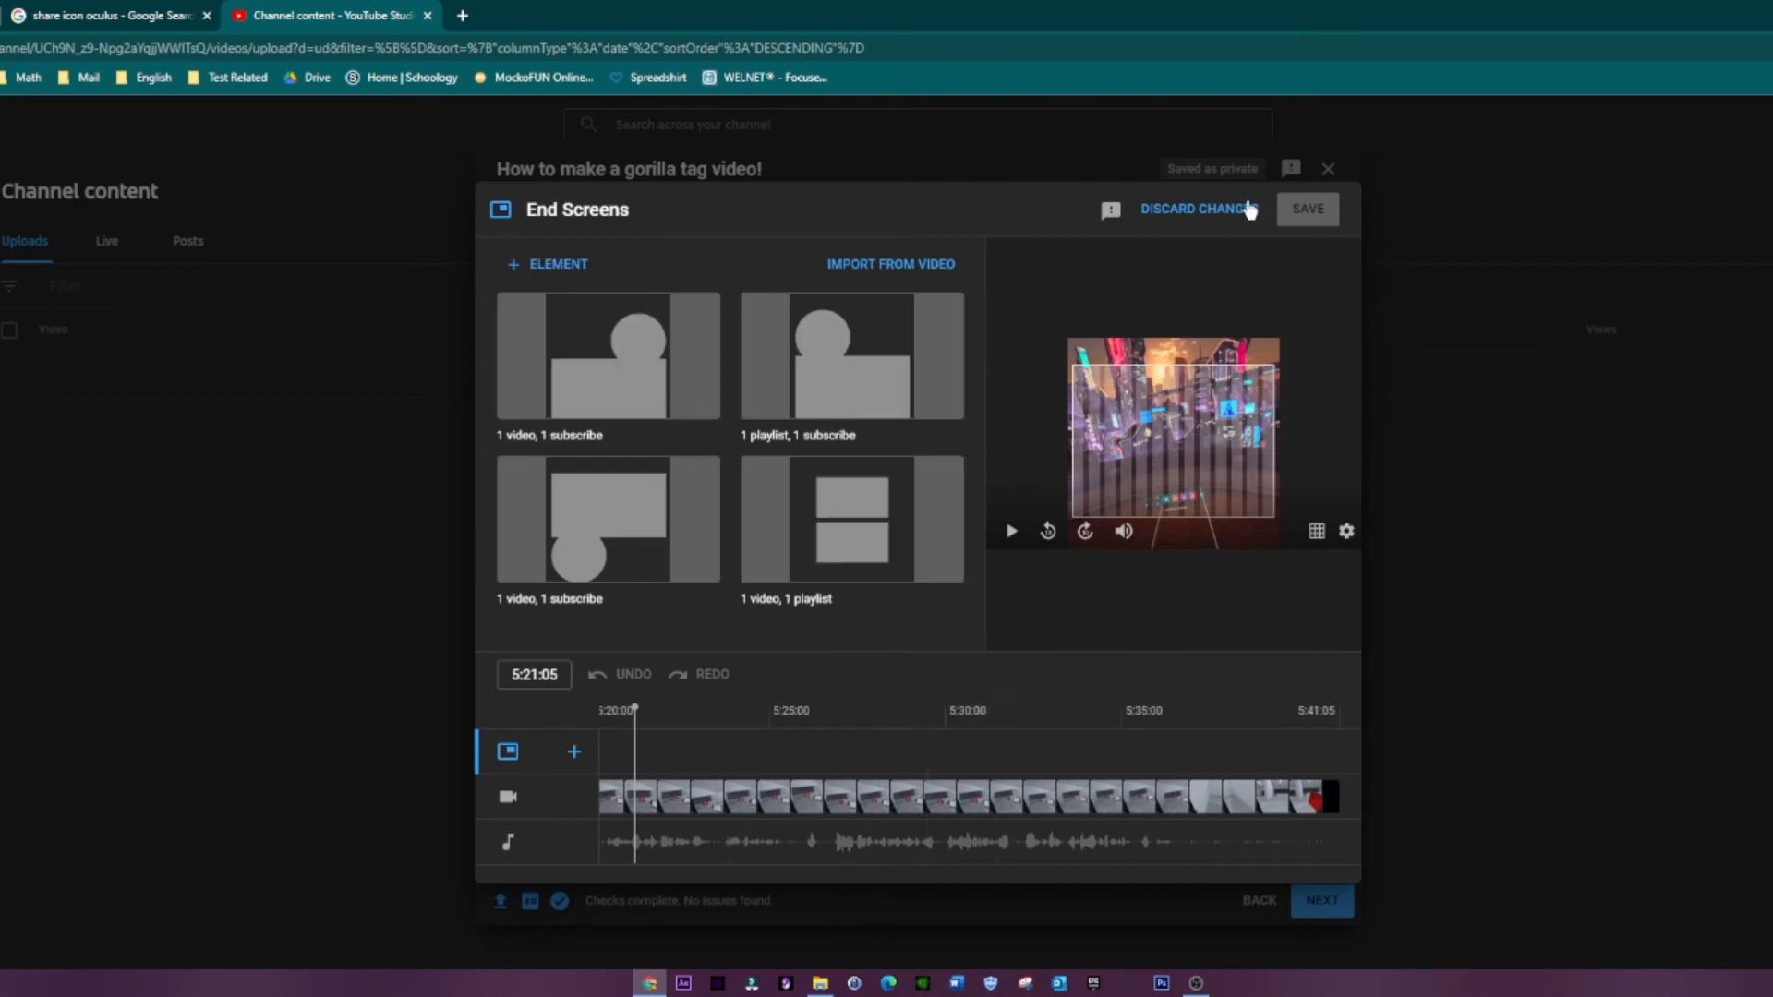
click(1192, 208)
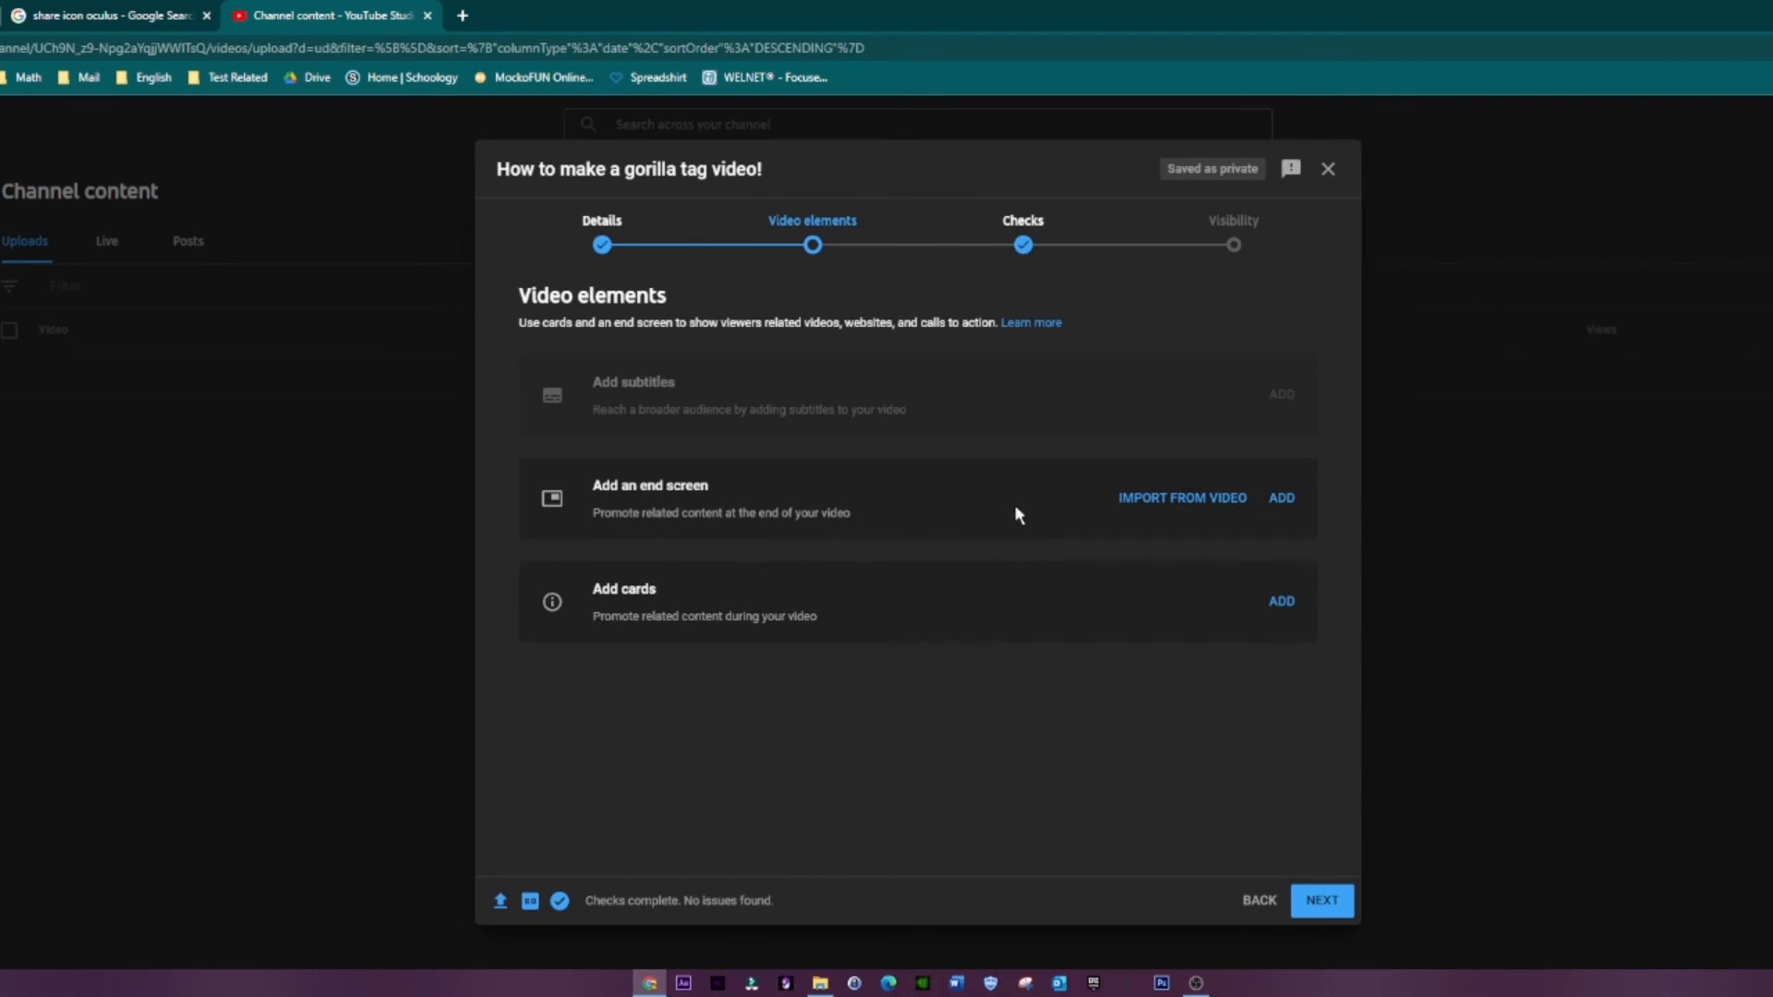
Step: Continue past the video elements and the copyright checks to the visibility settings
click(1321, 902)
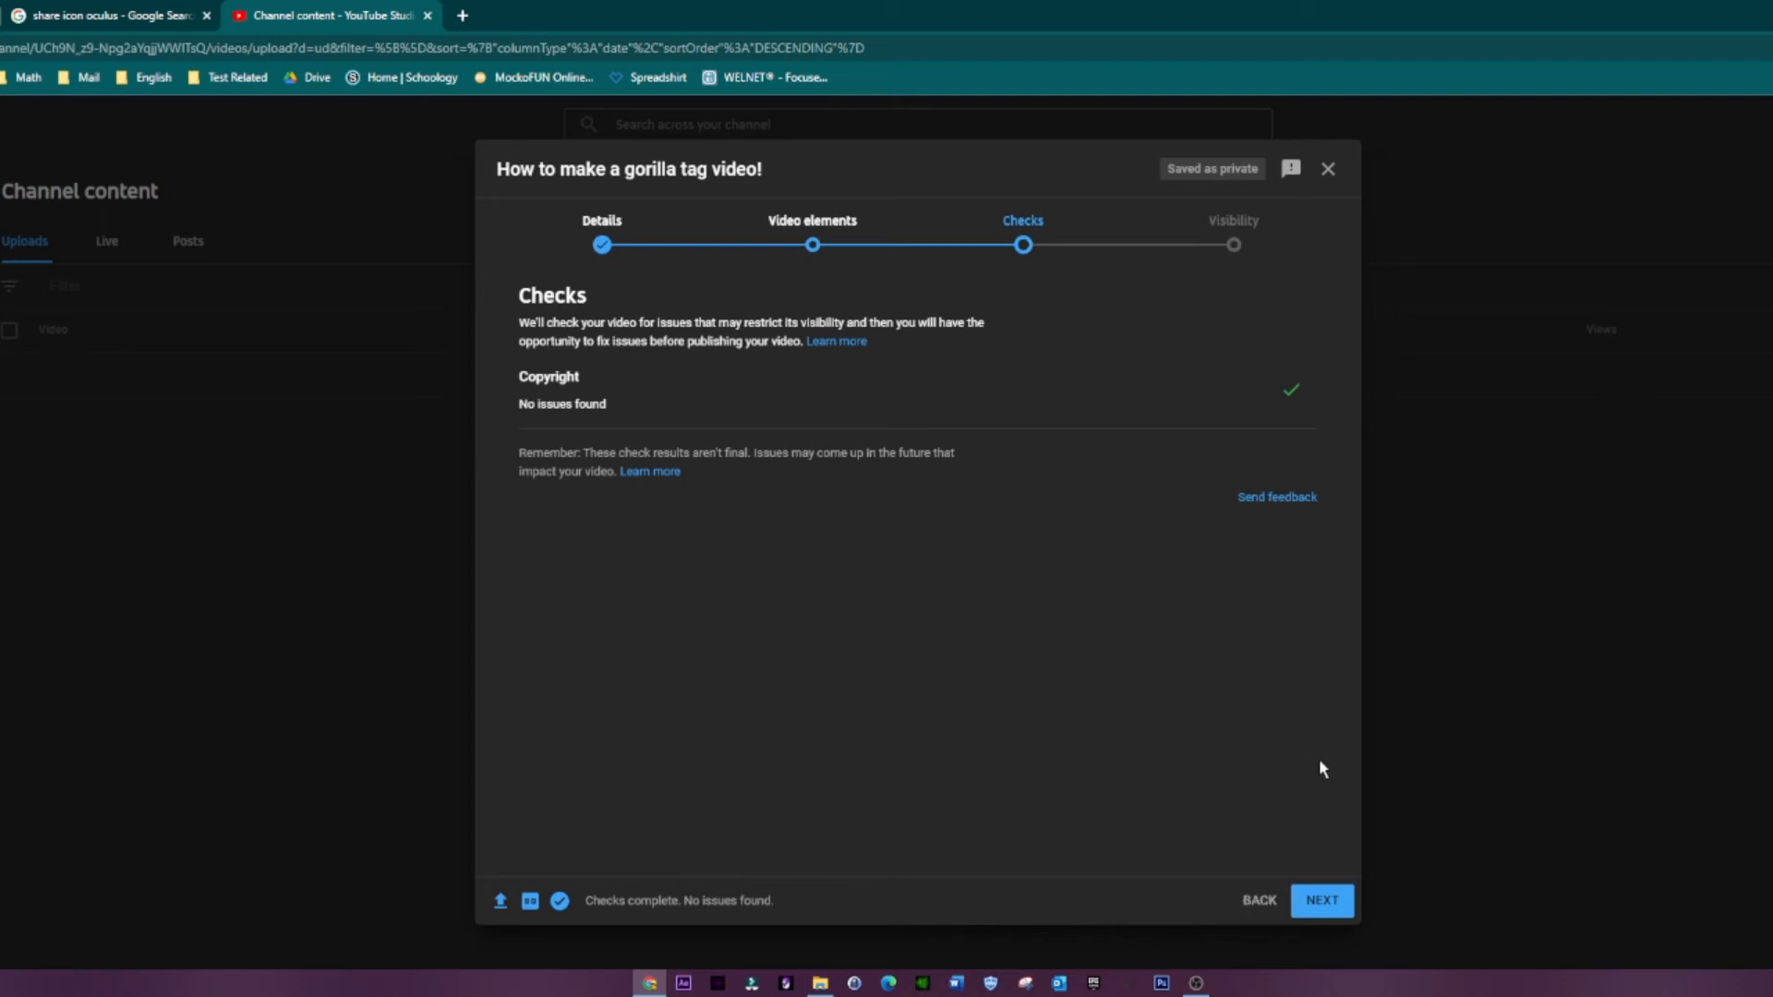
click(1322, 910)
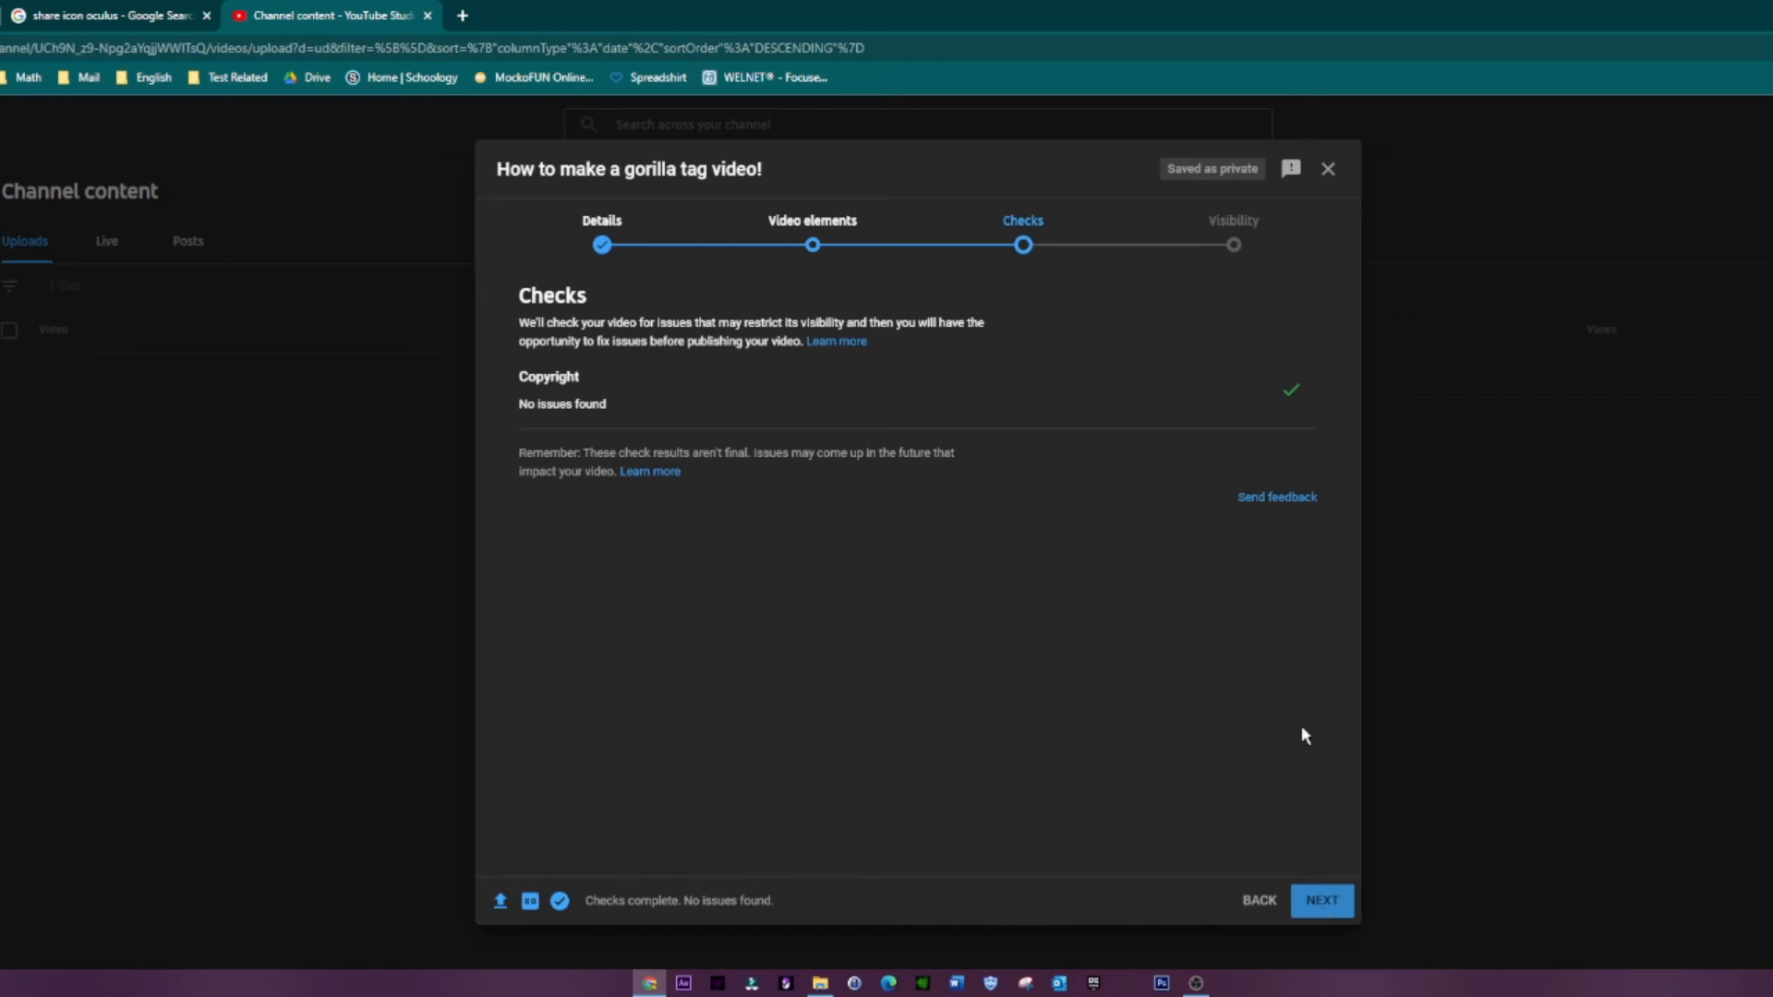
click(1336, 904)
click(1324, 903)
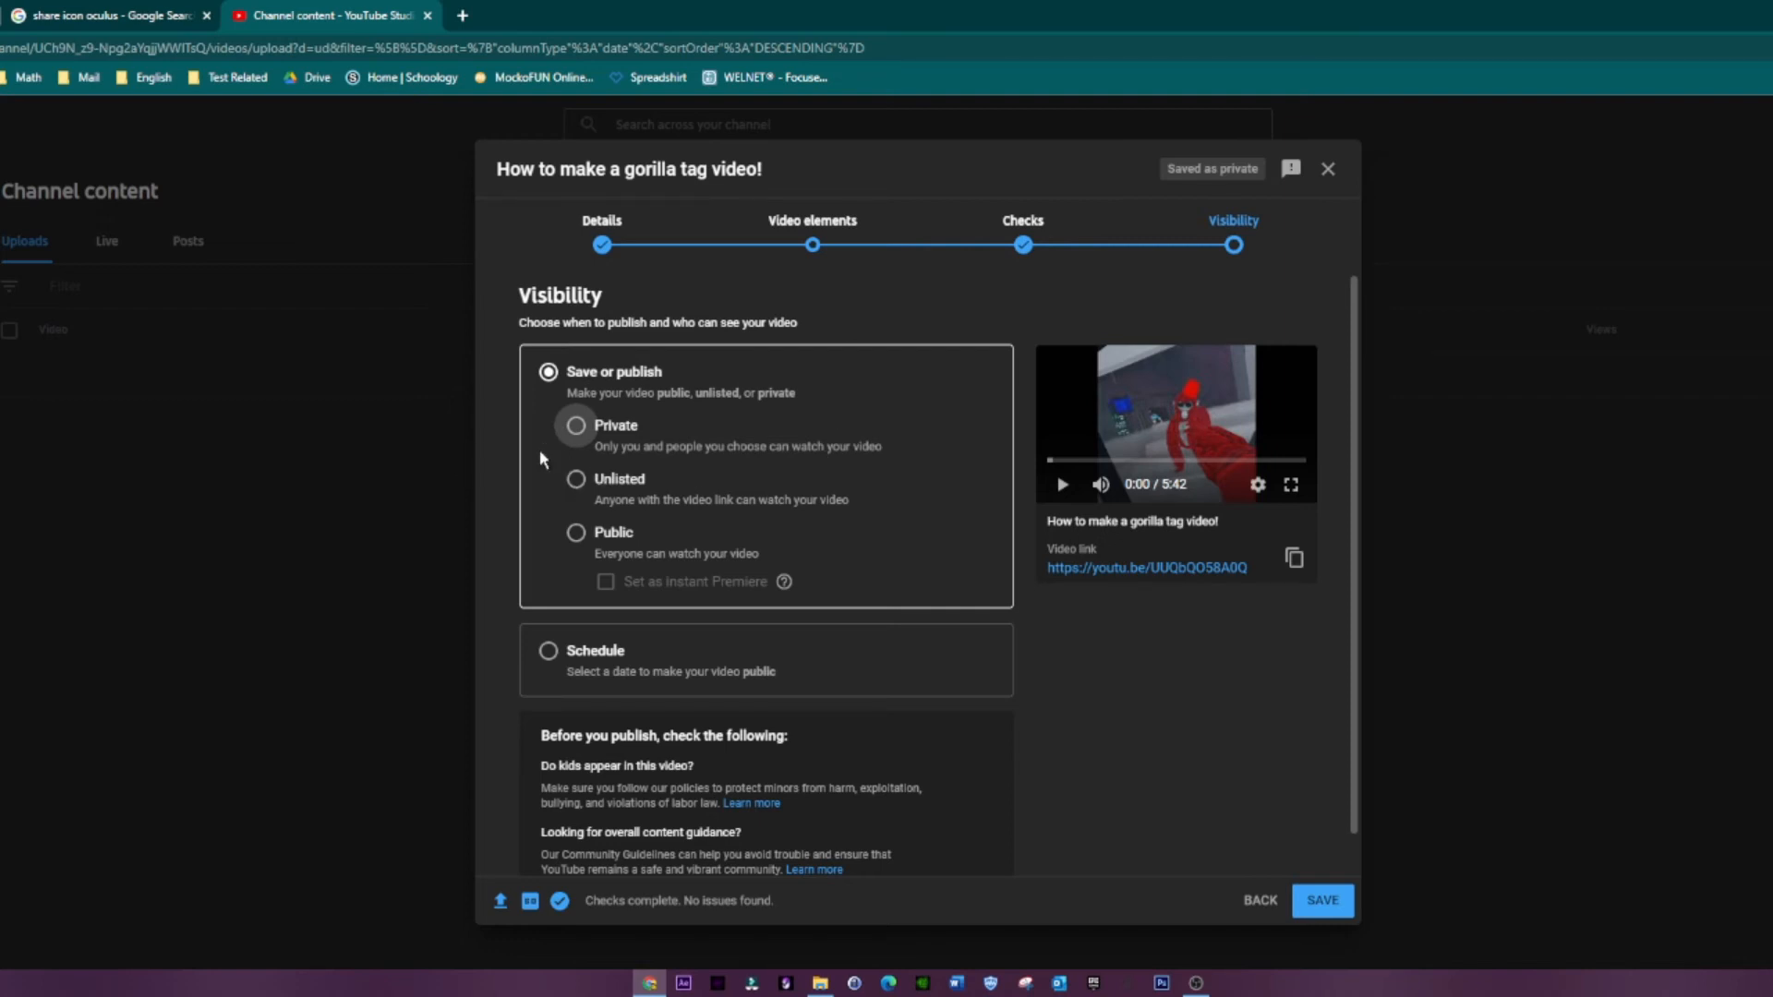
Step: Try the Public and Unlisted visibility options, and switch the video to scheduled publishing
click(577, 531)
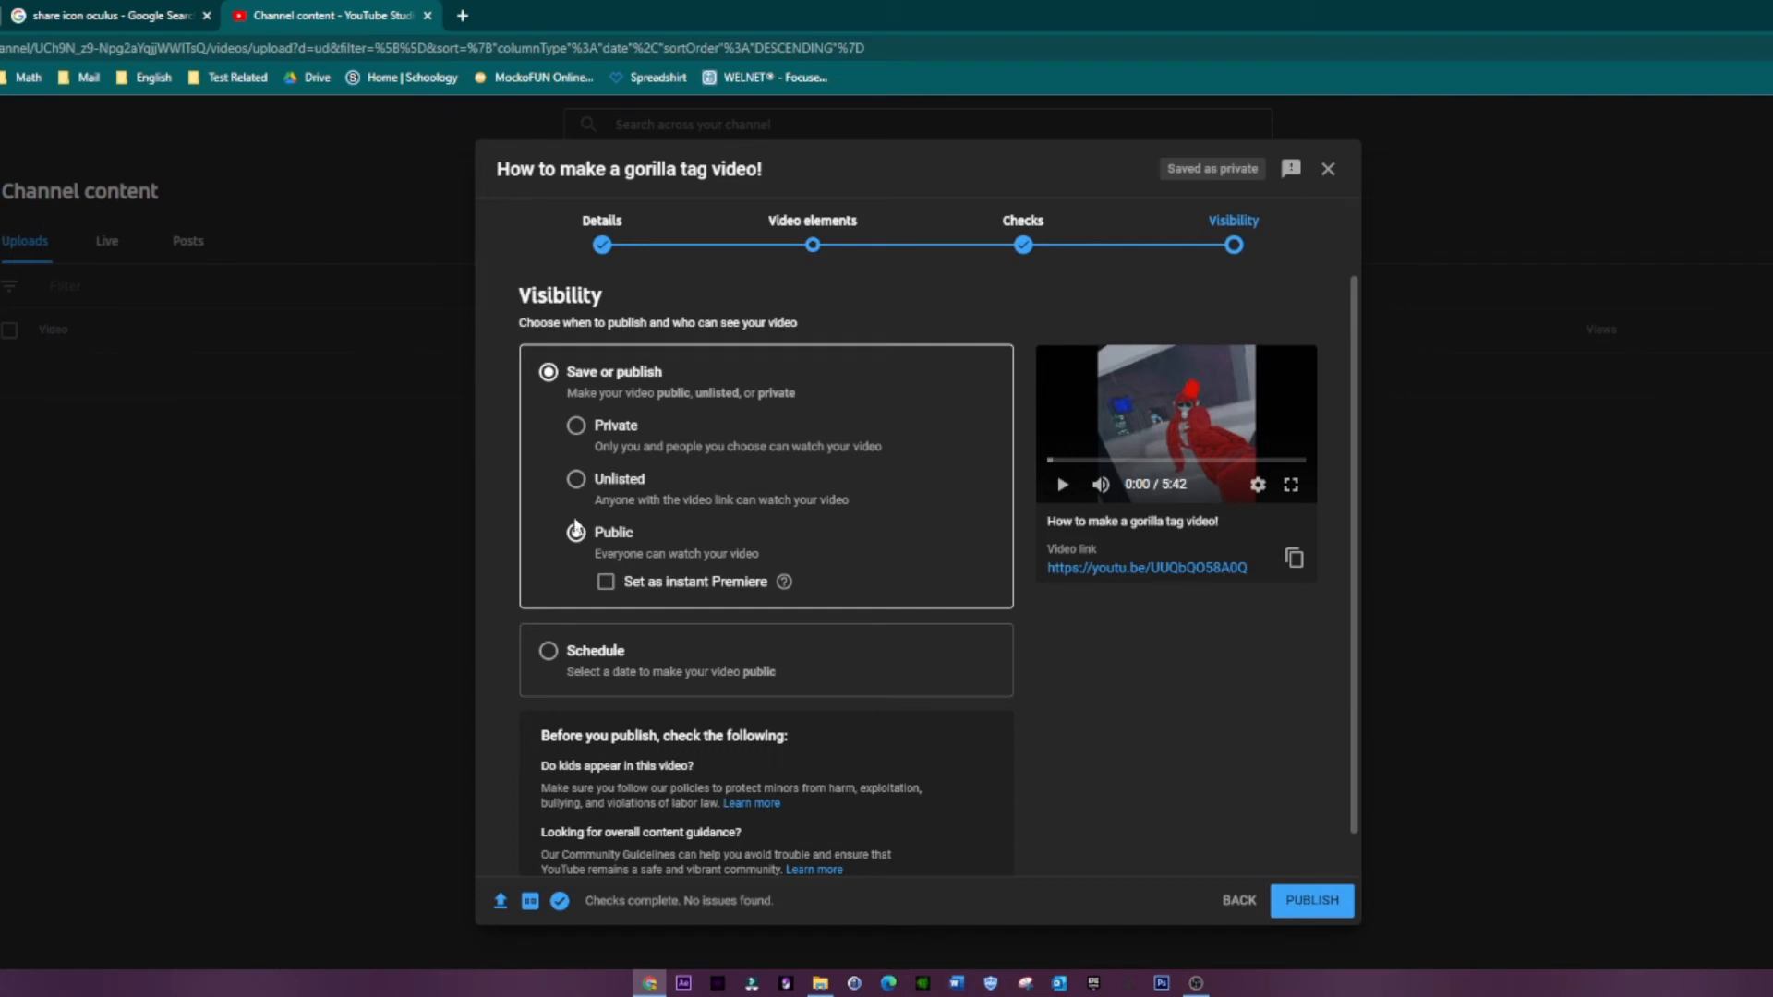
click(577, 480)
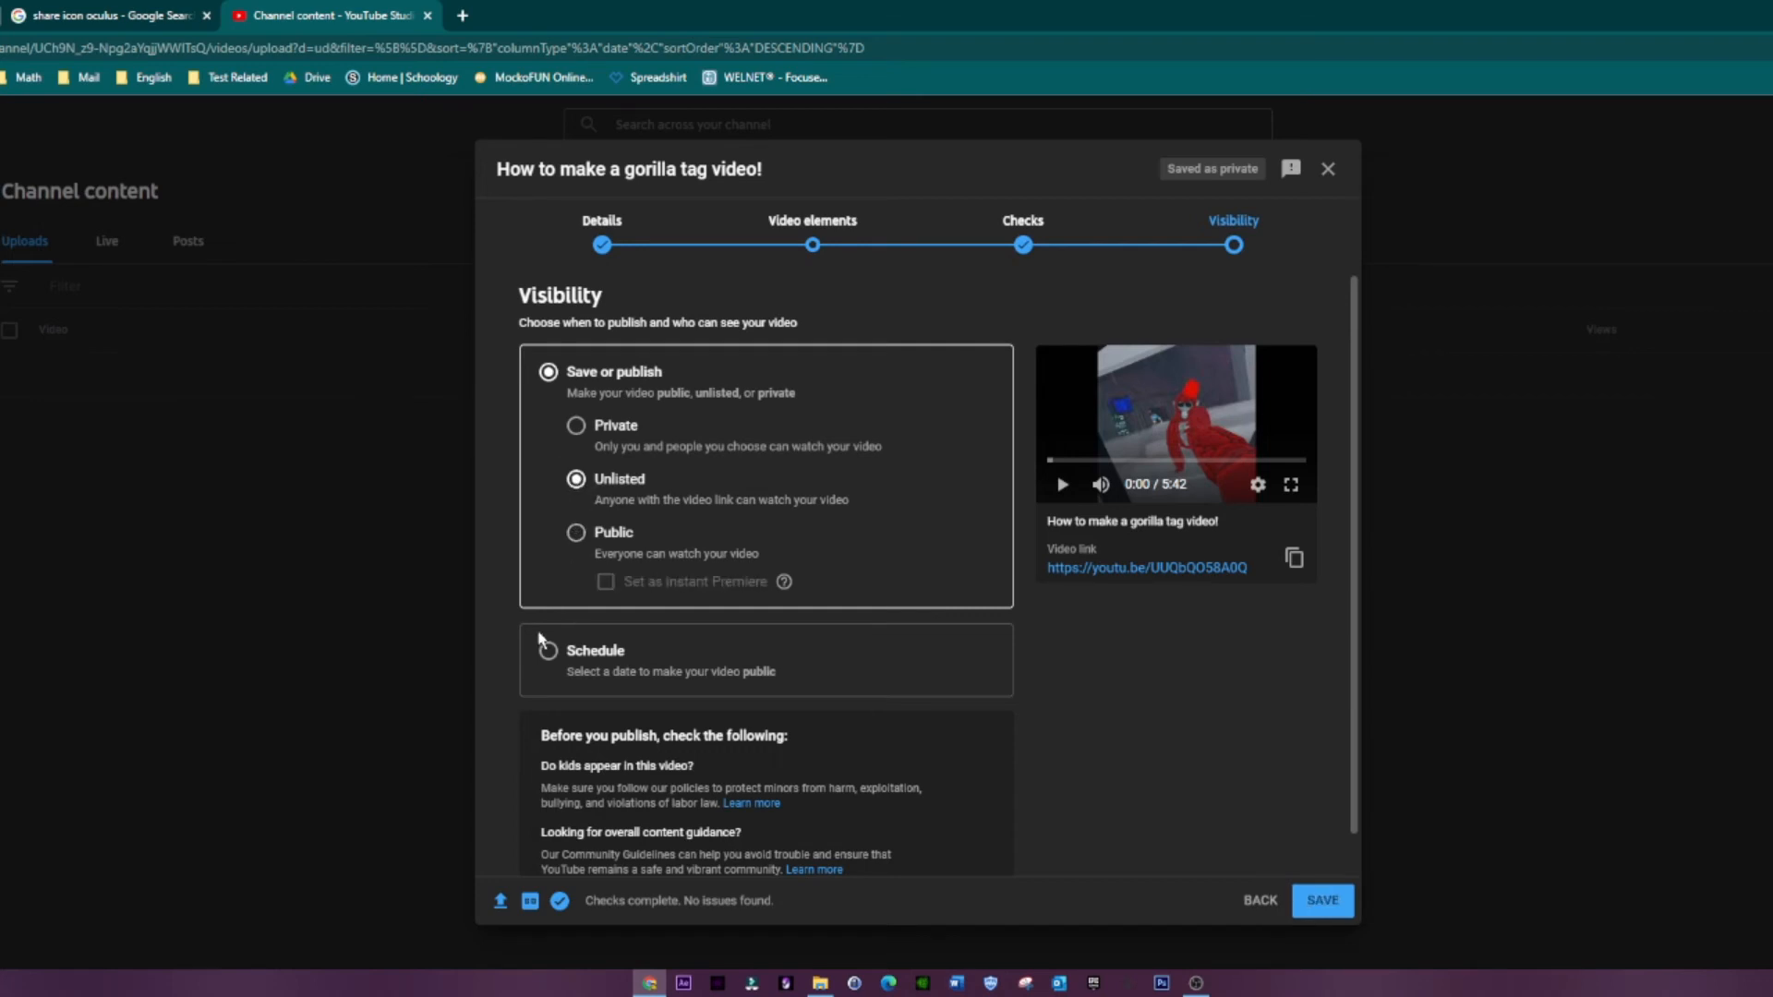
double_click(549, 658)
click(549, 658)
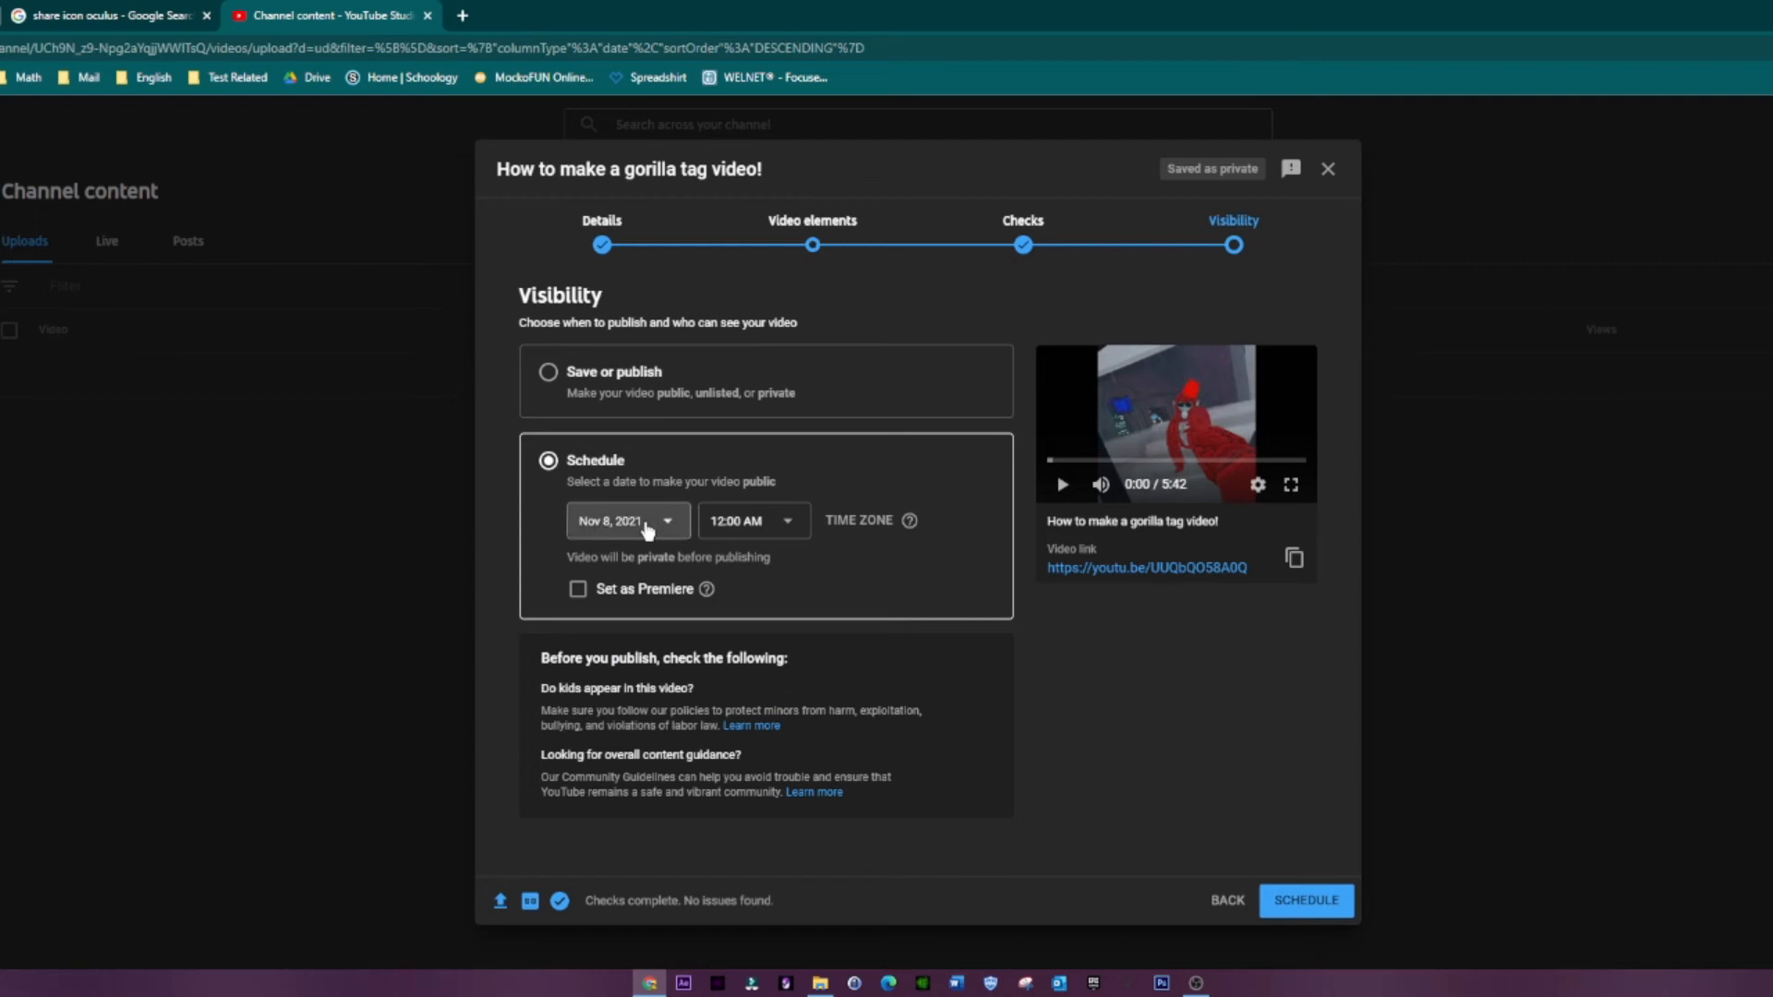
drag(646, 524, 580, 484)
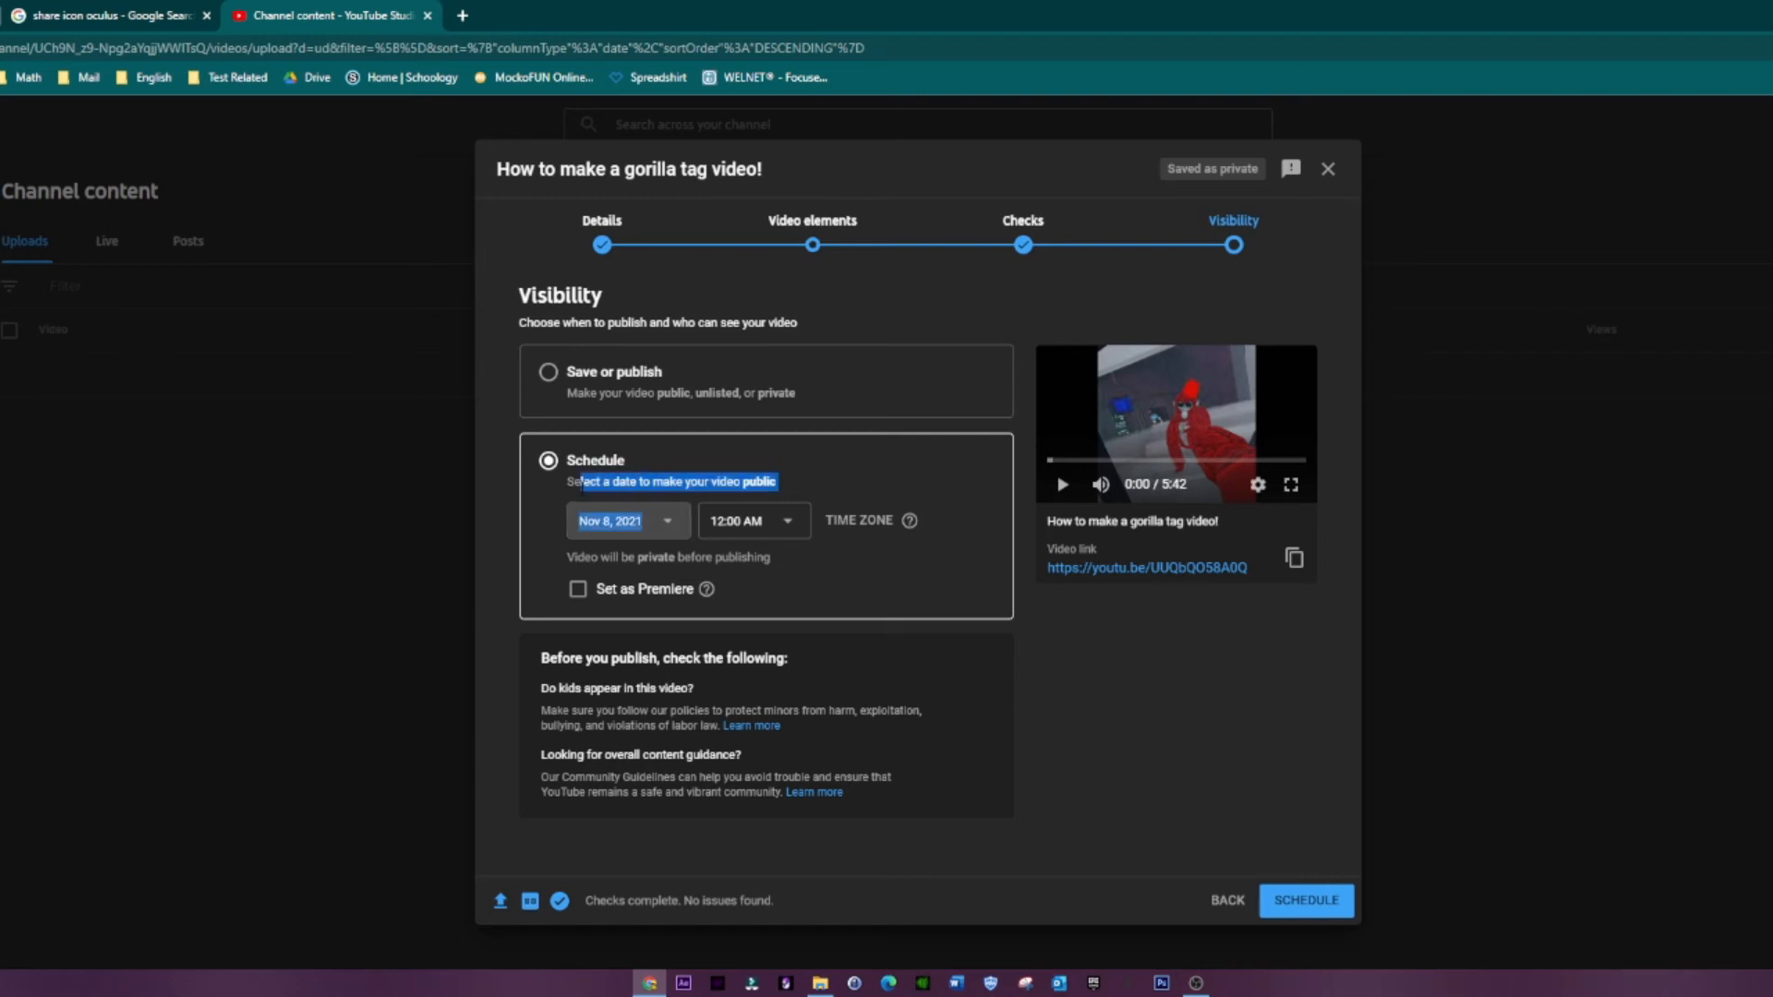
click(549, 466)
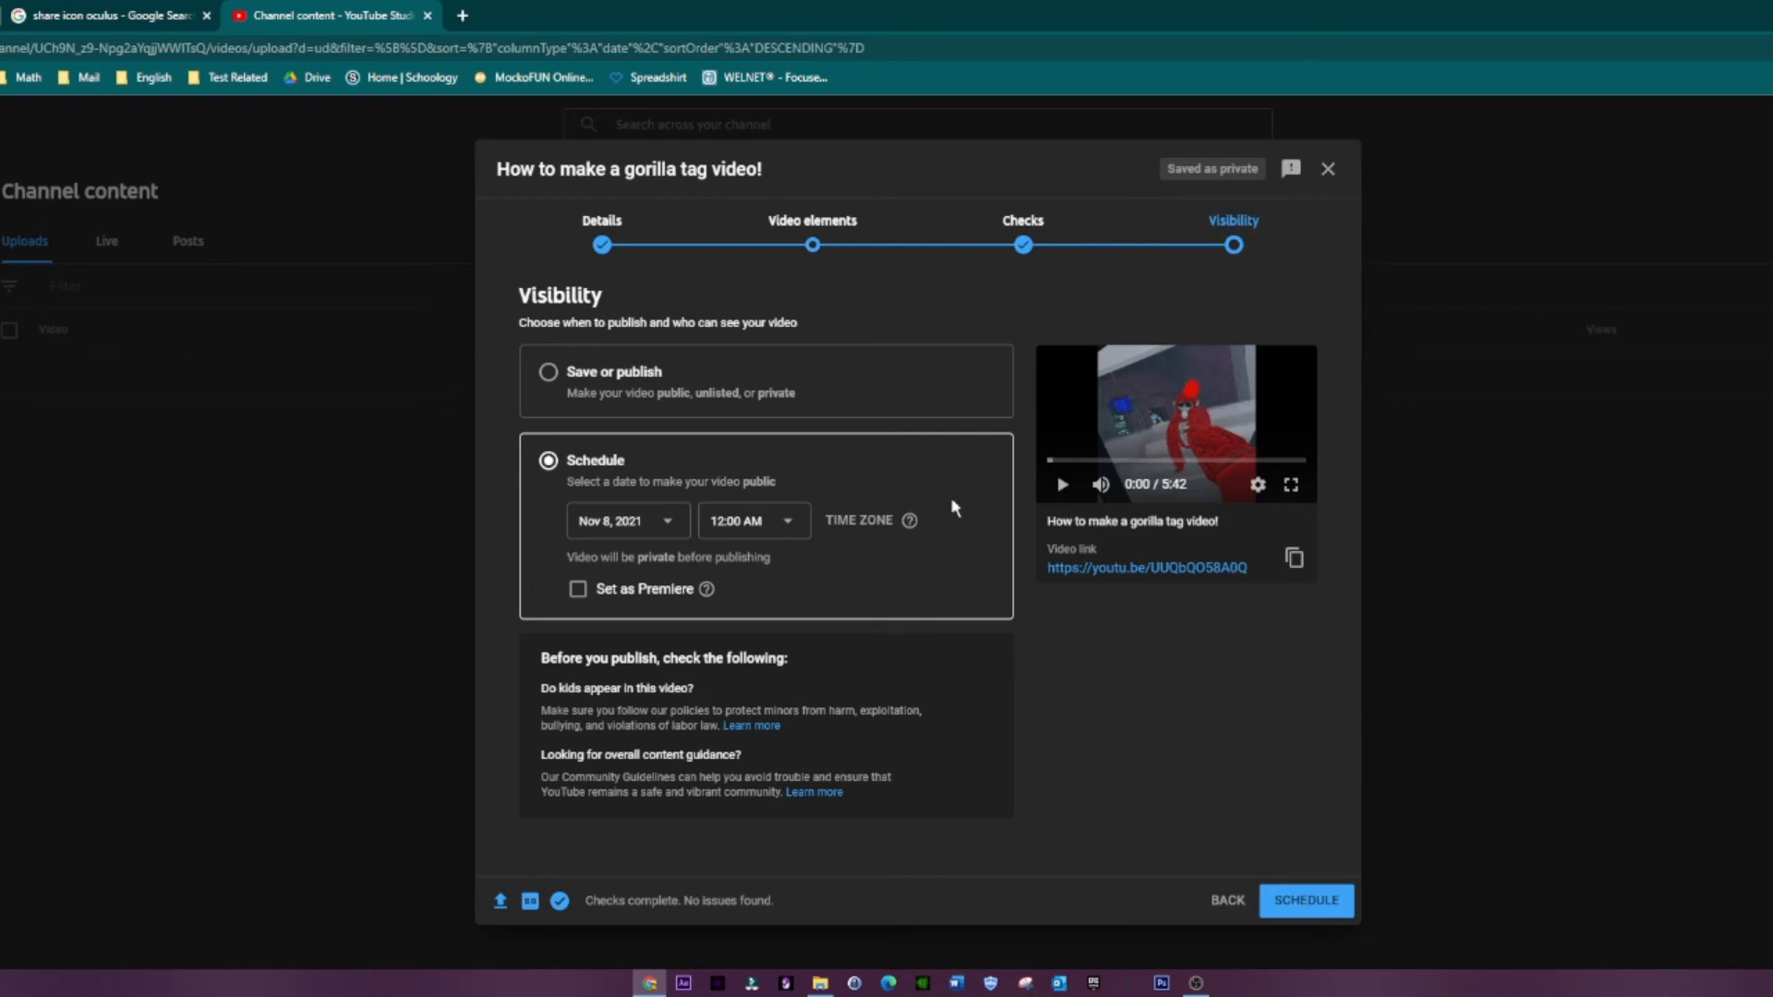
Step: Return to the video's details and close the YouTube Studio tab
click(630, 242)
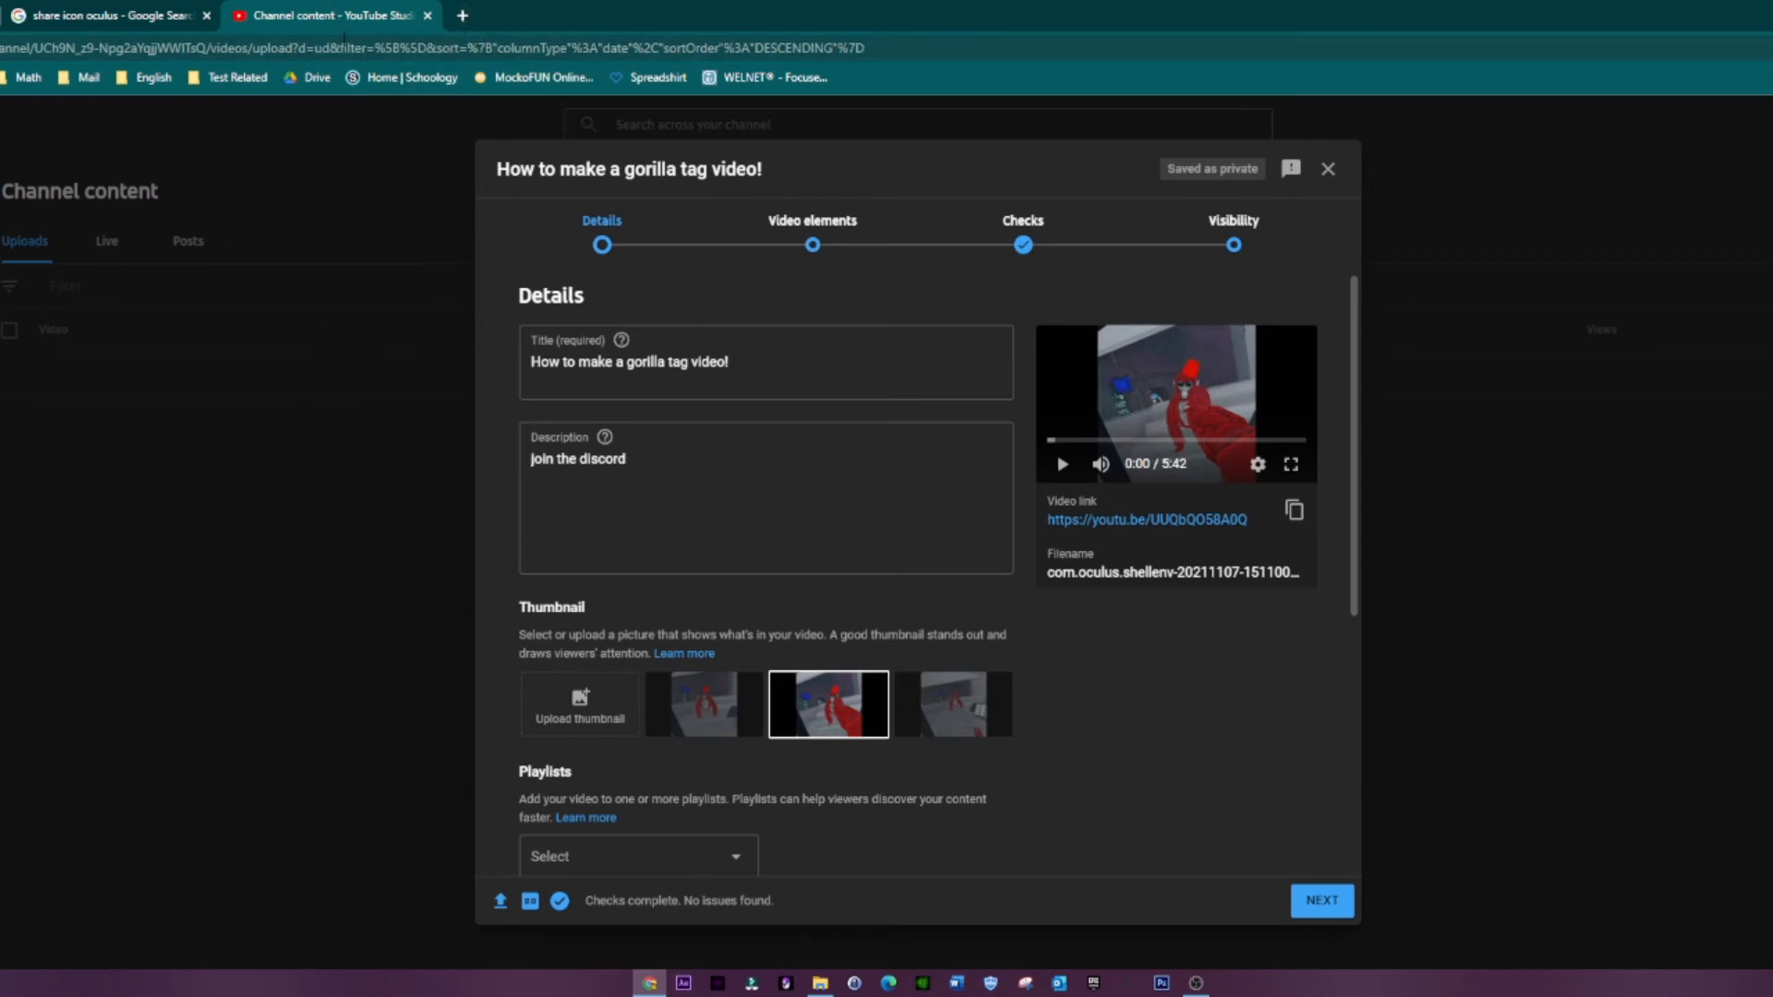
click(427, 15)
click(995, 151)
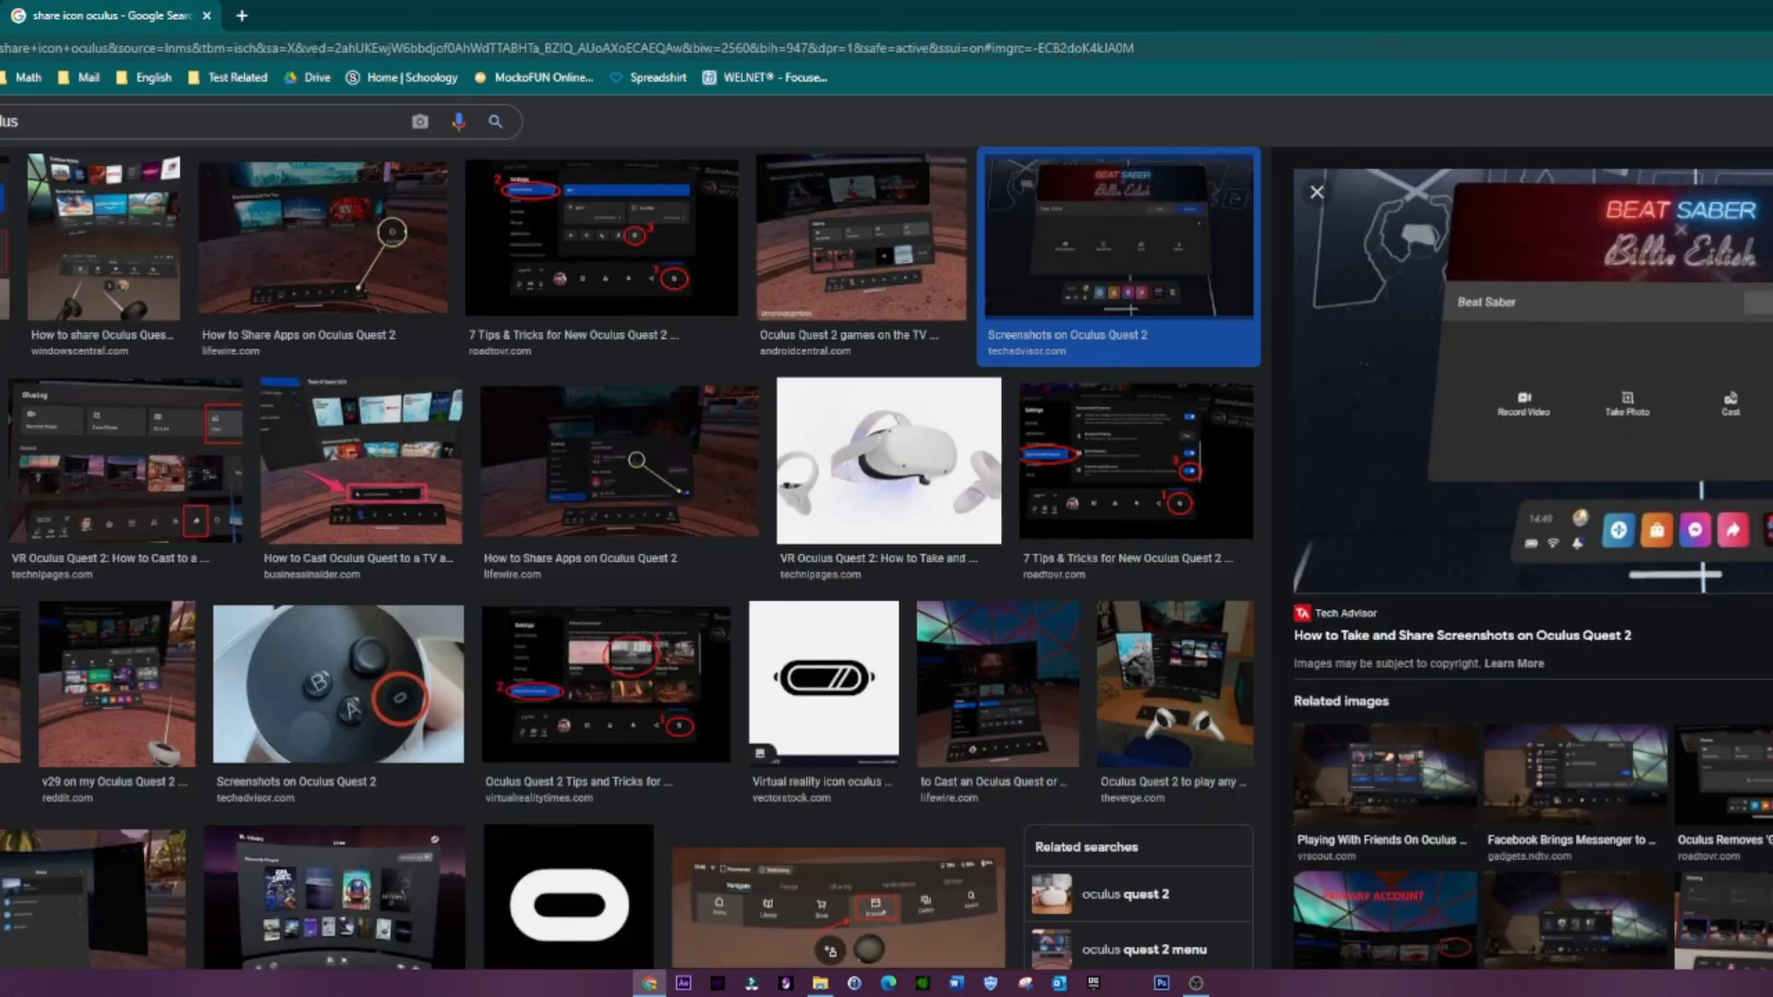
Step: Load the Picsart editor website in the remaining browser tab
click(278, 46)
key(BackSpace)
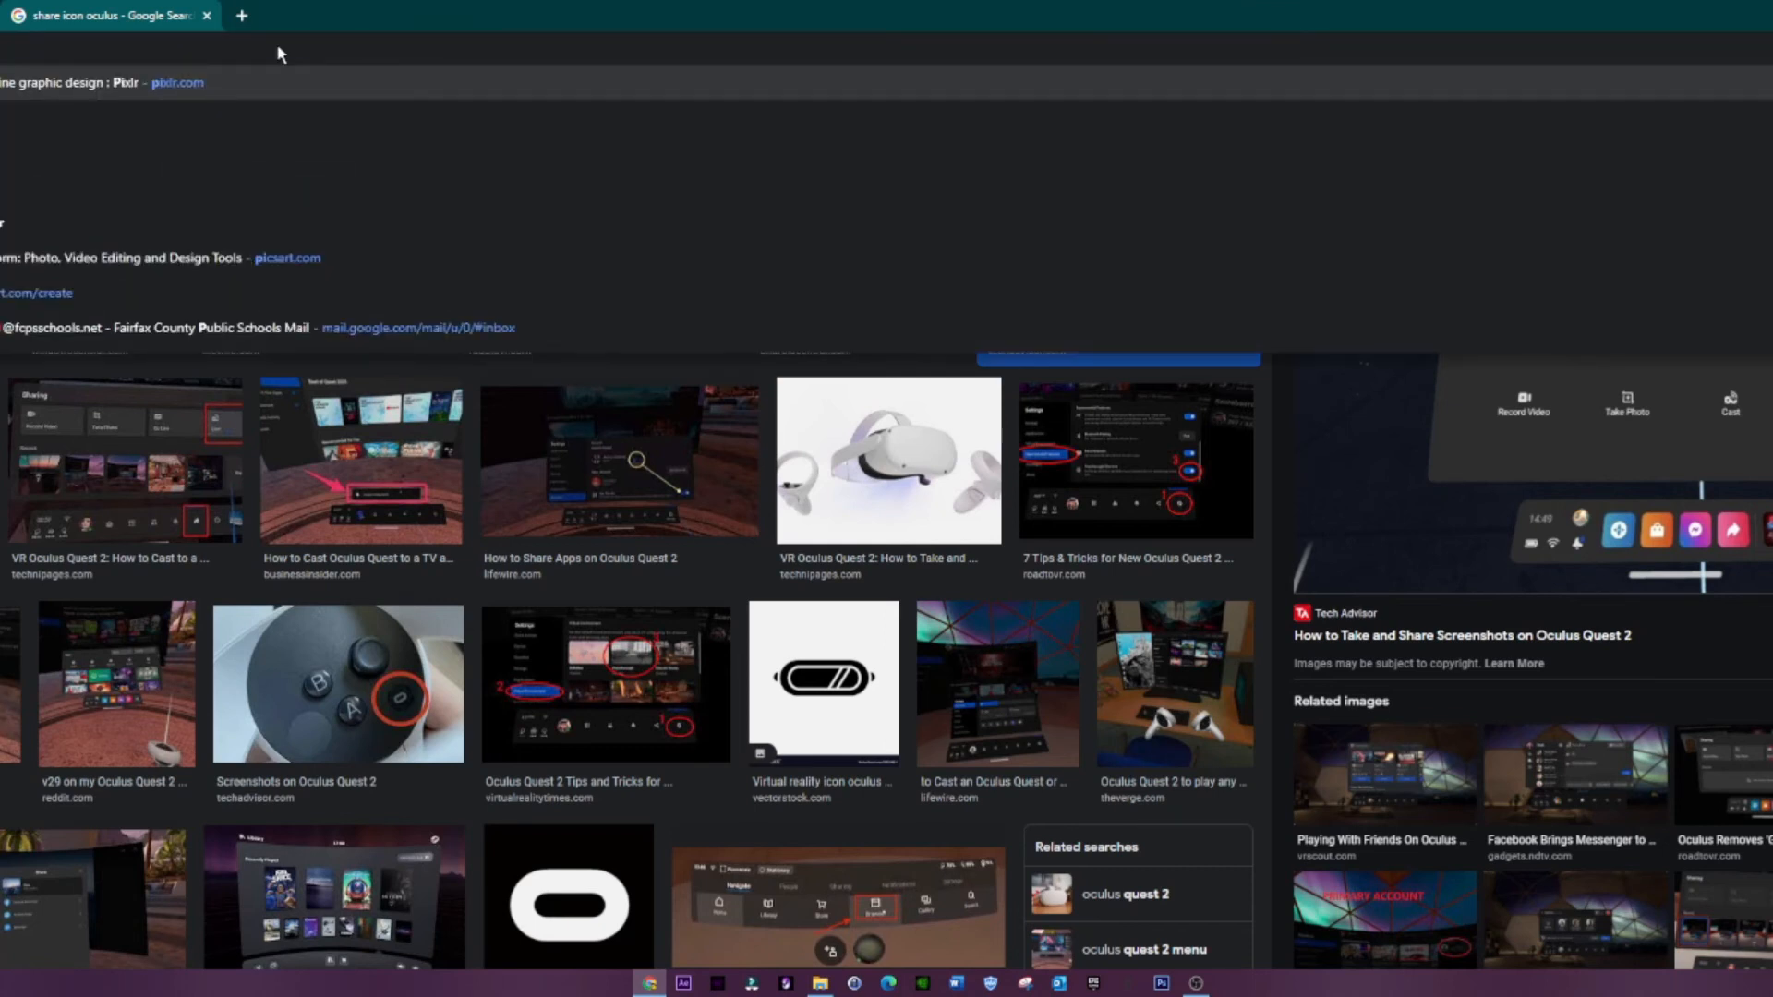
key(Escape)
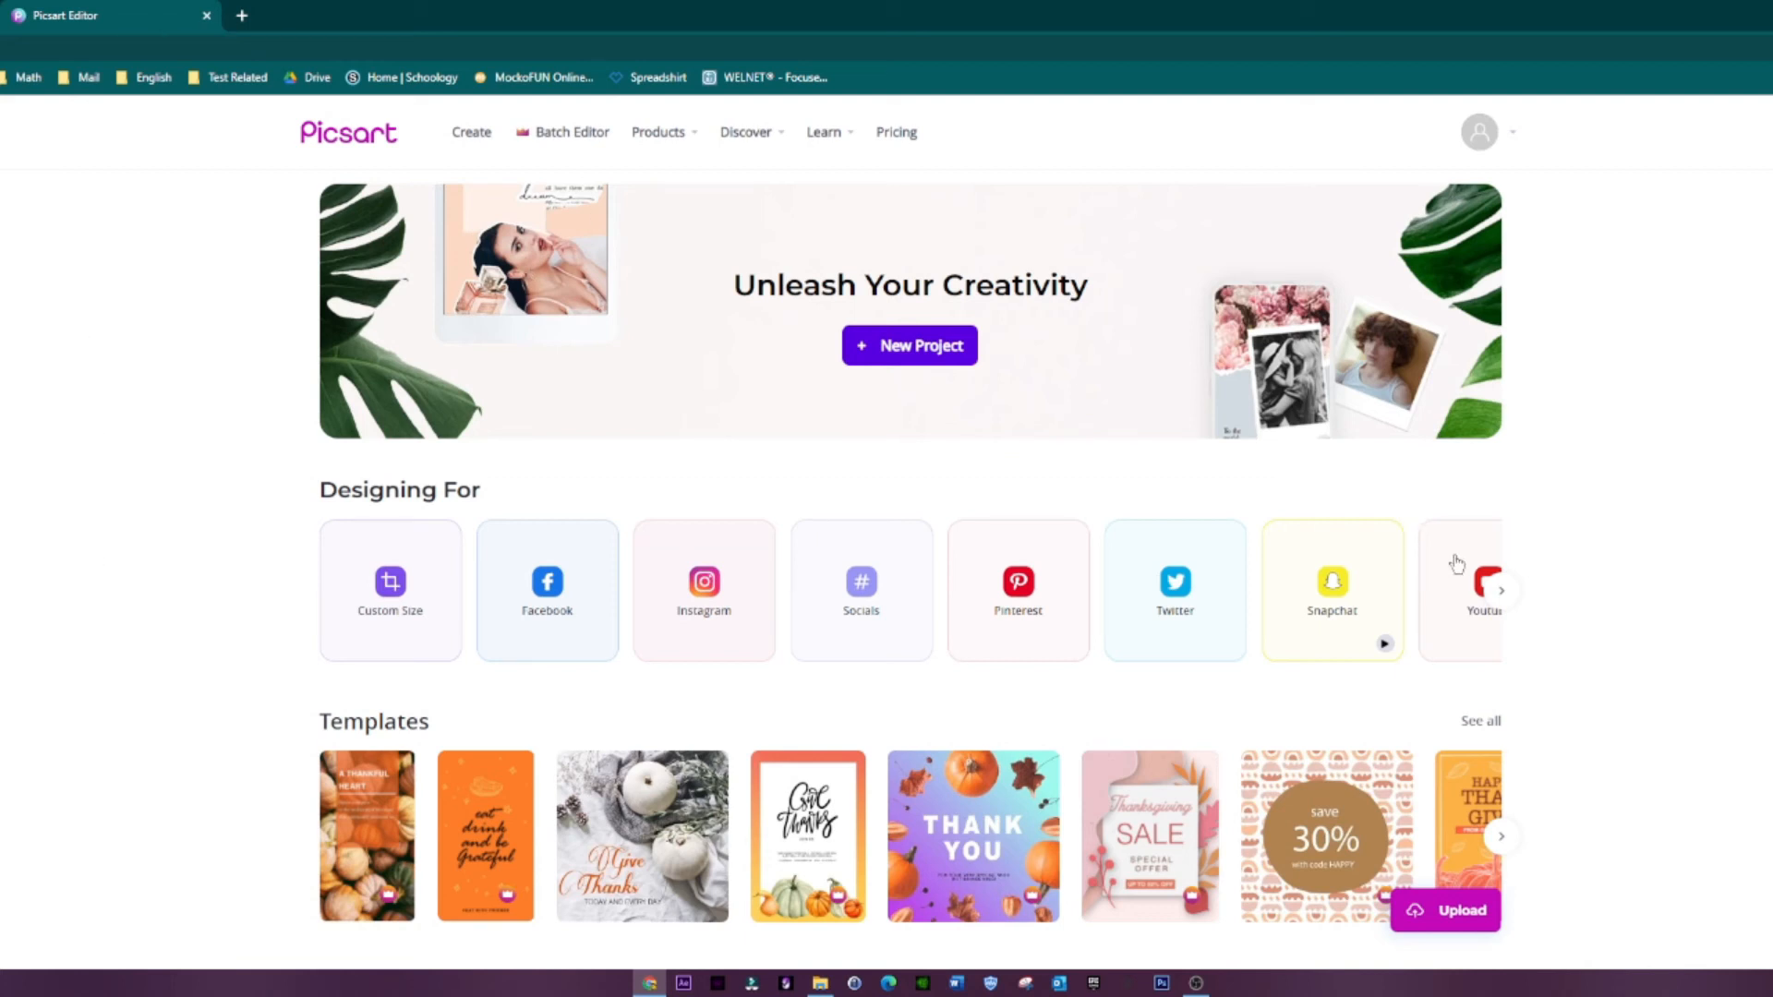
Step: Find the YouTube formats under Designing For and start a blank 2560 x 1440 px YouTube Cover design
drag(1409, 574, 1590, 639)
click(321, 593)
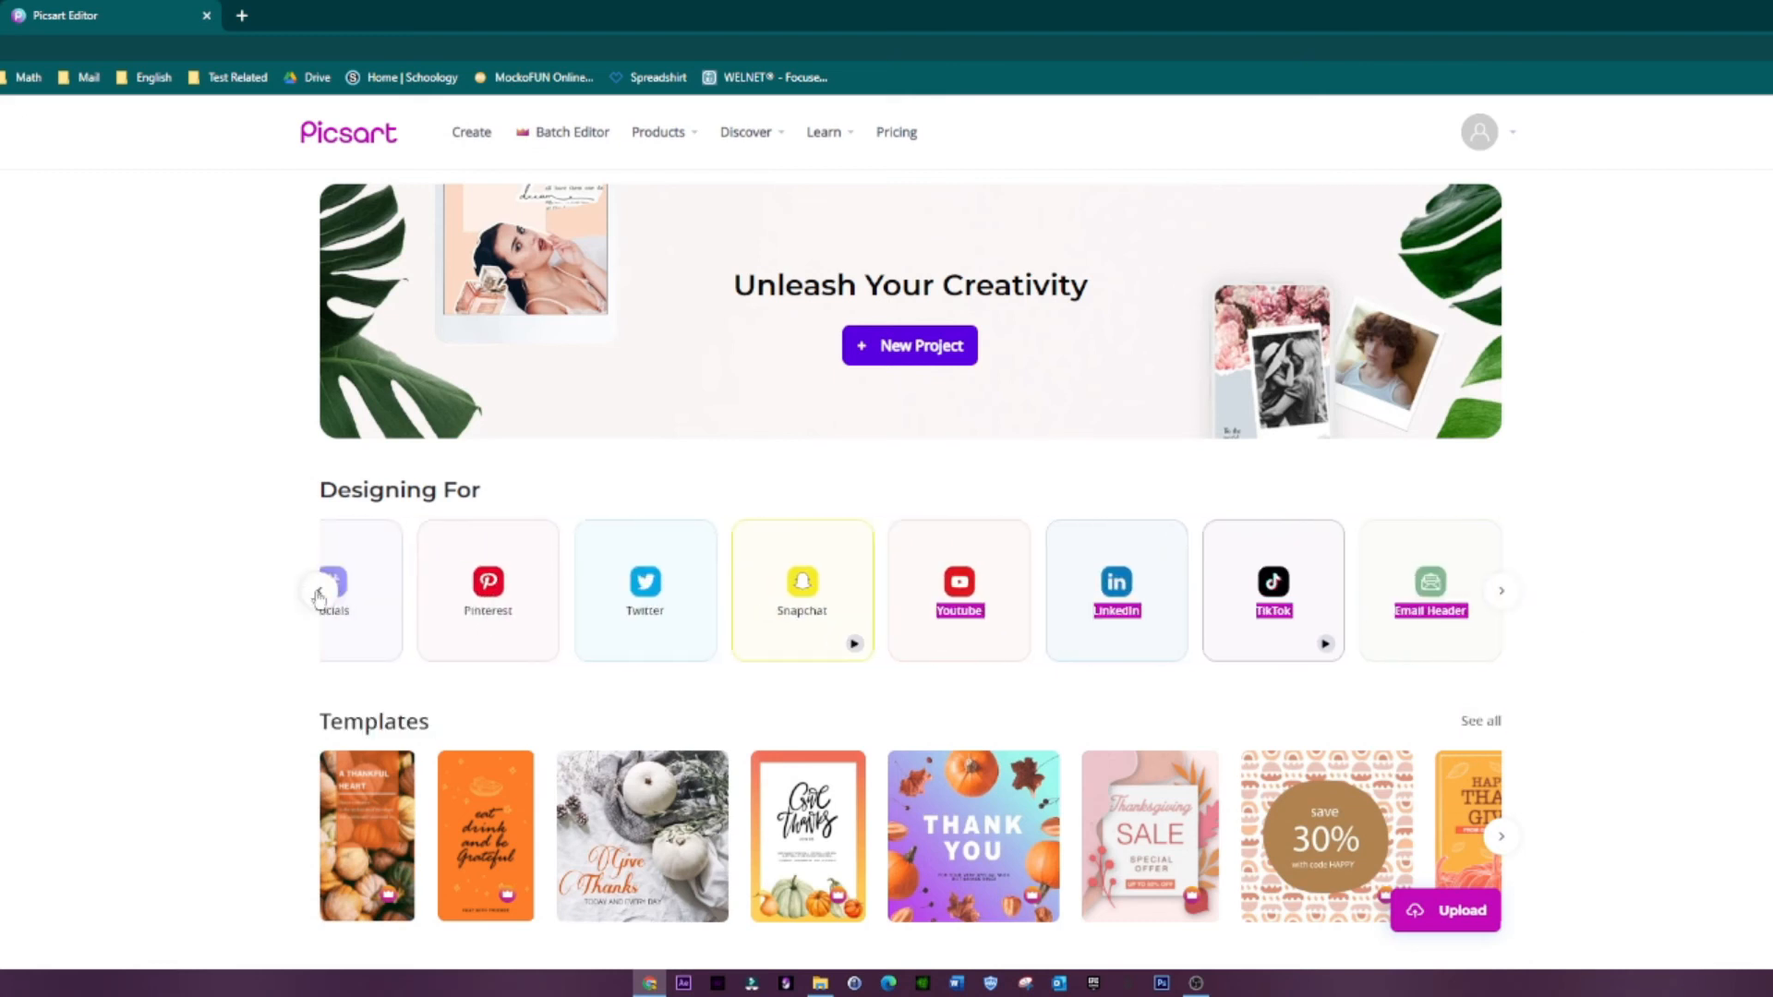
click(321, 593)
click(321, 592)
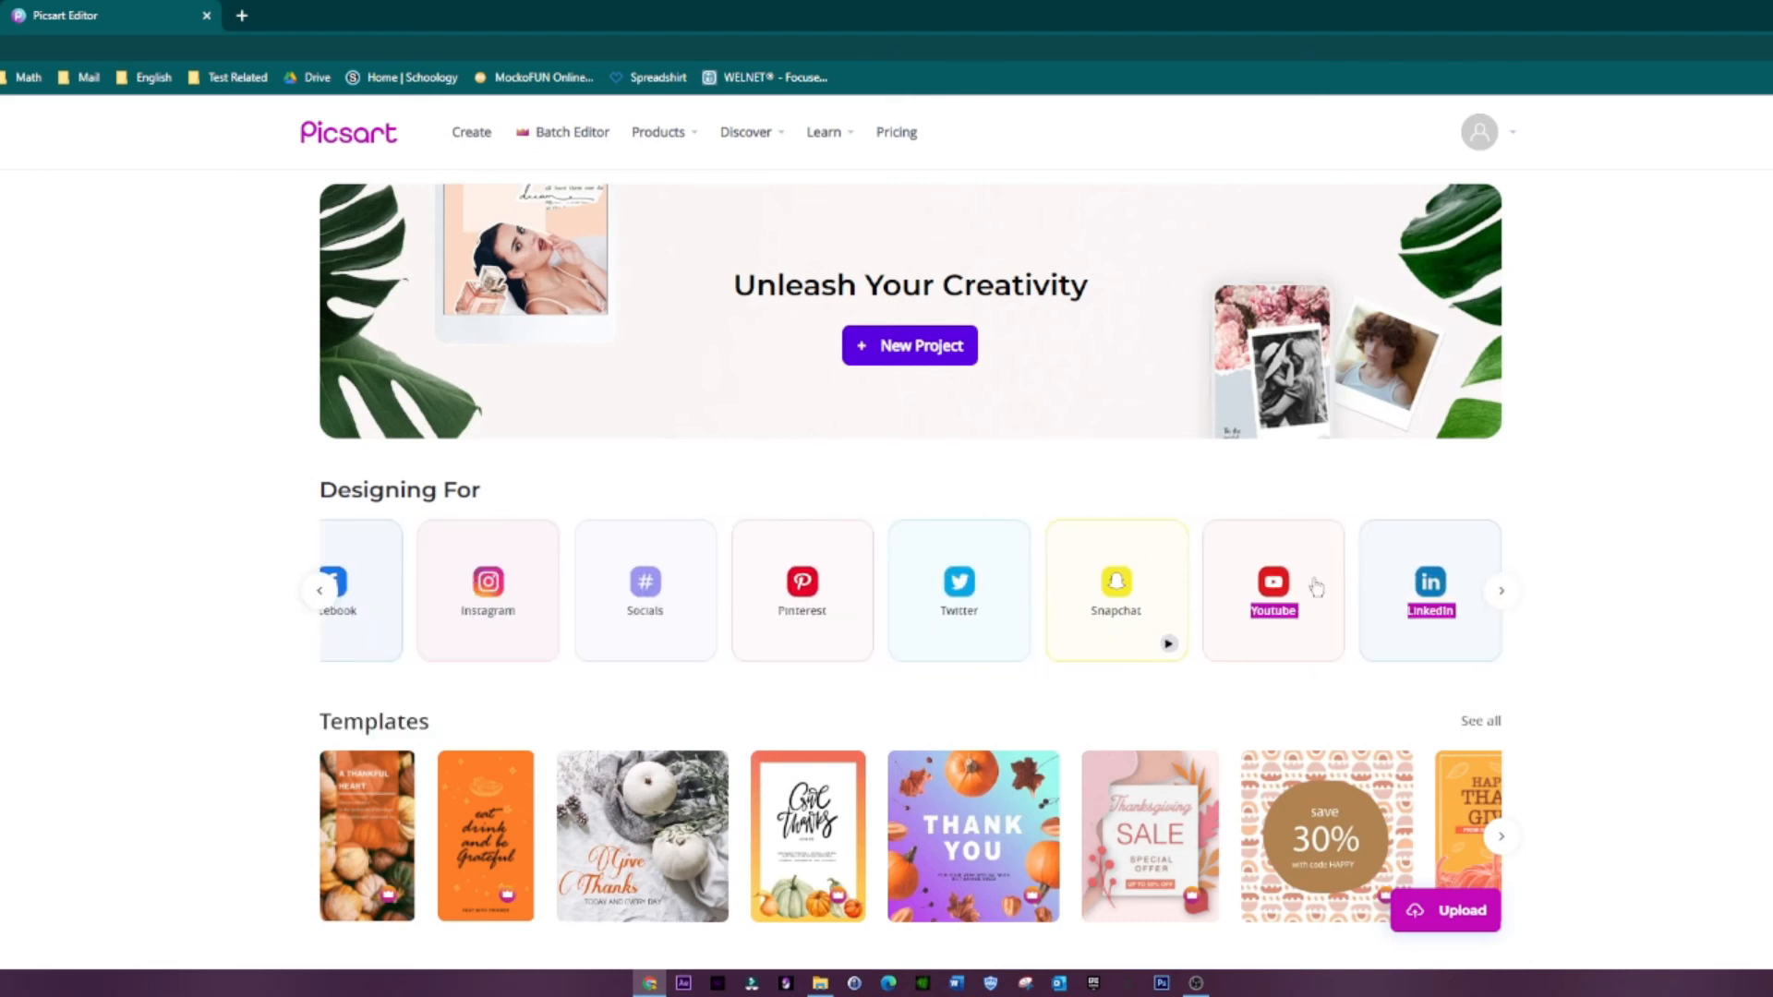
click(1338, 498)
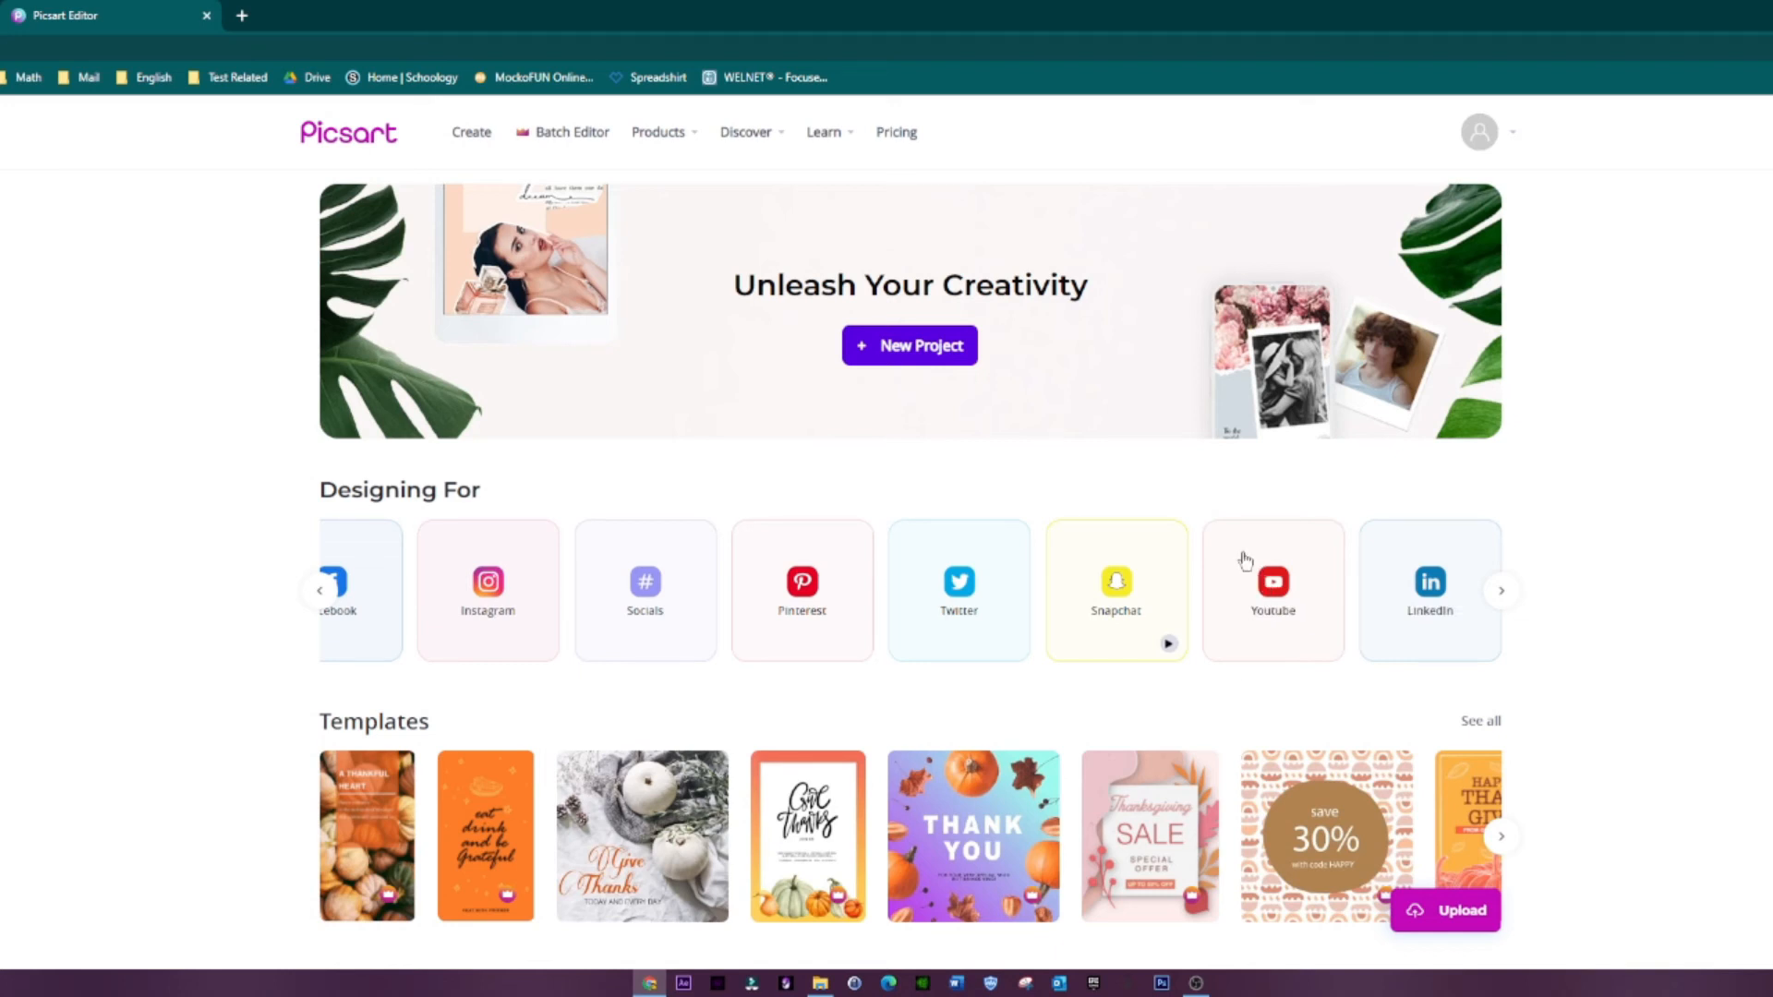
click(1246, 560)
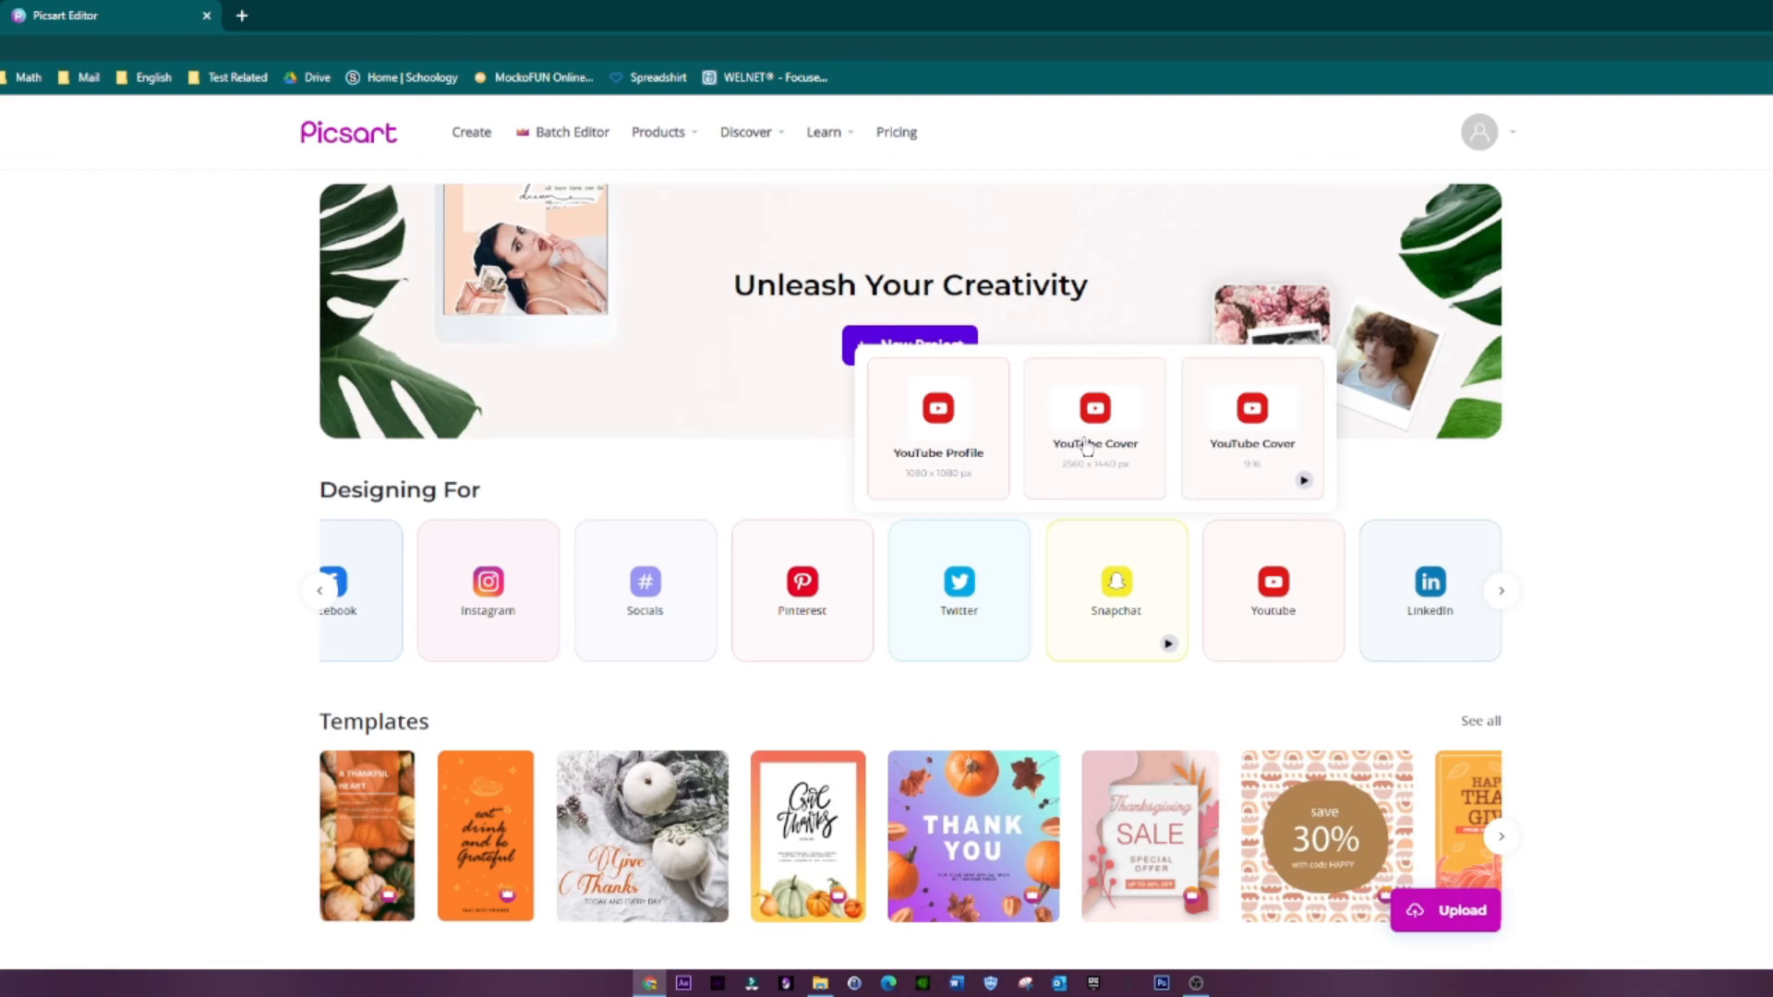
click(1087, 447)
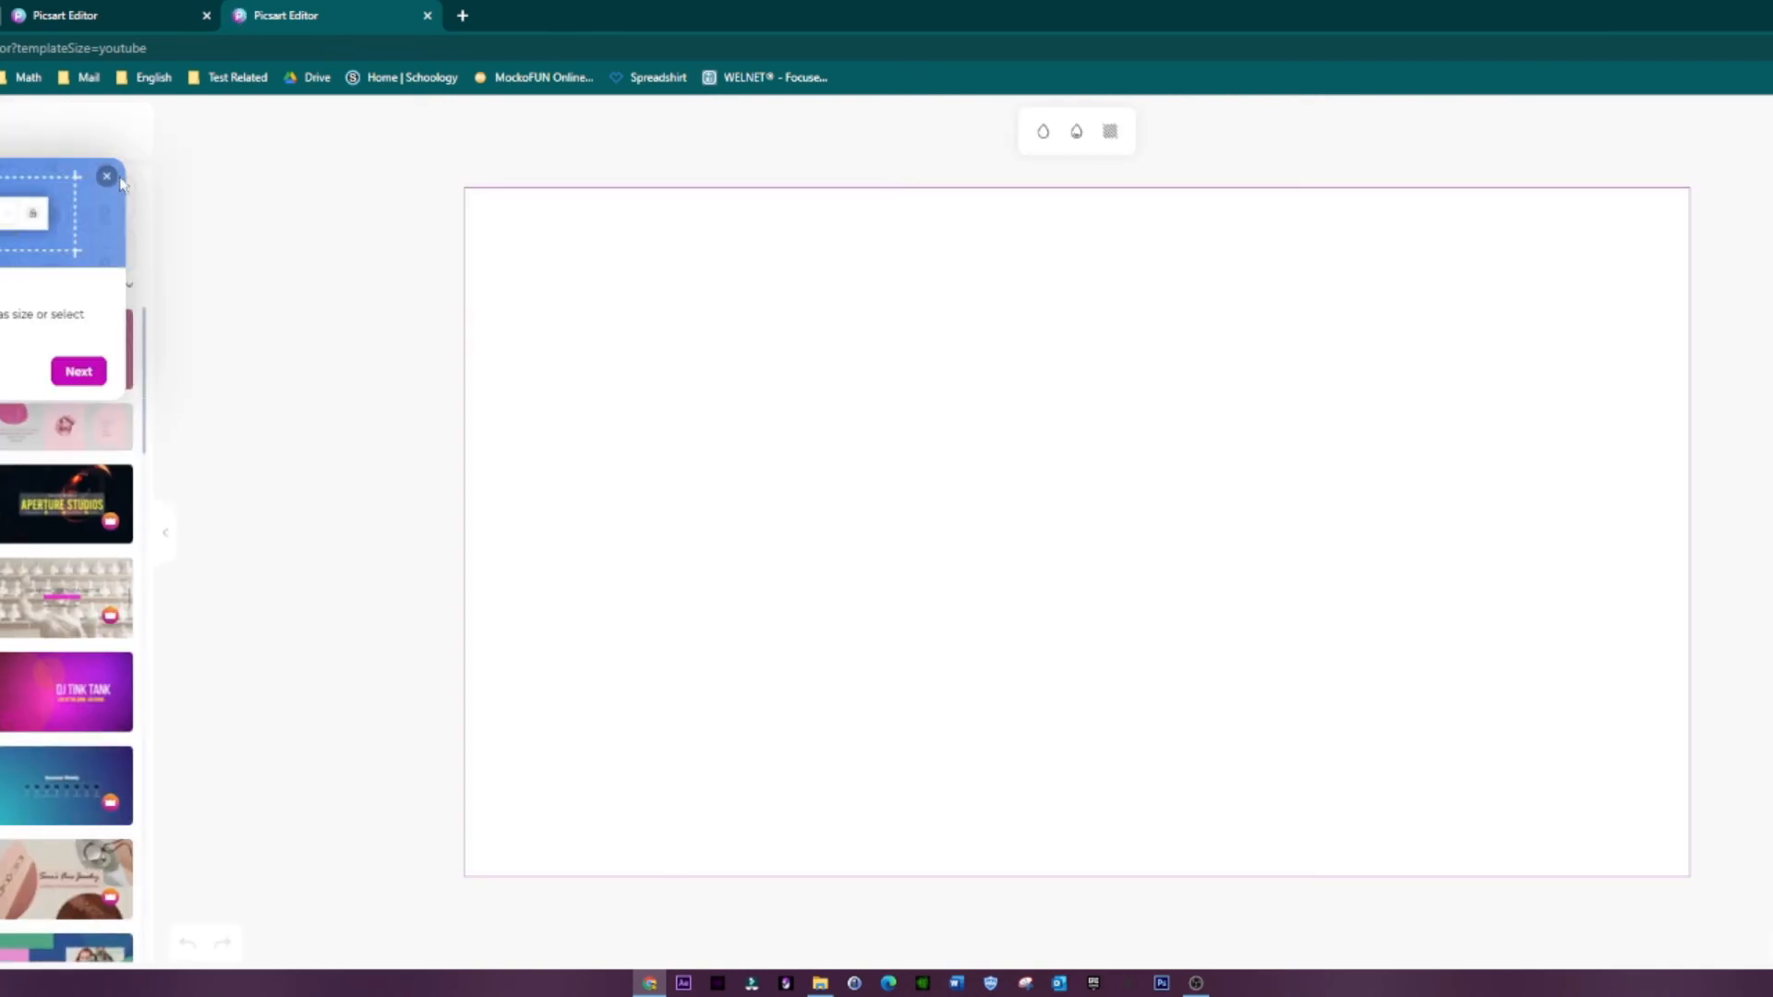
Step: Dismiss the introductory tour and upload the picture MEOW MEOW MEOW MEOW.PNG to the design
click(54, 372)
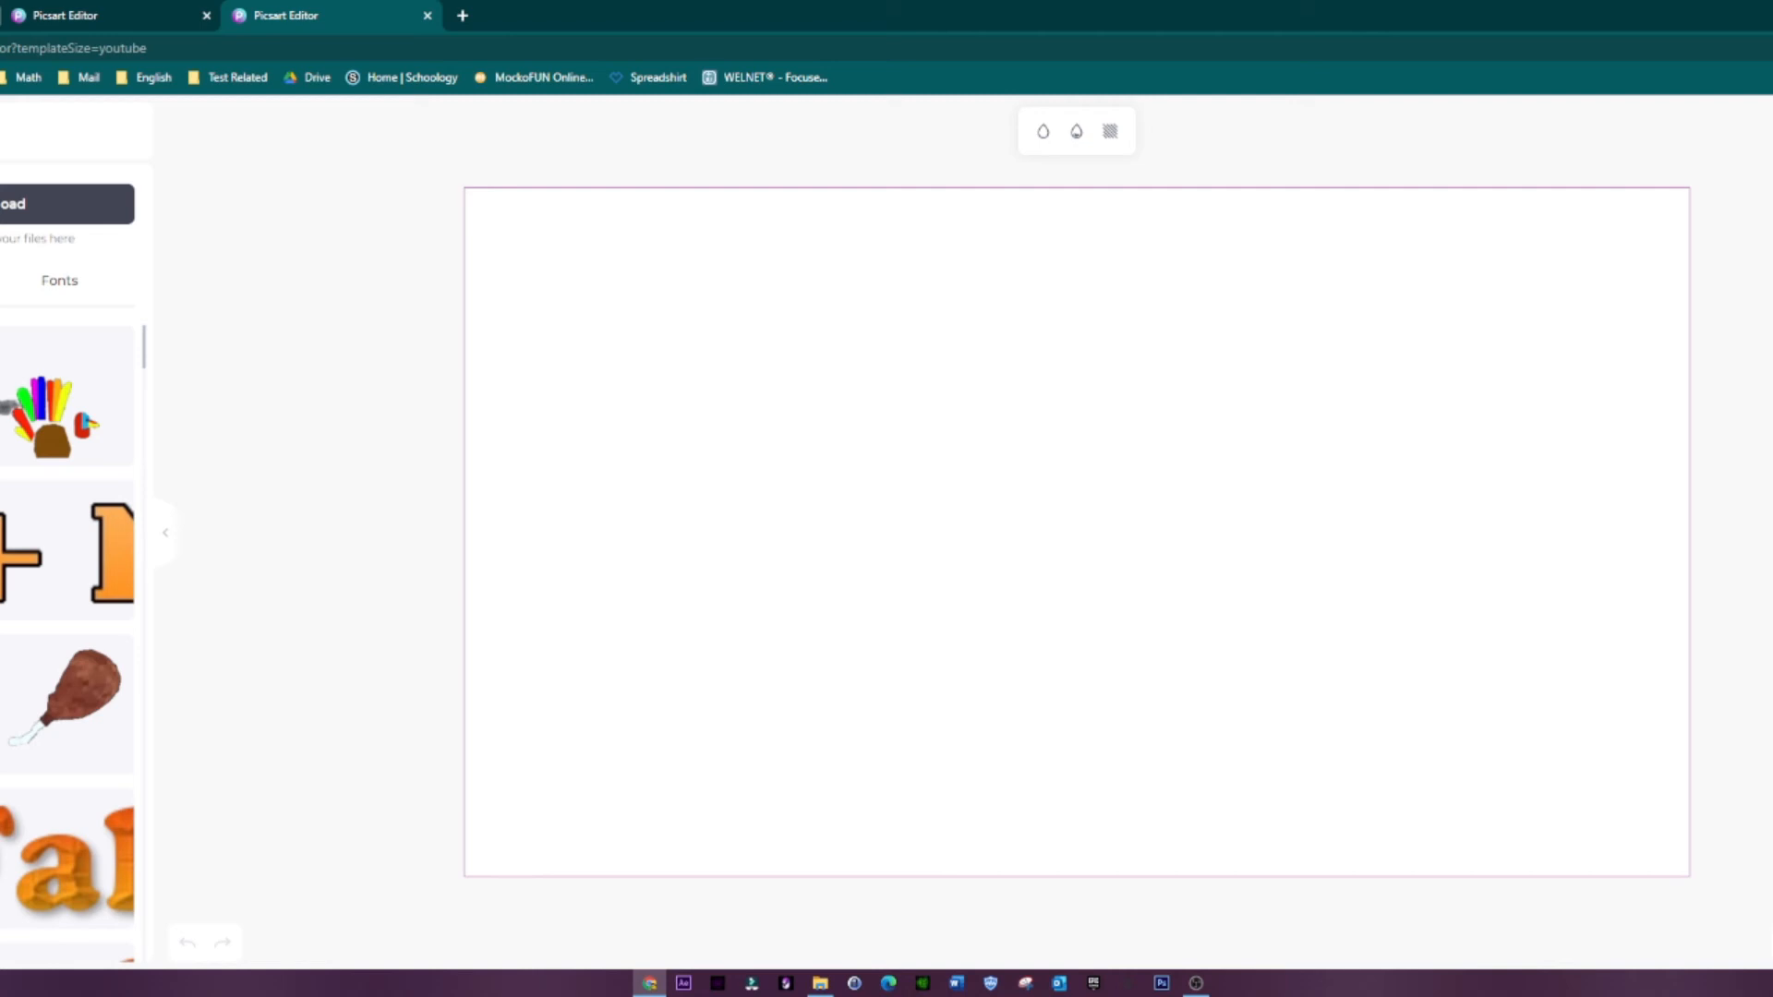
click(13, 204)
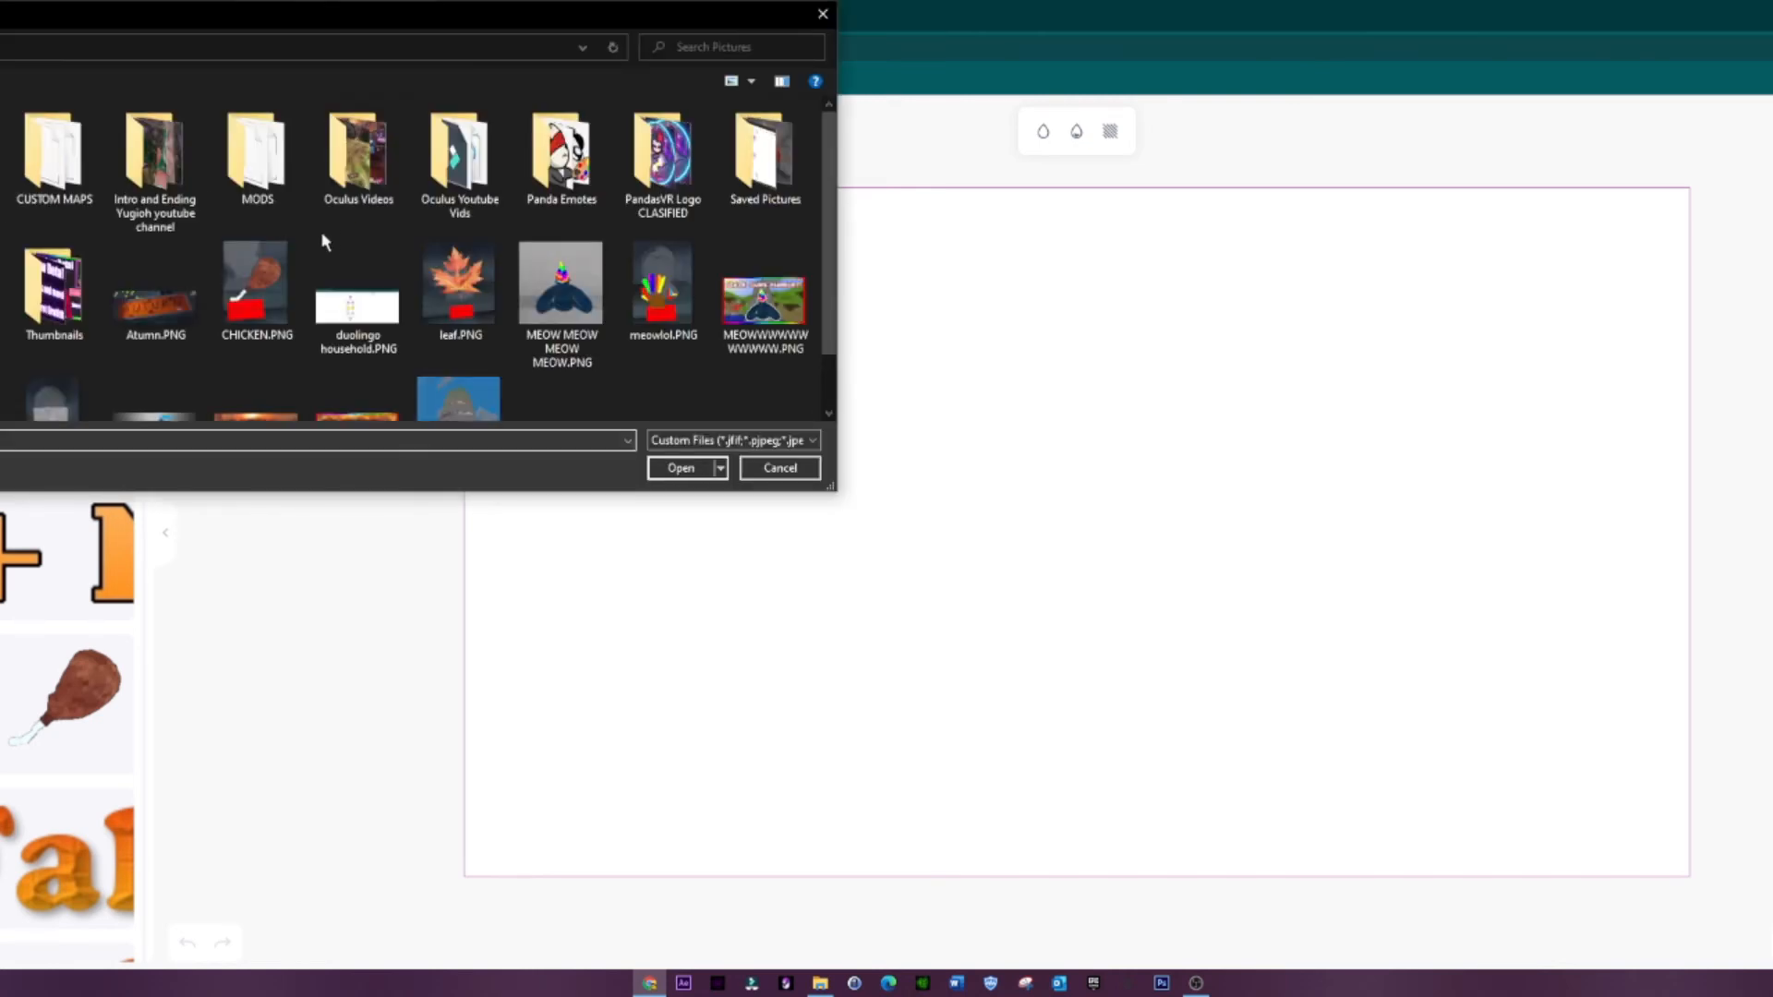
scroll(580, 231, down, 1)
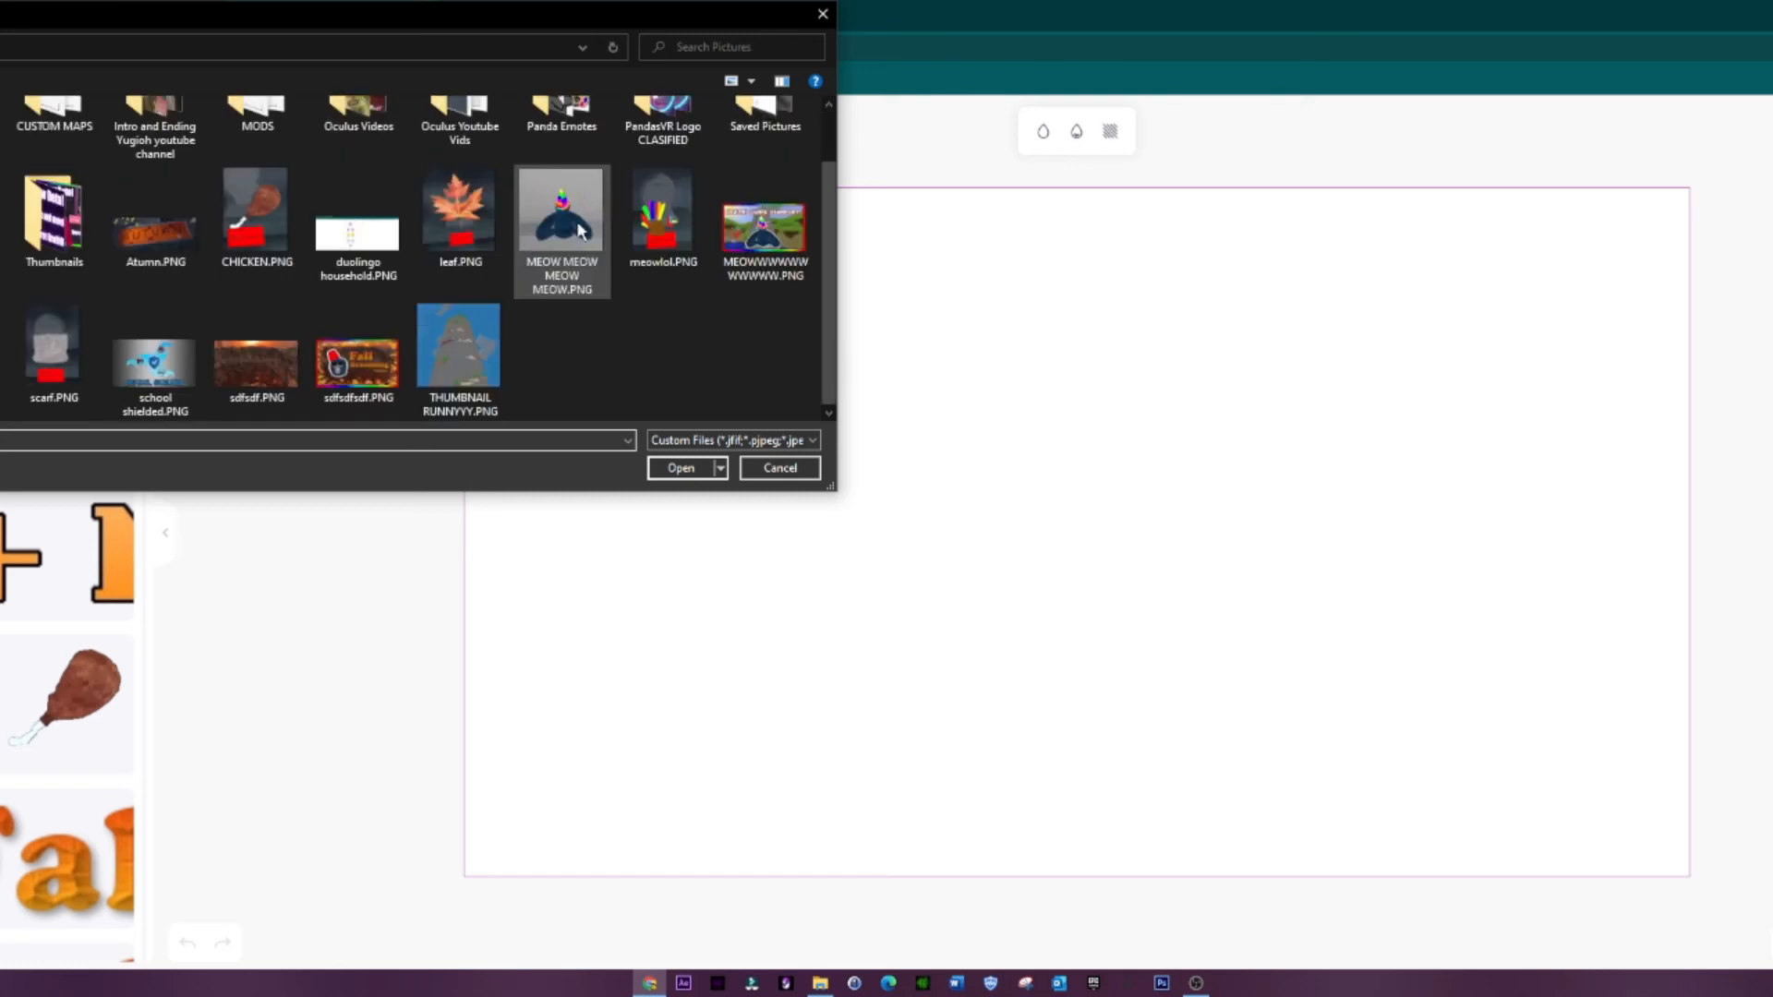
click(584, 242)
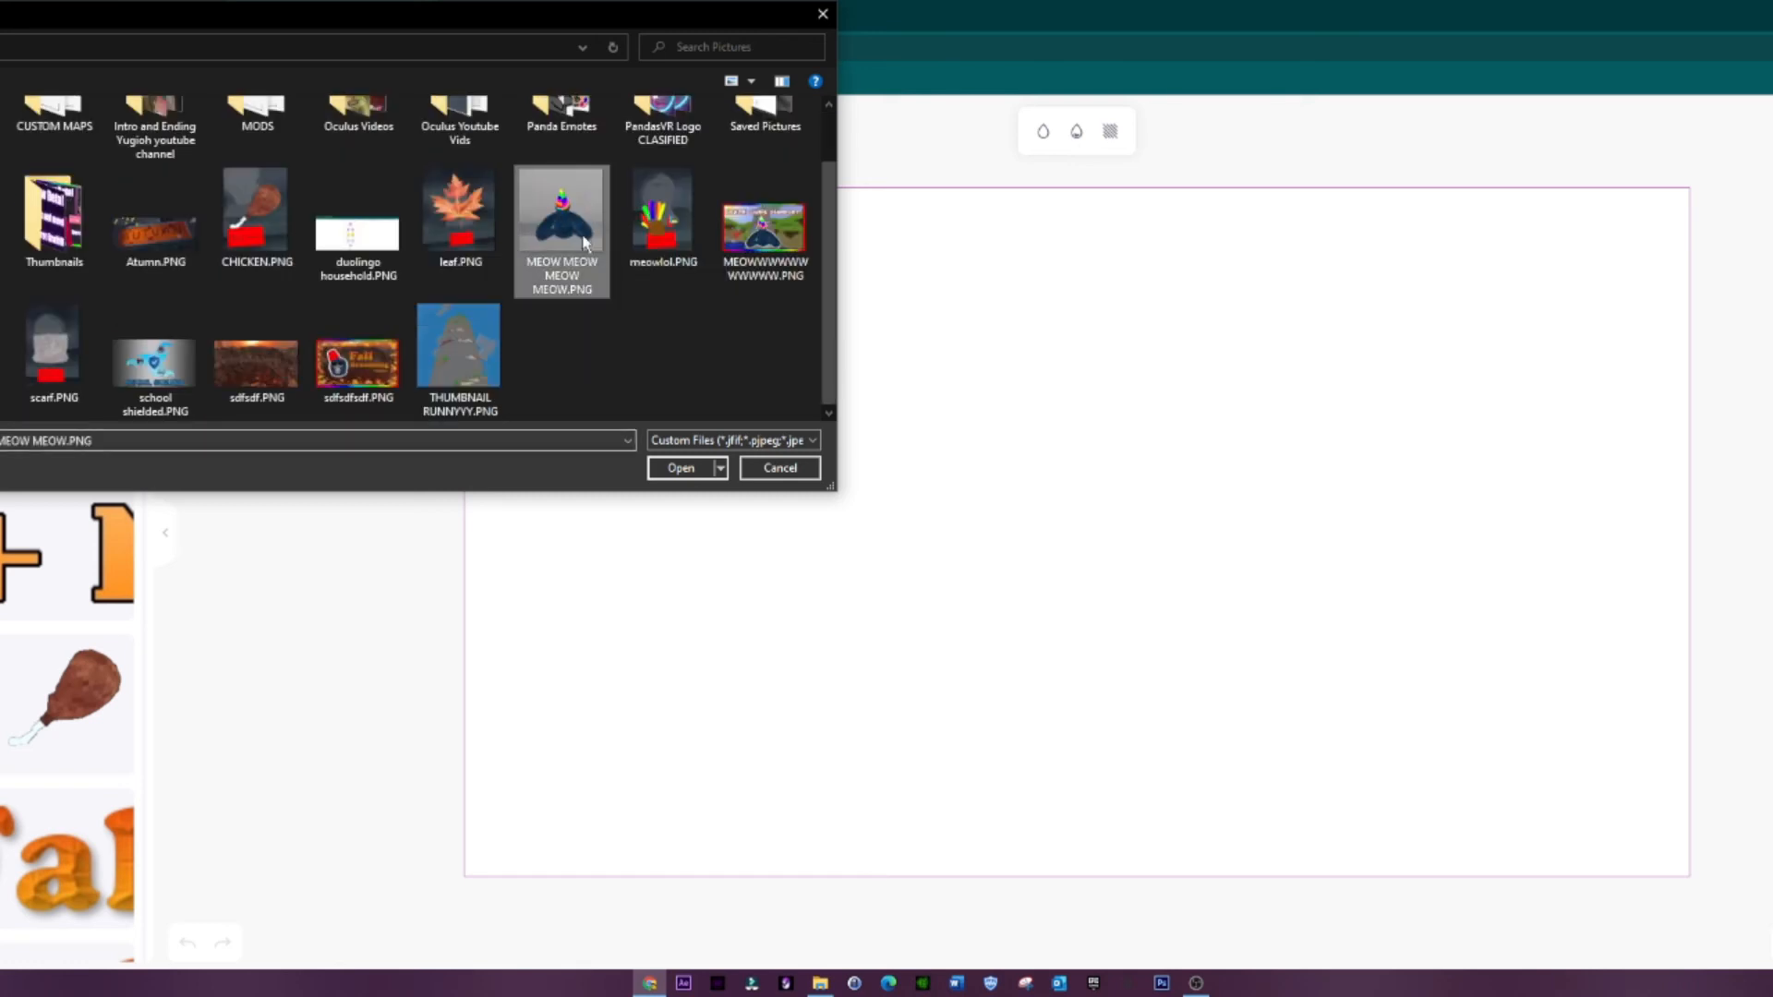
double_click(585, 242)
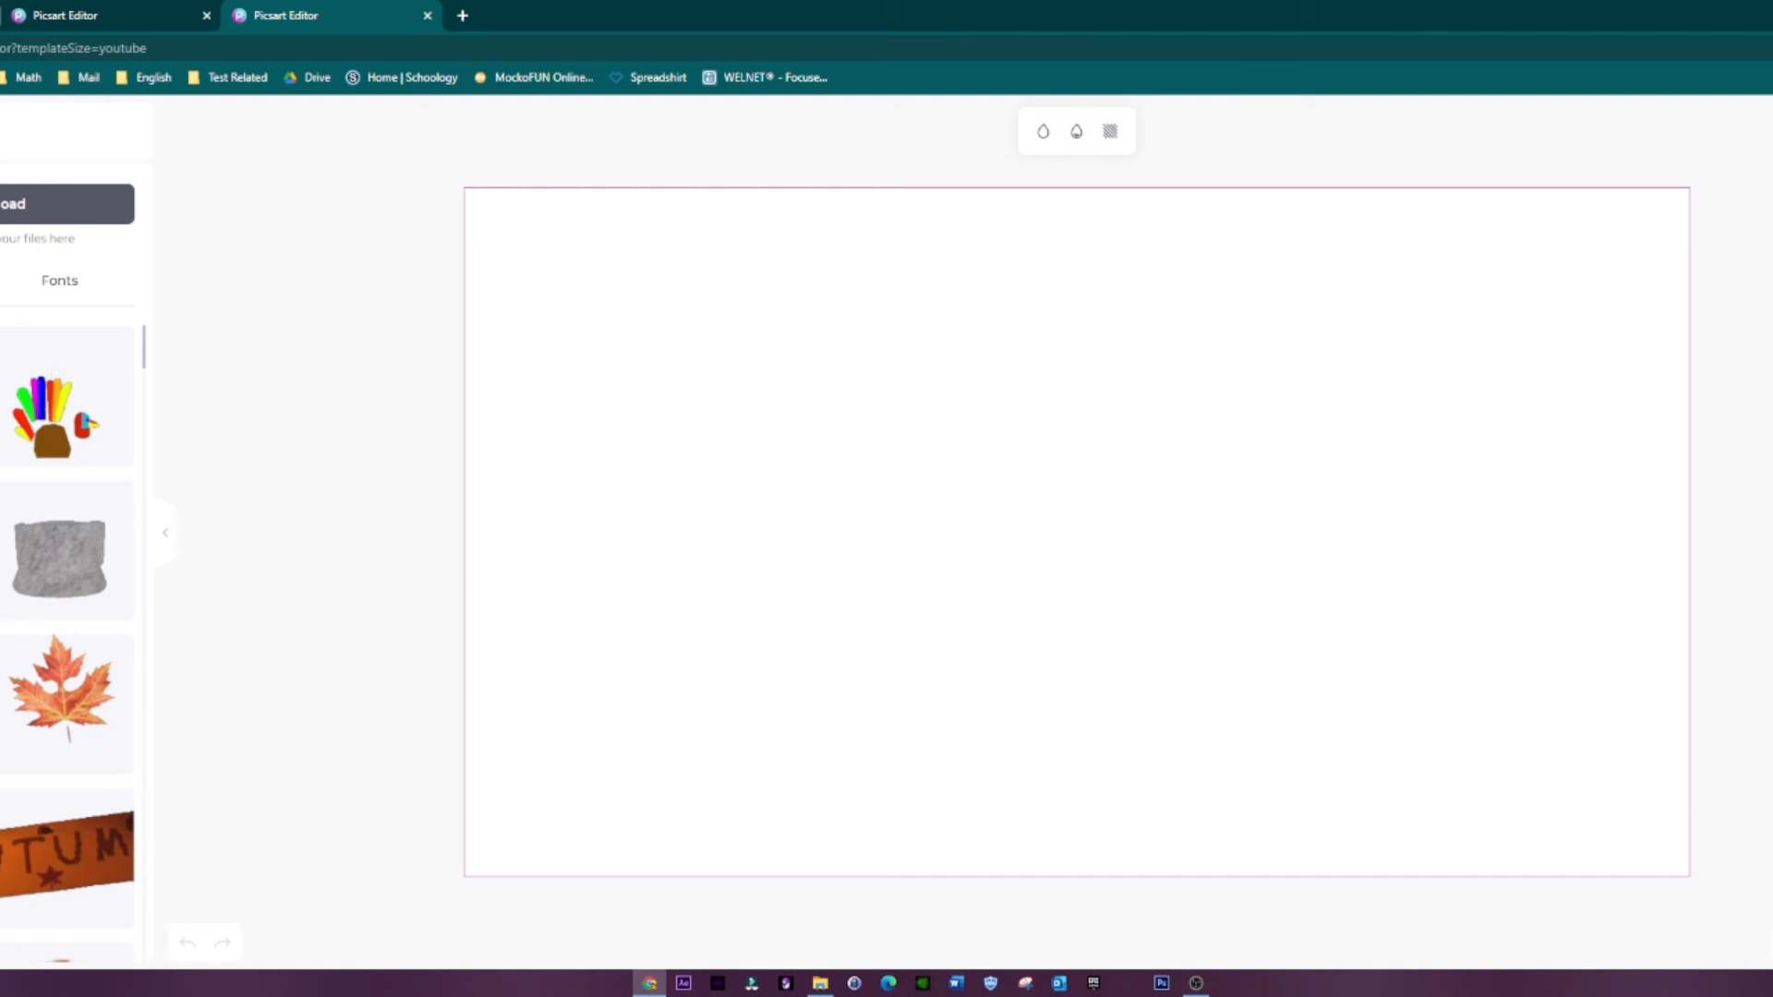
Step: Place the uploaded gorilla picture in the middle of the canvas and dismiss the Photo Editing tip
click(605, 511)
drag(970, 499, 1011, 488)
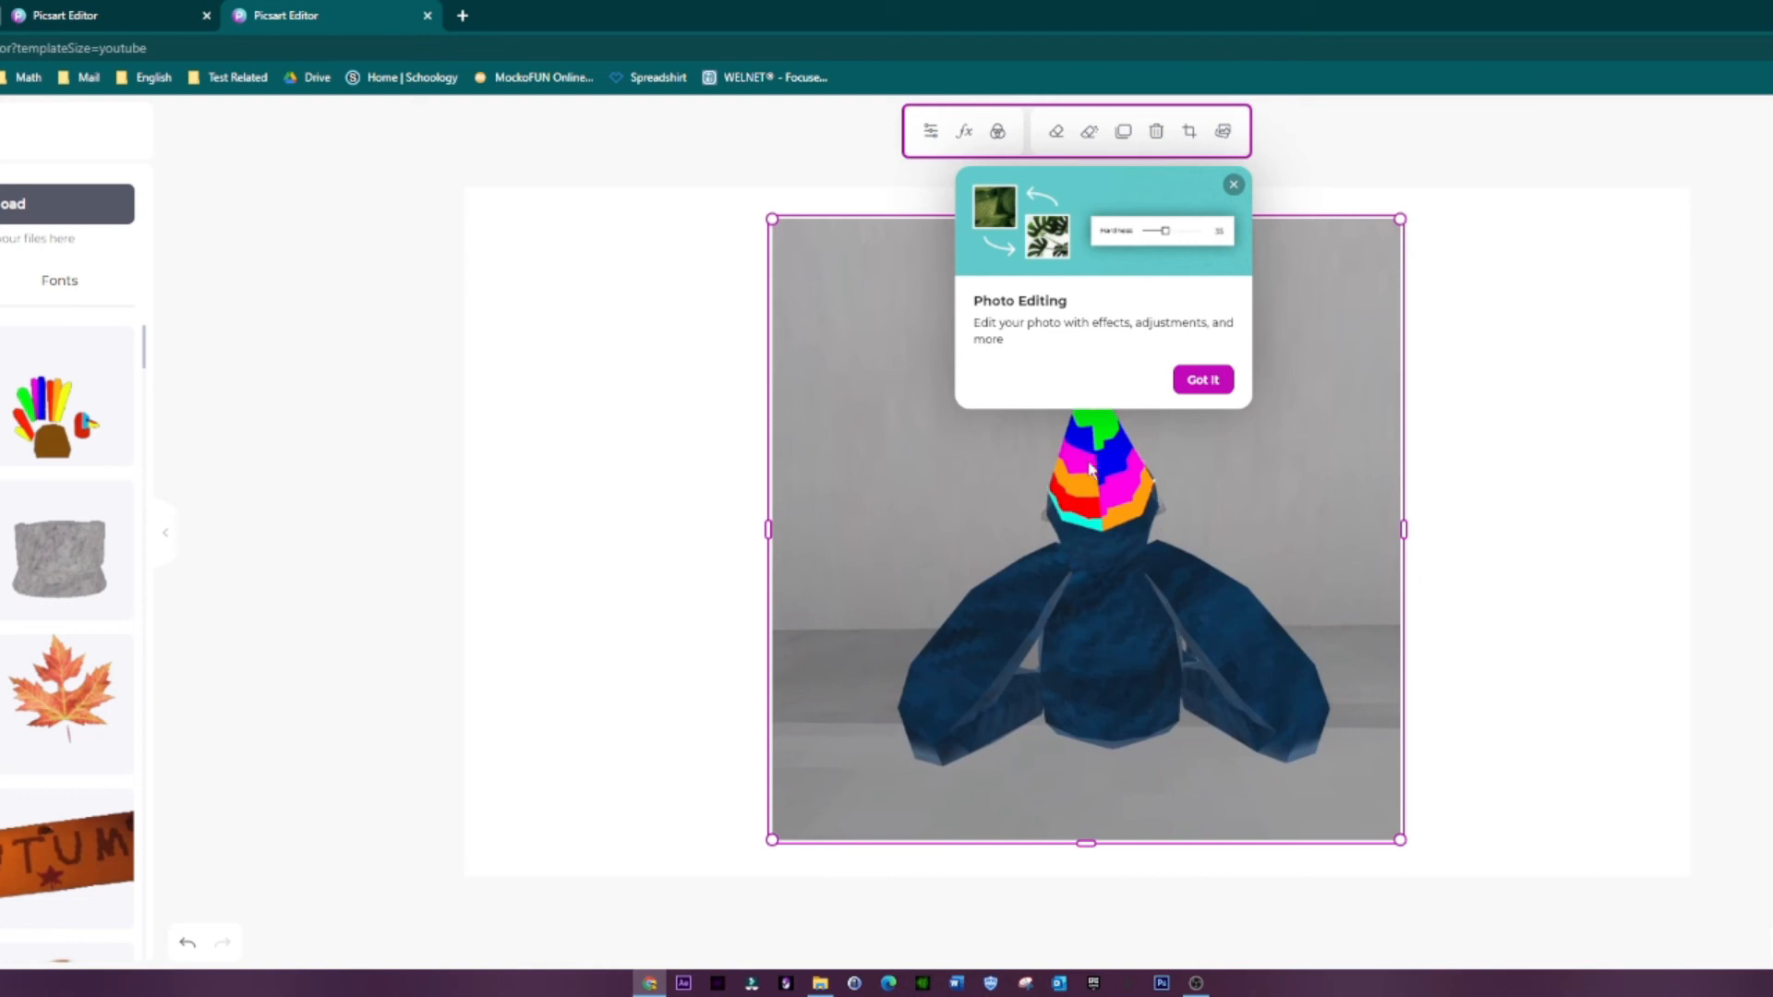
click(1235, 187)
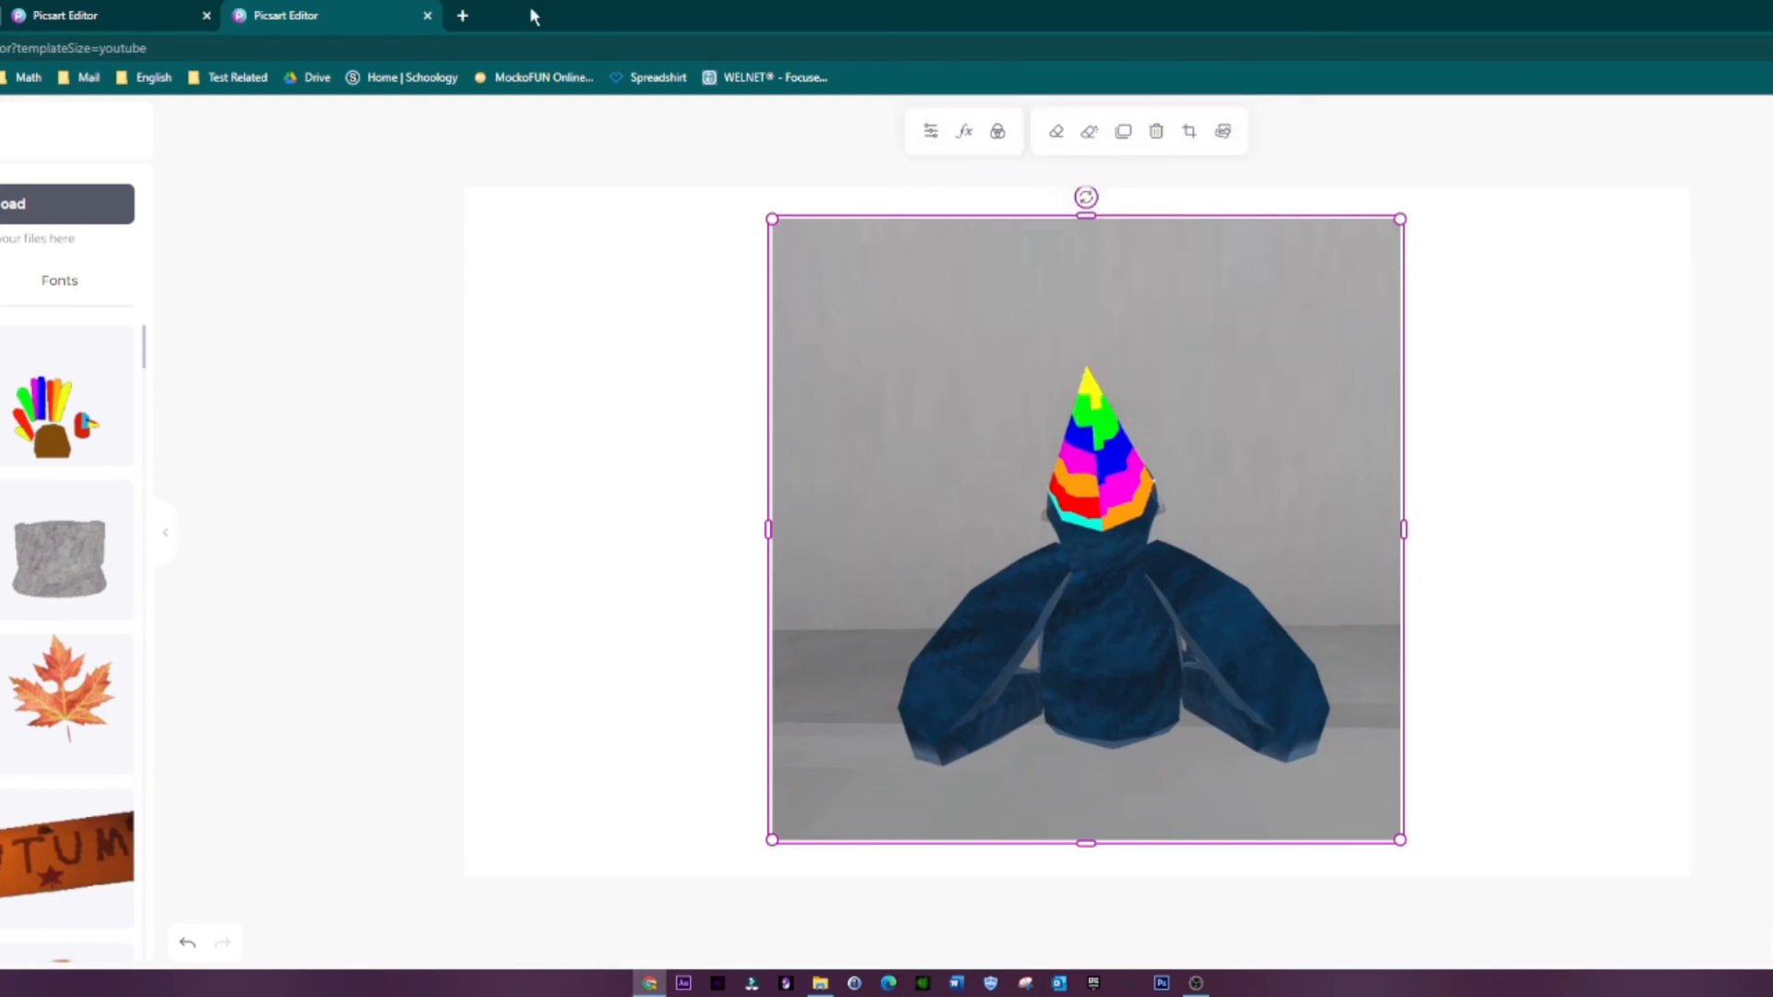
Step: Open the Pixlr website in a new browser tab and launch the Pixlr E advanced photo editor
click(462, 15)
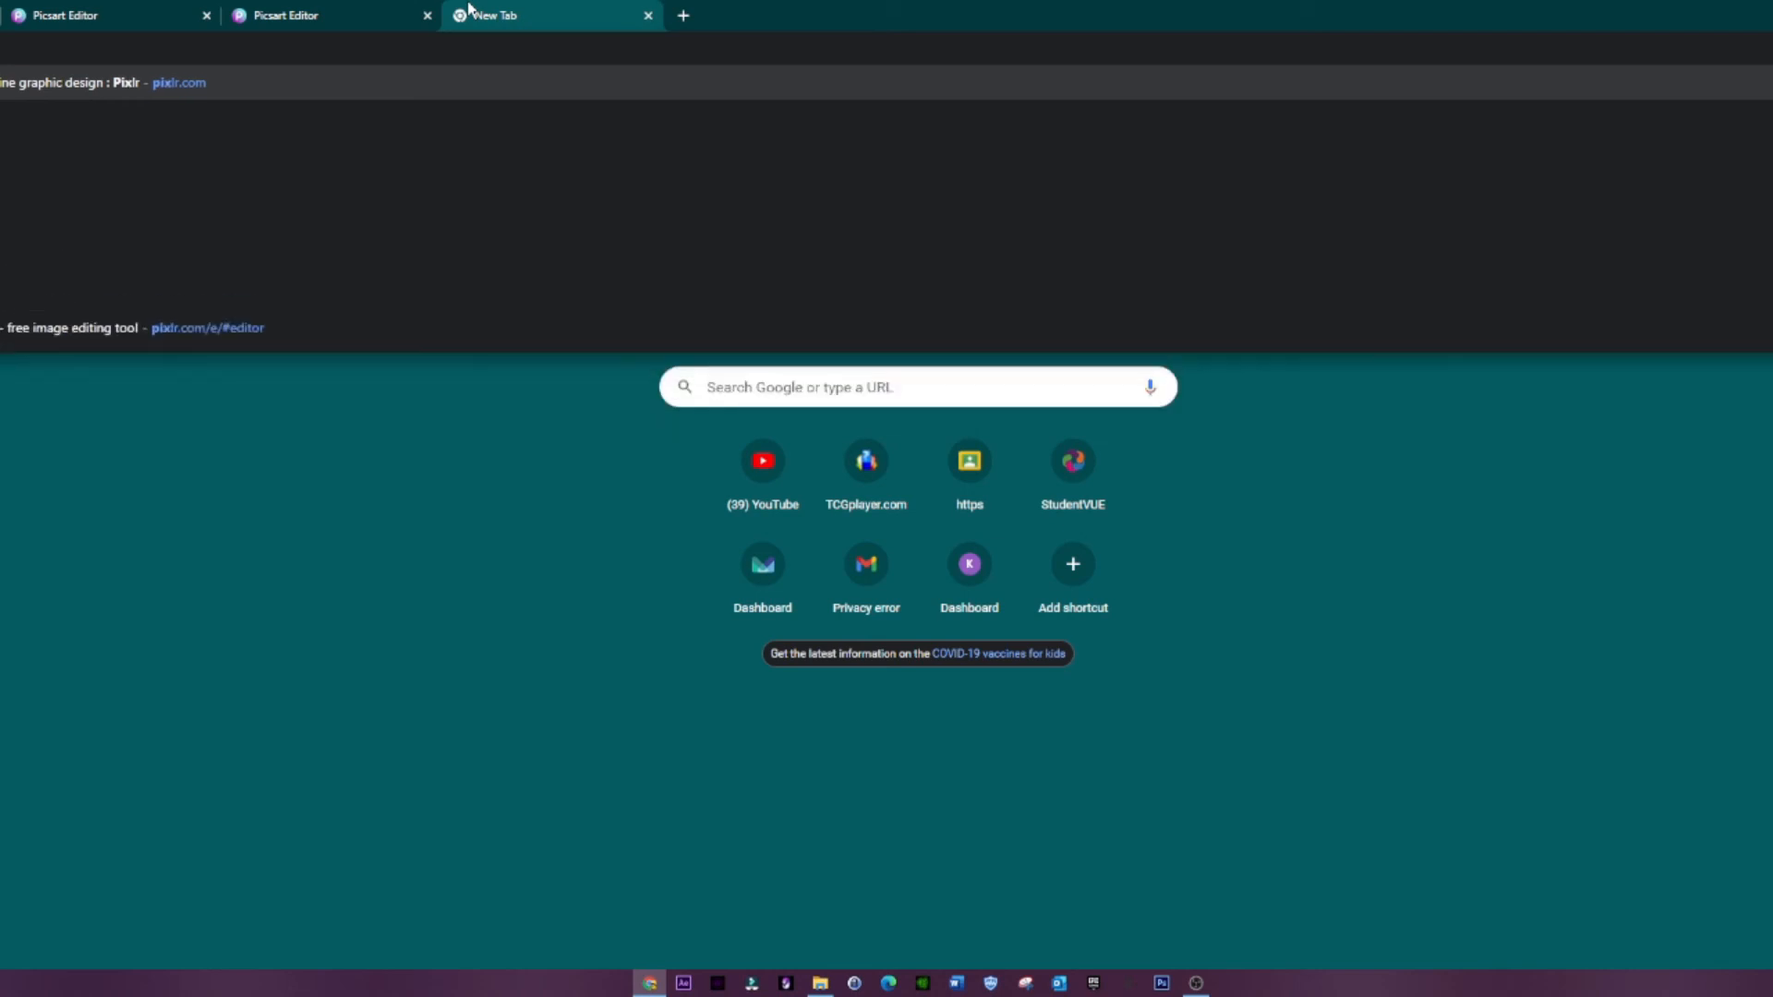
key(Return)
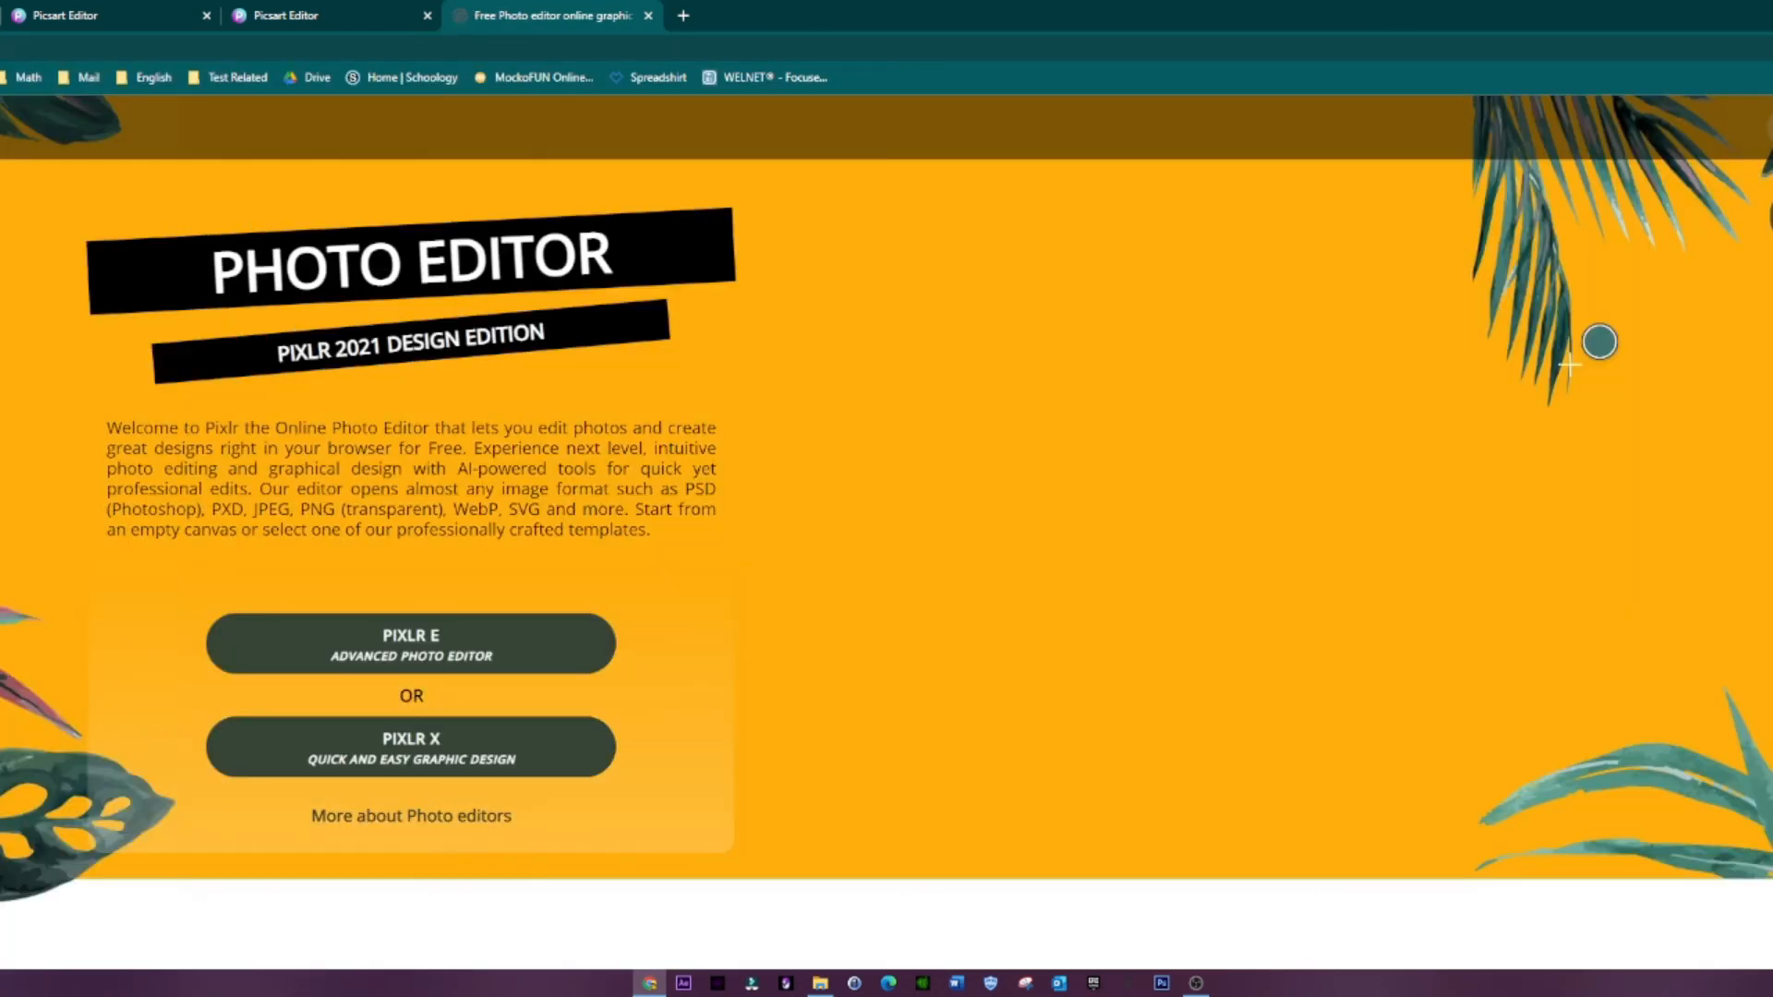
click(439, 657)
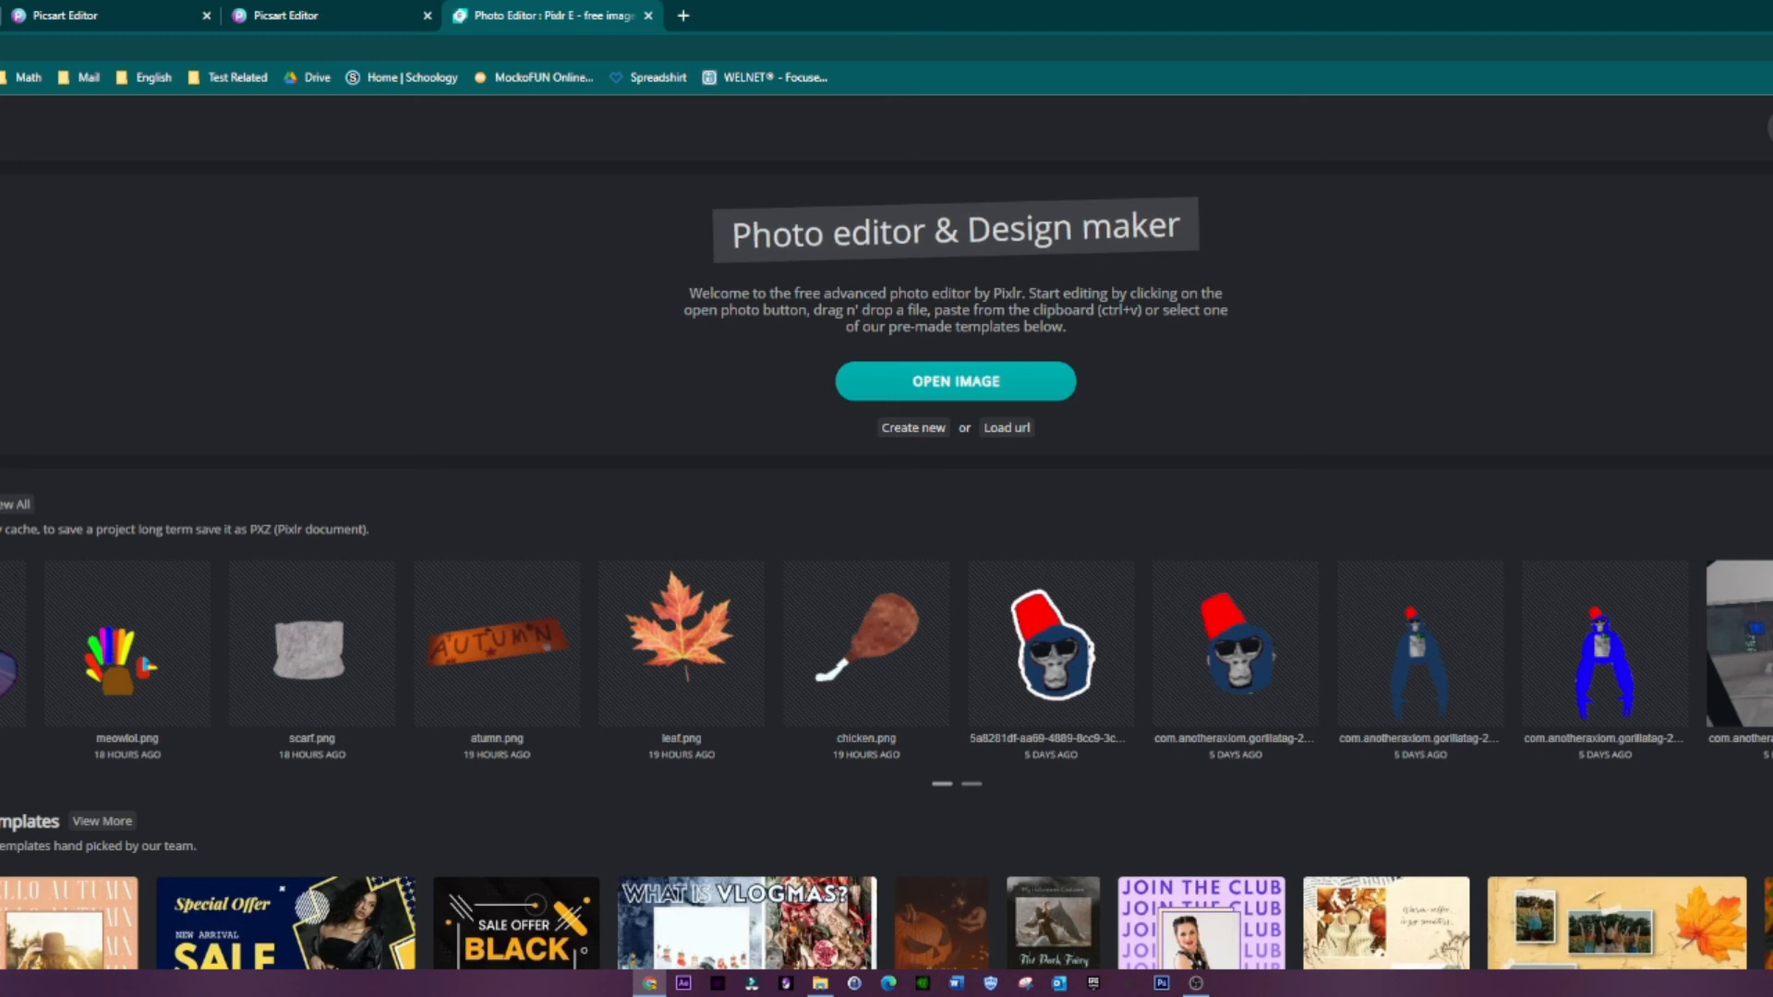
Step: Open the picture MEOW MEOW MEOW MEOW.PNG for editing in Pixlr E
key(ctrl+o)
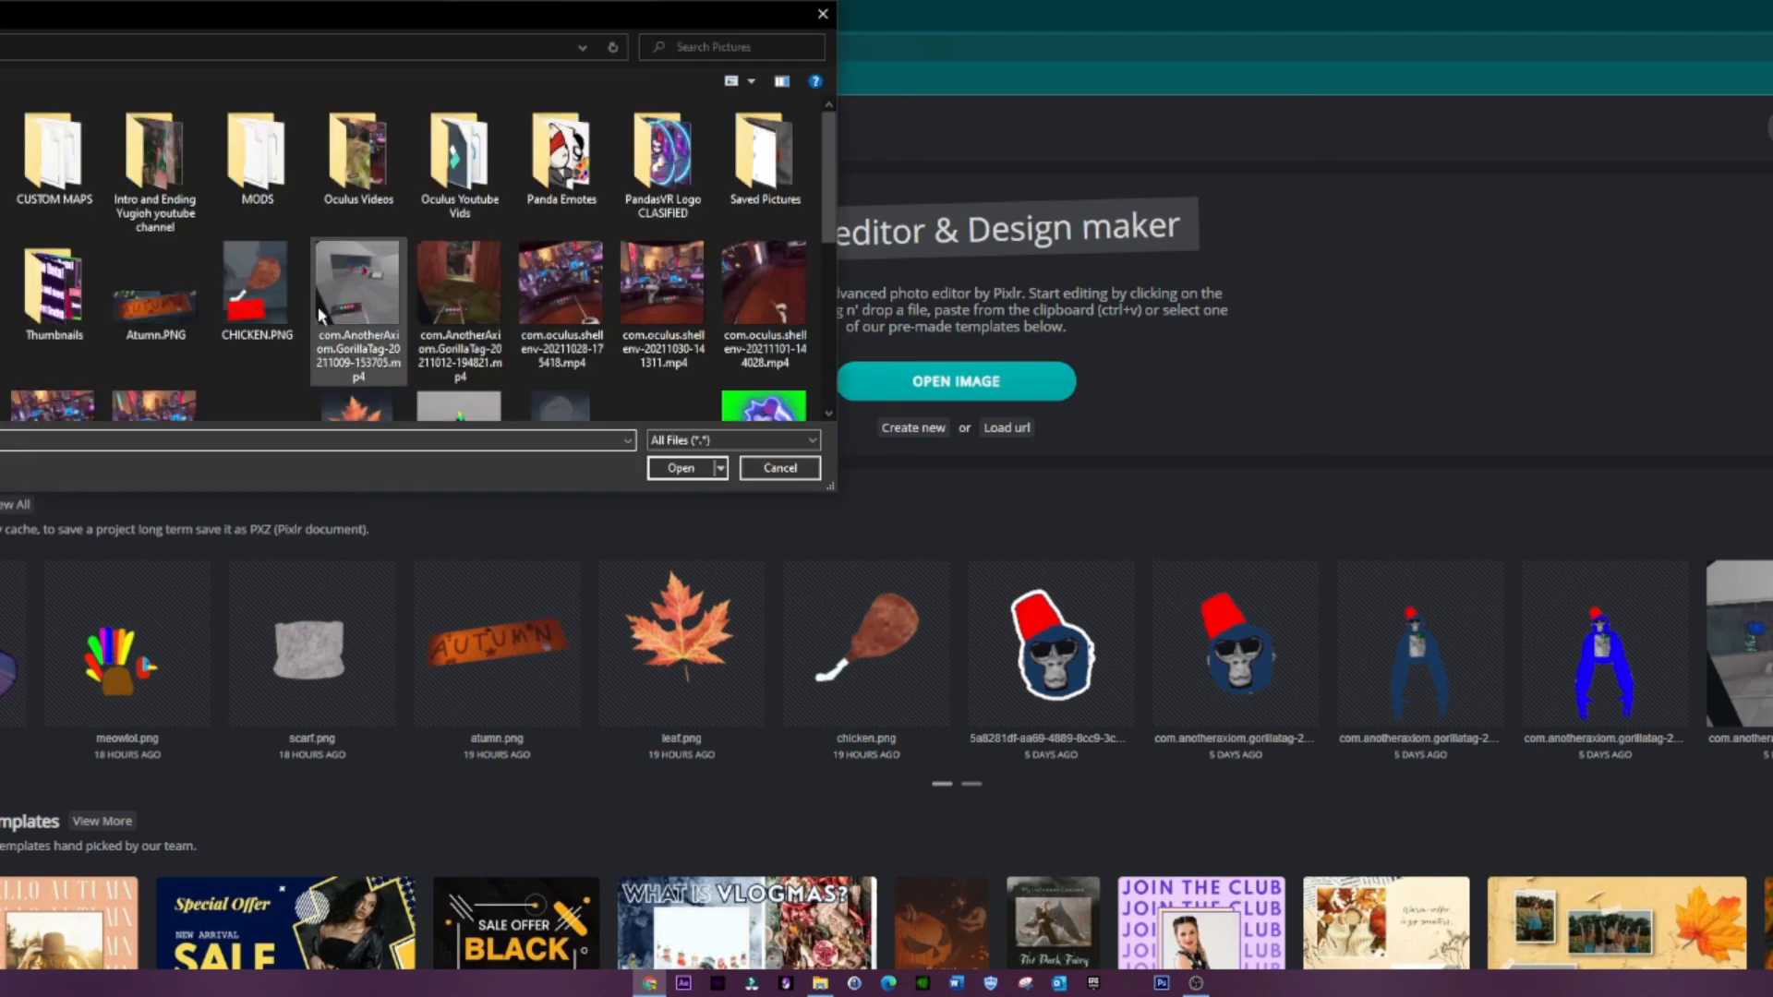
scroll(536, 300, down, 3)
scroll(536, 300, up, 2)
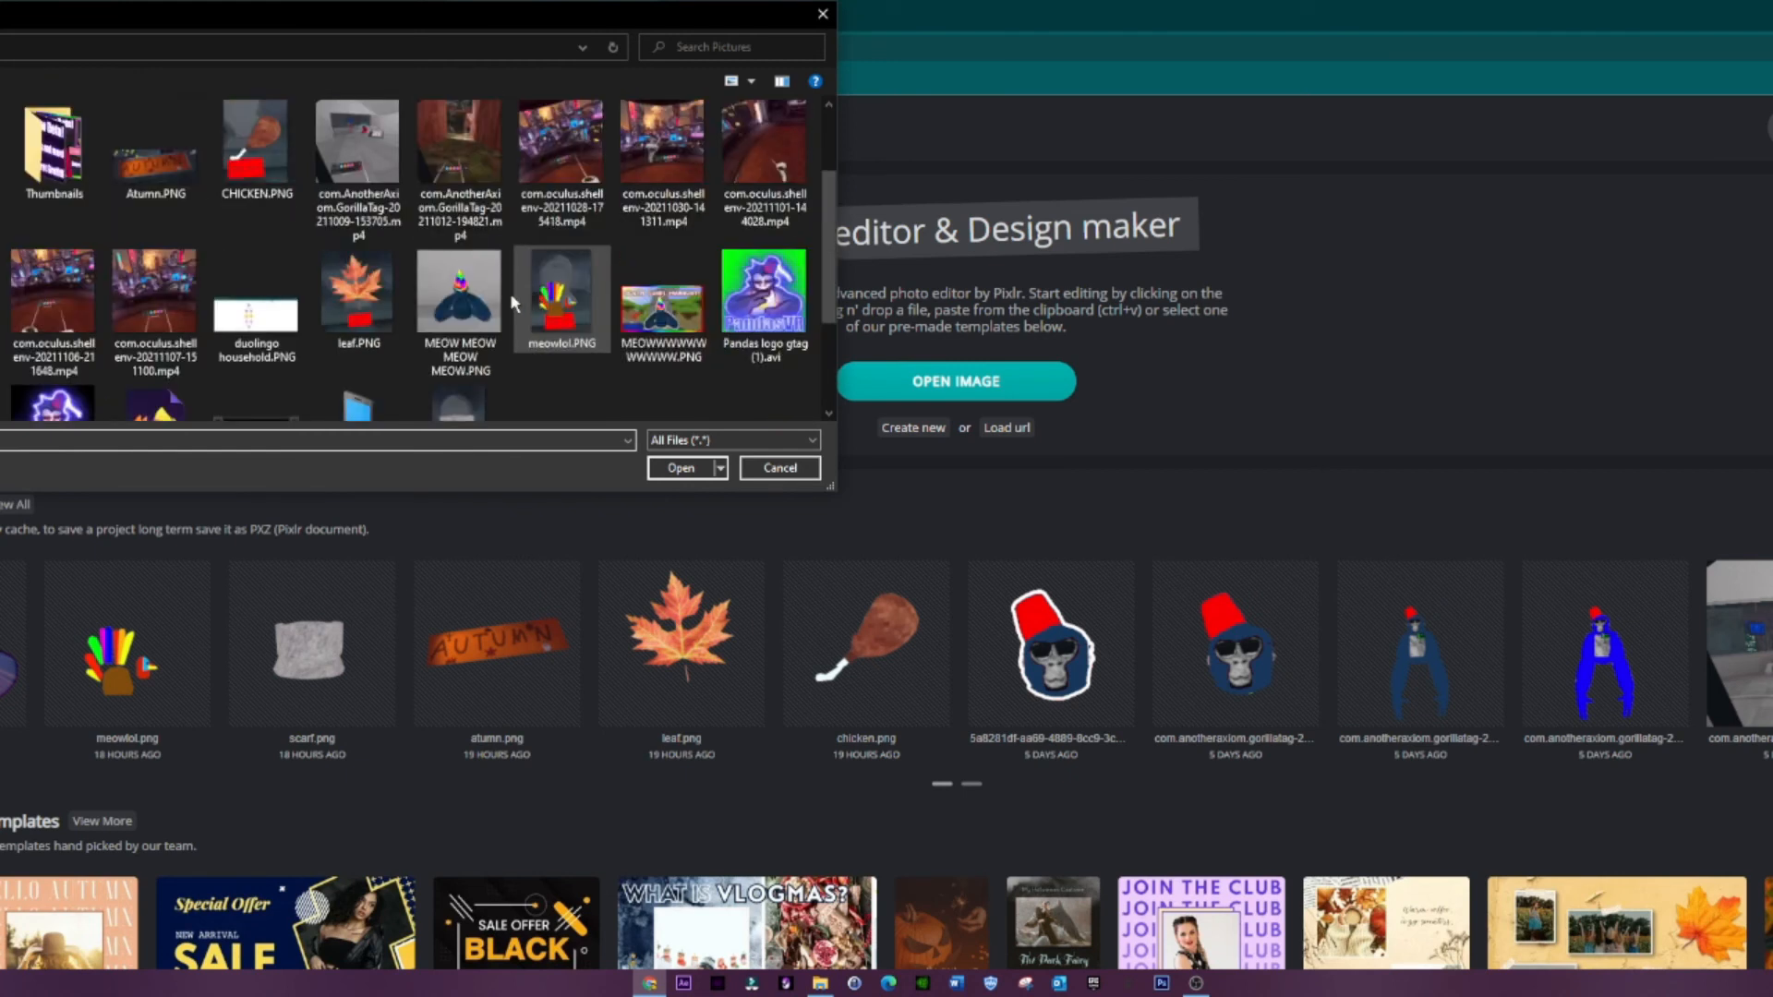
double_click(485, 293)
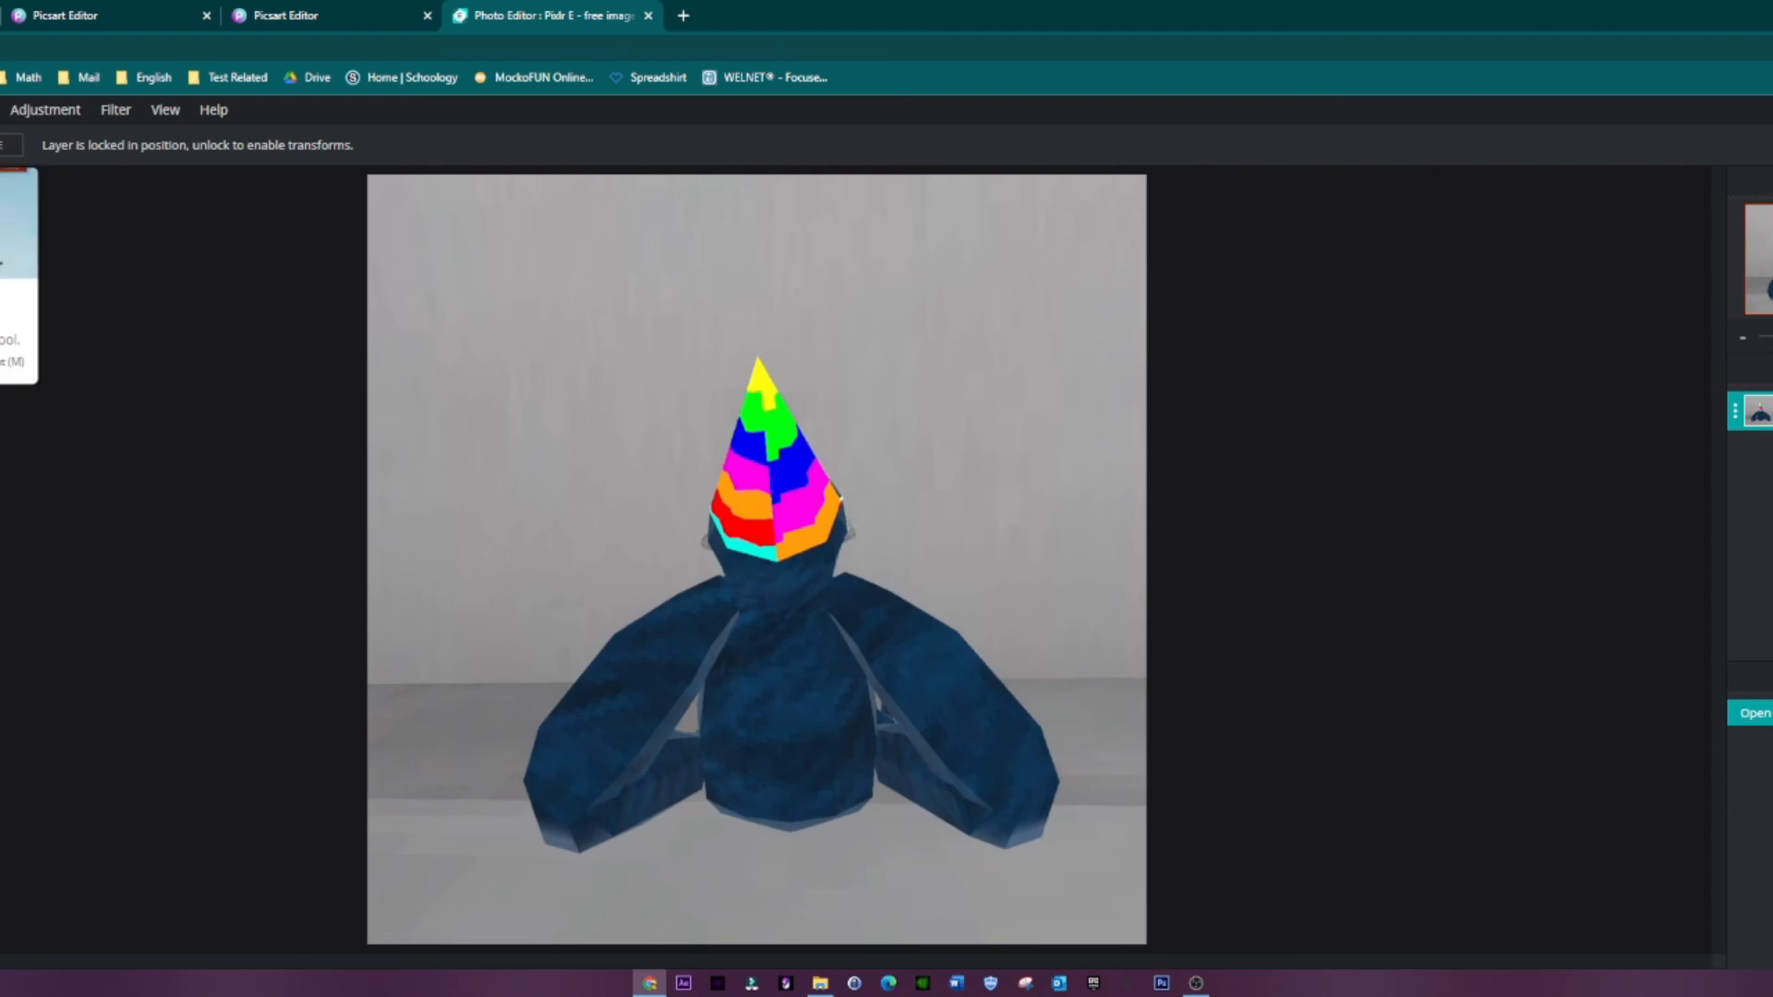
Step: Activate the Wand selection tool with a tolerance of 32
key(w)
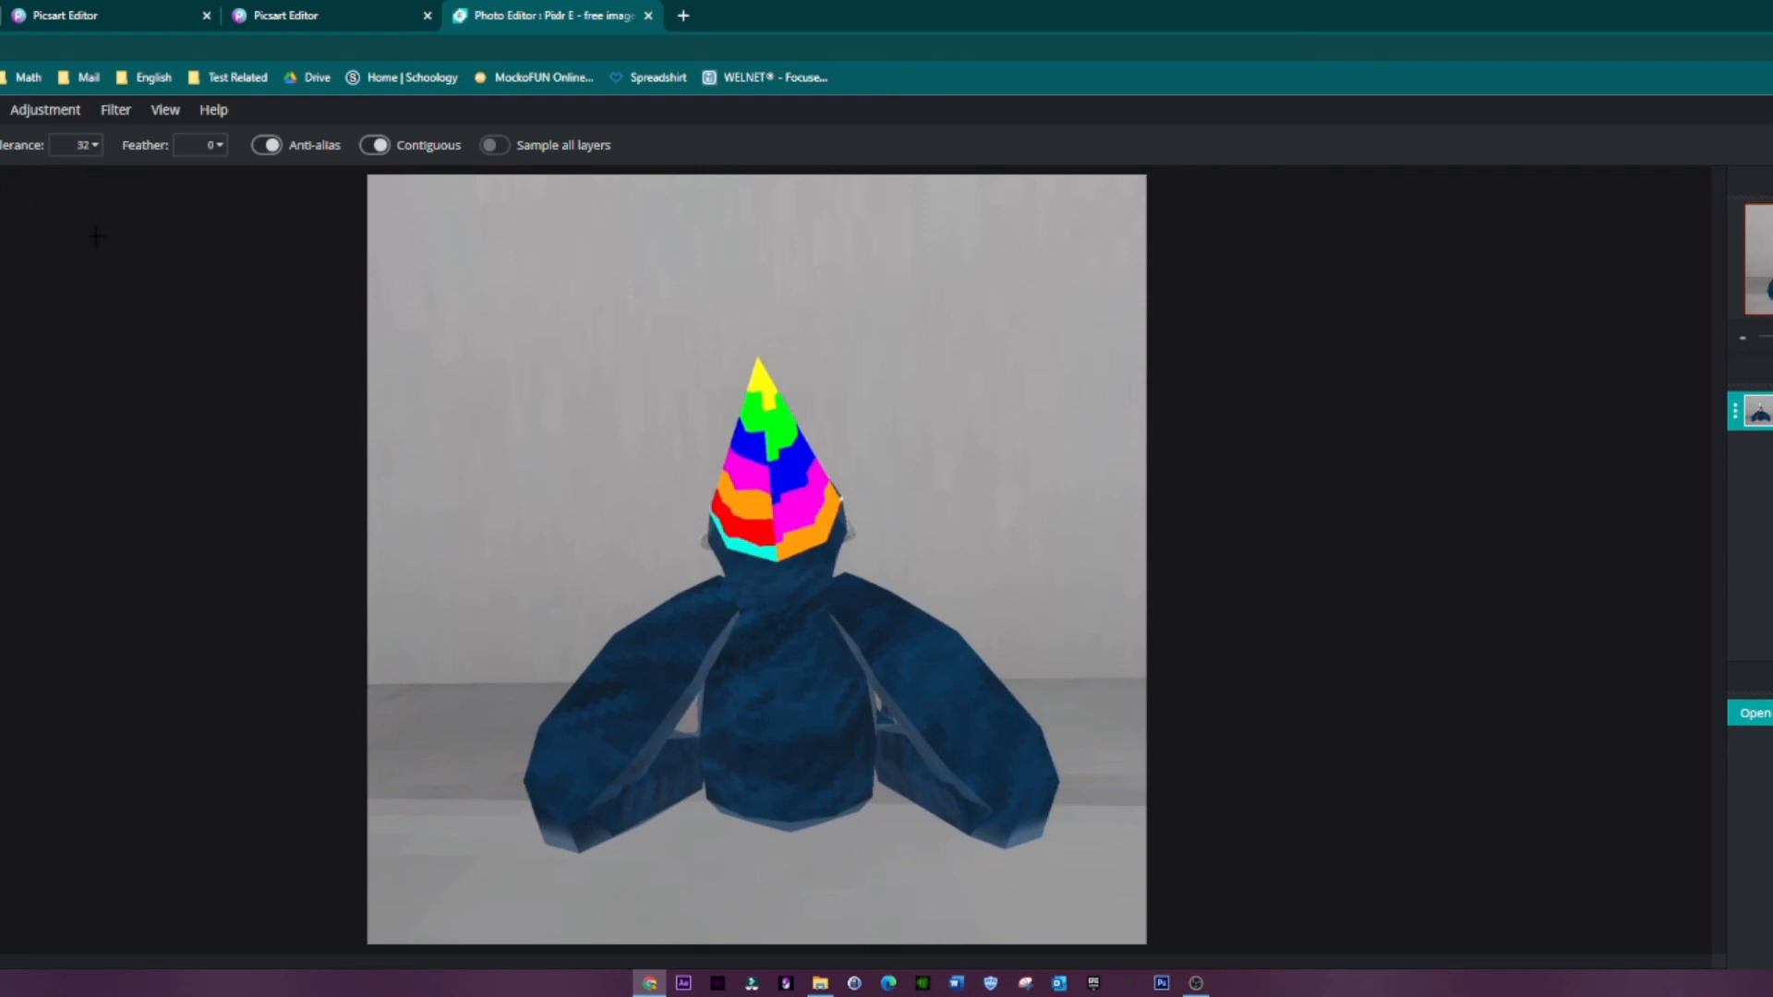
click(77, 145)
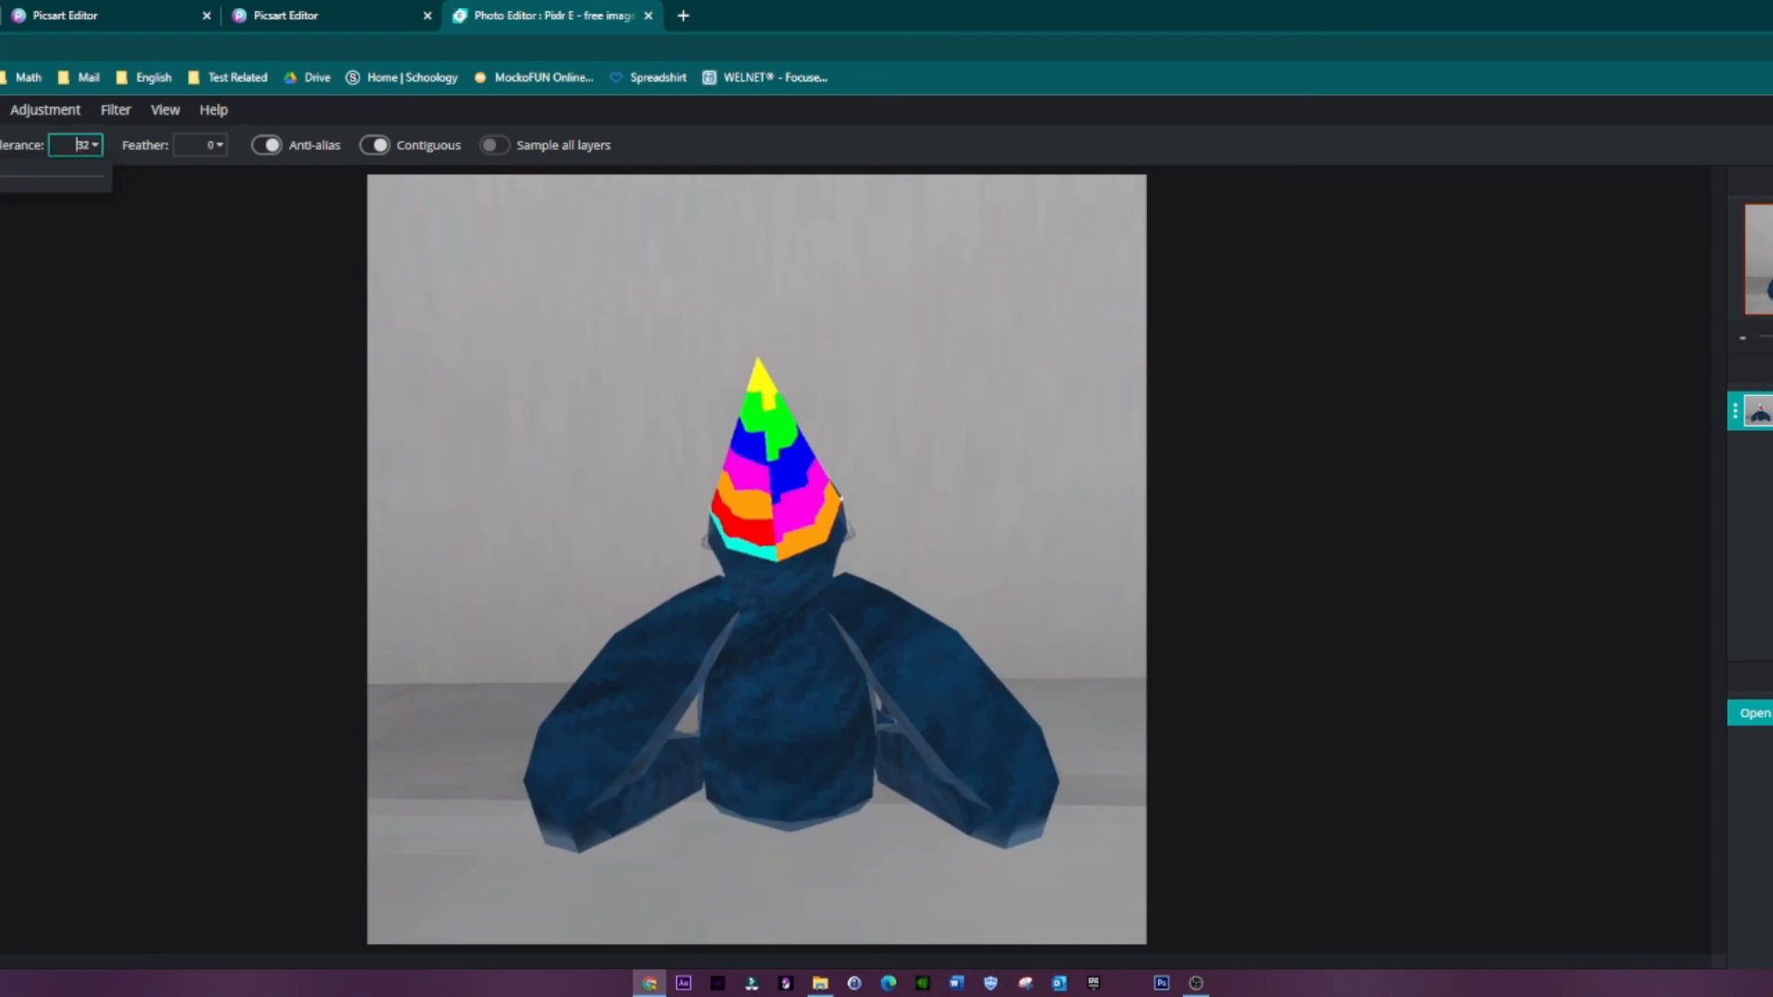
click(35, 401)
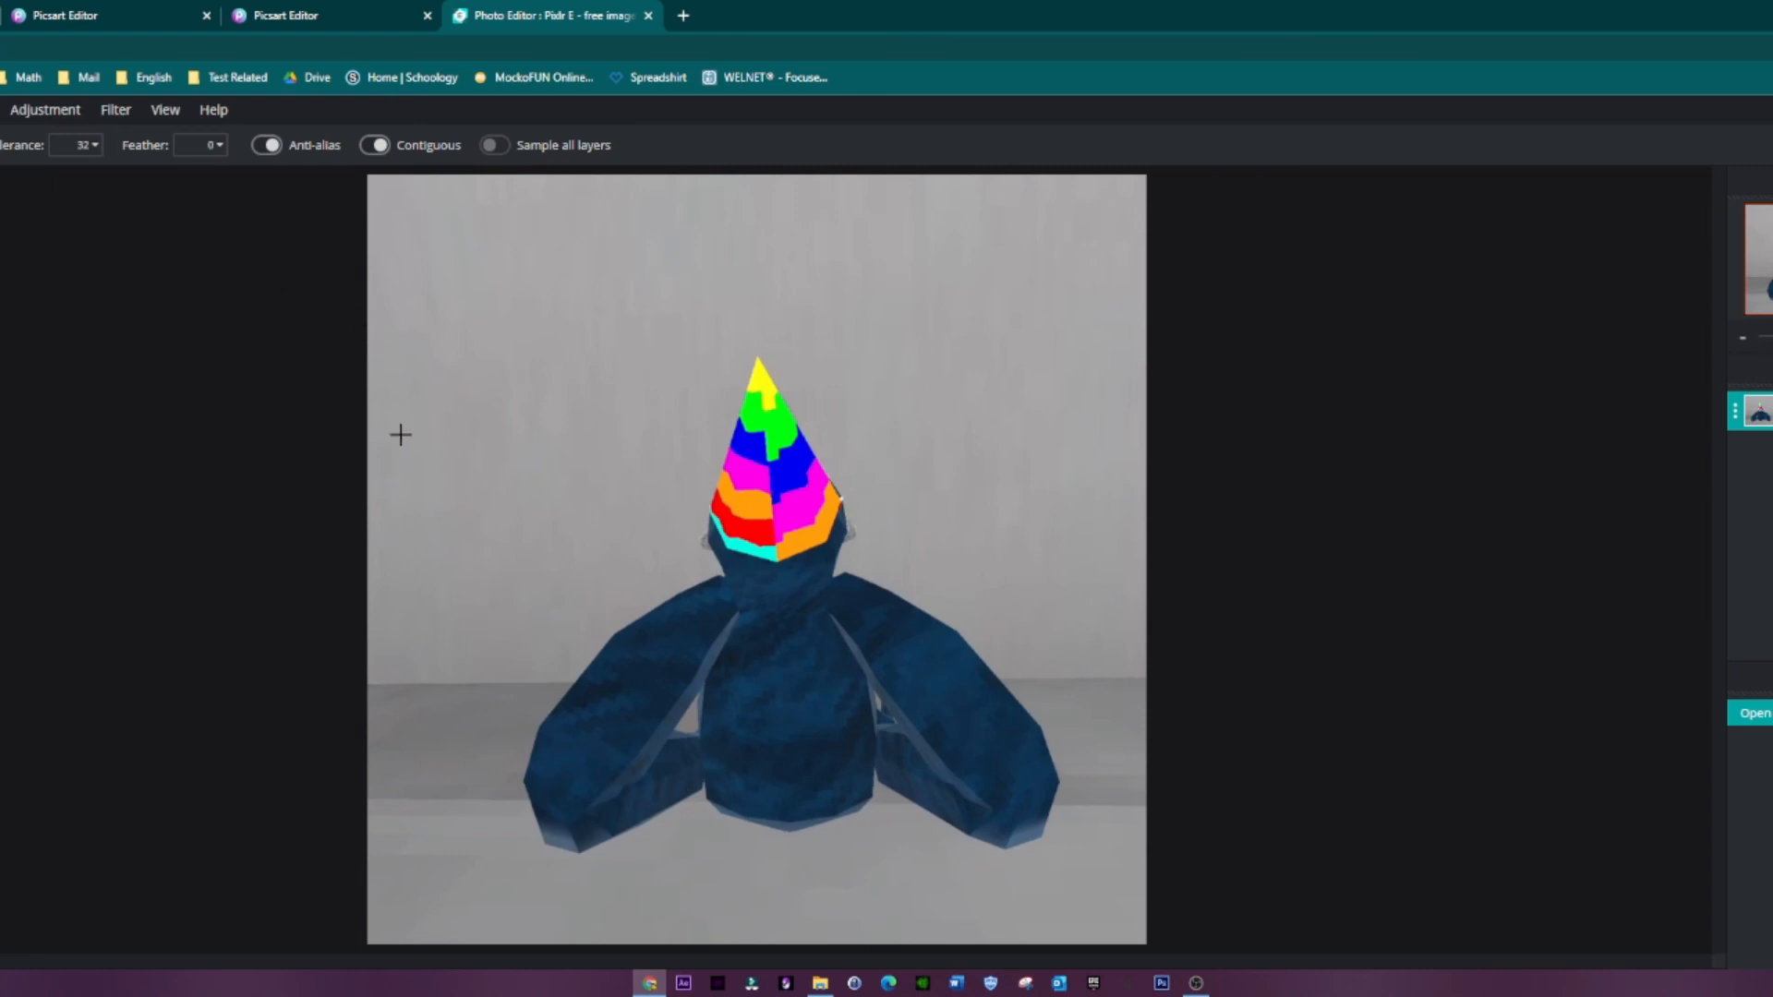
Step: Try to clear the grey background around the gorilla with a Wand selection at tolerance 32, and undo the clearing
click(459, 339)
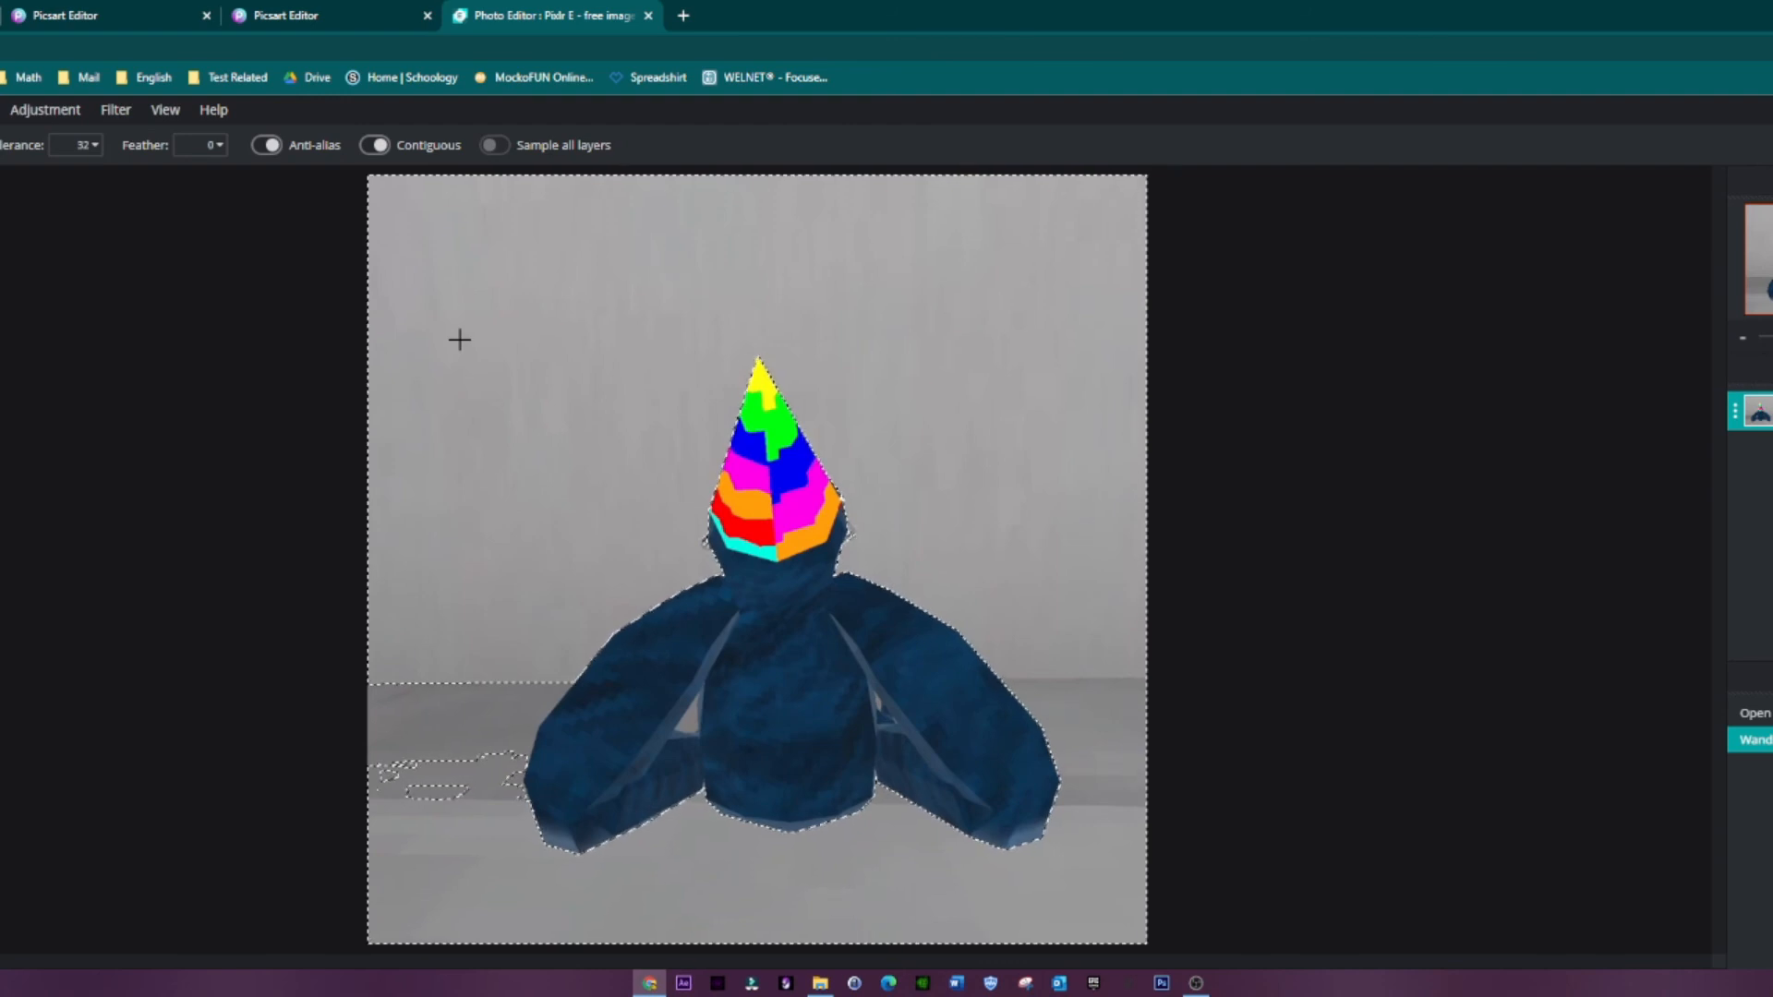
key(Delete)
key(ctrl+d)
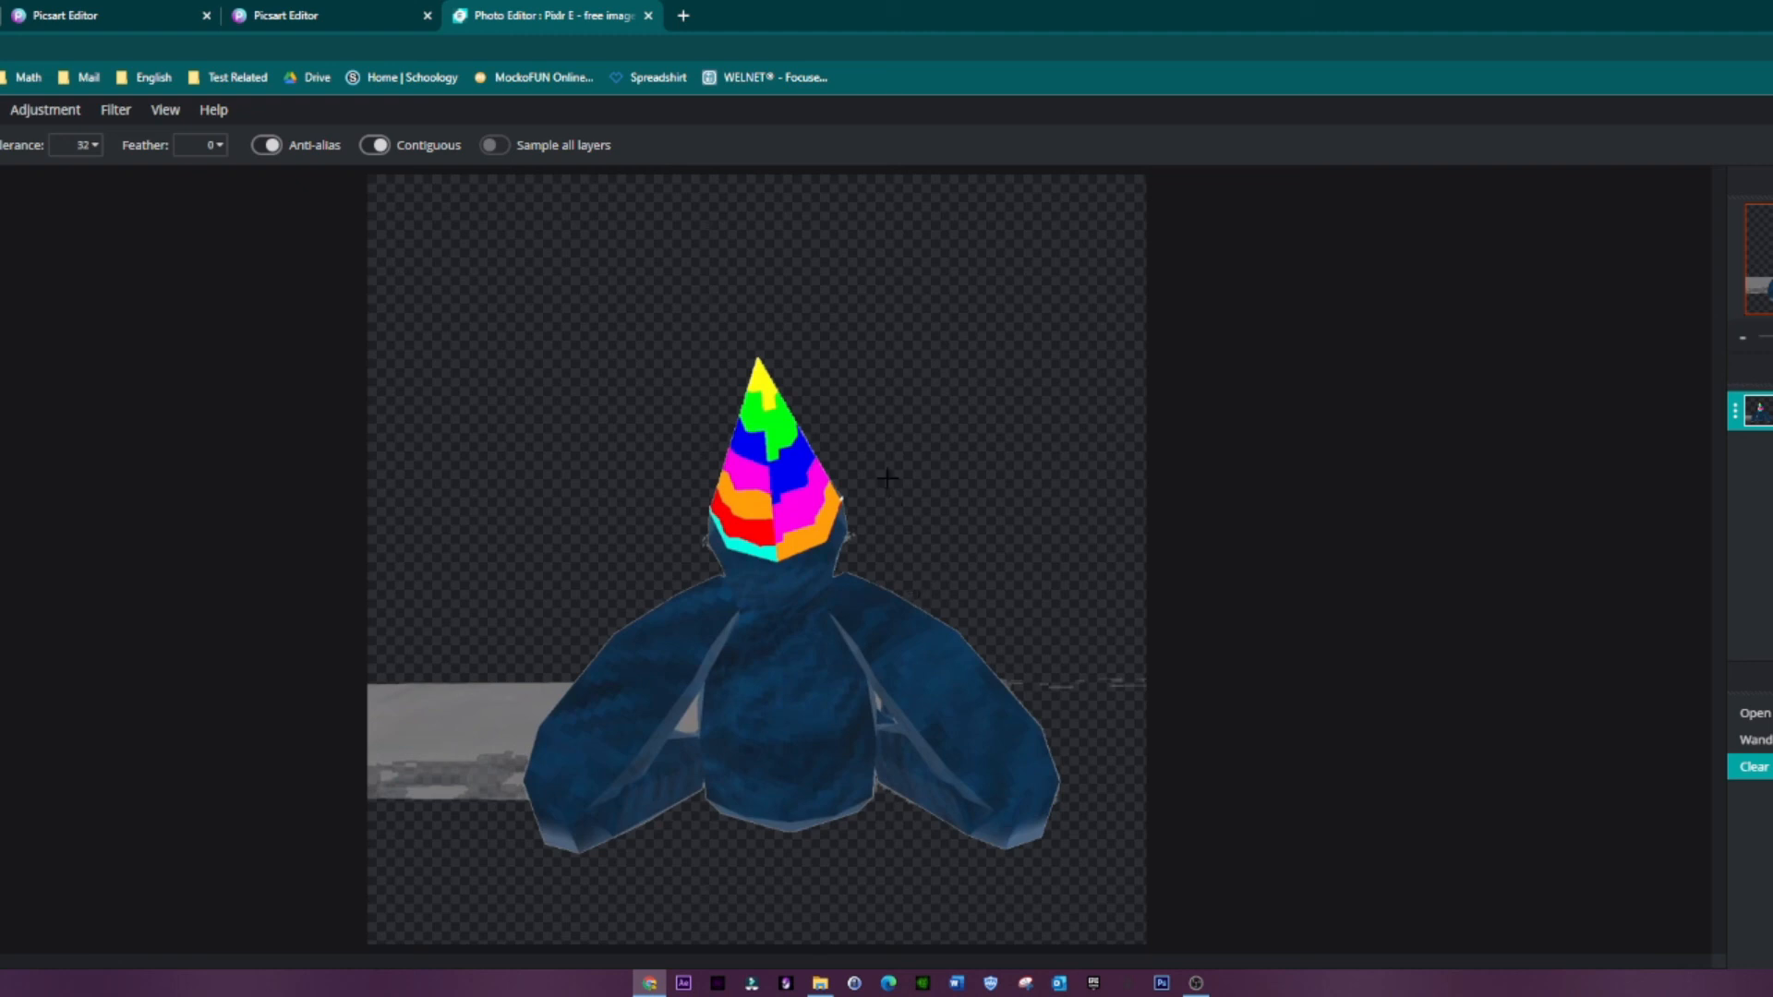
key(ctrl+z)
Step: Set the Wand tolerance to 62, select the grey background around the gorilla, delete it and drop the selection
click(84, 145)
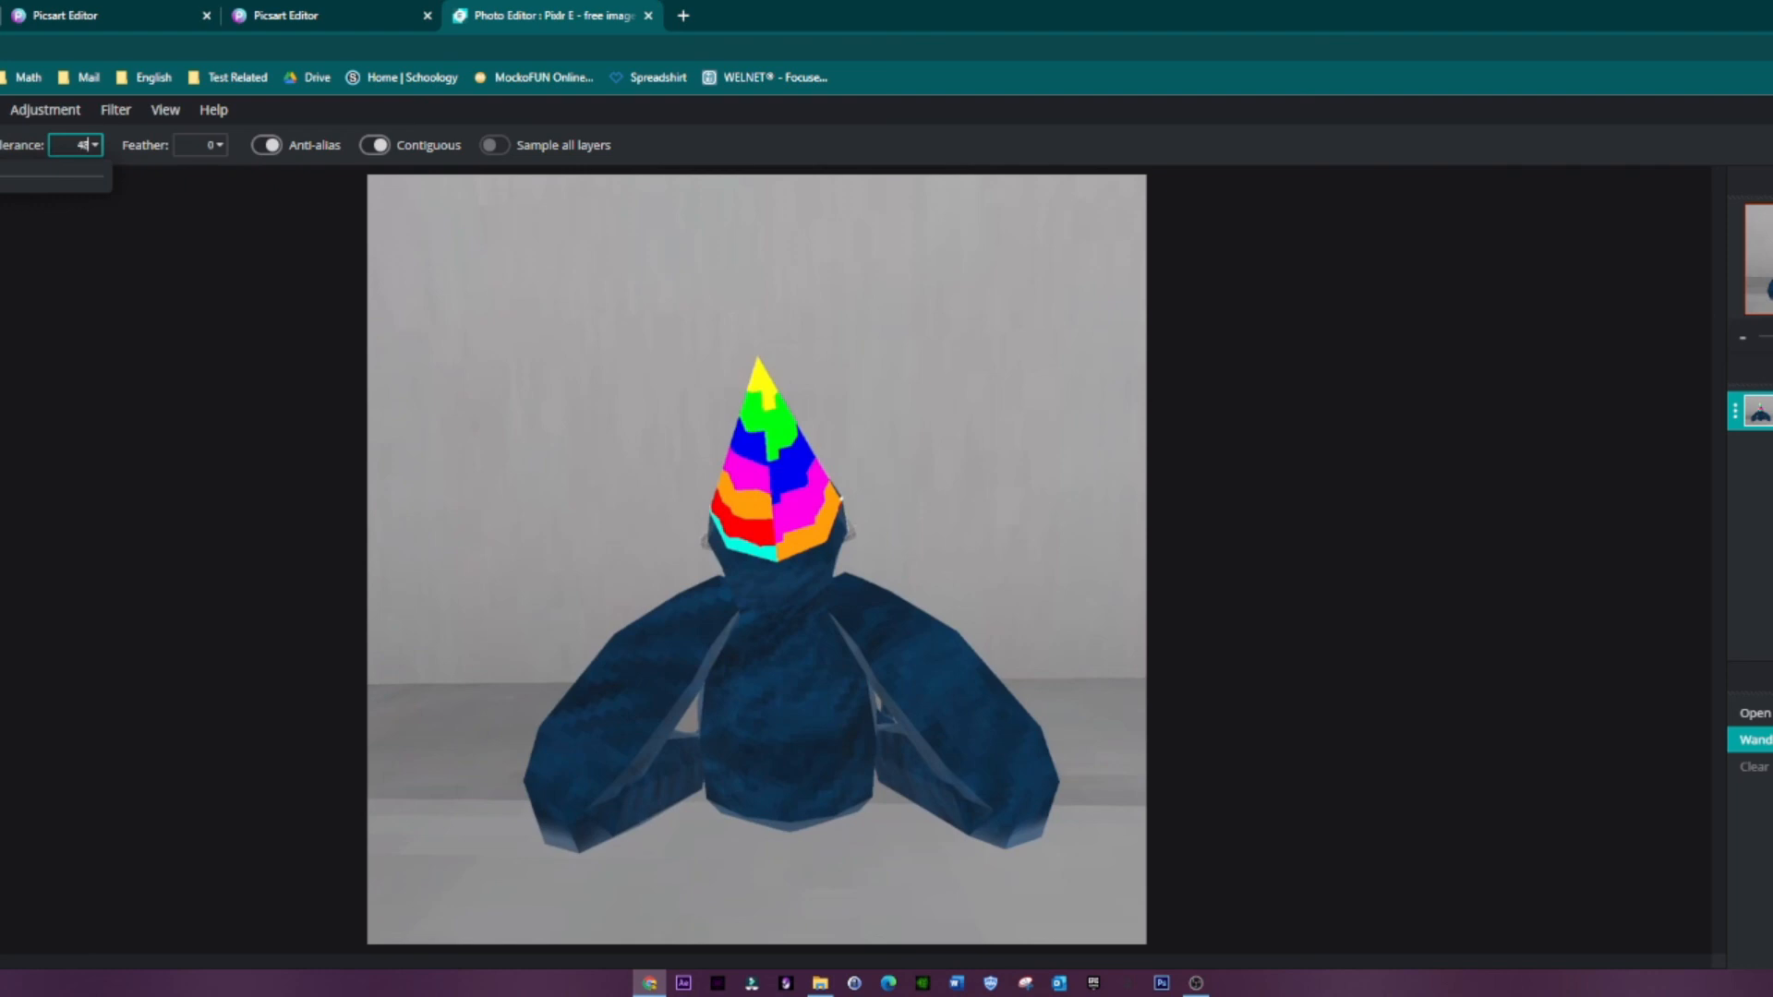
click(146, 421)
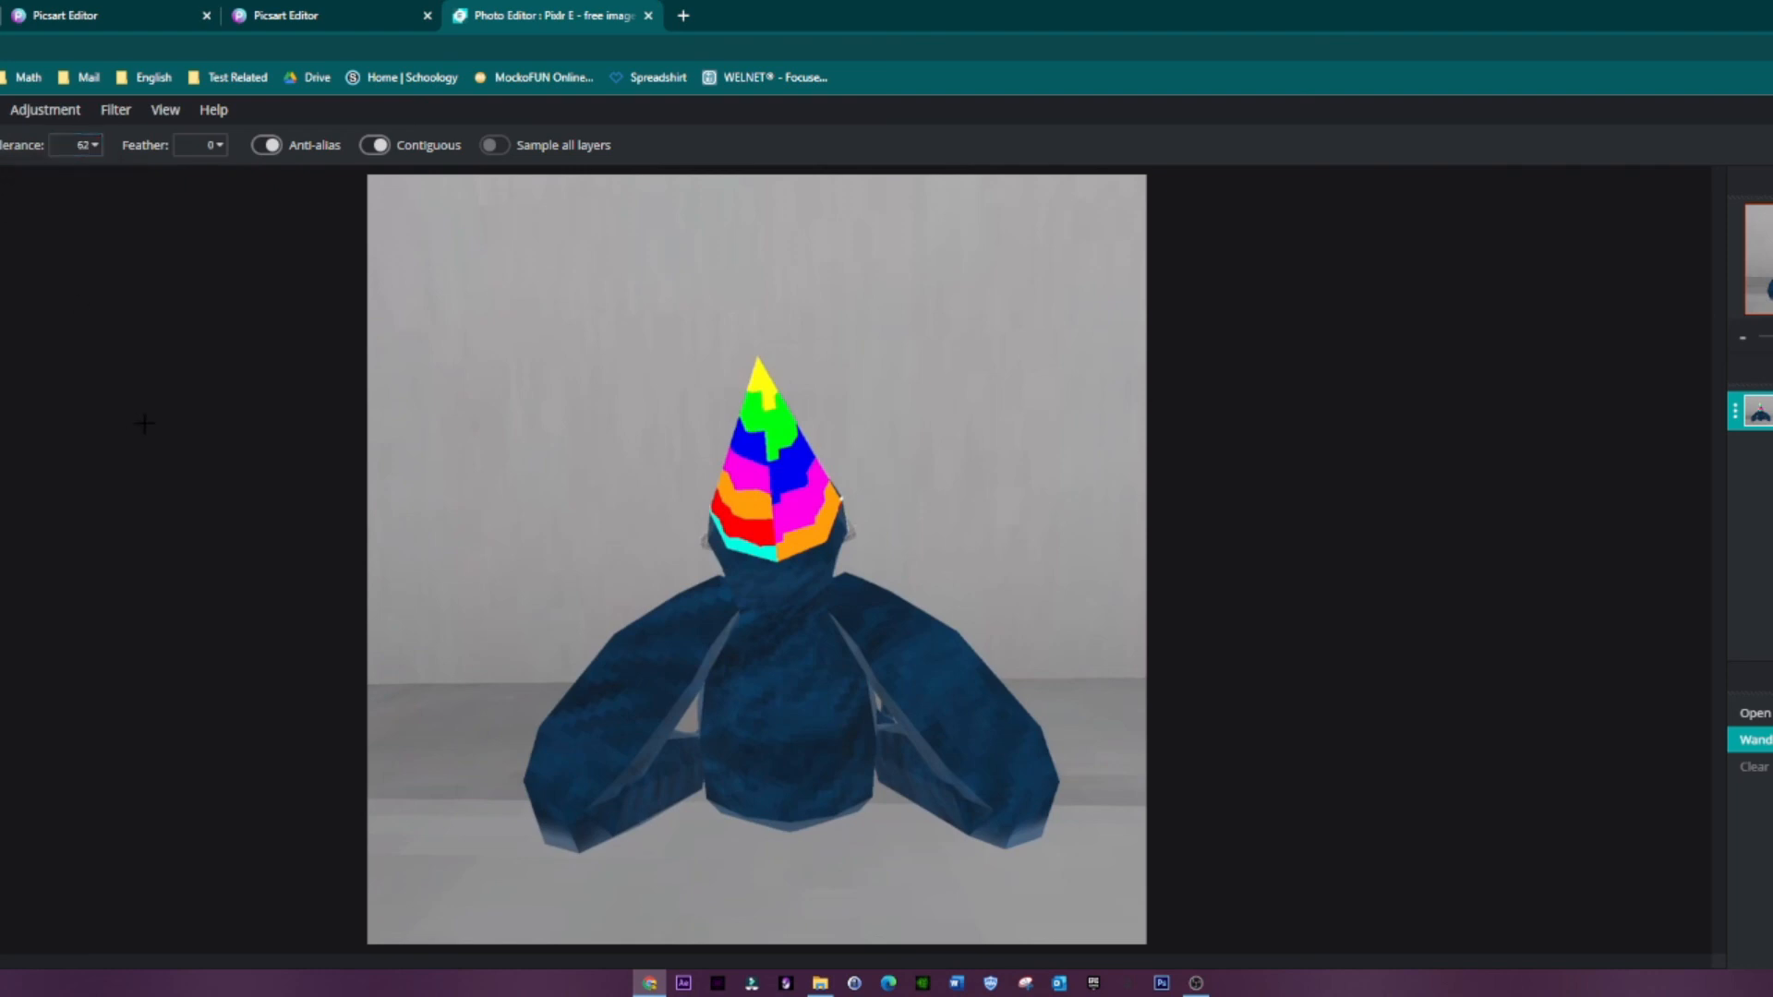
click(615, 309)
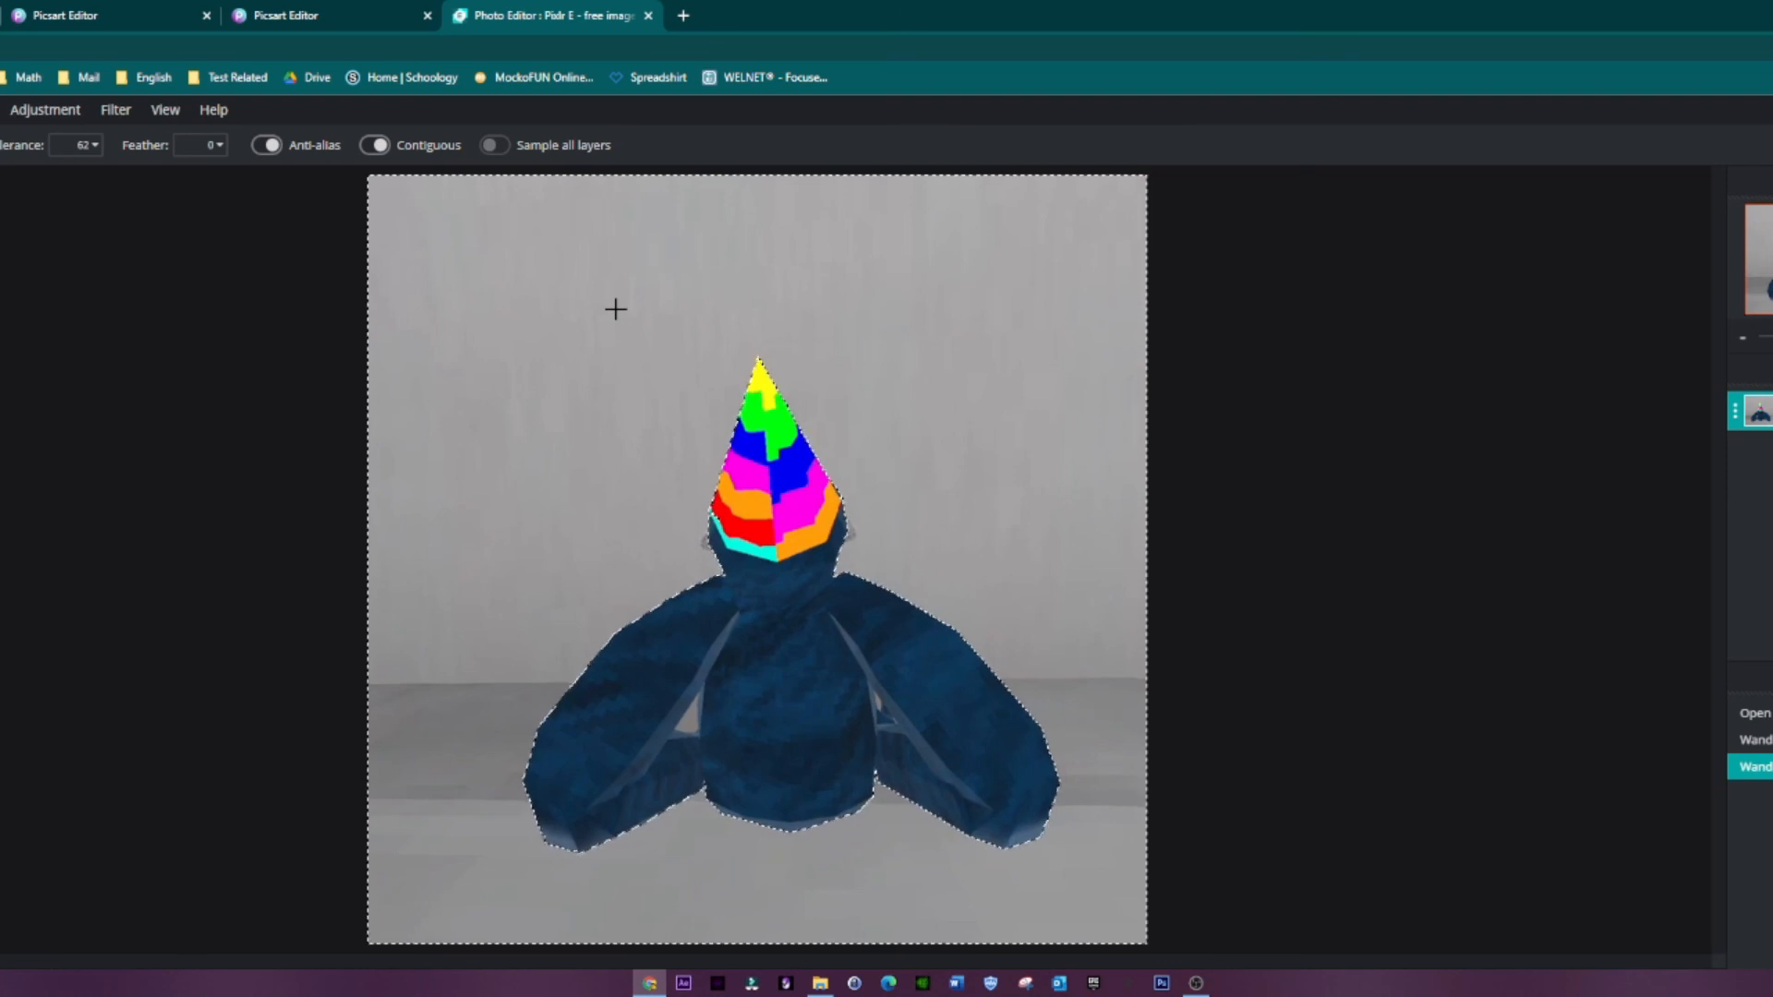
key(Delete)
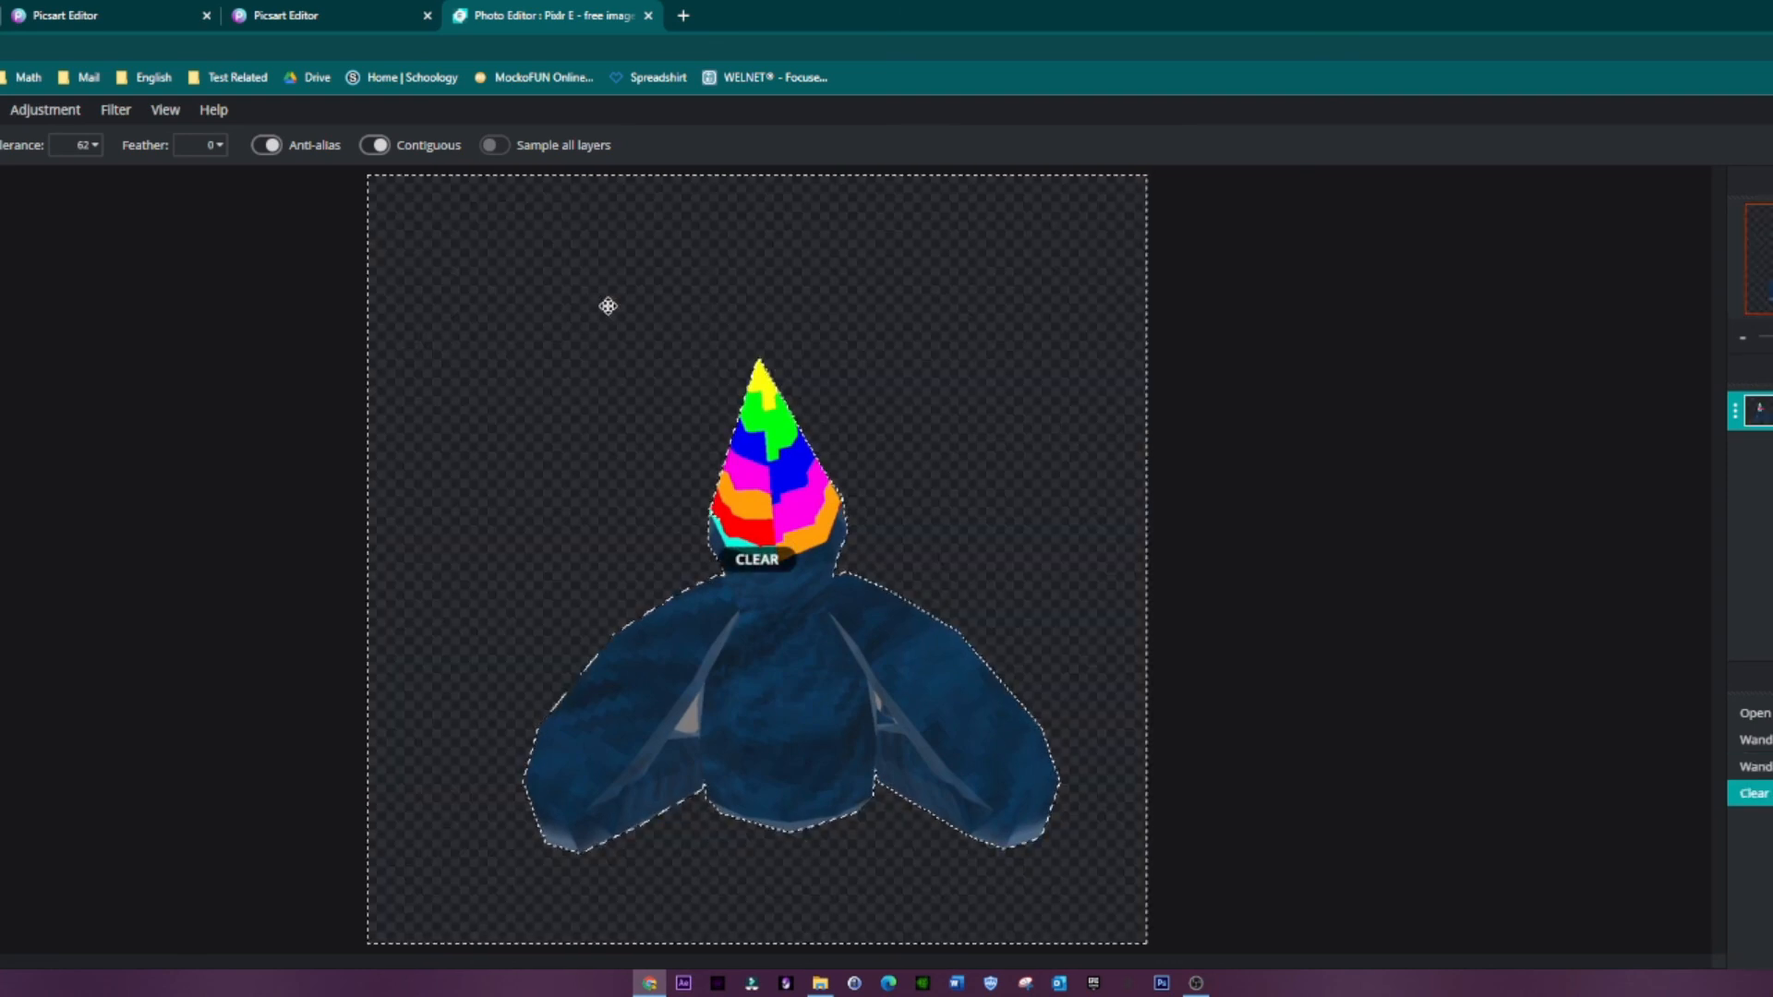
key(ctrl+d)
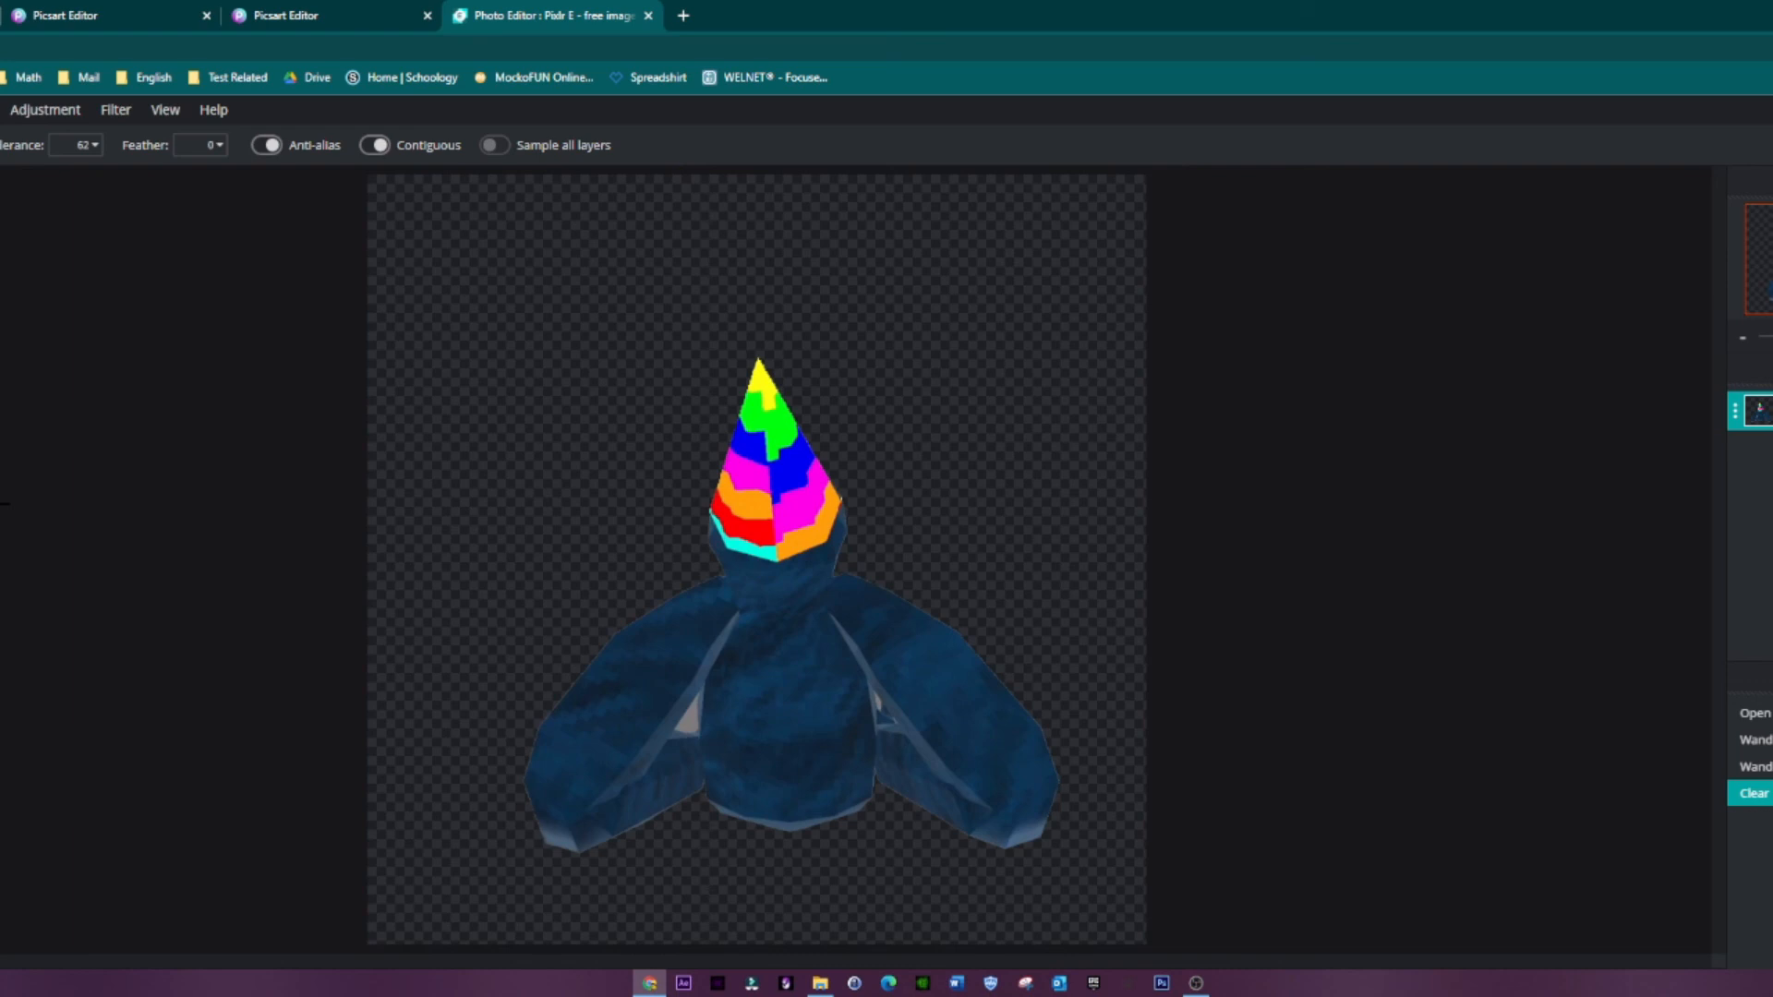
Step: Set the Wand tolerance to 30 and clear the leftover background patches between the gorilla's body and both arms
click(687, 717)
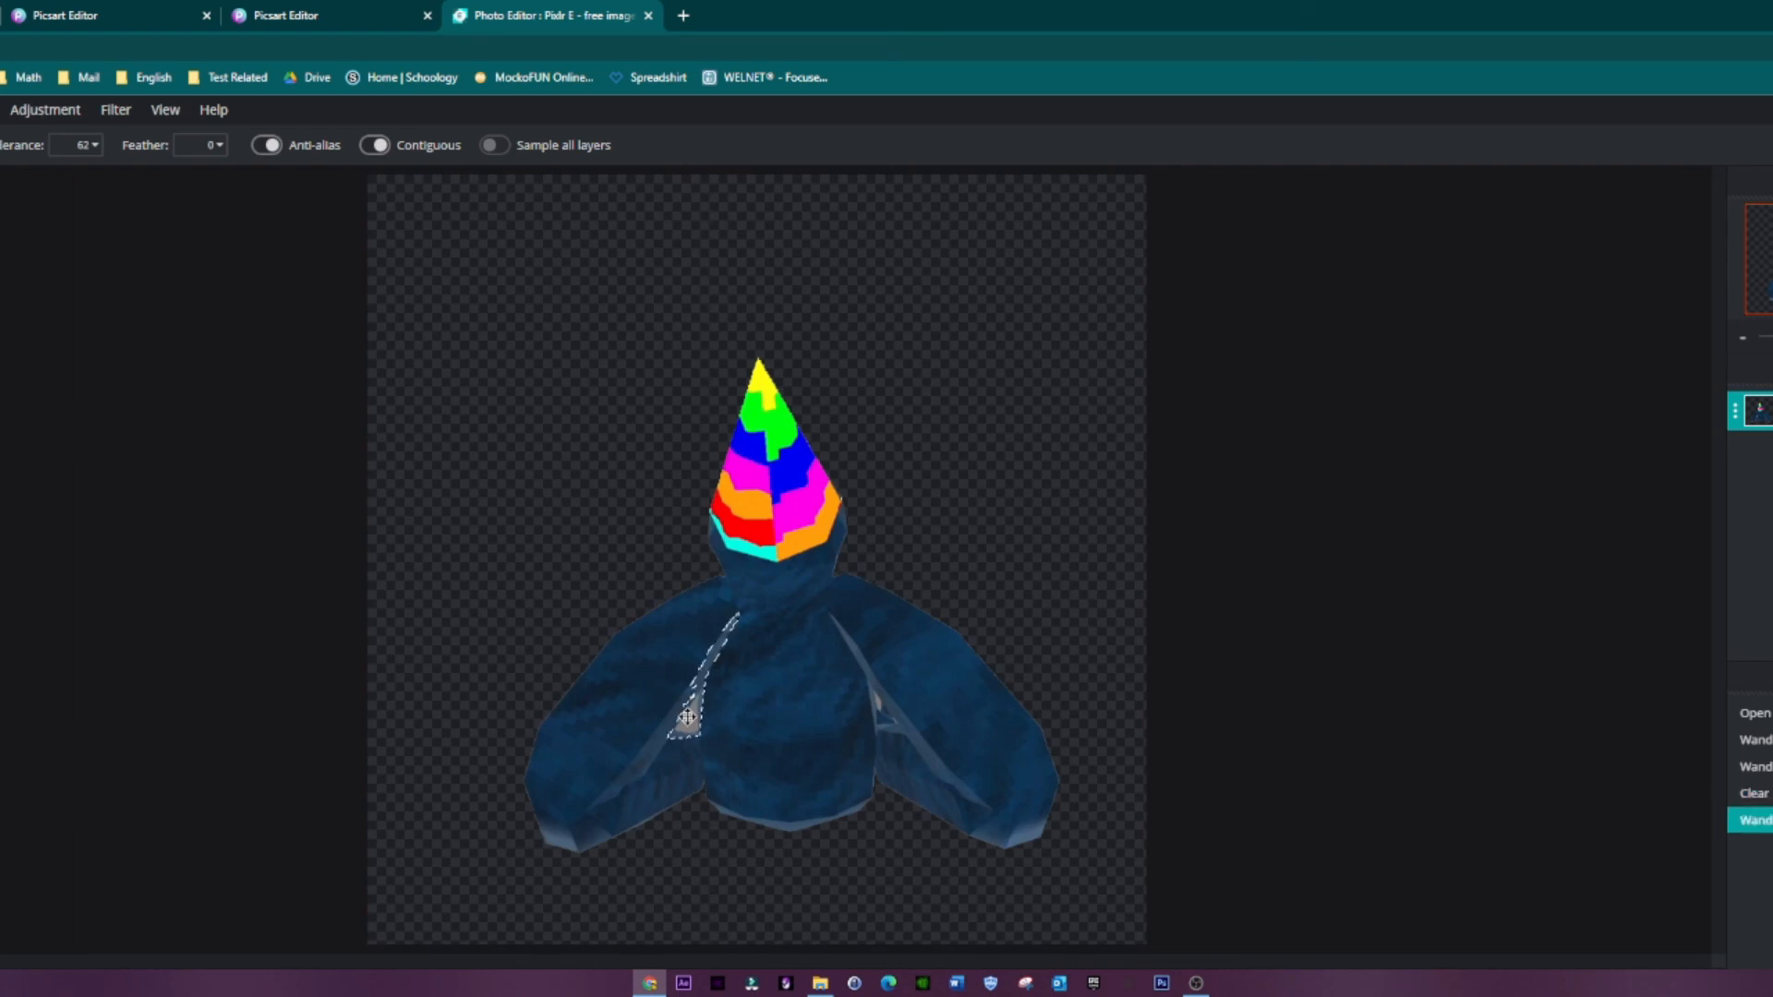
key(ctrl+d)
click(78, 145)
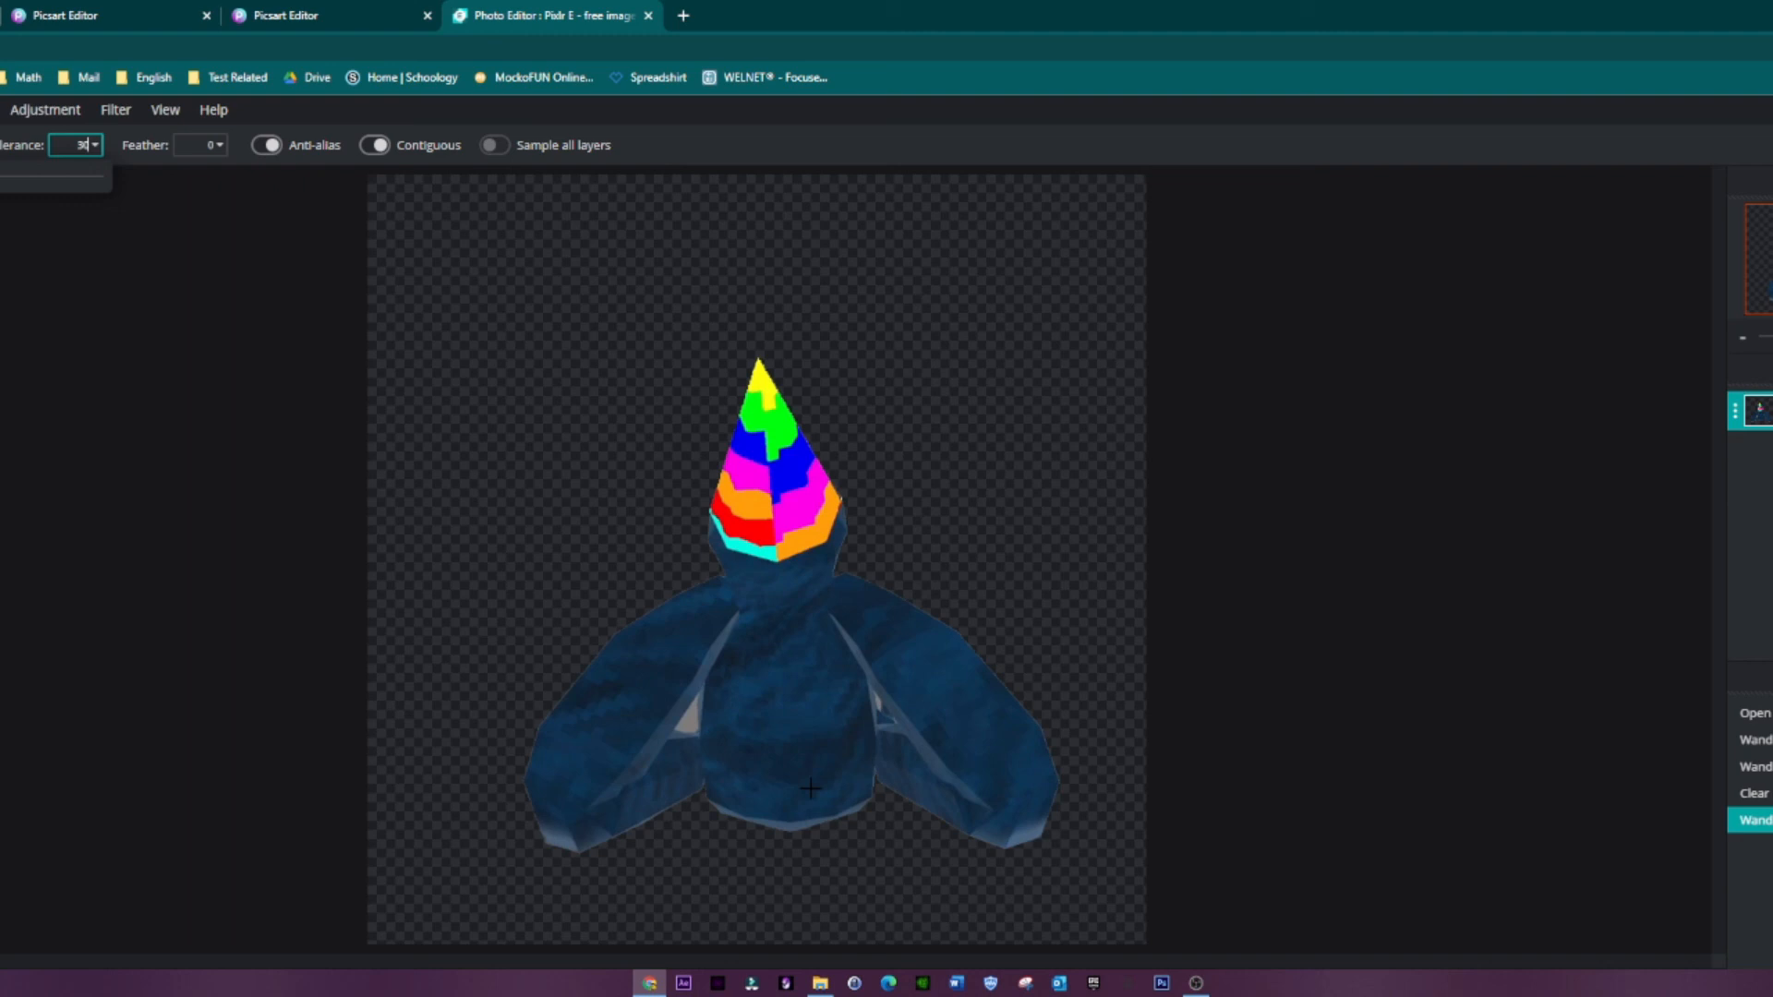
click(677, 722)
click(686, 723)
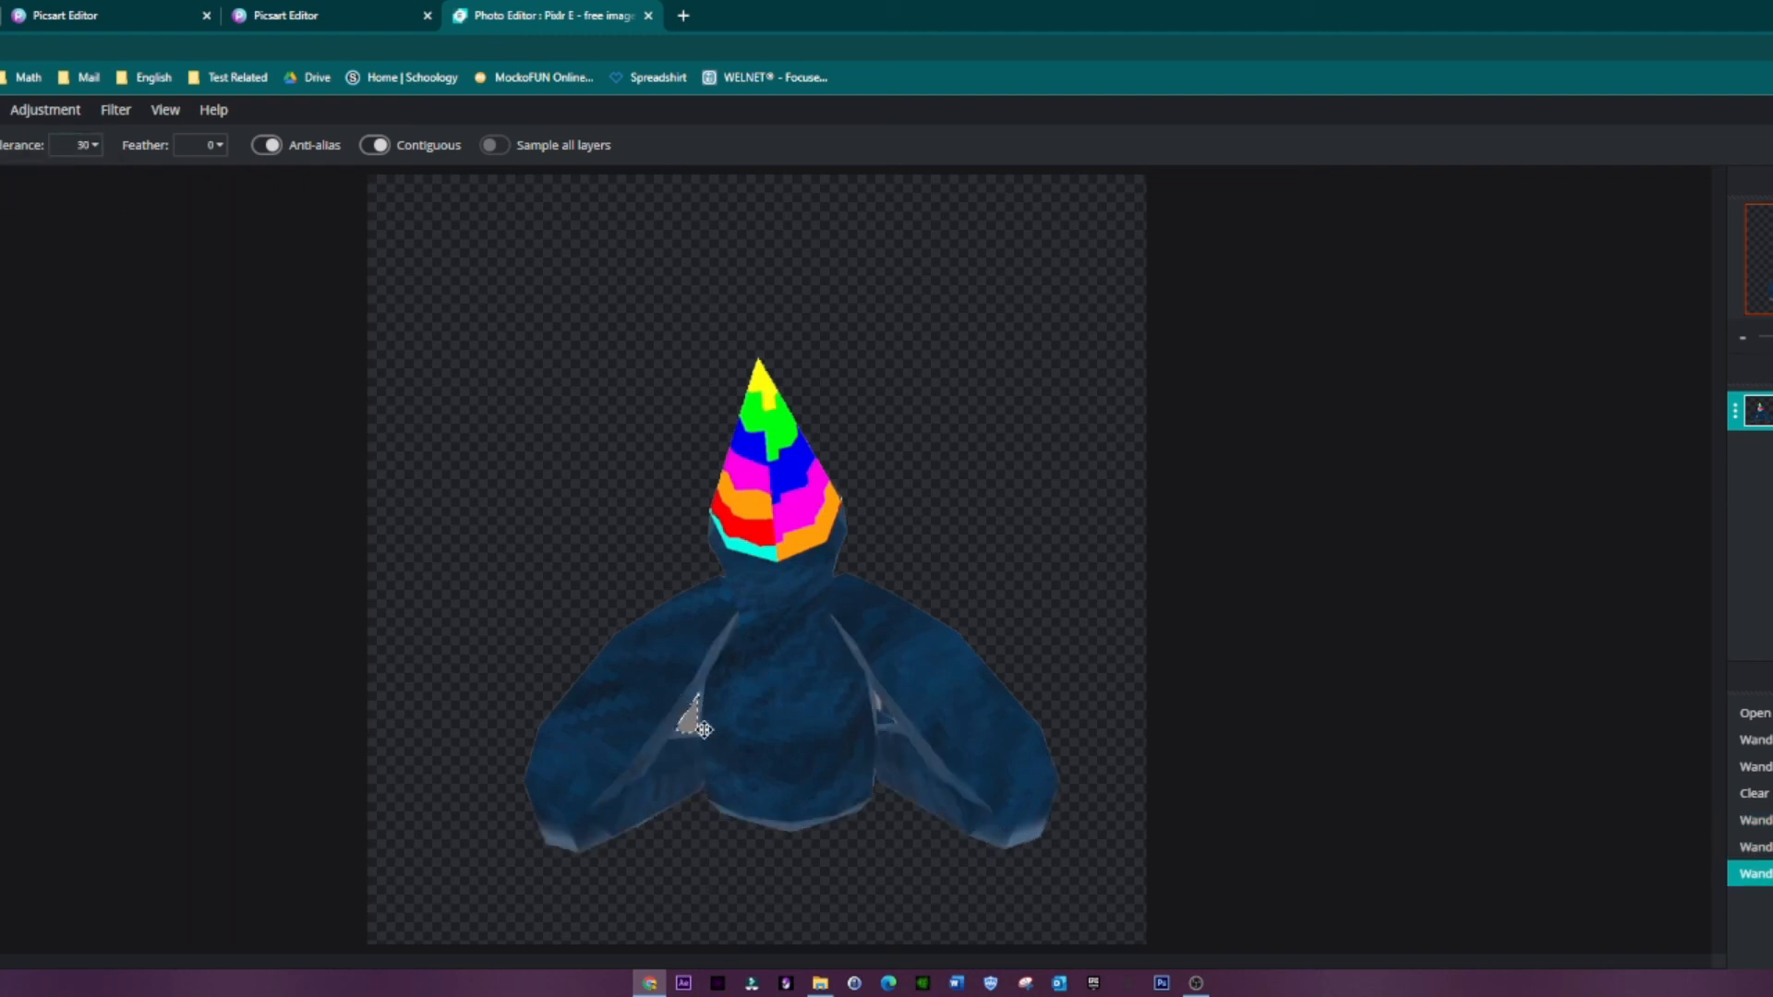
key(Delete)
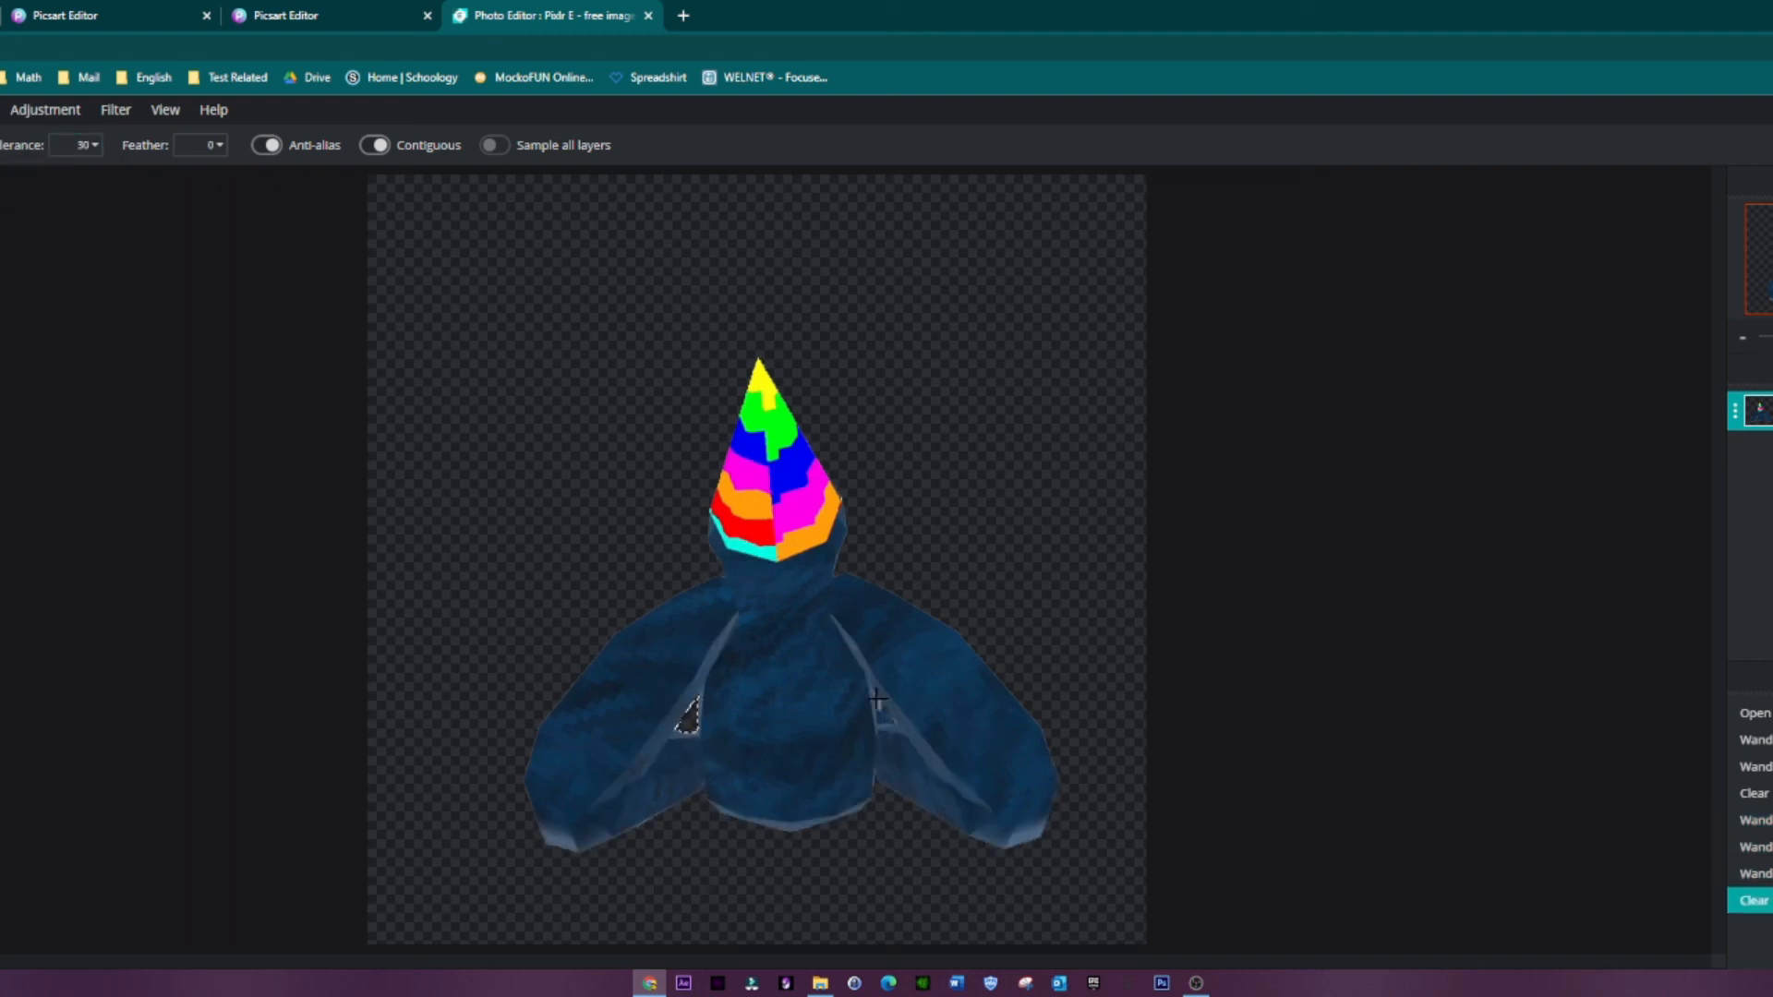
click(878, 699)
key(Delete)
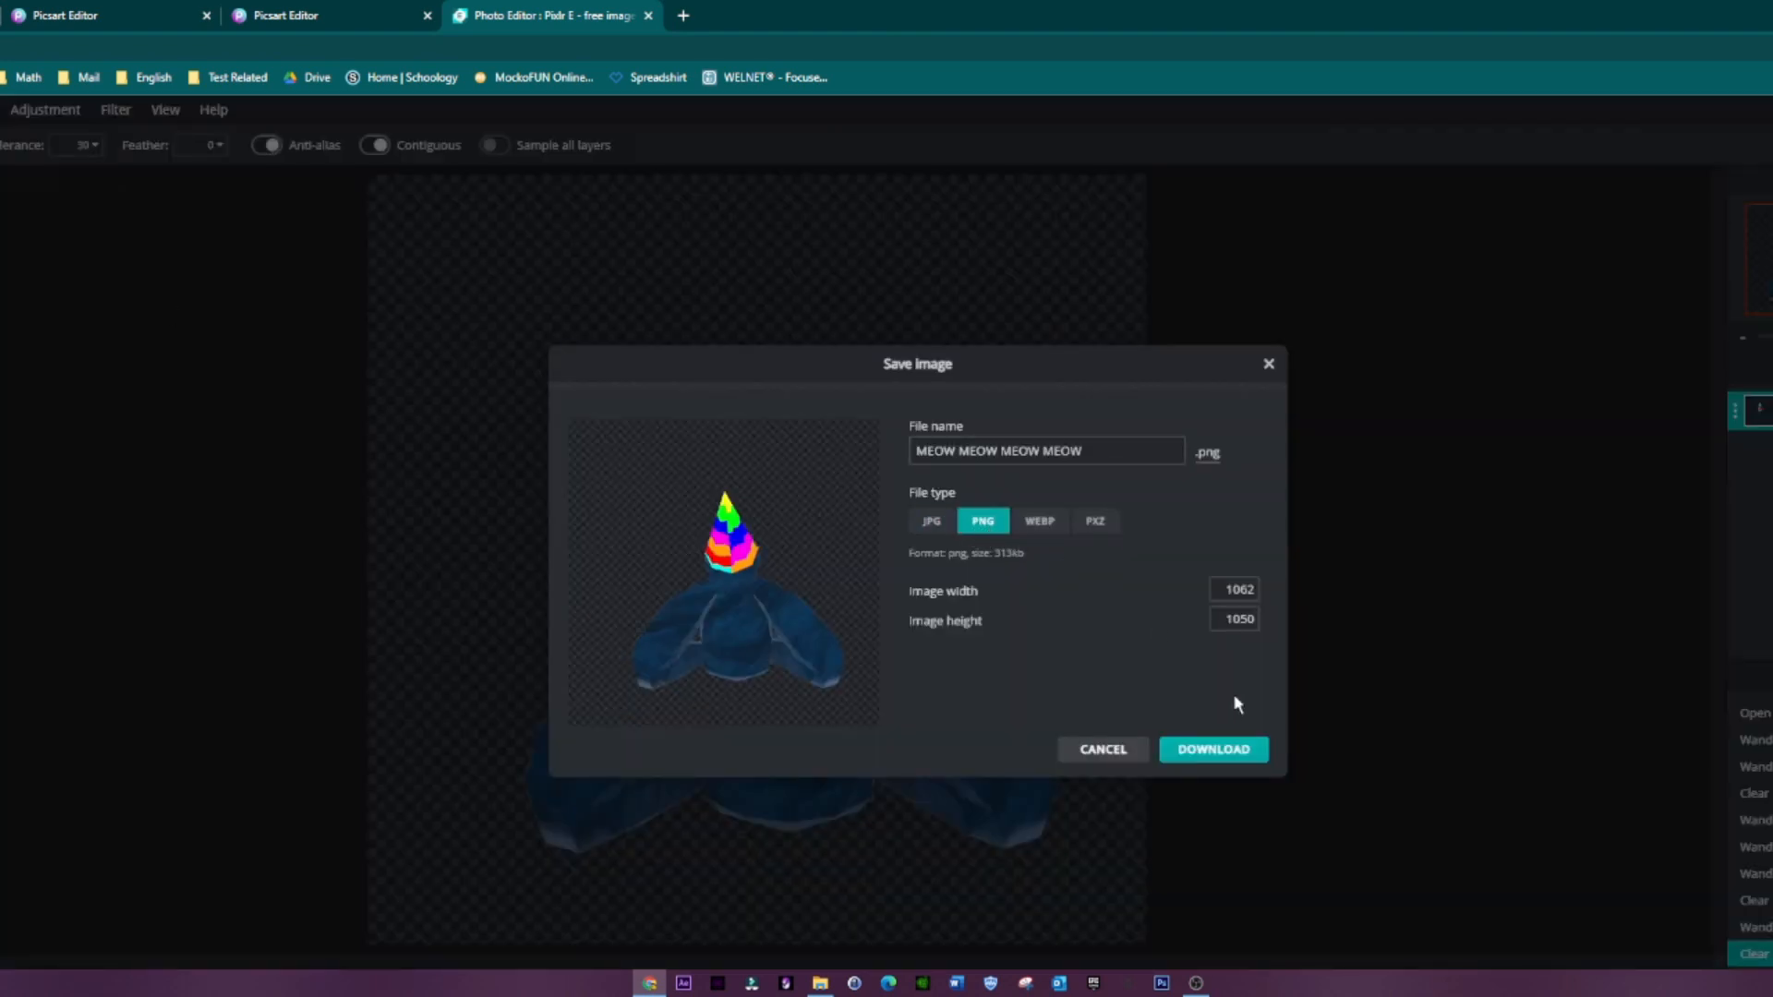
Step: Download the cut-out gorilla as the PNG file MEOW MEOW MEOW MEOW and close Pixlr E
click(1198, 751)
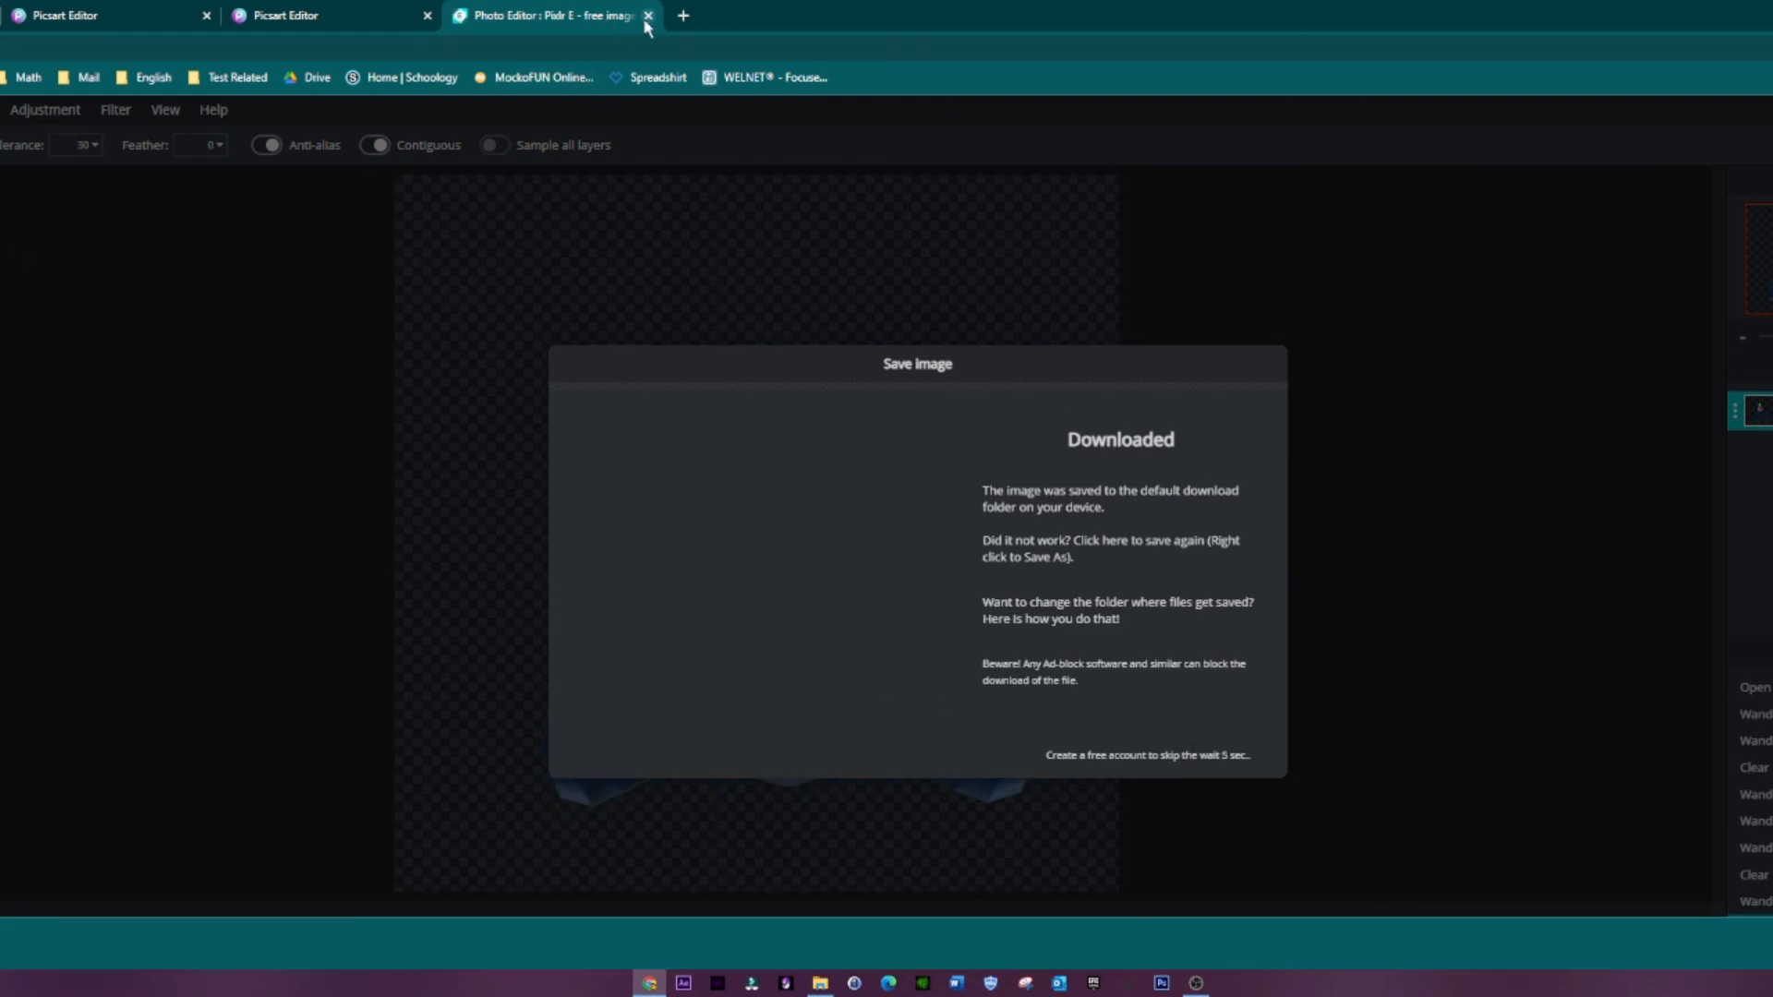
click(647, 17)
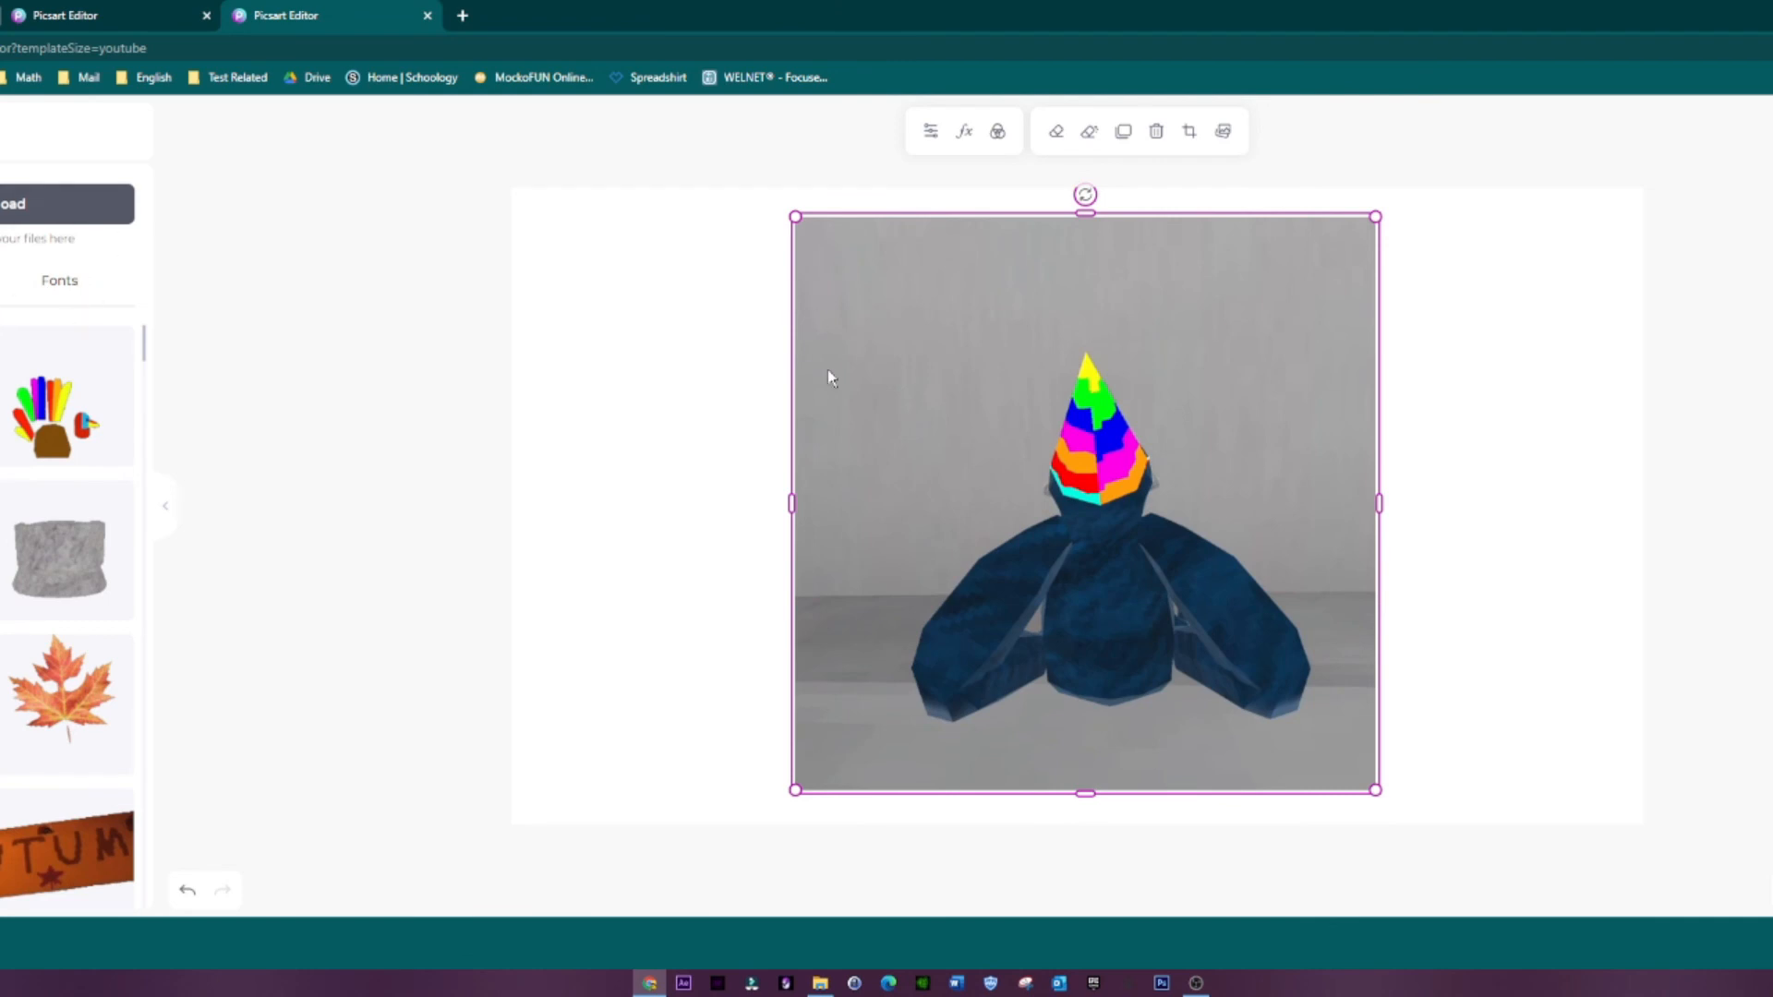
Step: Remove the grey-background gorilla picture from the Picsart canvas and upload the downloaded gorilla cut-out
key(Delete)
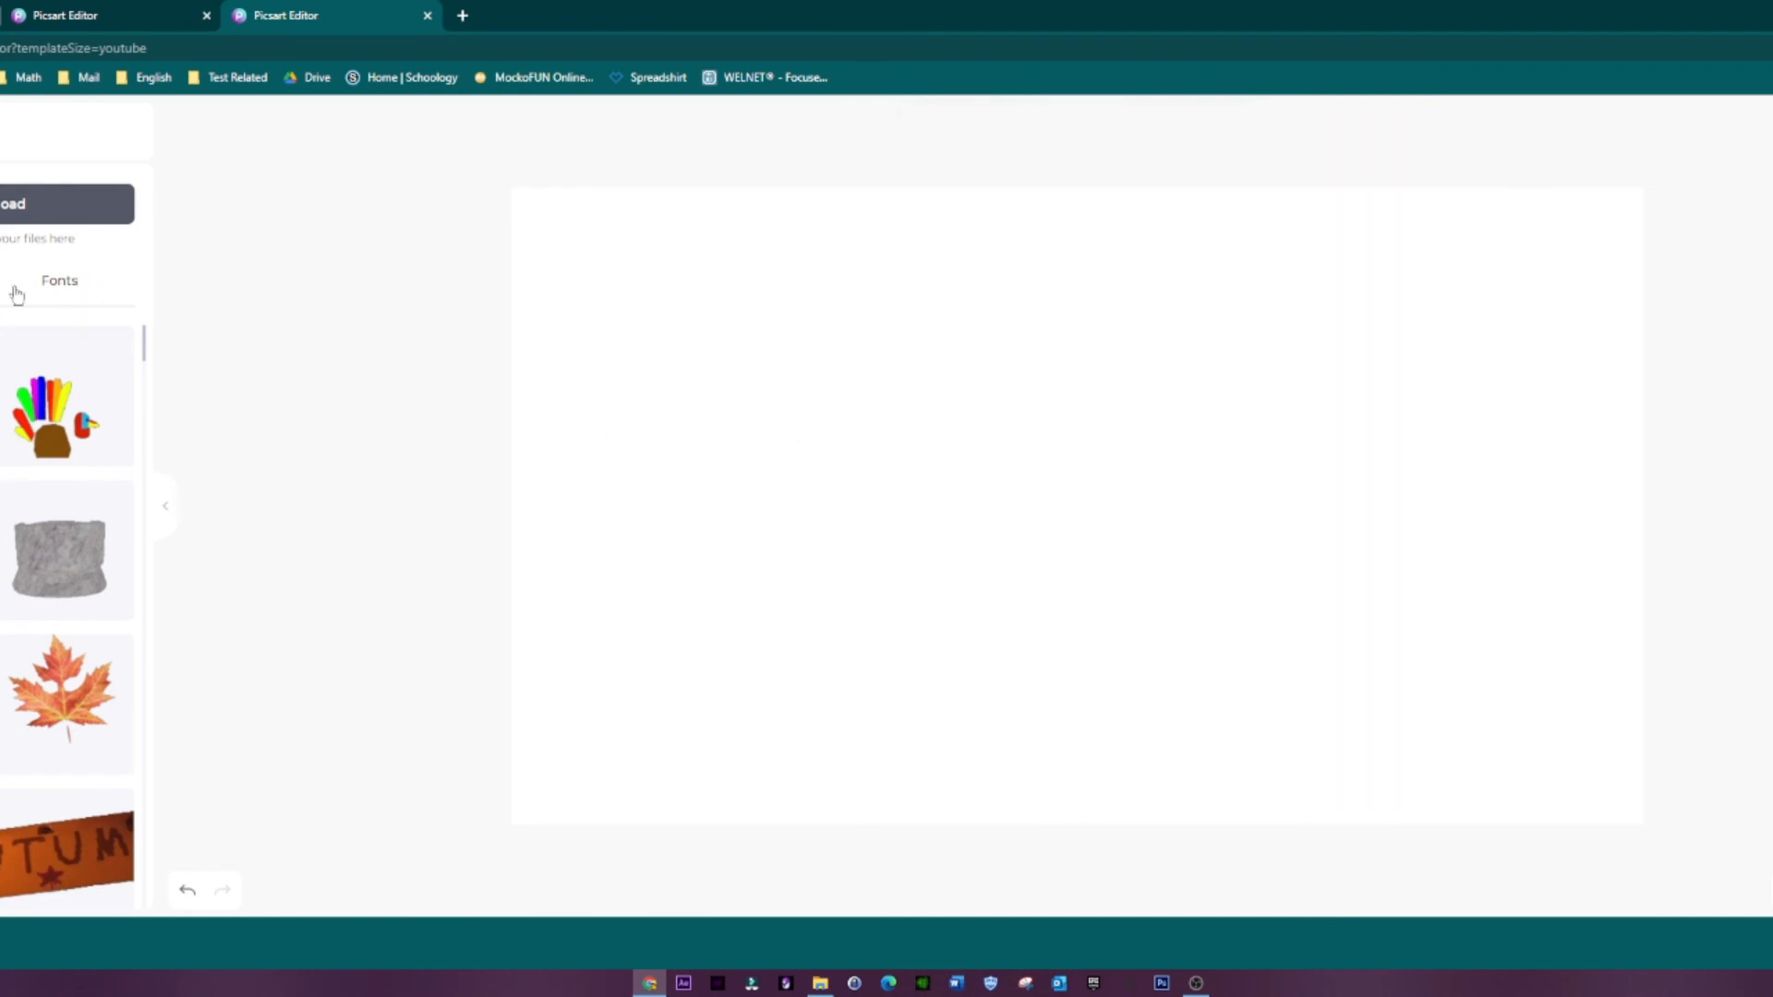
click(76, 220)
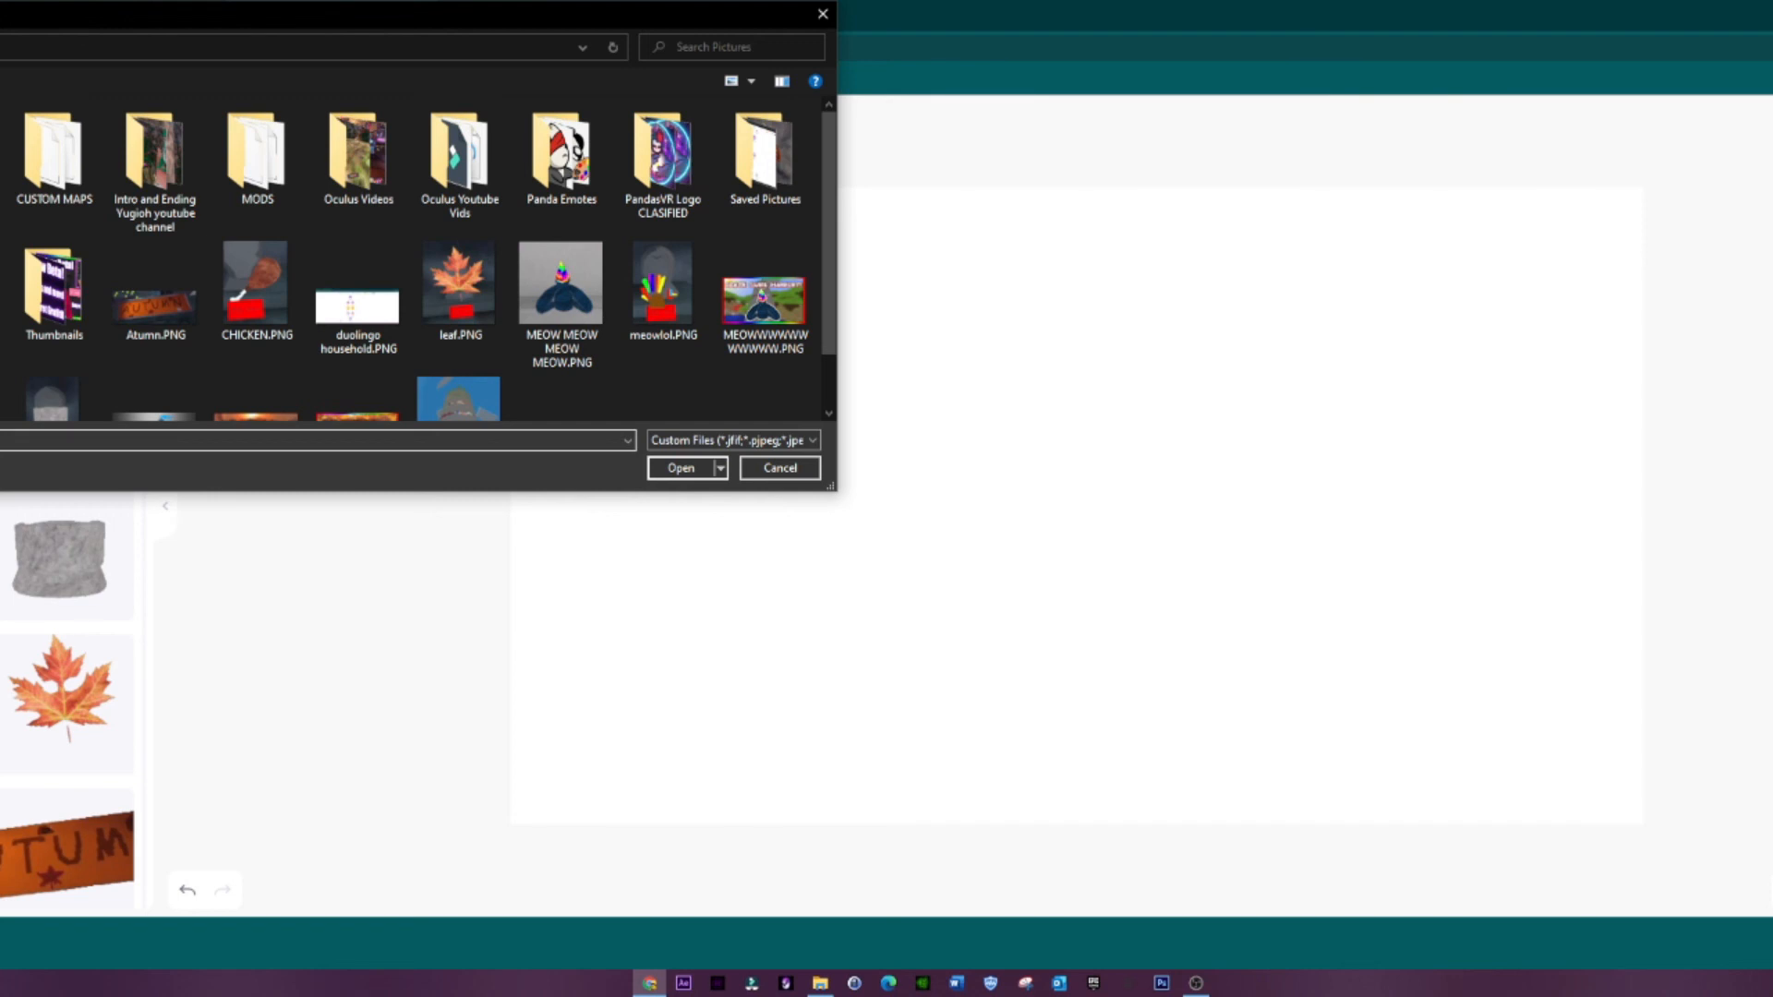
click(0, 153)
double_click(5, 161)
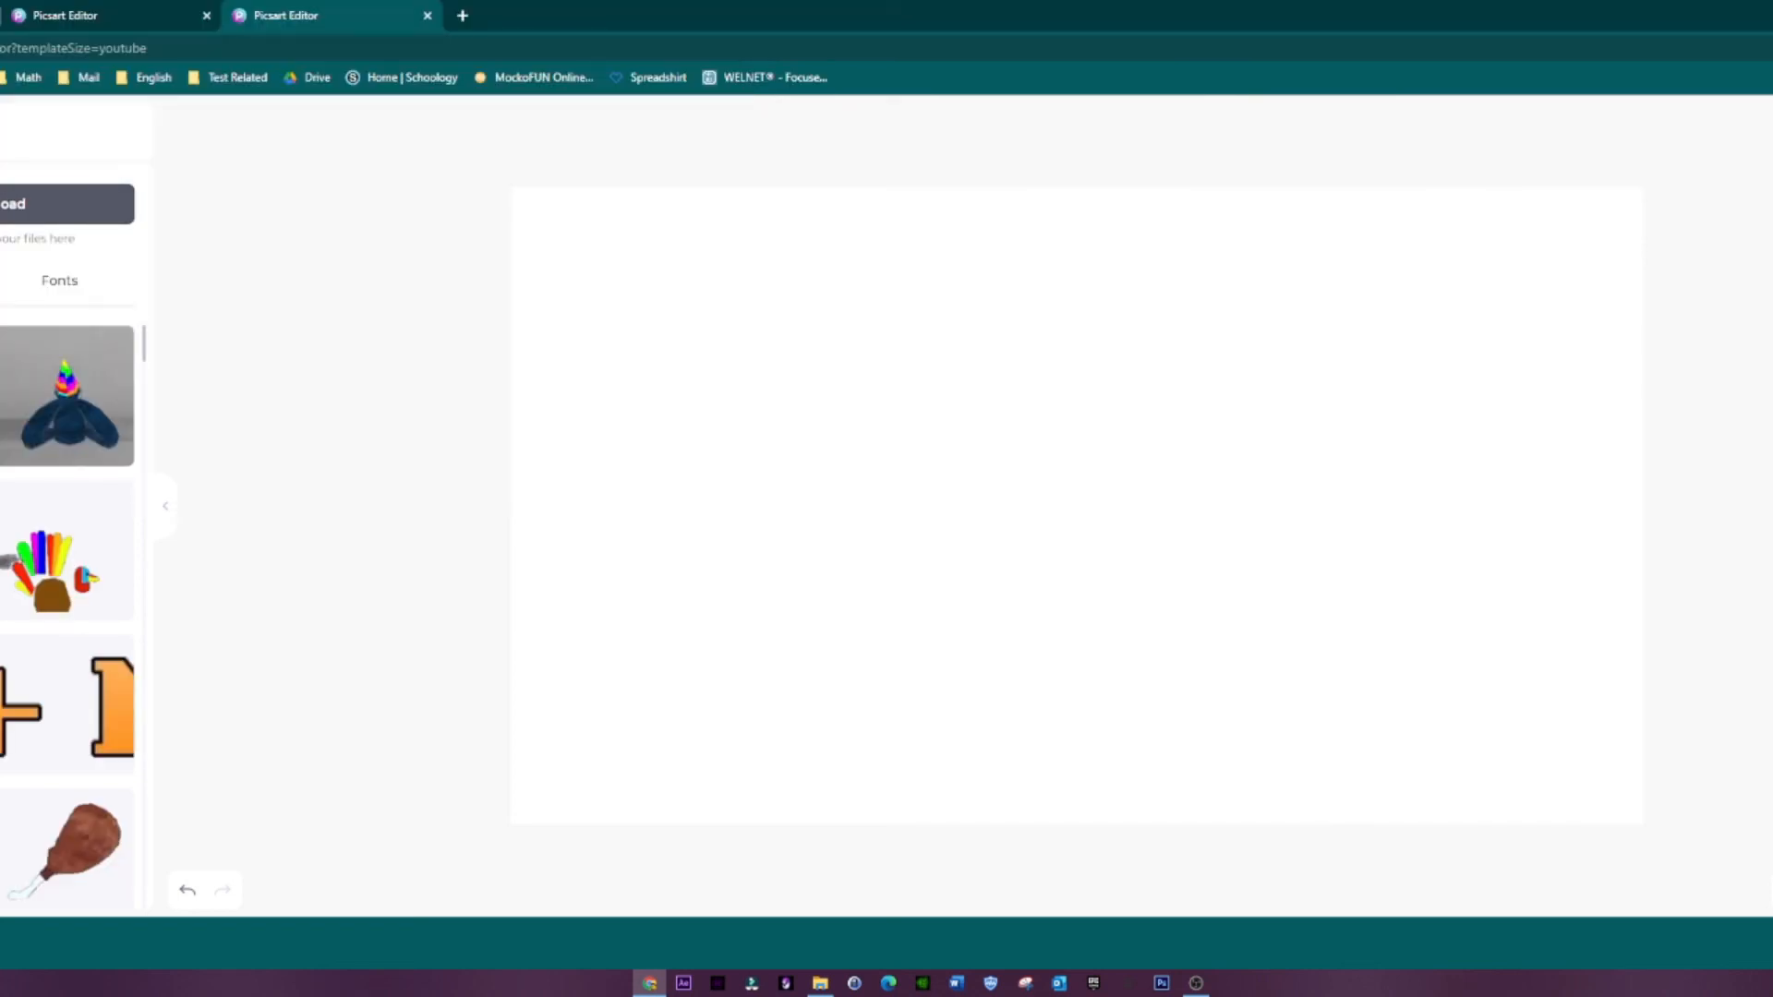
Step: Try the gorilla picture in several positions on the blank canvas, and delete it
drag(1113, 569, 1229, 568)
click(117, 417)
drag(757, 540, 424, 514)
drag(739, 580, 765, 576)
key(Delete)
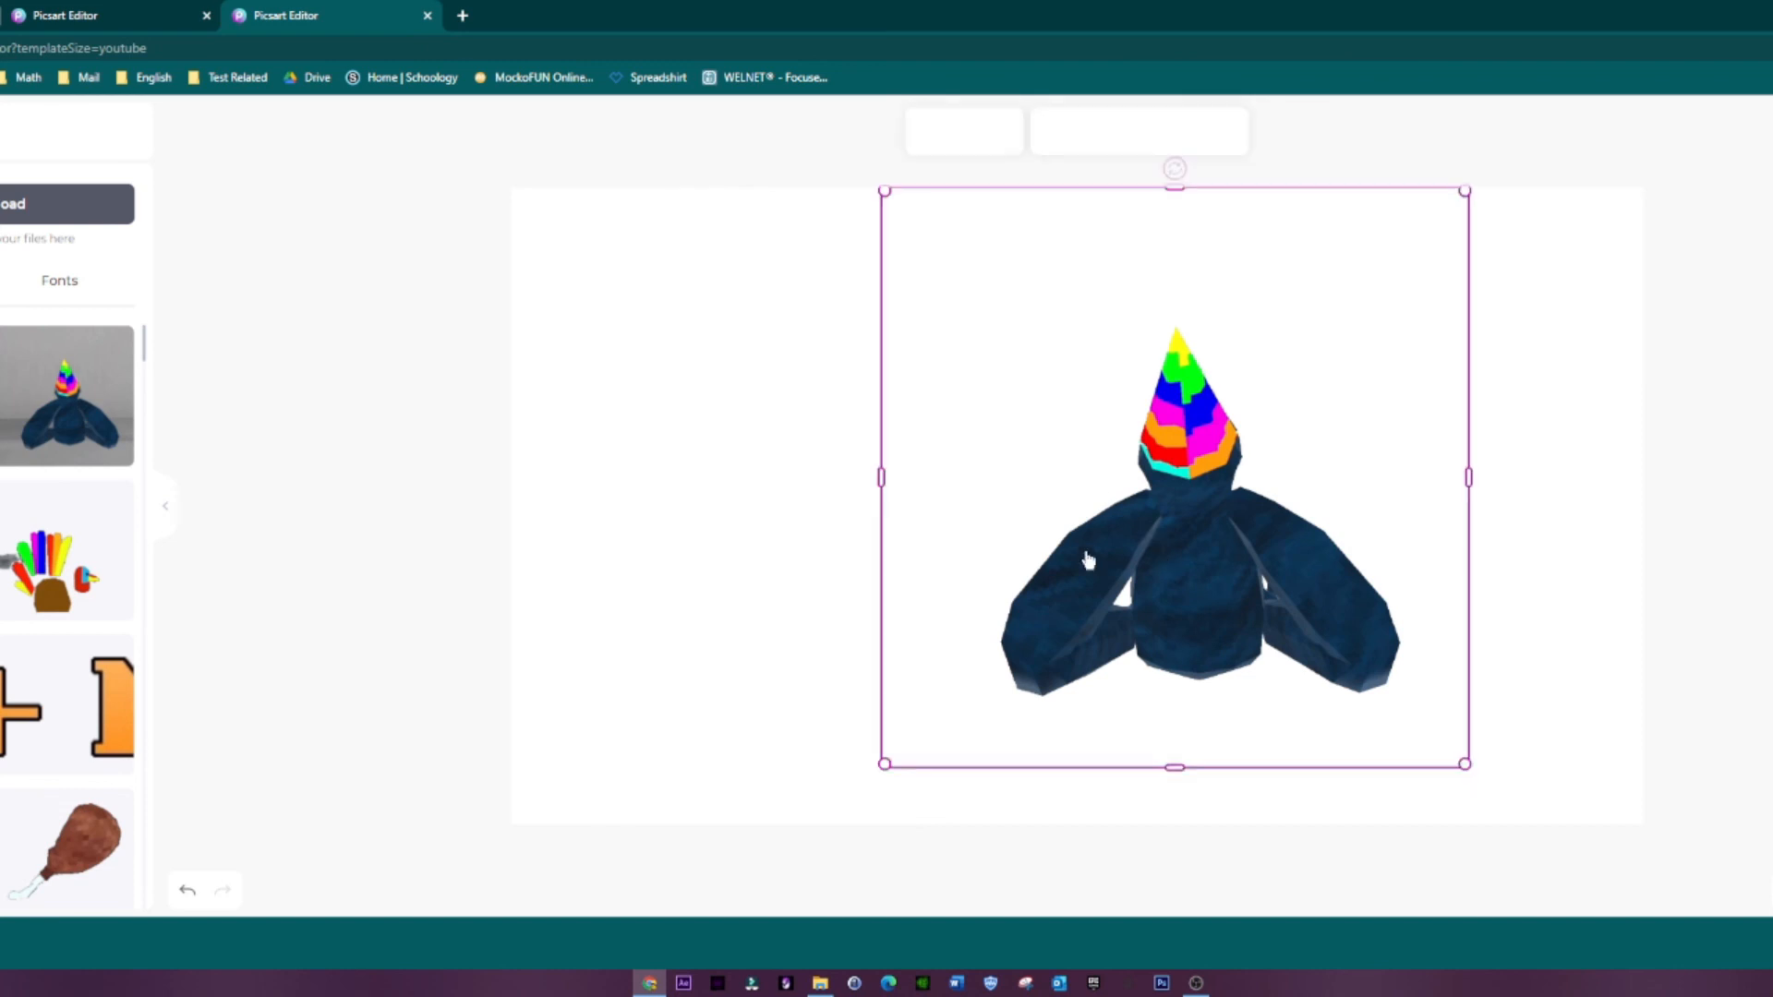
drag(1084, 558, 985, 524)
drag(1062, 577, 1097, 602)
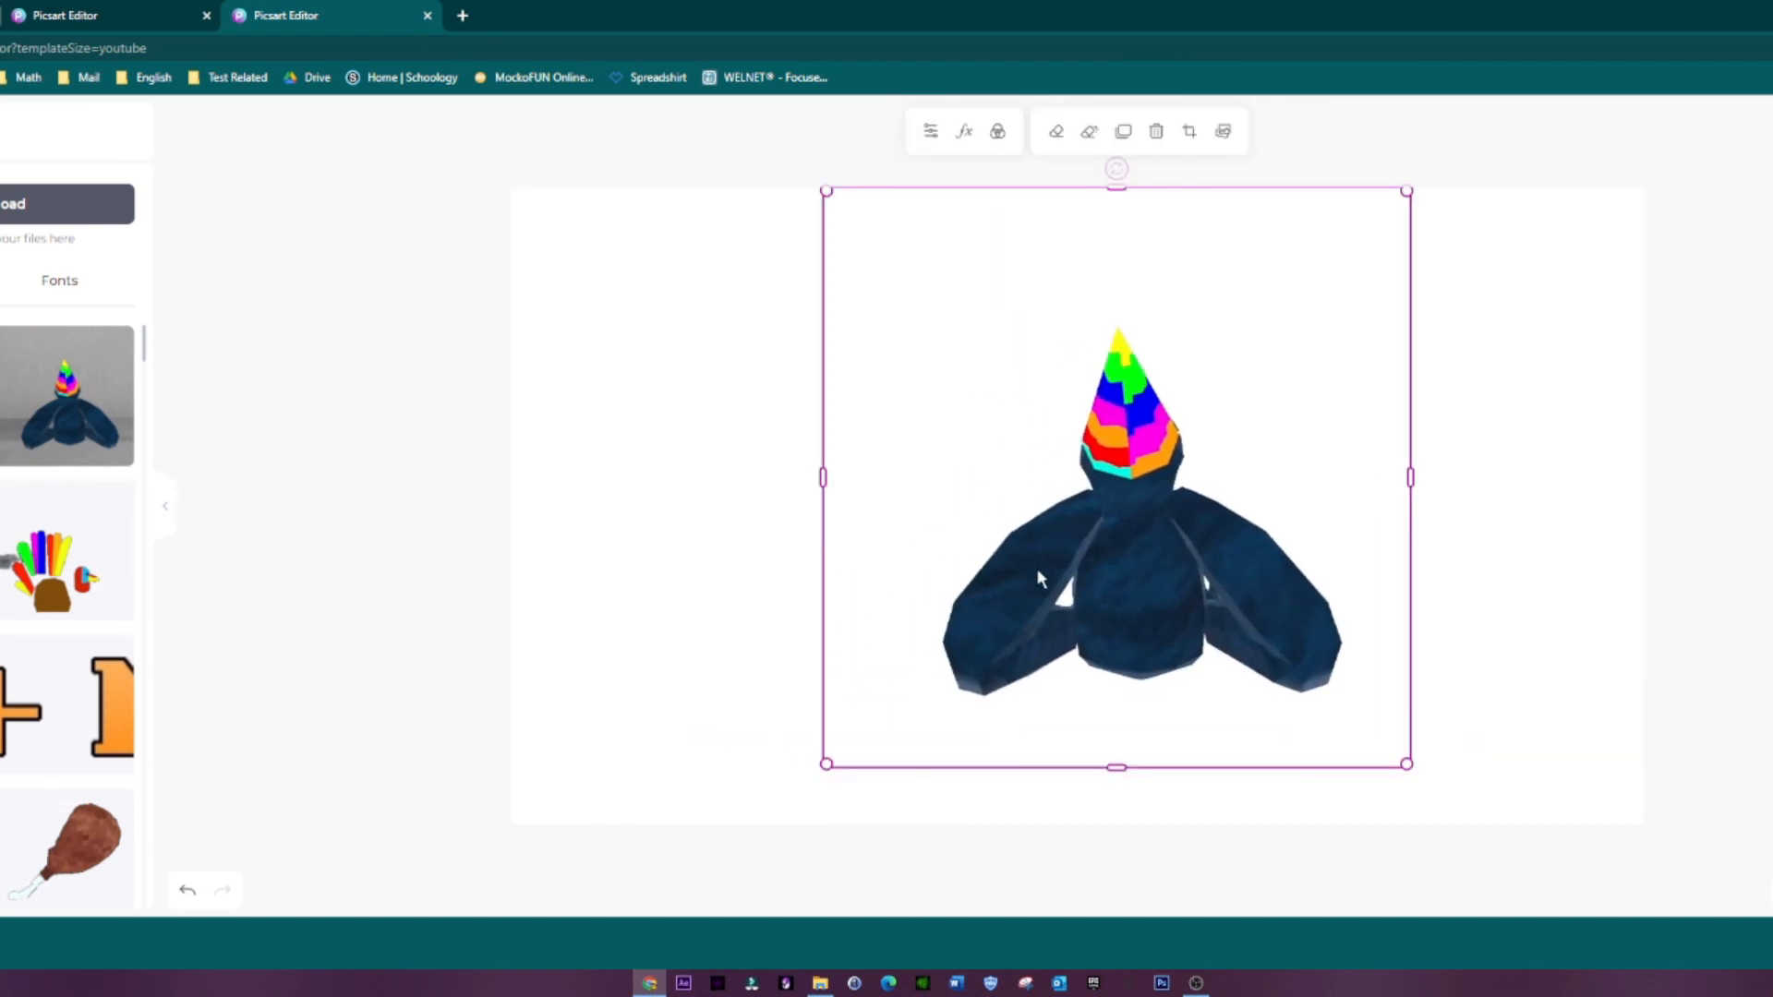
key(Delete)
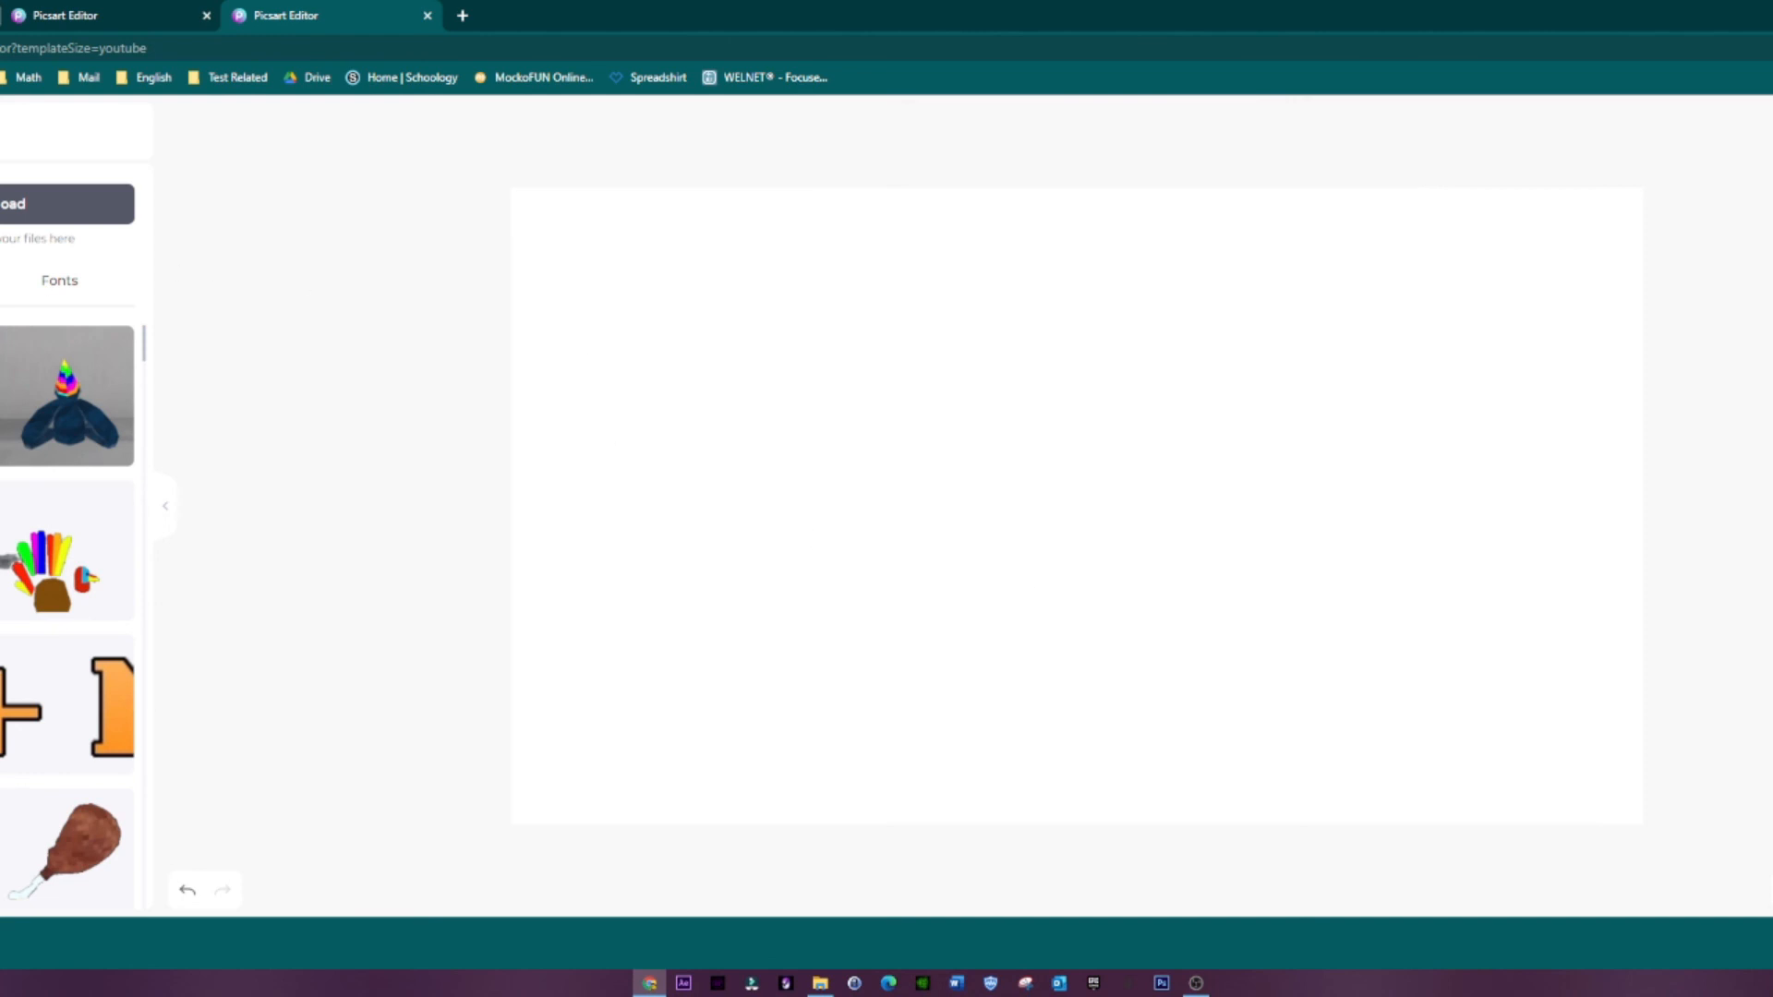
Step: Place the sunset rock-wall picture on the canvas and enlarge it to fill the whole thumbnail
scroll(69, 601, down, 5)
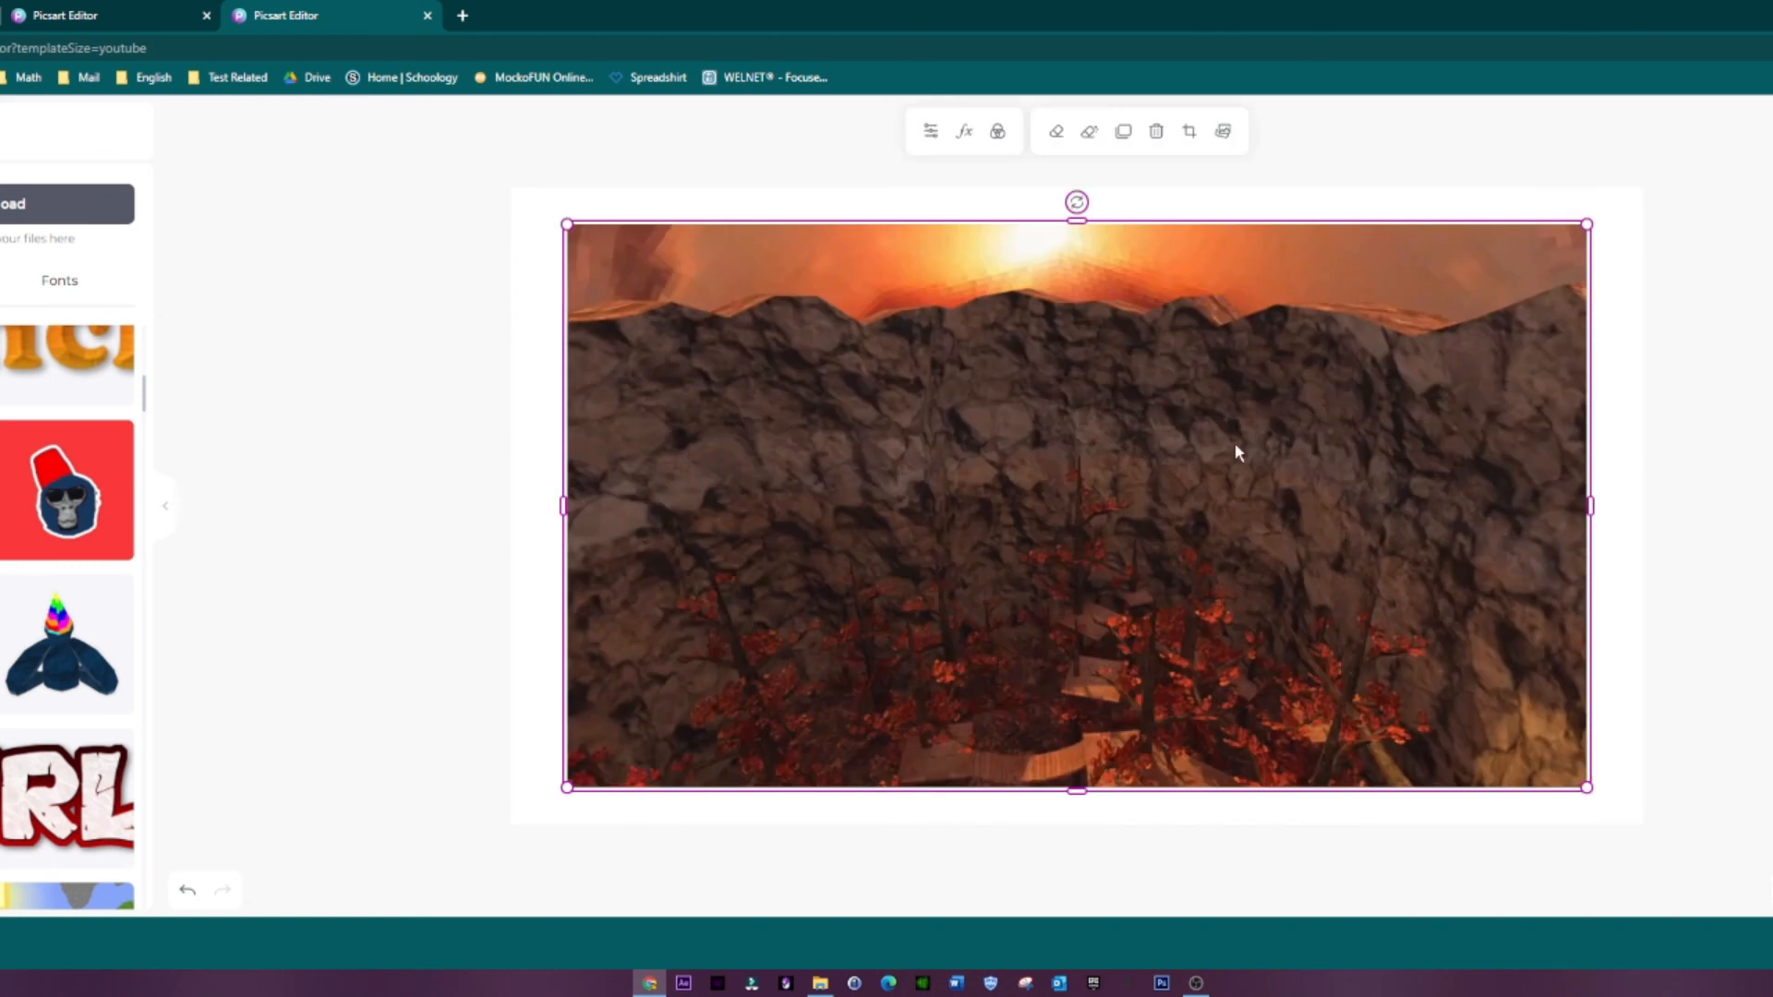
drag(1237, 476, 1186, 452)
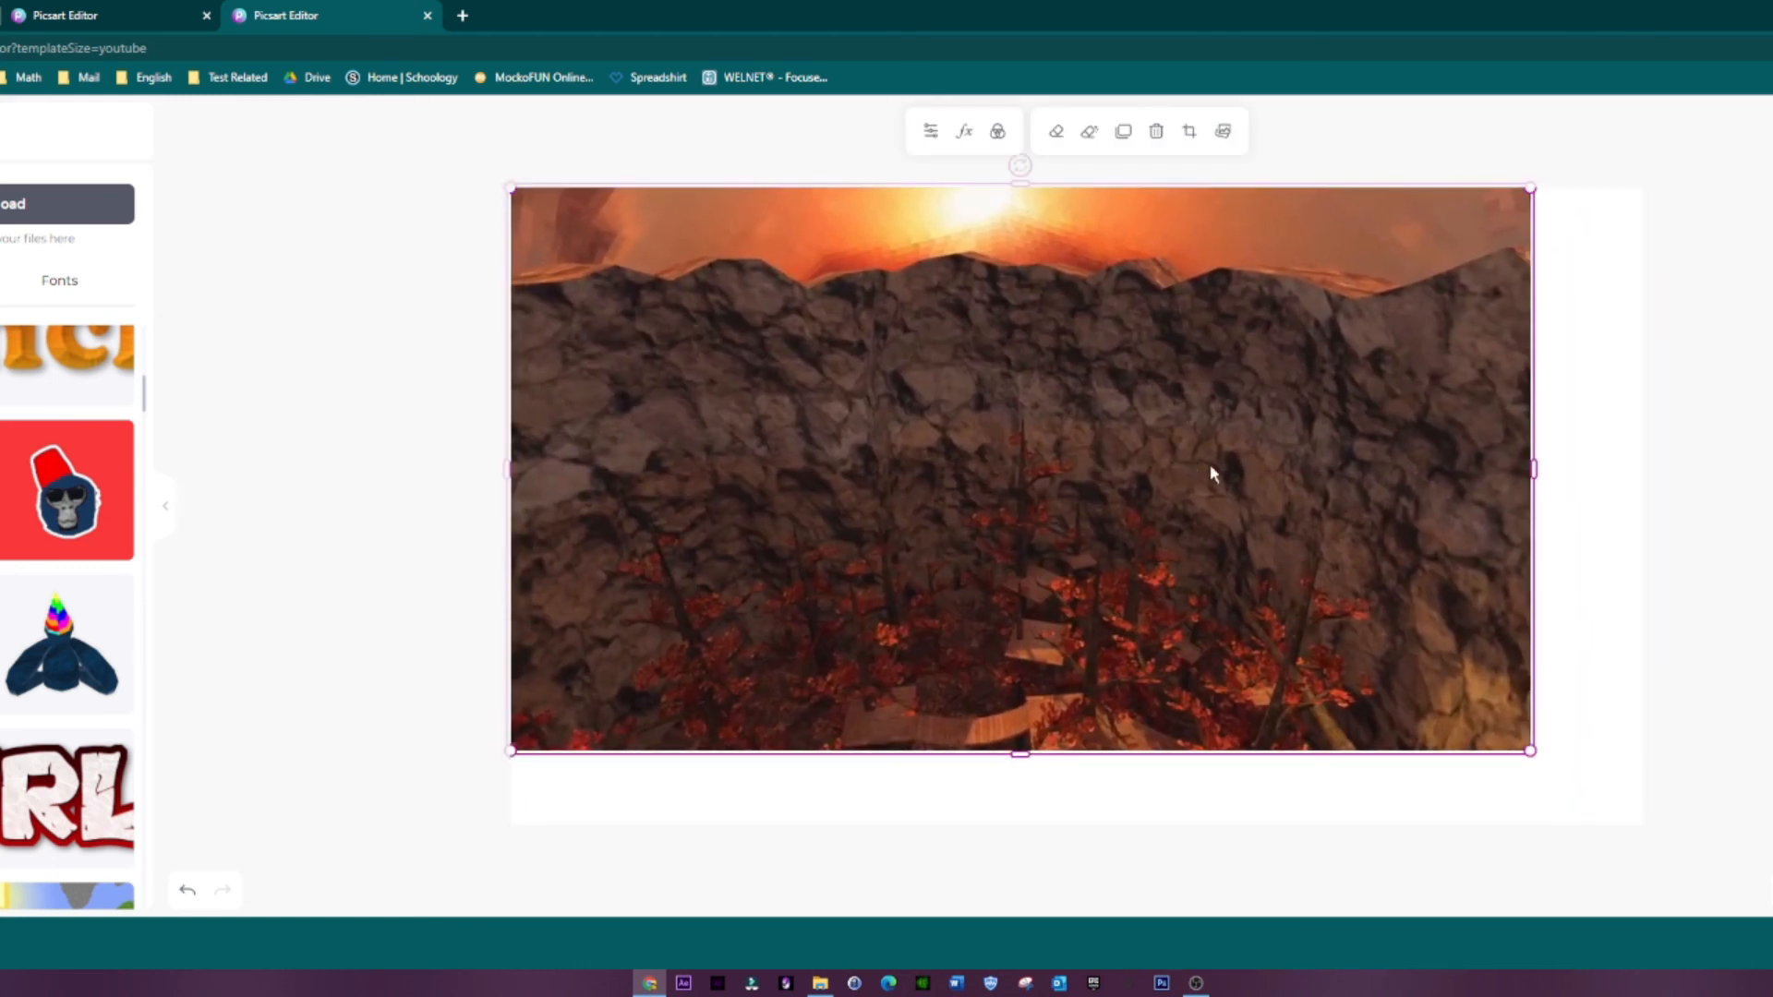
drag(1530, 749, 1630, 843)
drag(1079, 816, 1094, 830)
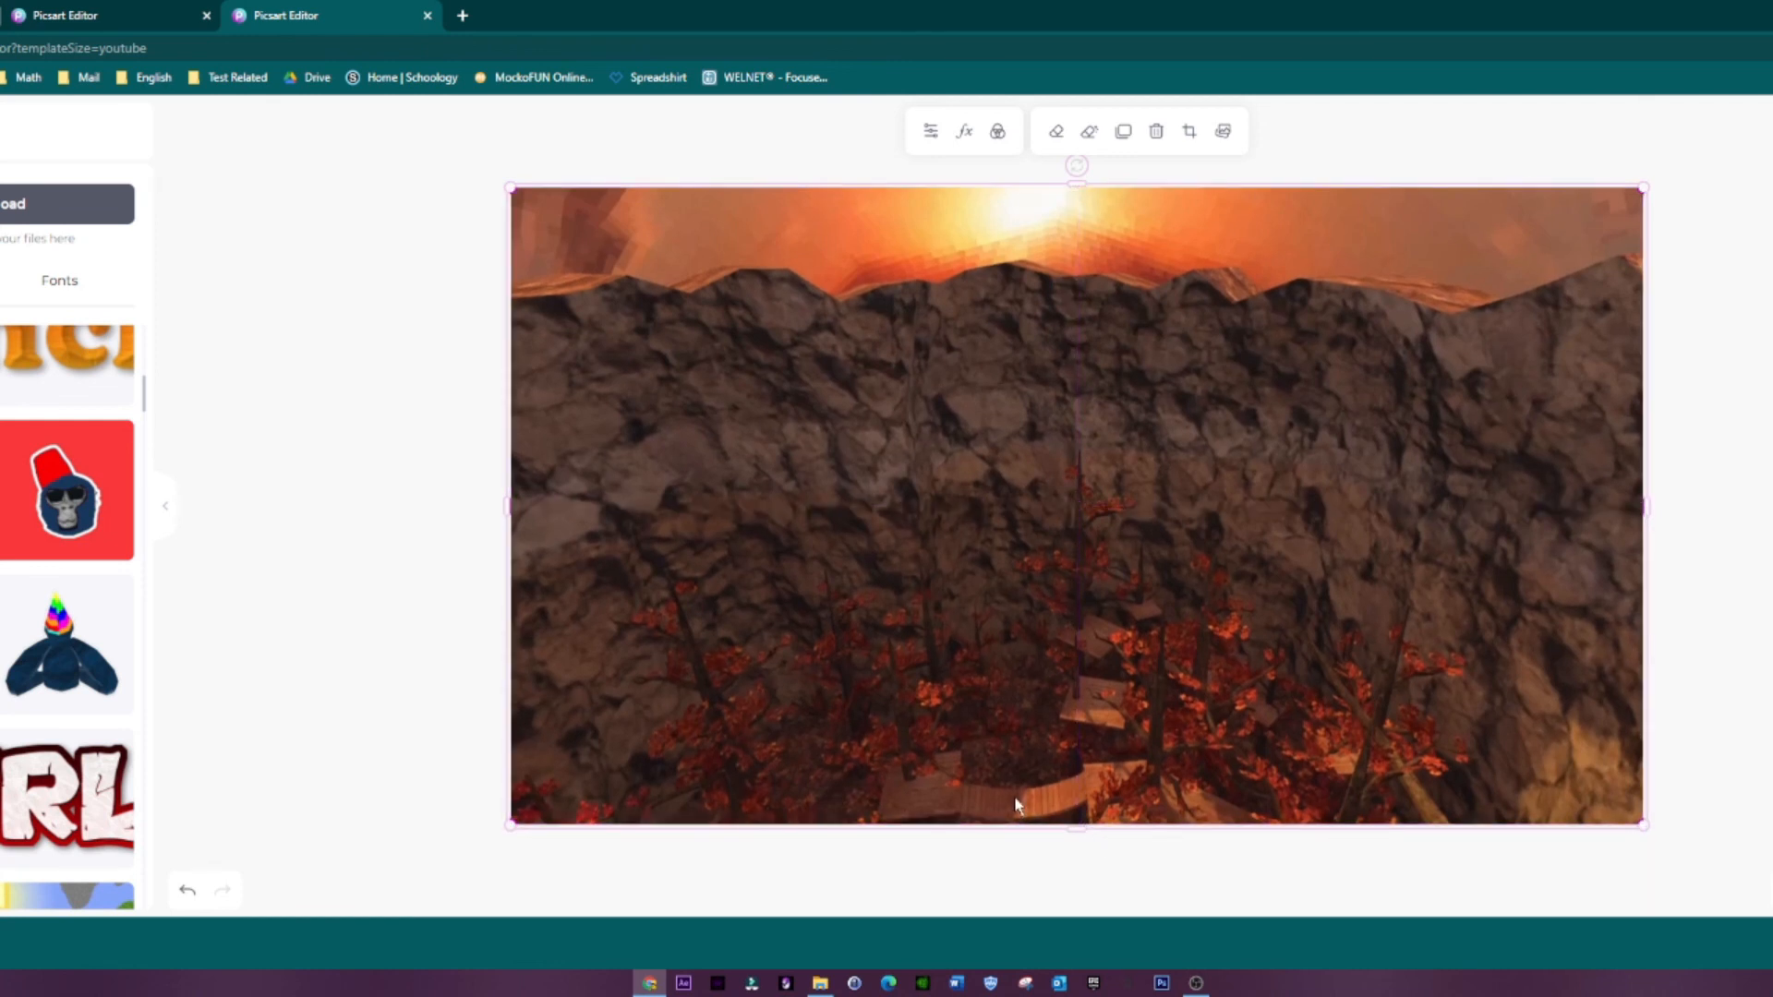
Step: Apply a blur effect to the sunset rock-wall background picture
click(1703, 429)
click(1160, 314)
click(967, 132)
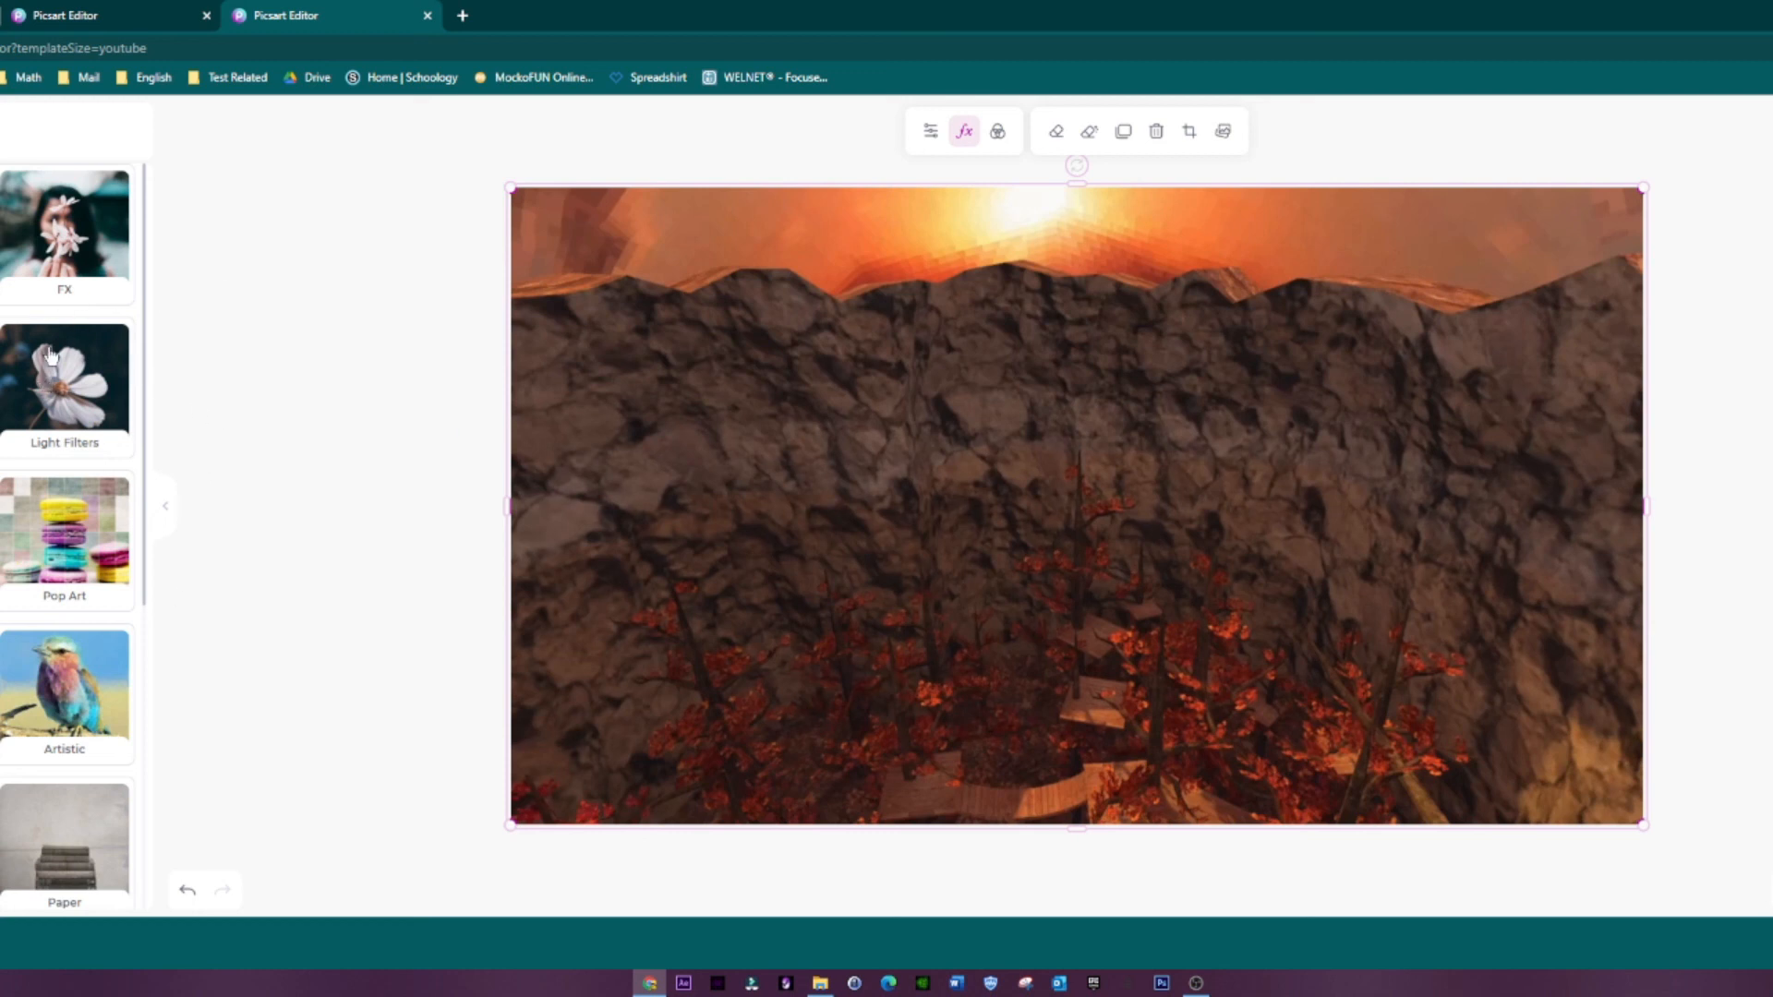
click(2, 388)
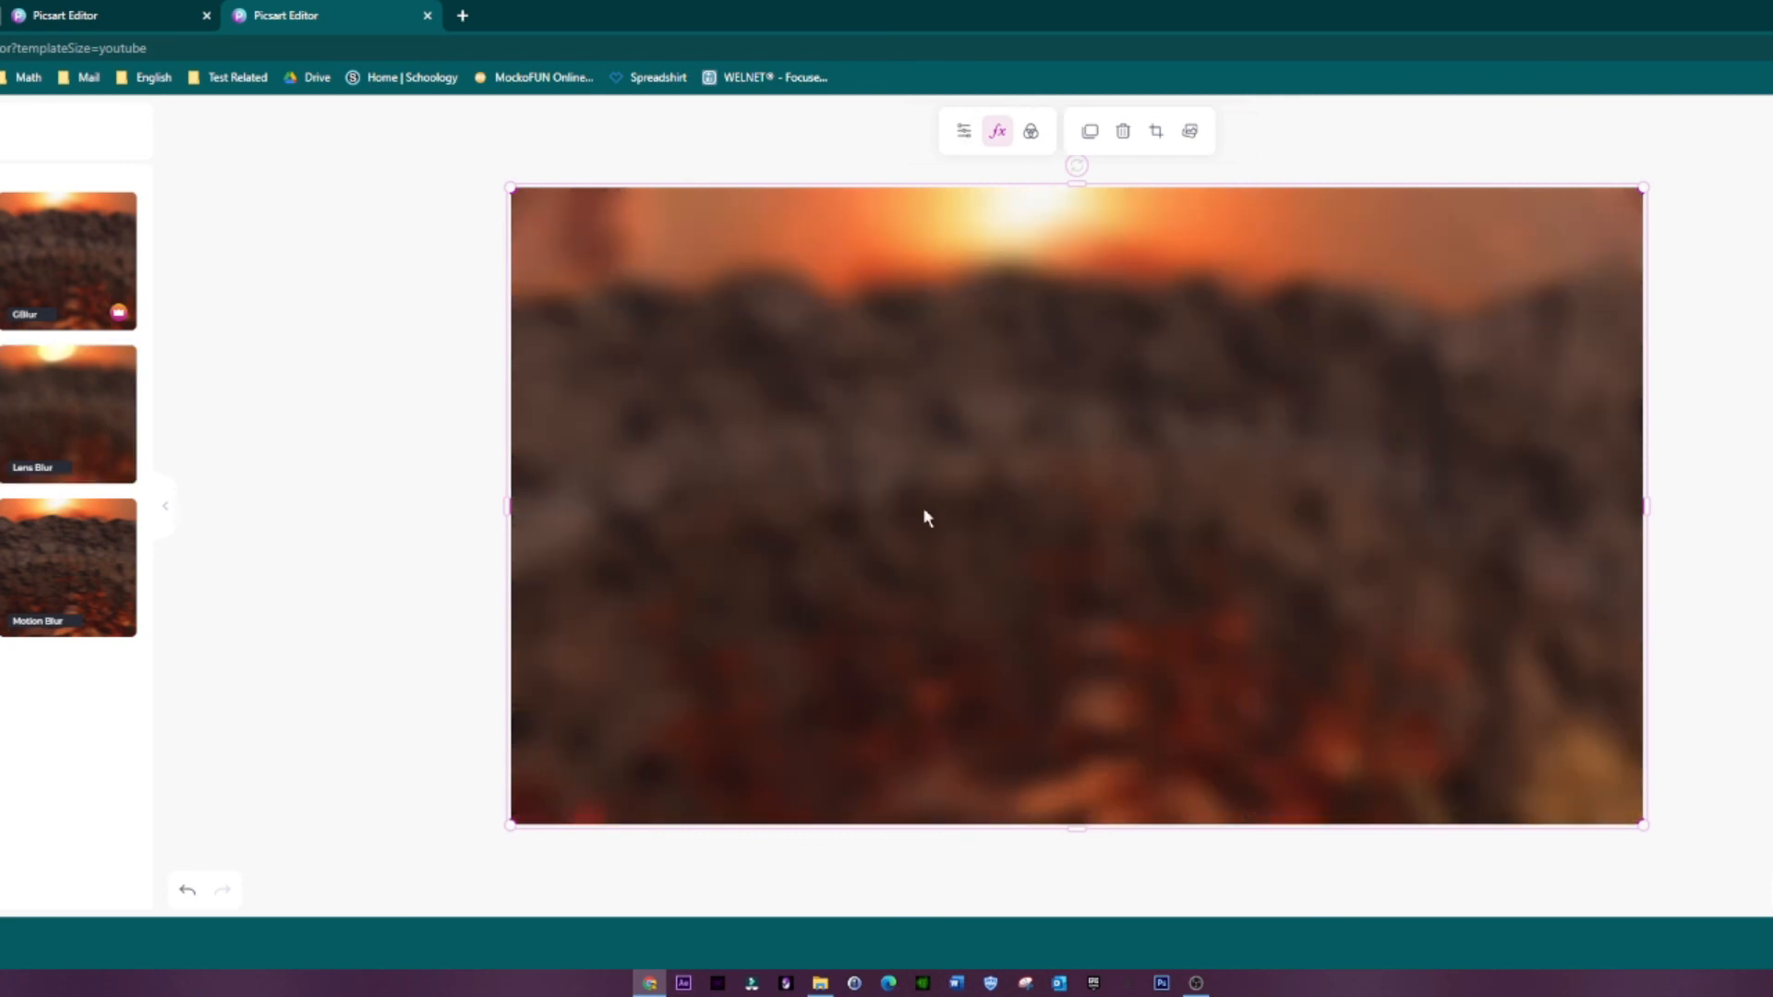
Step: Try the gorilla head picture with the red hat over the blurred background, and delete it
click(462, 336)
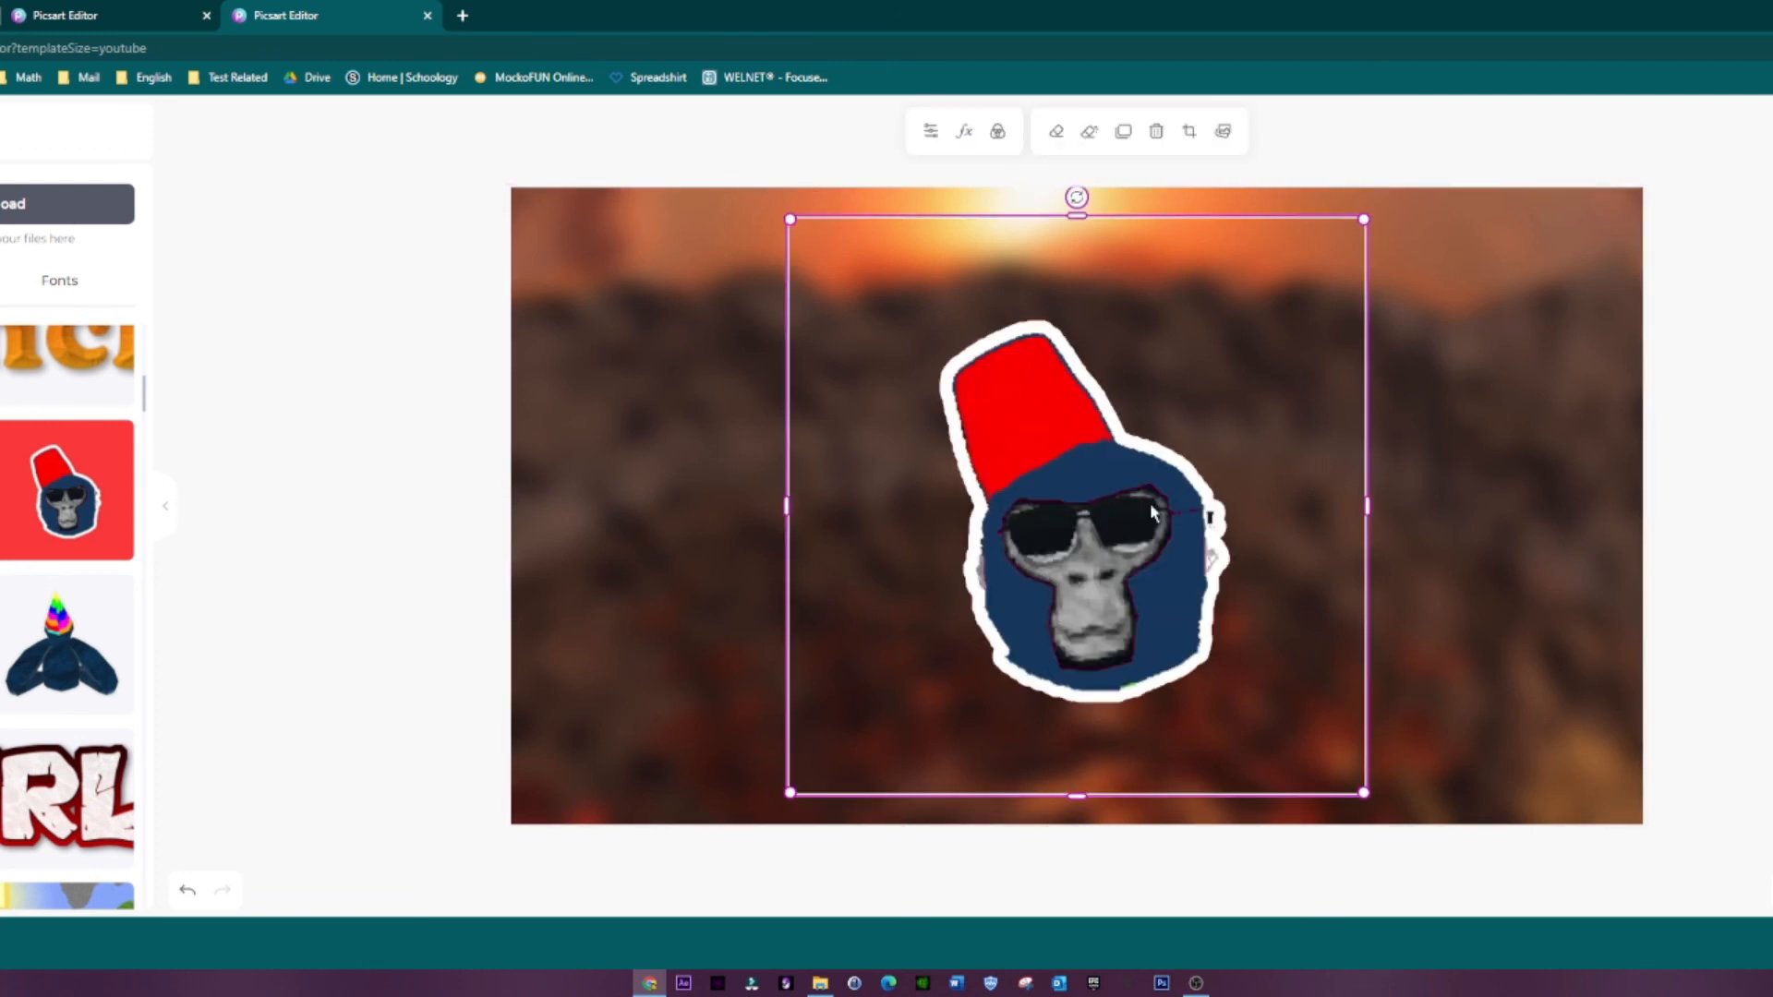
key(Delete)
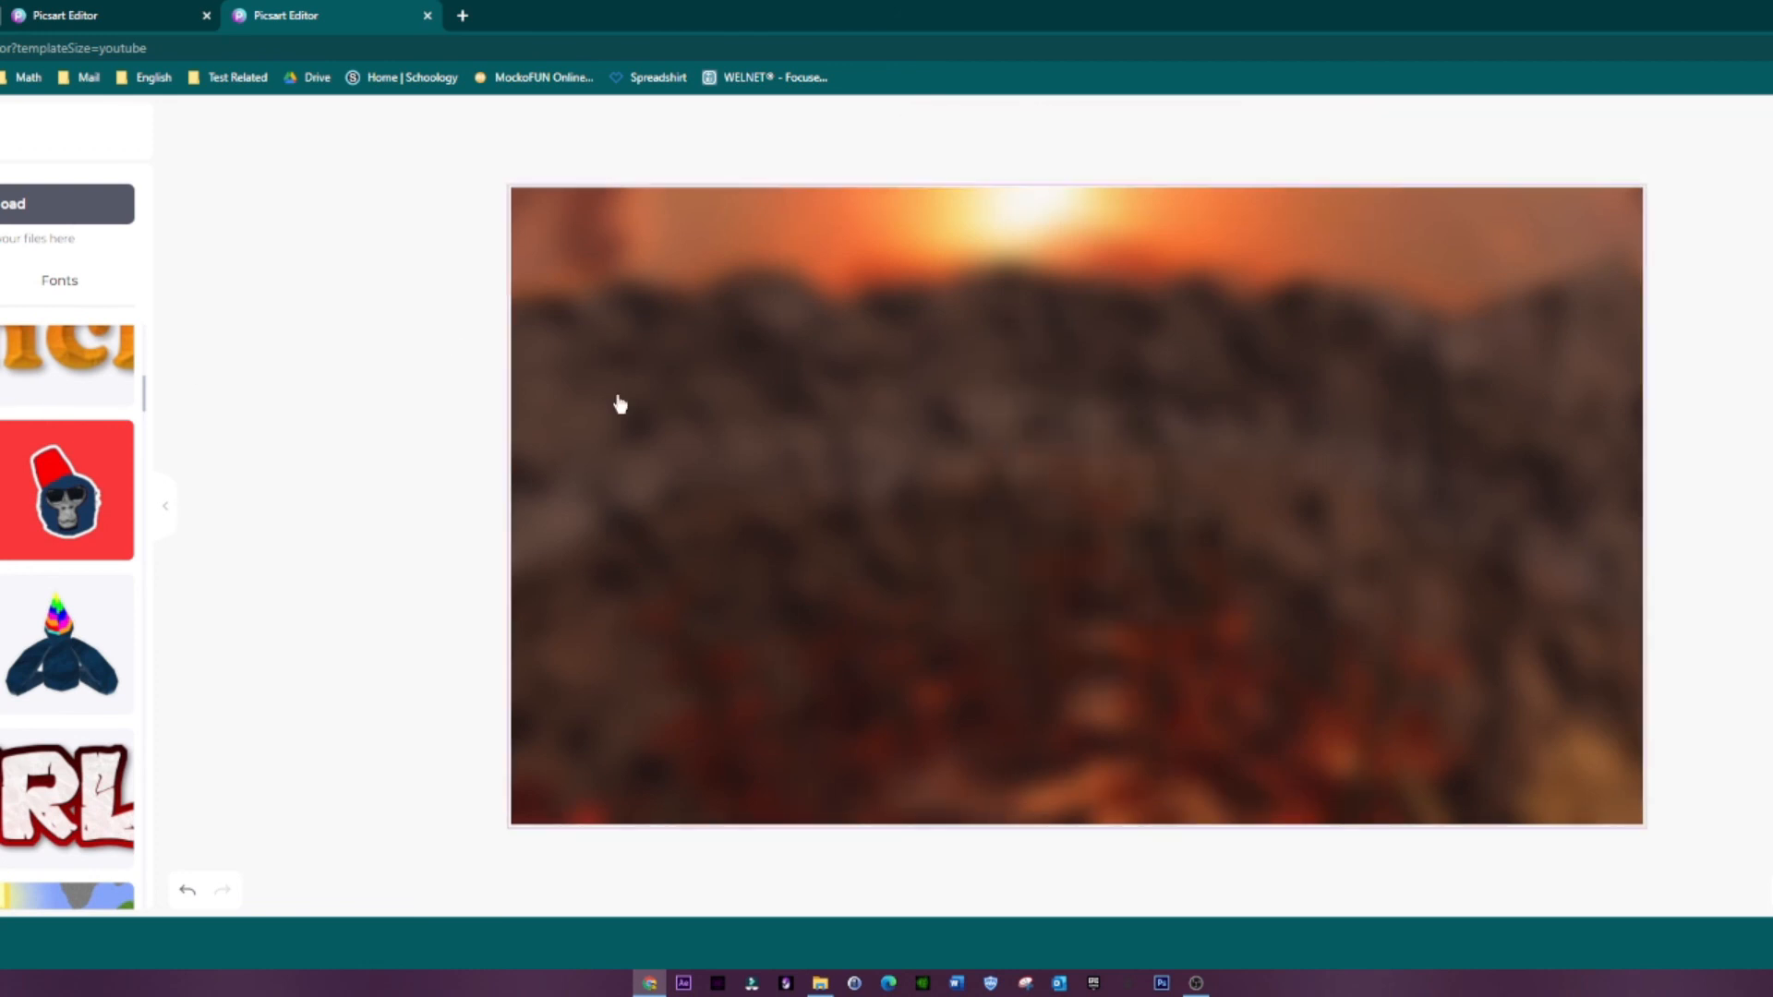
scroll(66, 617, up, 7)
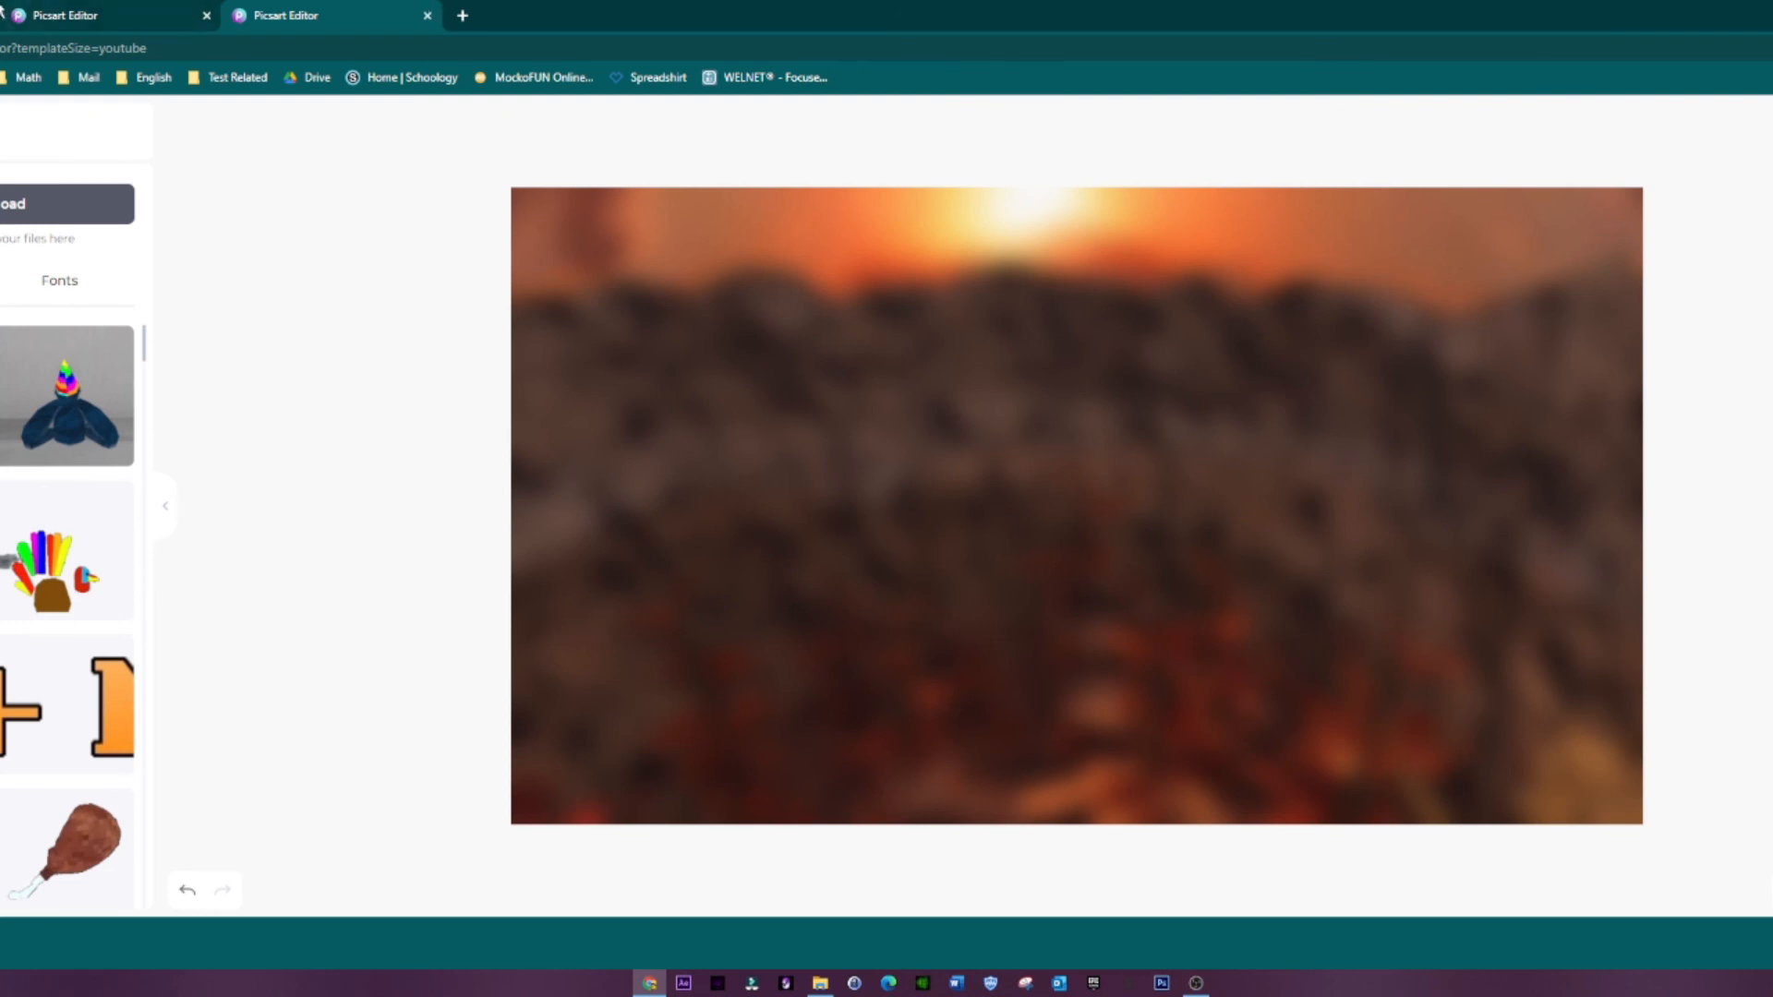
click(131, 9)
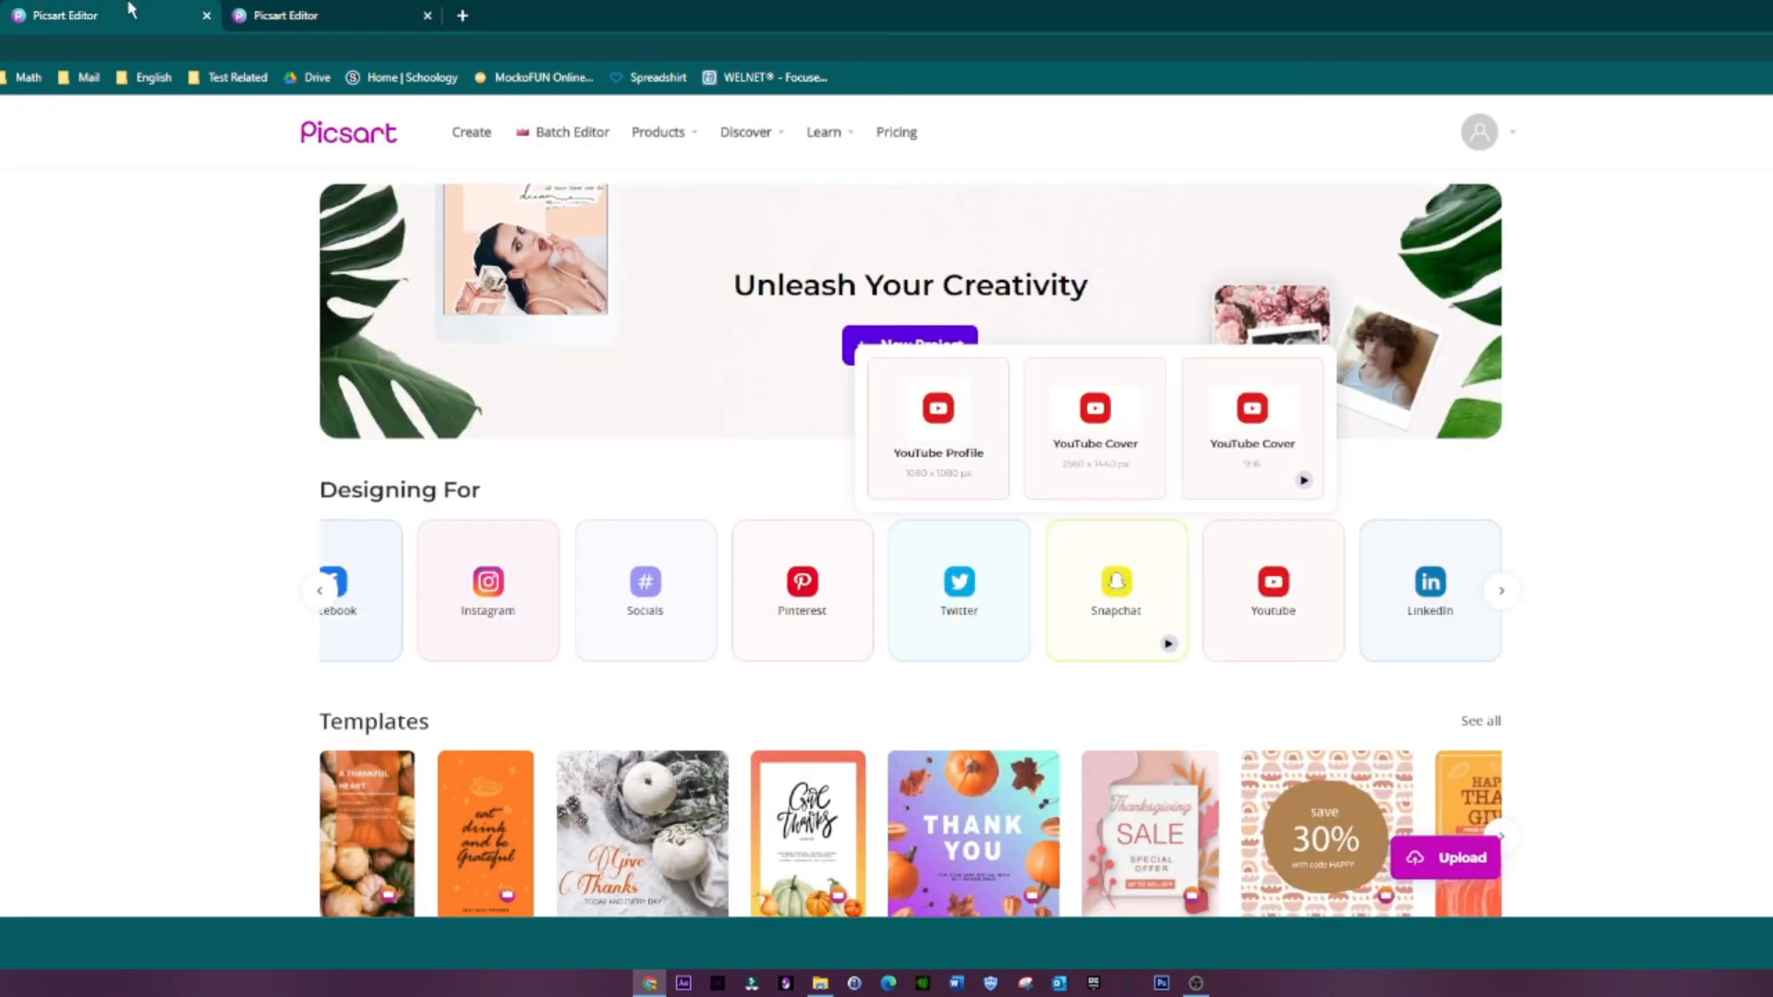
right_click(315, 13)
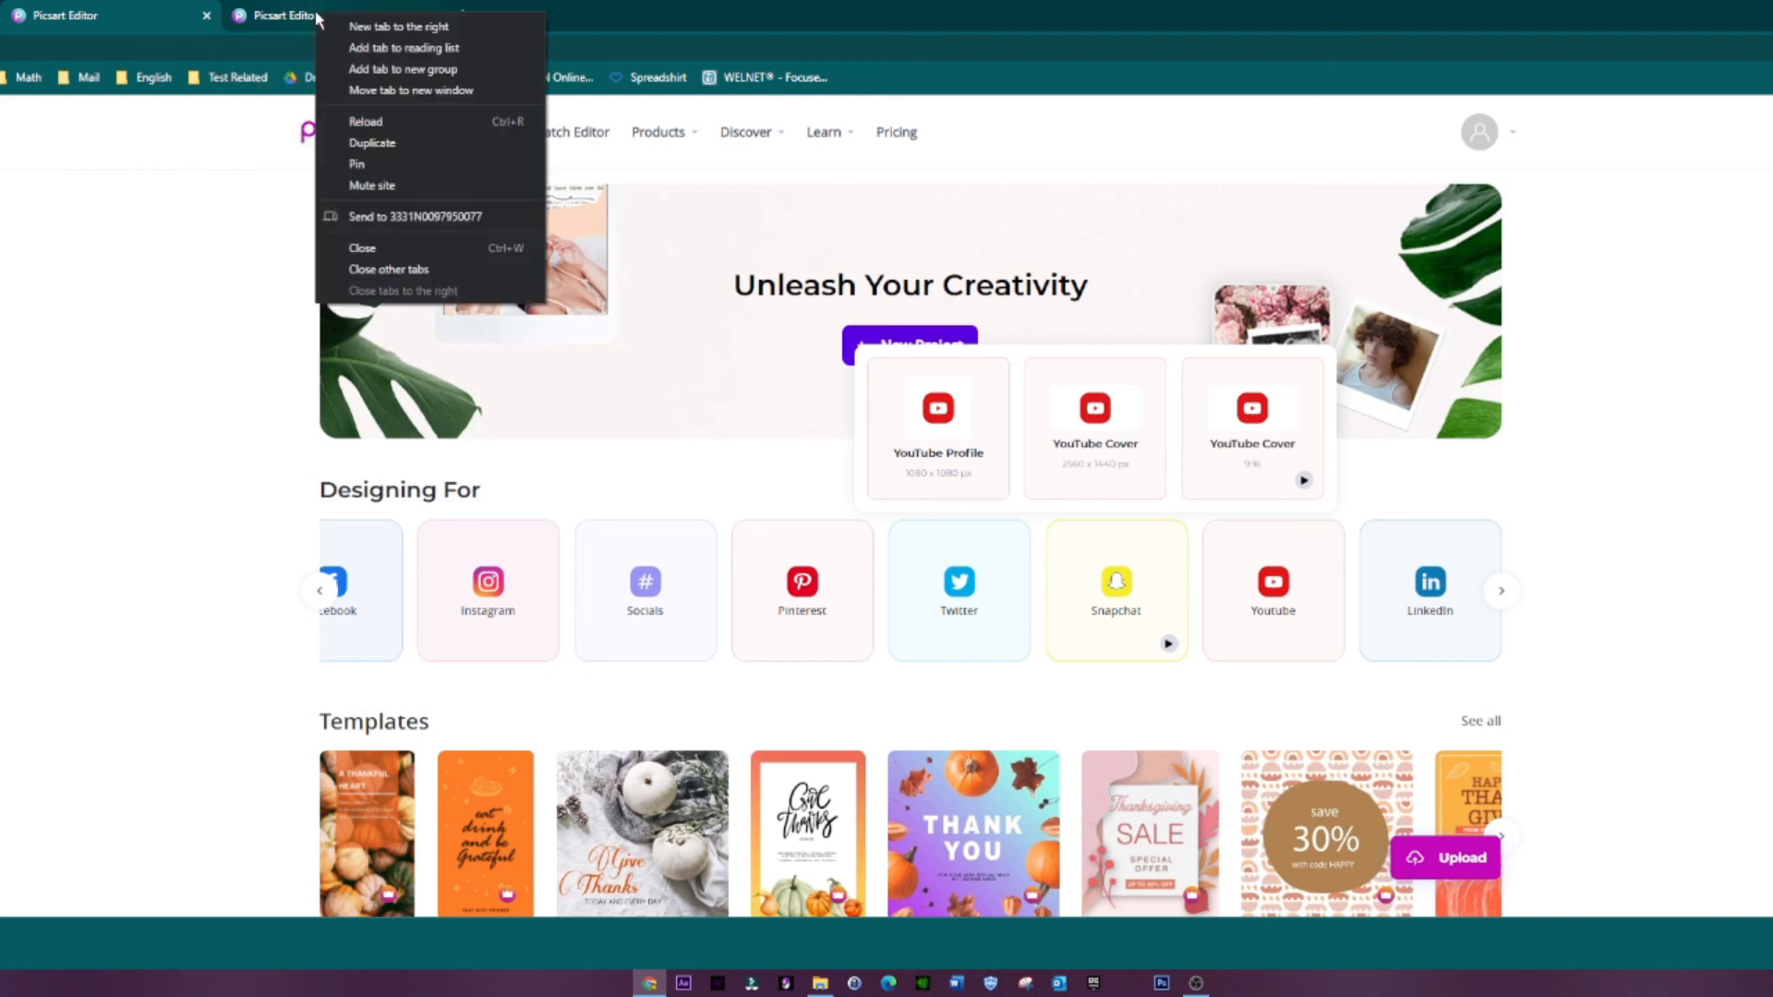
click(1045, 153)
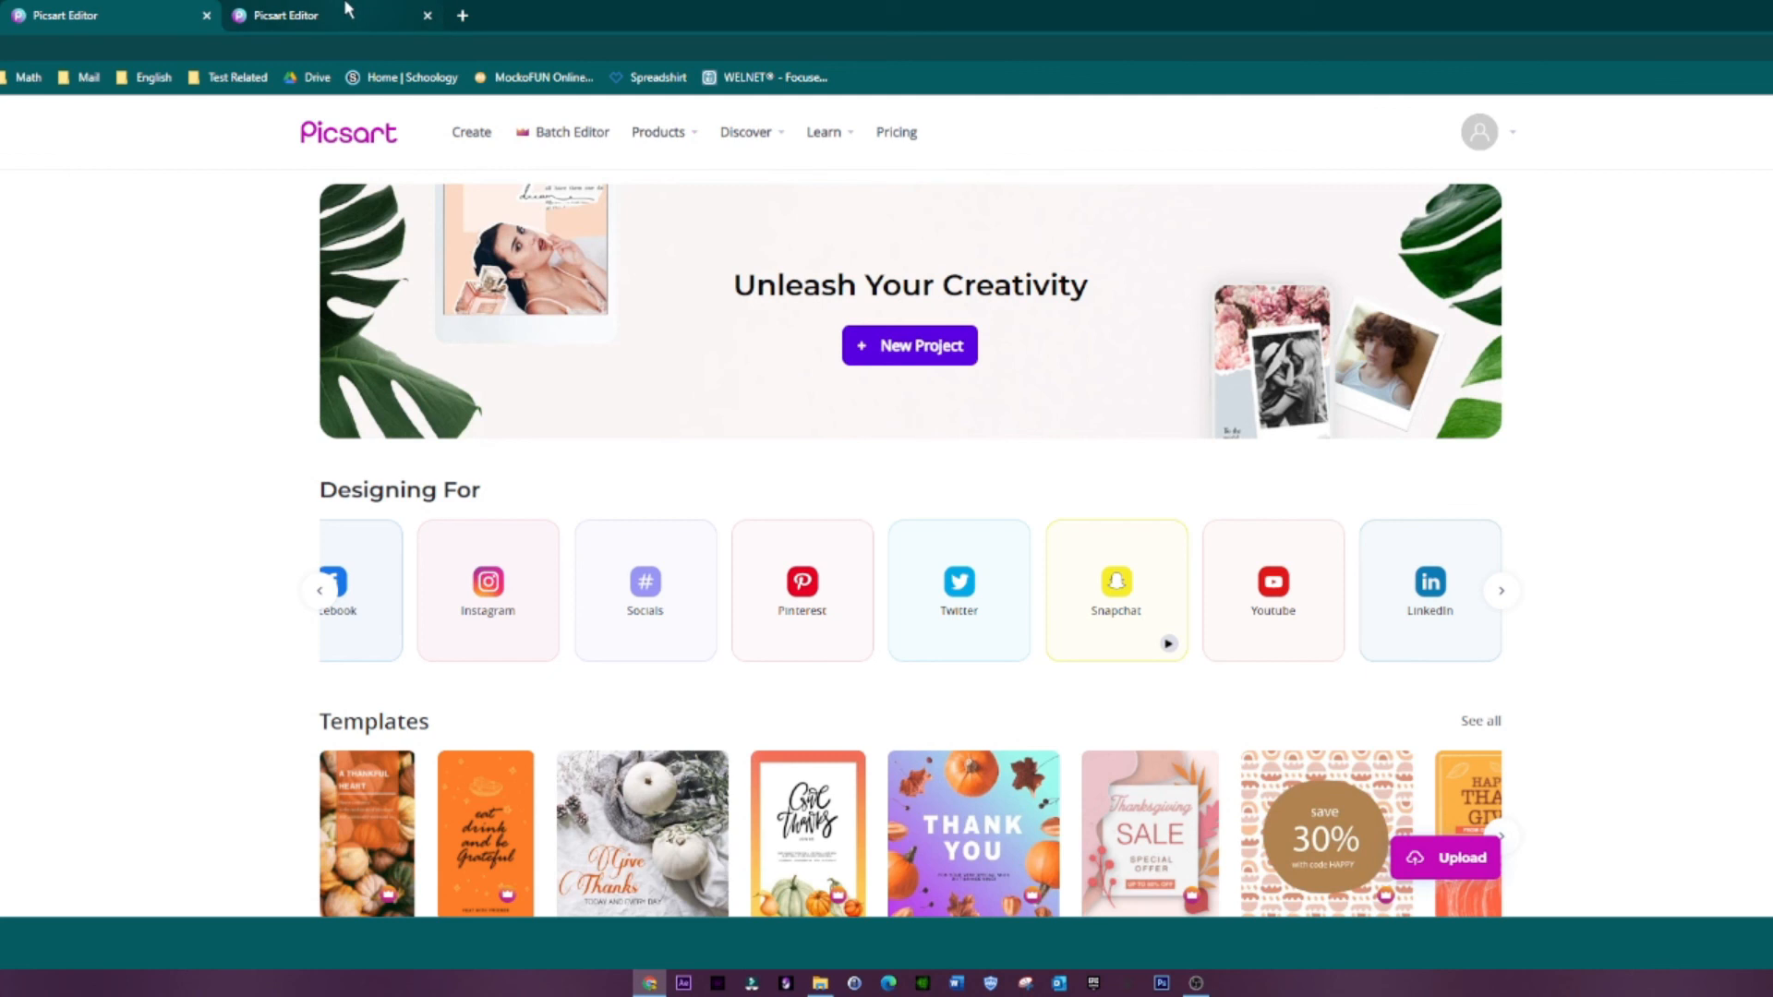
click(347, 13)
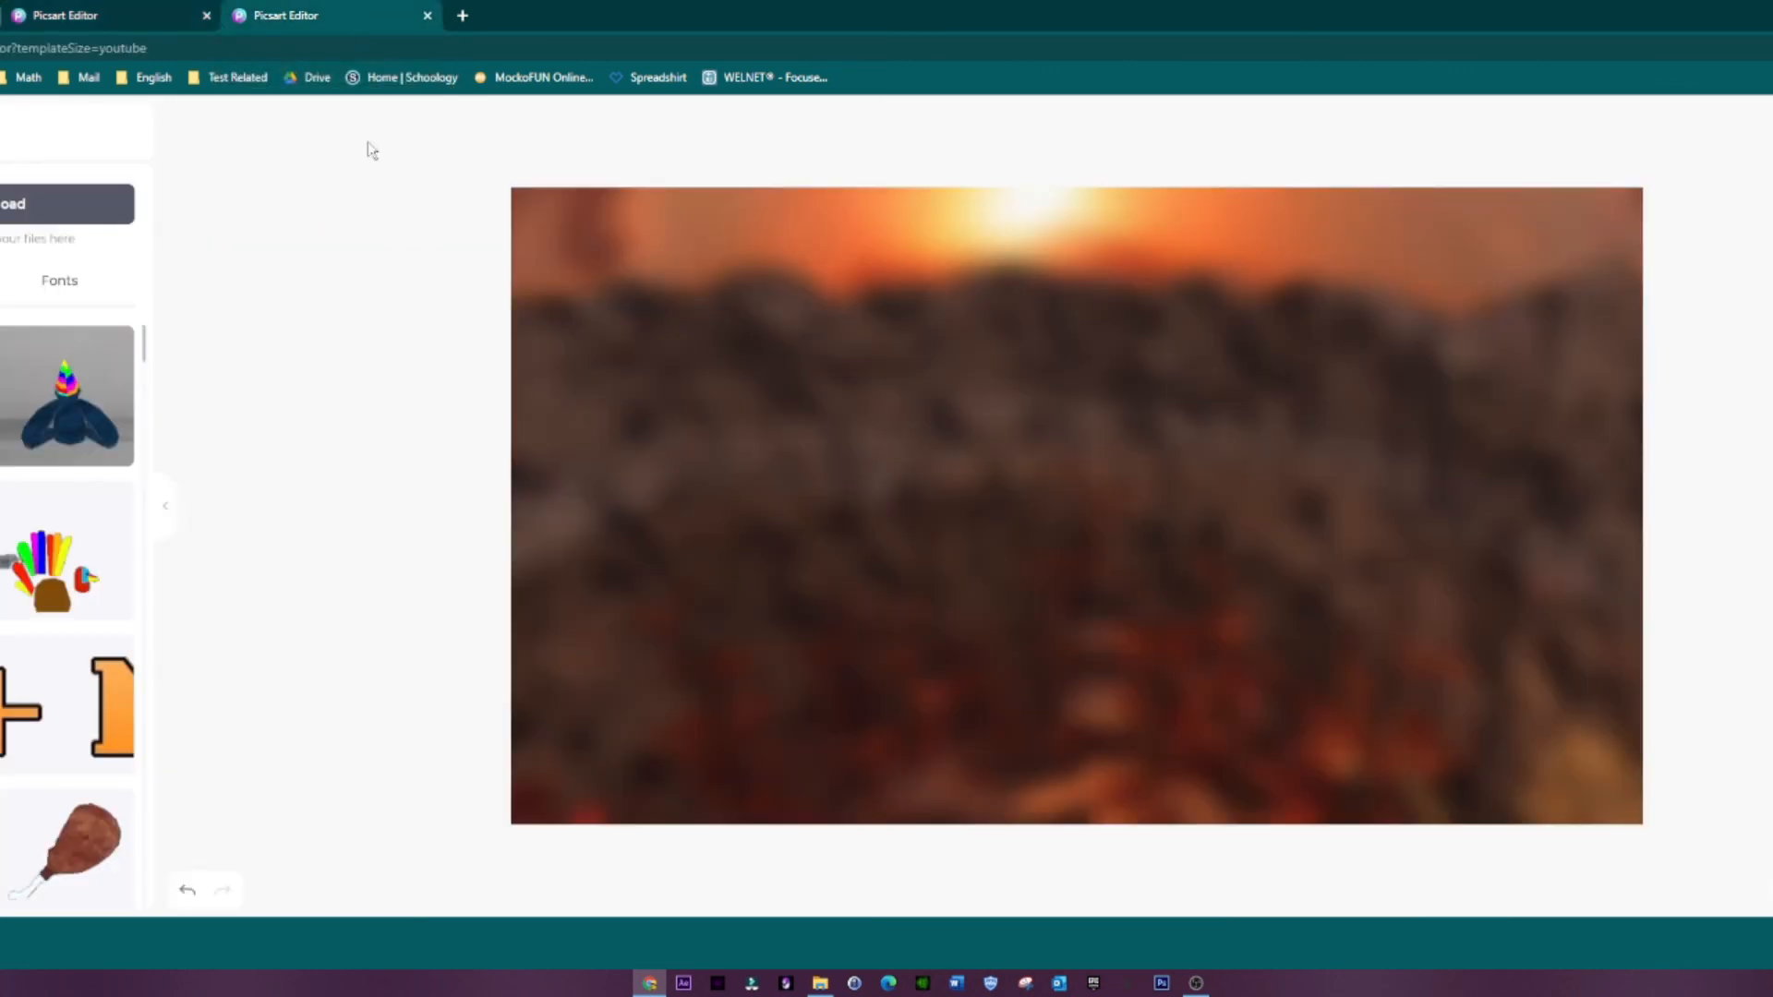